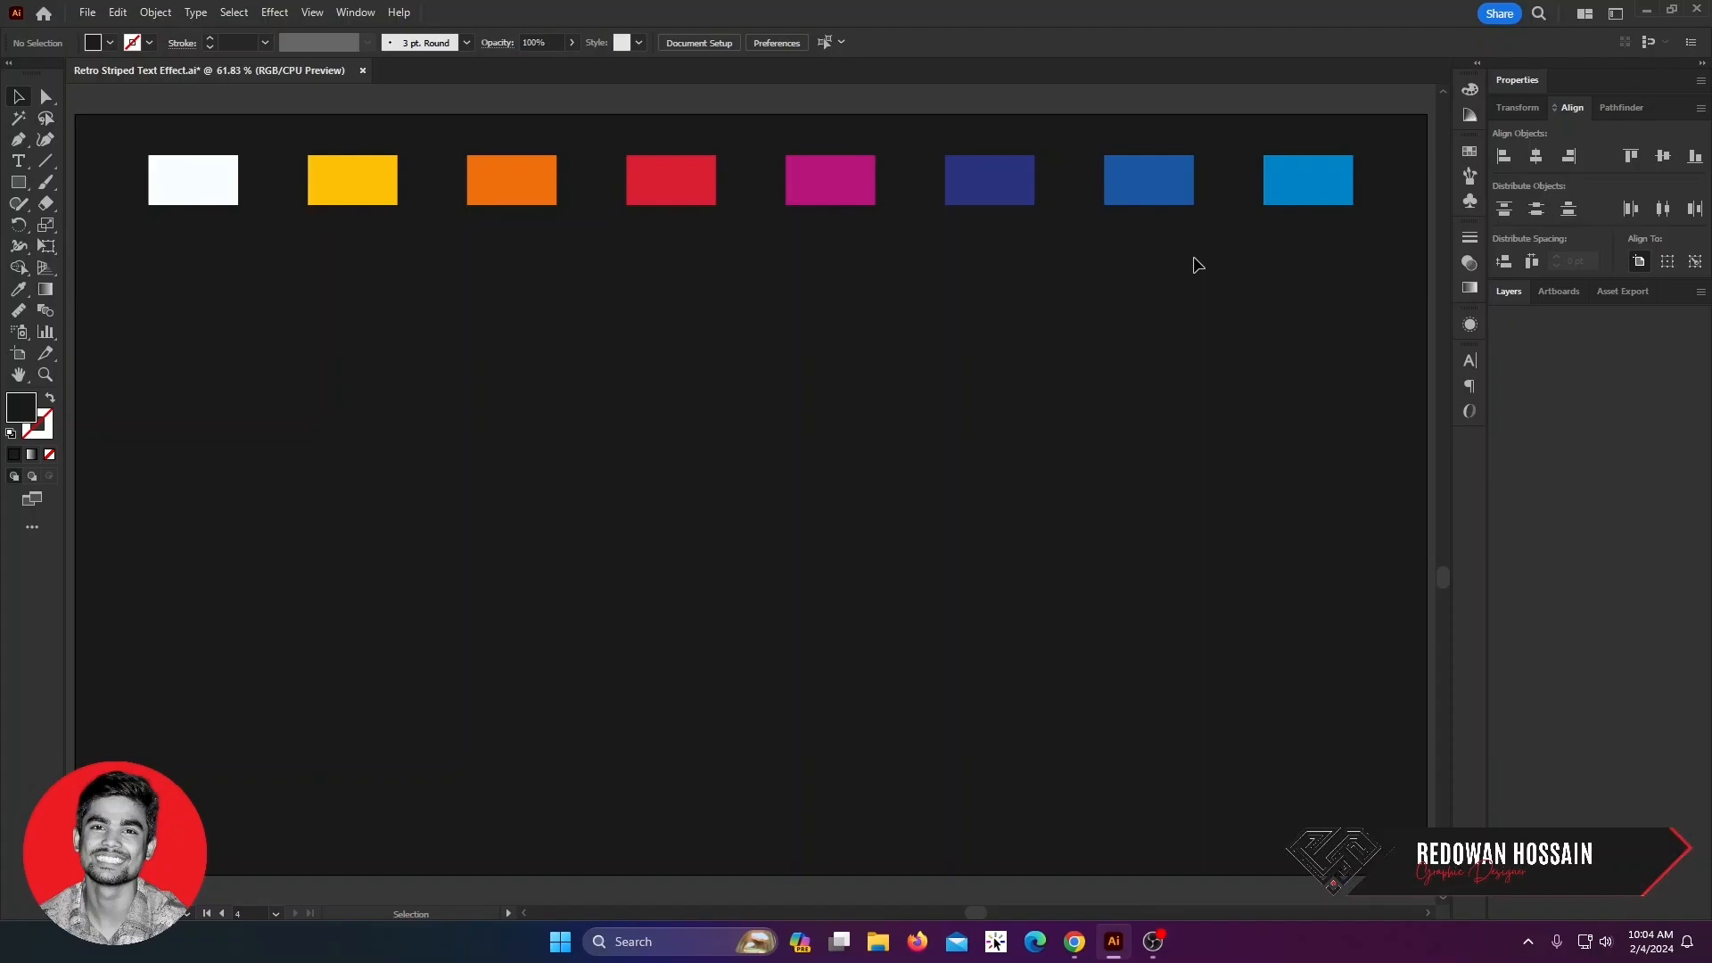
- Switch to Chrome and examine the Google image results for retro color palettes and the Vintage and Retro palettes on Color Hunt
{"action": "left_click", "coordinate": [1074, 941]}
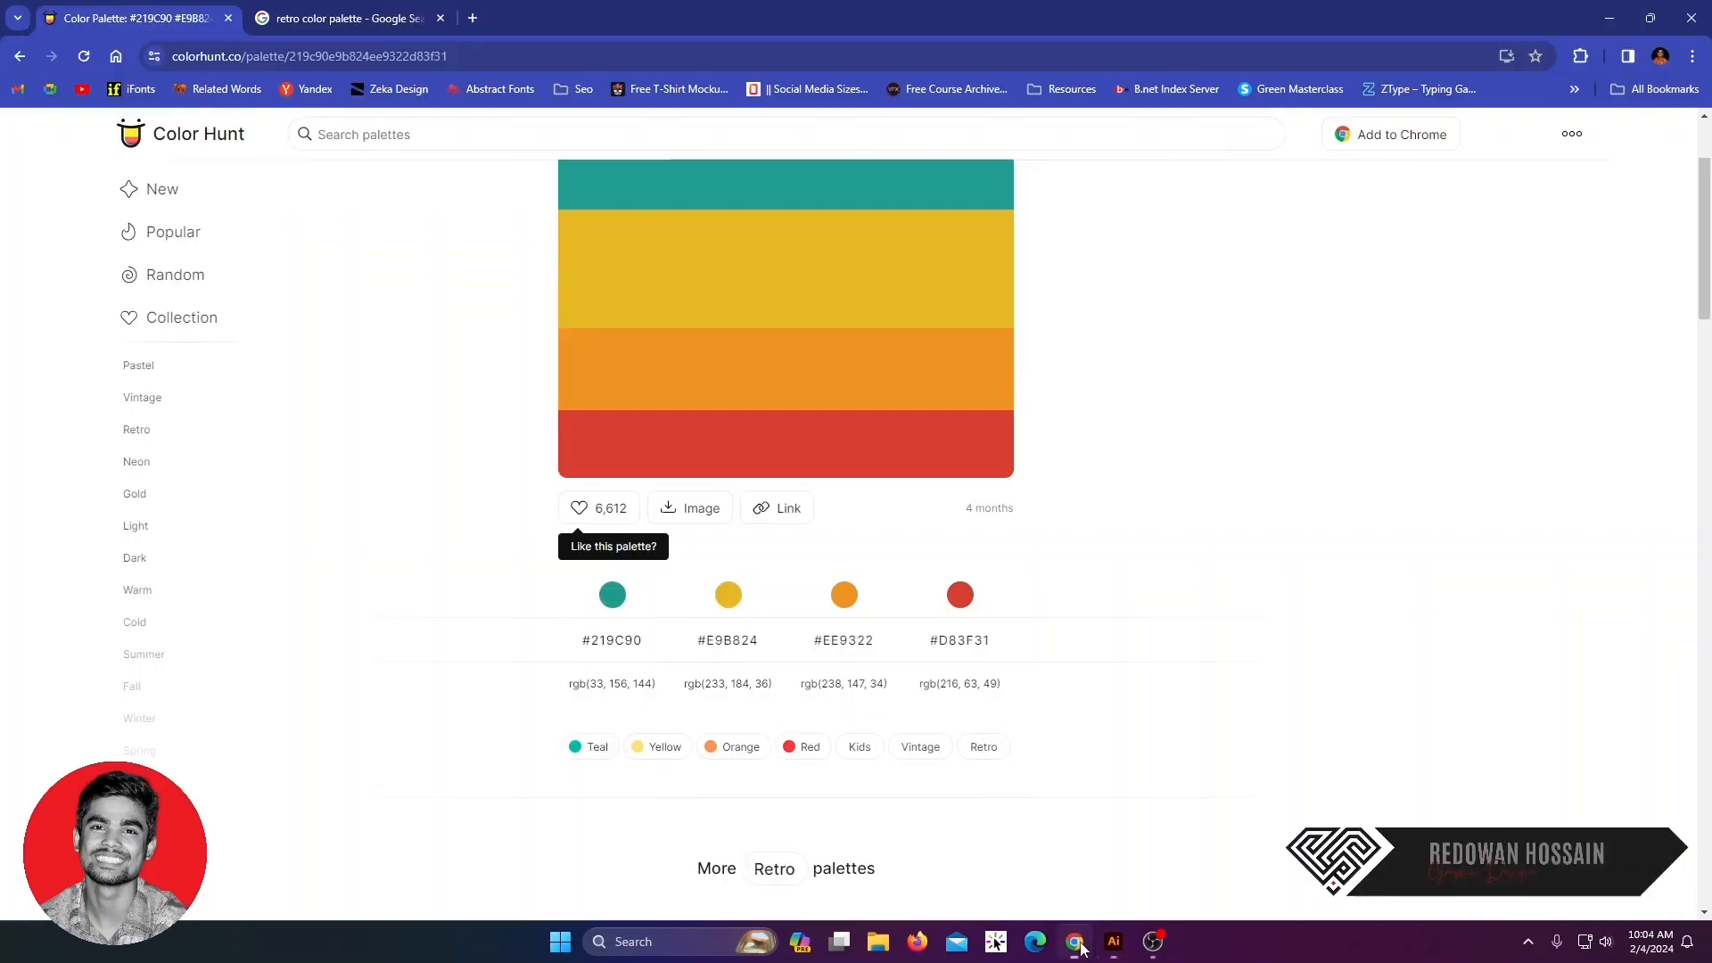
{"action": "left_click", "coordinate": [348, 18]}
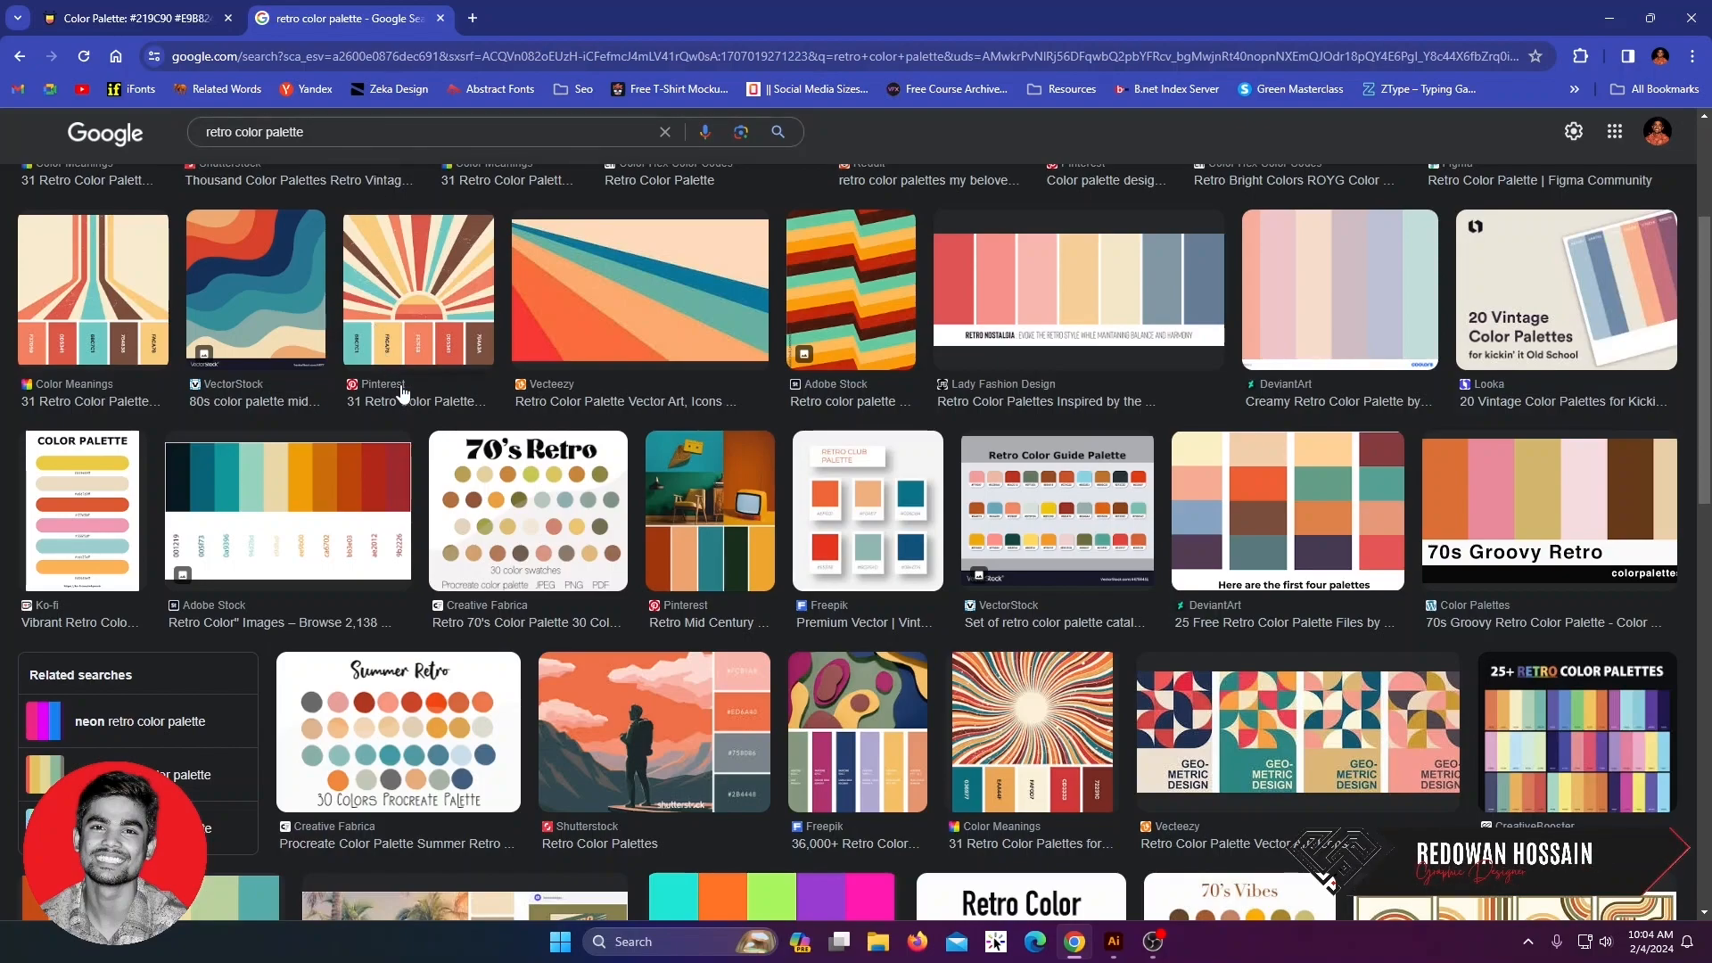
{"action": "scroll", "coordinate": [533, 422], "scroll_direction": "down", "scroll_amount": 5}
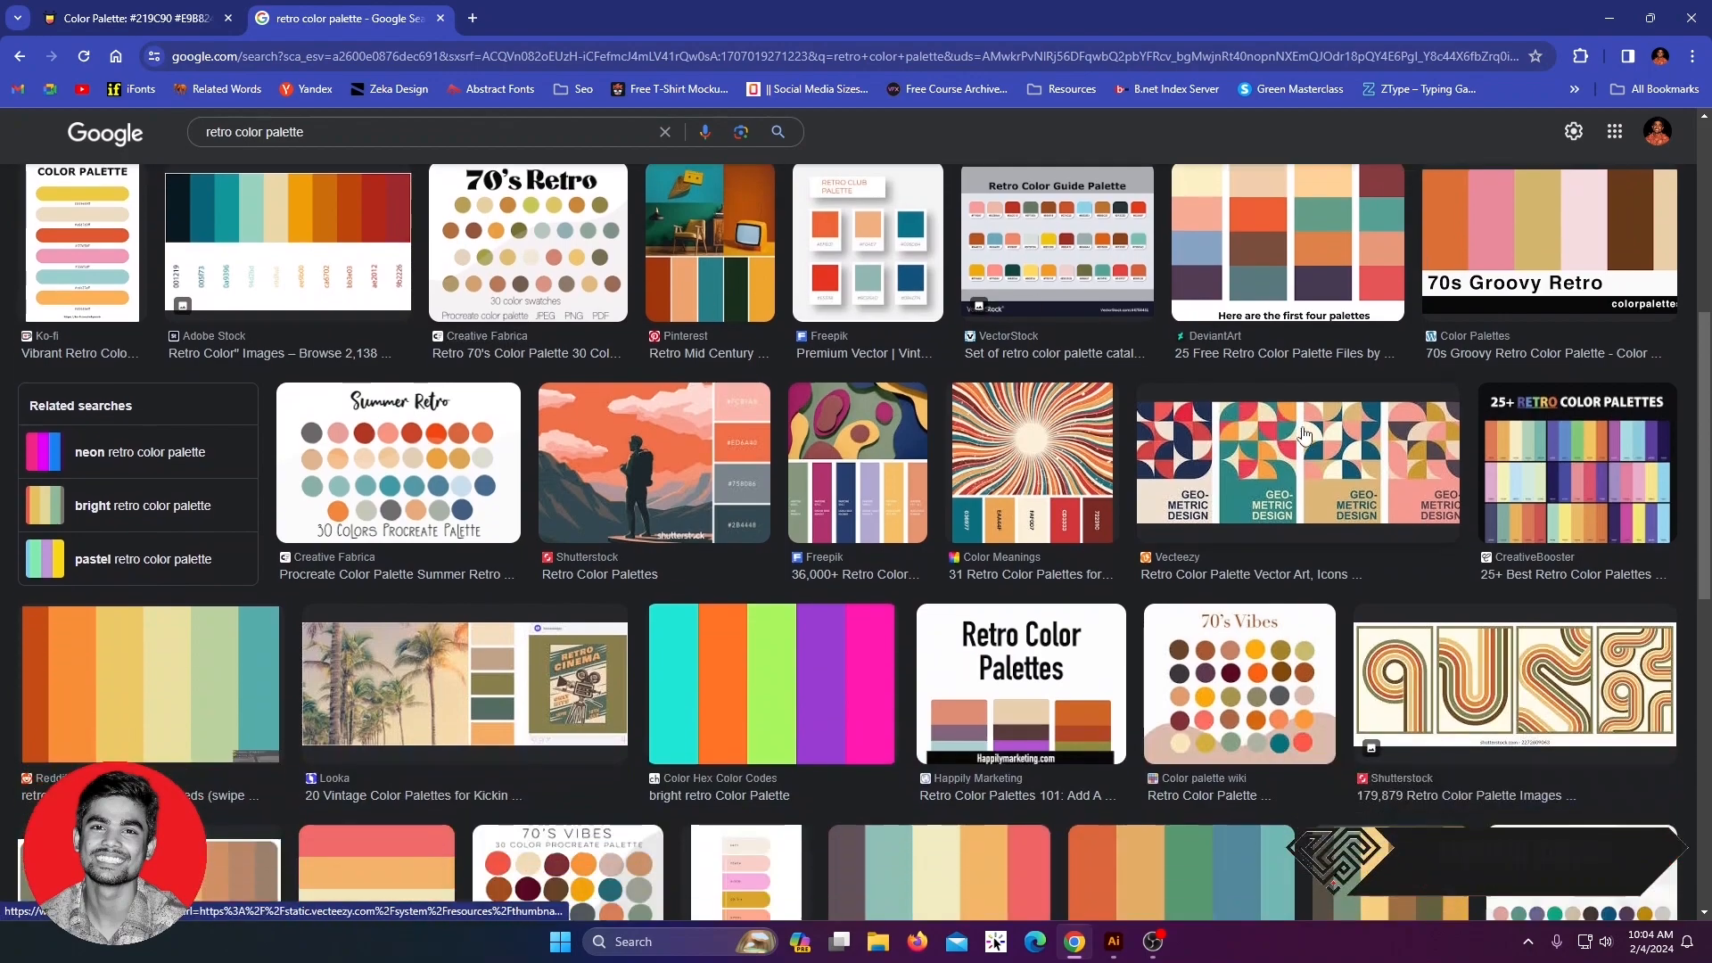
{"action": "scroll", "coordinate": [1417, 483], "scroll_direction": "down", "scroll_amount": 4}
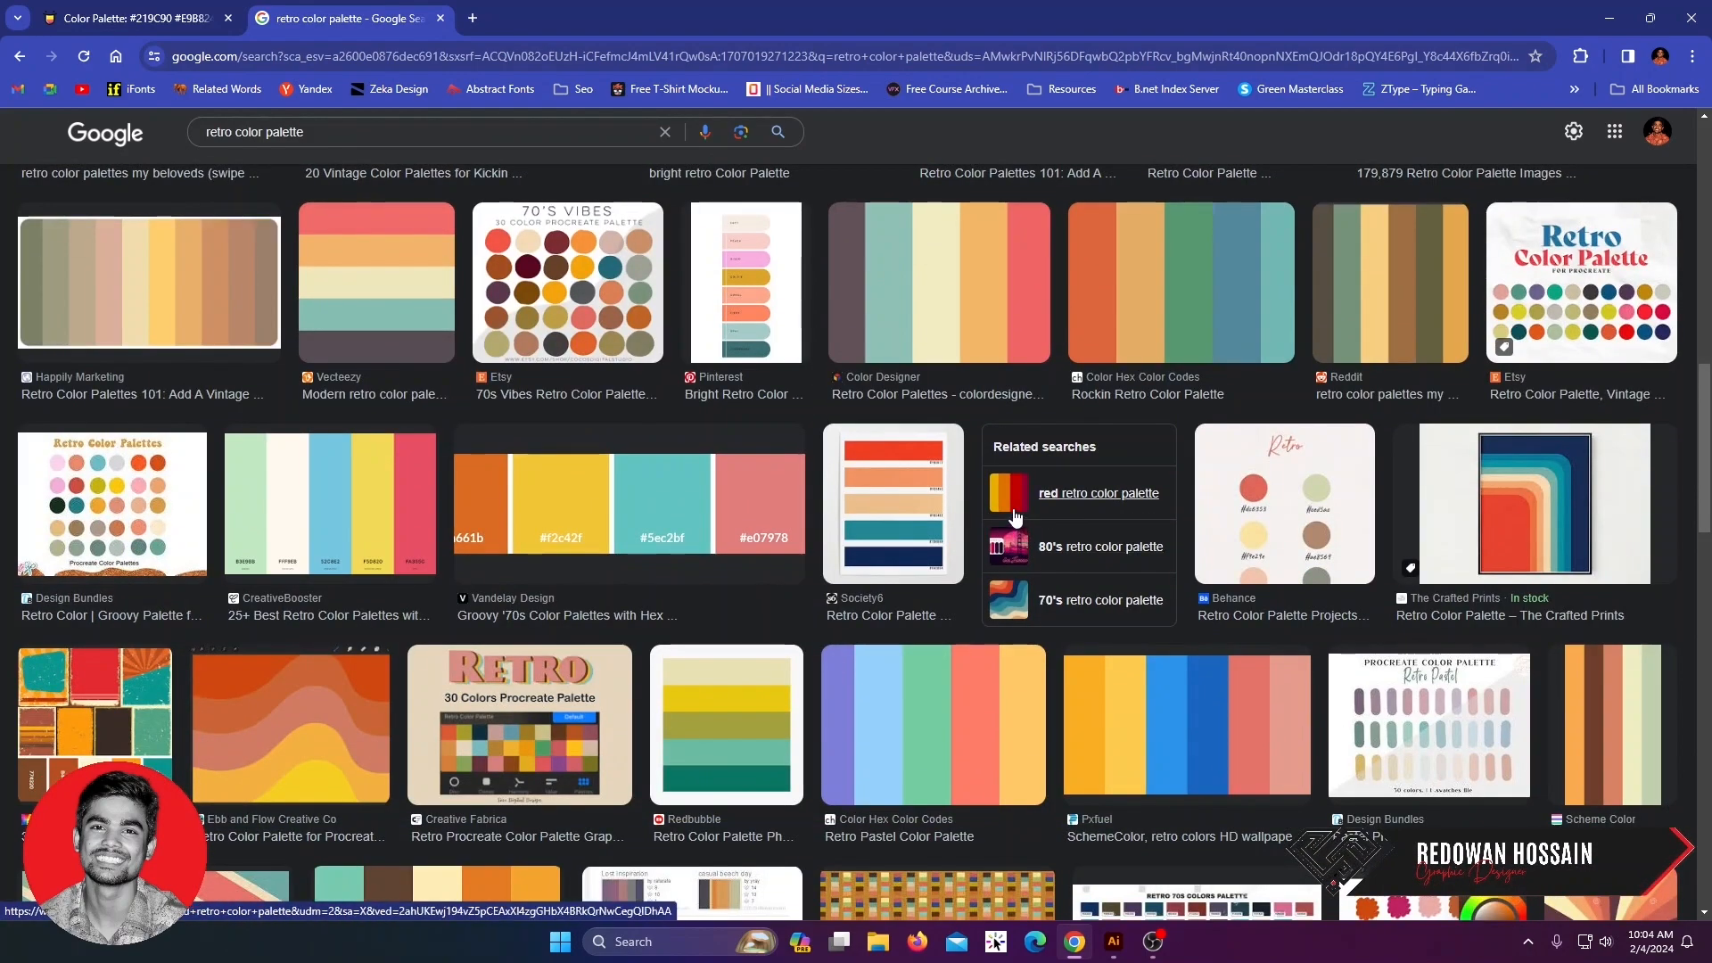
{"action": "left_click", "coordinate": [86, 7]}
{"action": "left_click", "coordinate": [189, 143]}
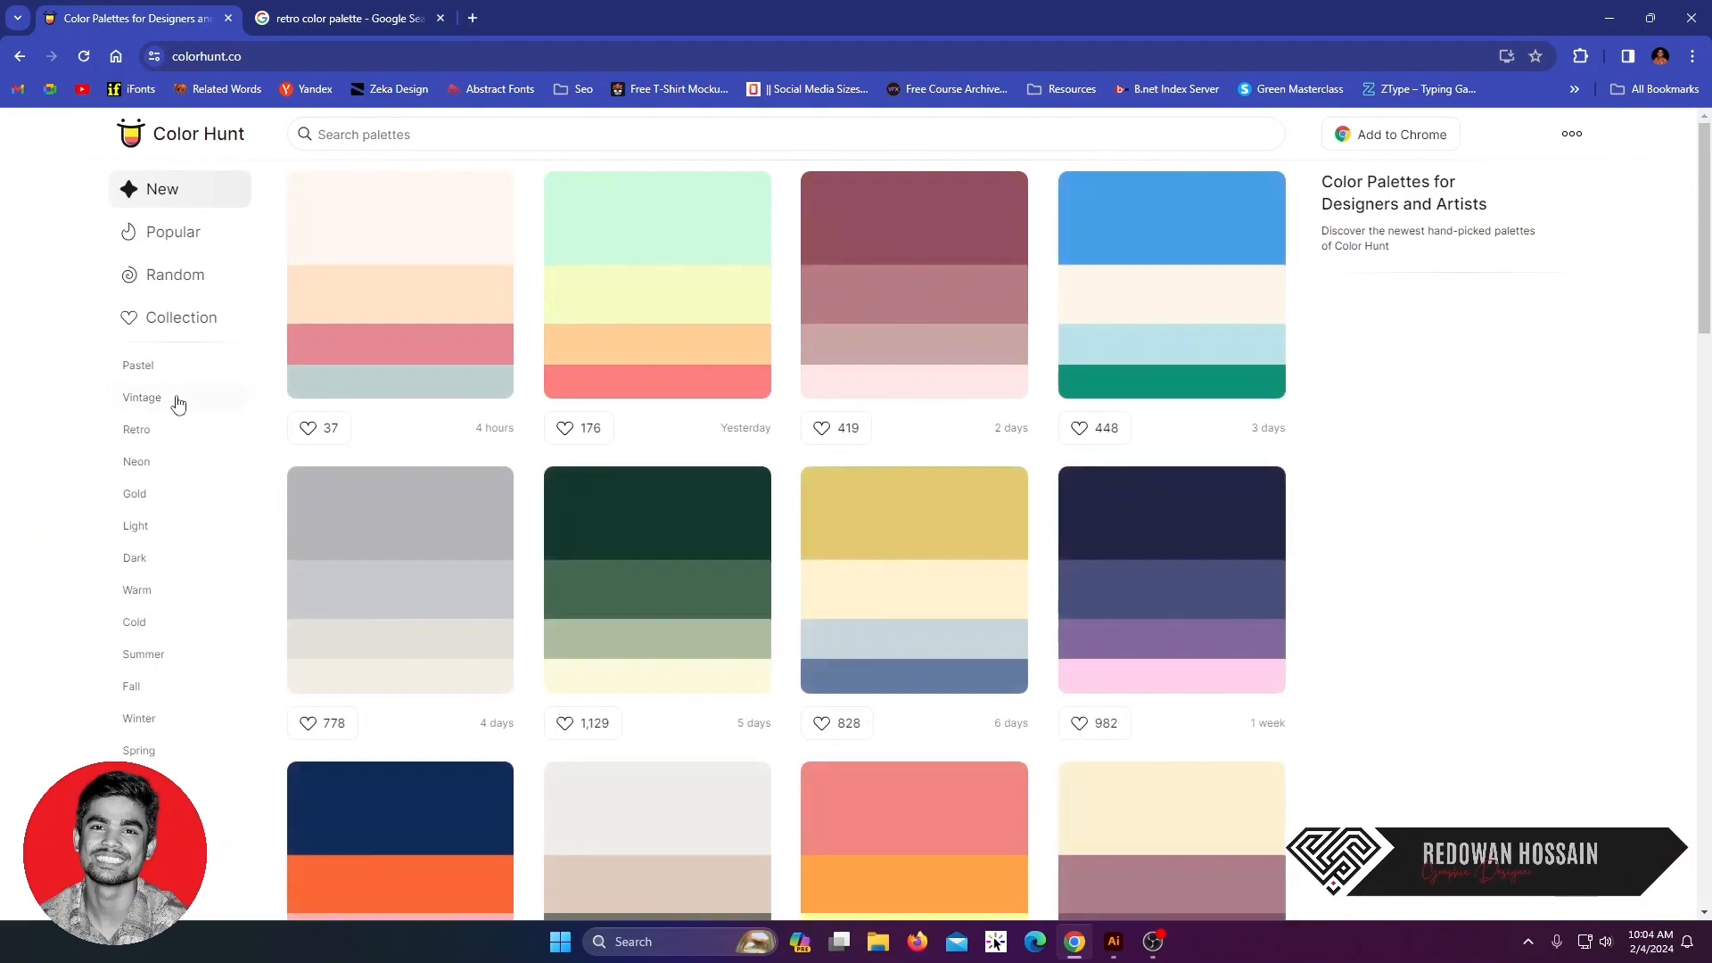
{"action": "left_click", "coordinate": [150, 396]}
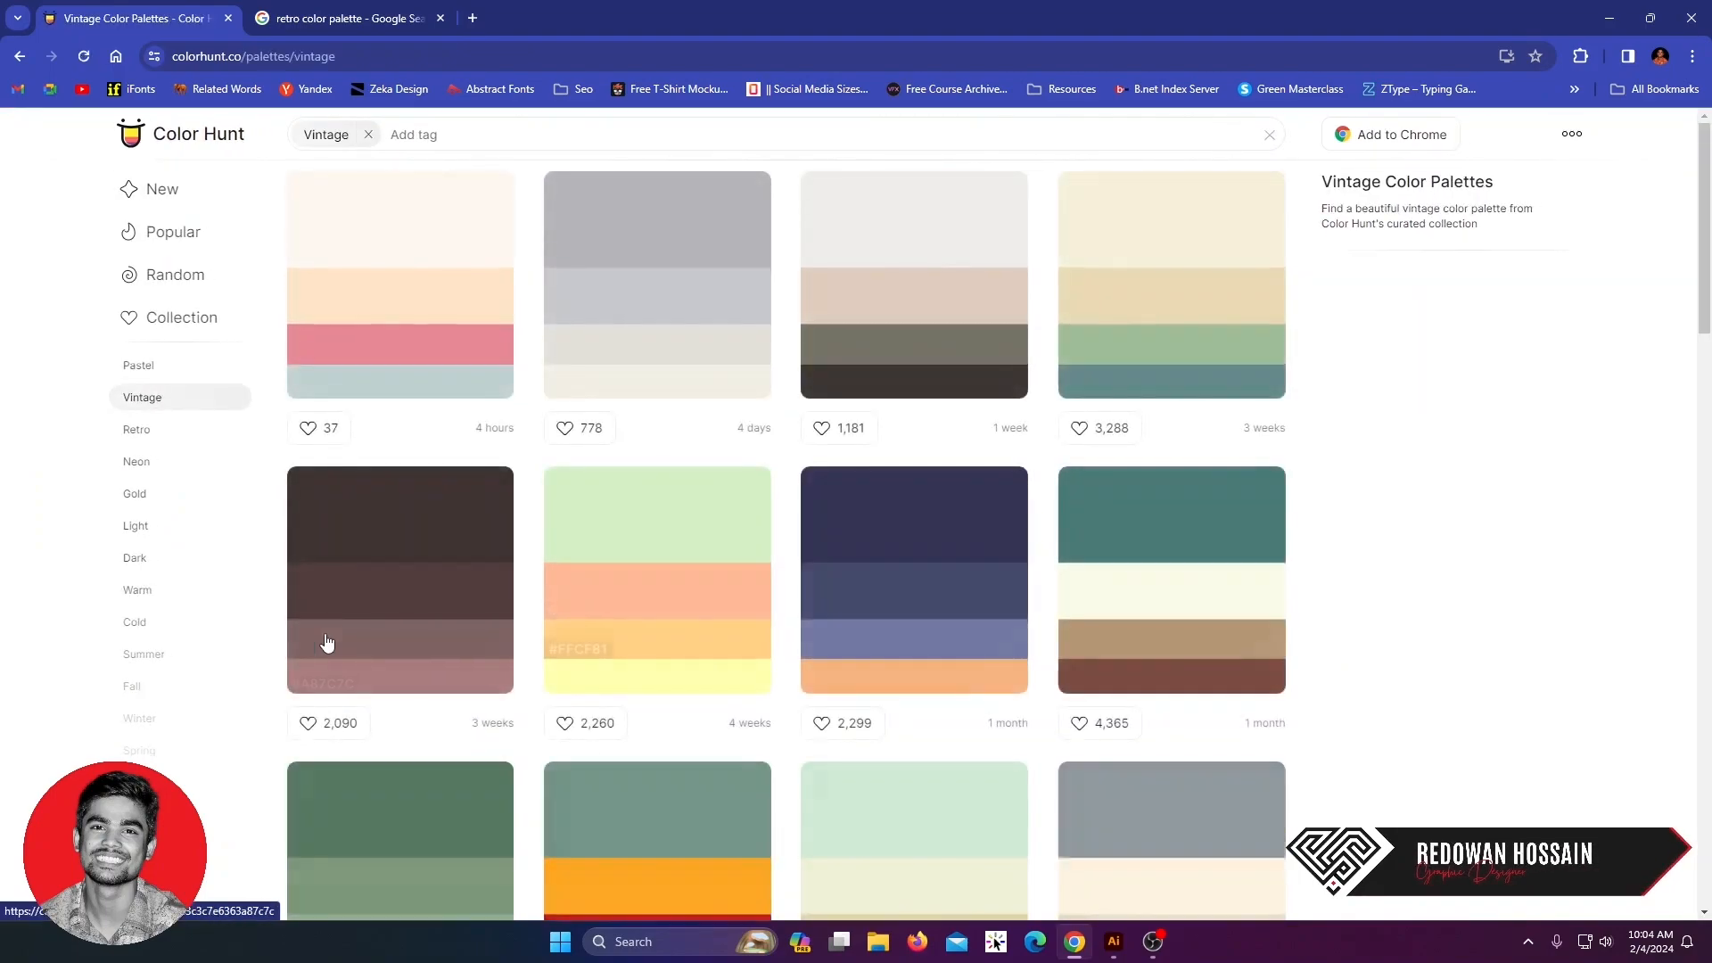
{"action": "left_click", "coordinate": [136, 428]}
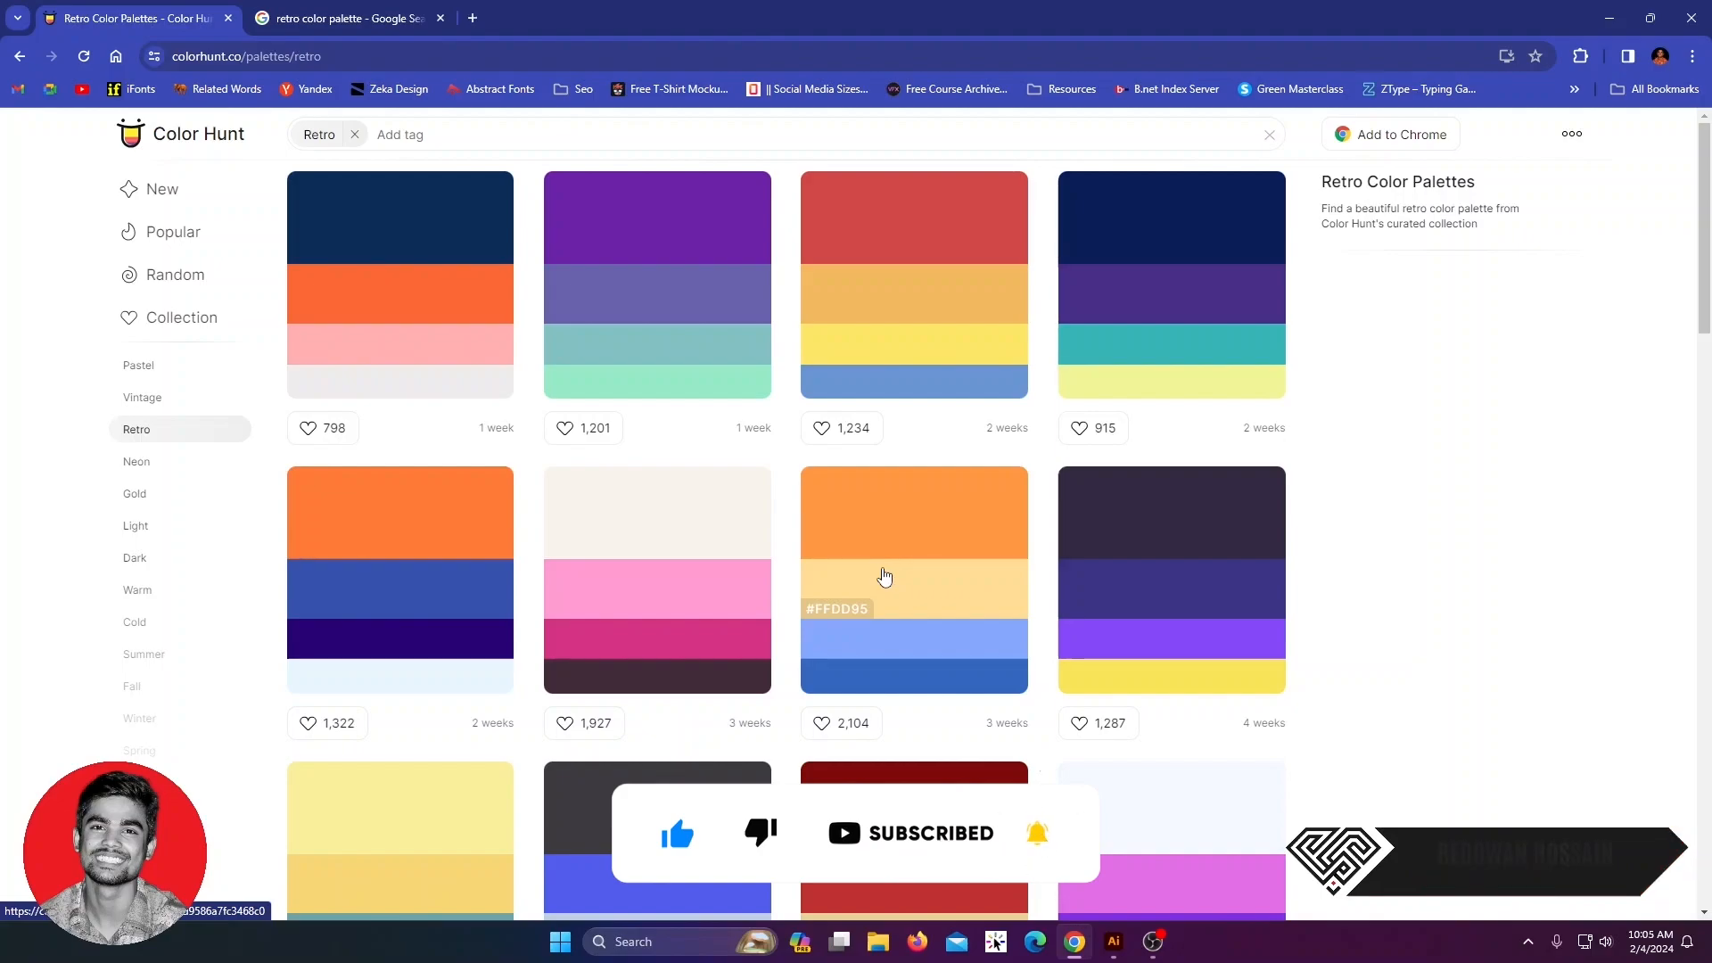
- Switch back to Illustrator and add the two-line text "Vintage / Text Effect" in the middle of the artboard
{"action": "key", "text": "alt+Tab"}
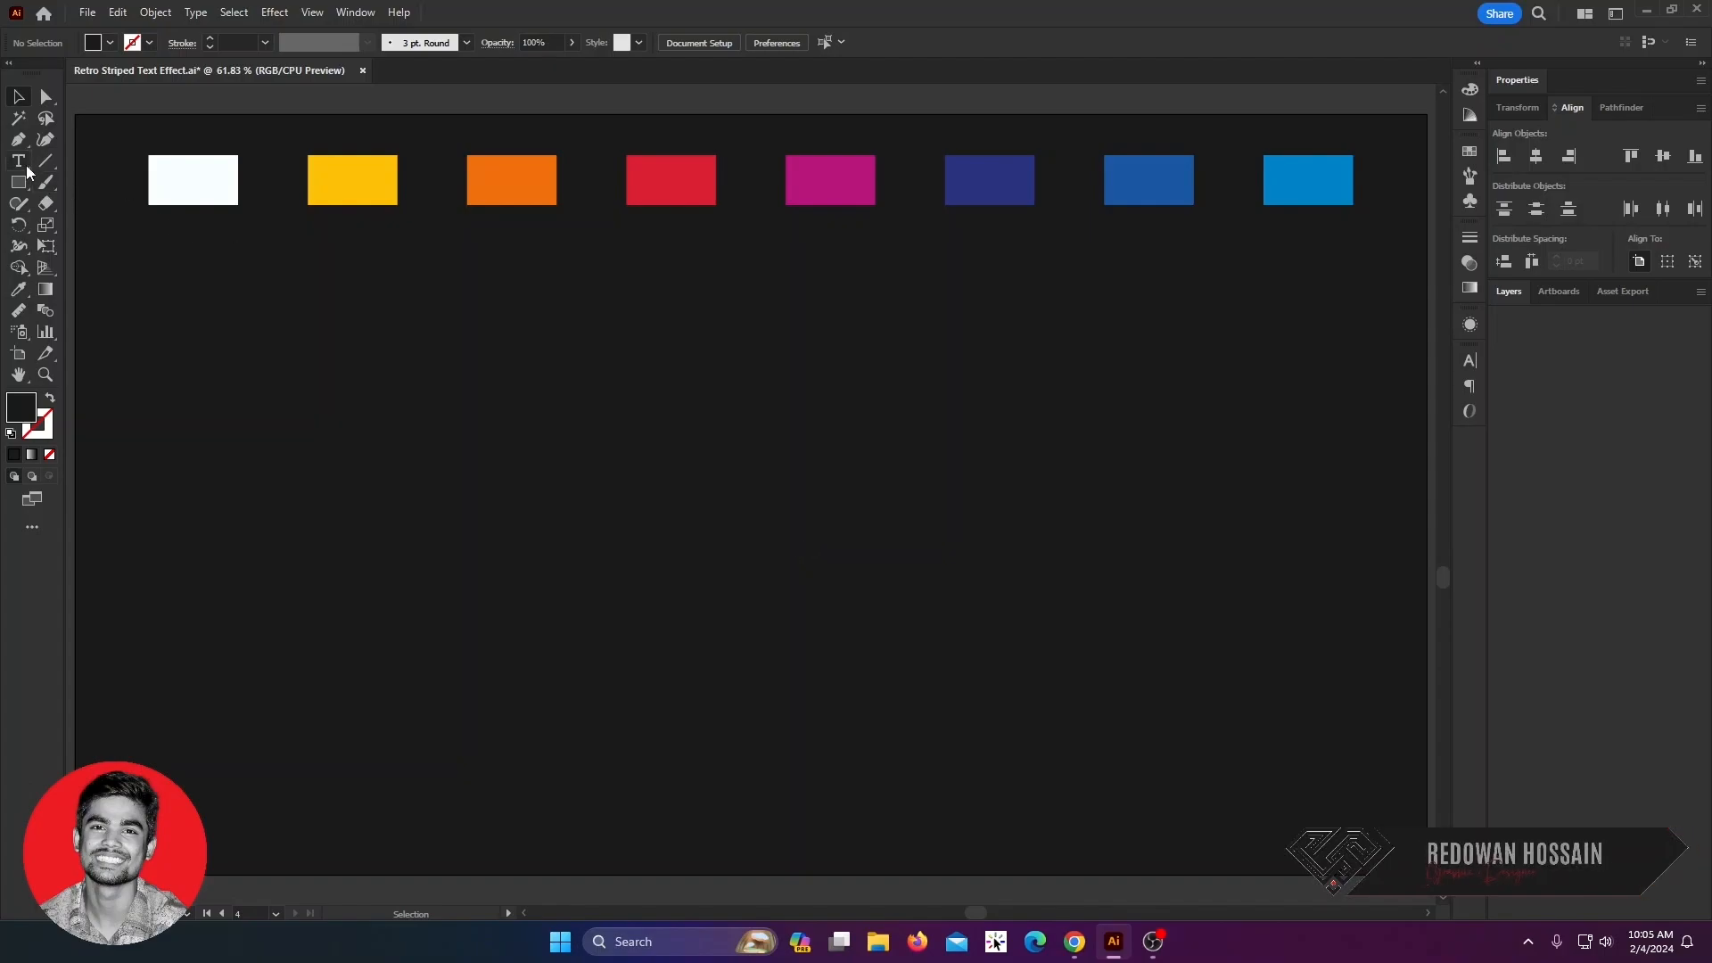
{"action": "left_click_drag", "start_coordinate": [25, 165], "coordinate": [117, 164]}
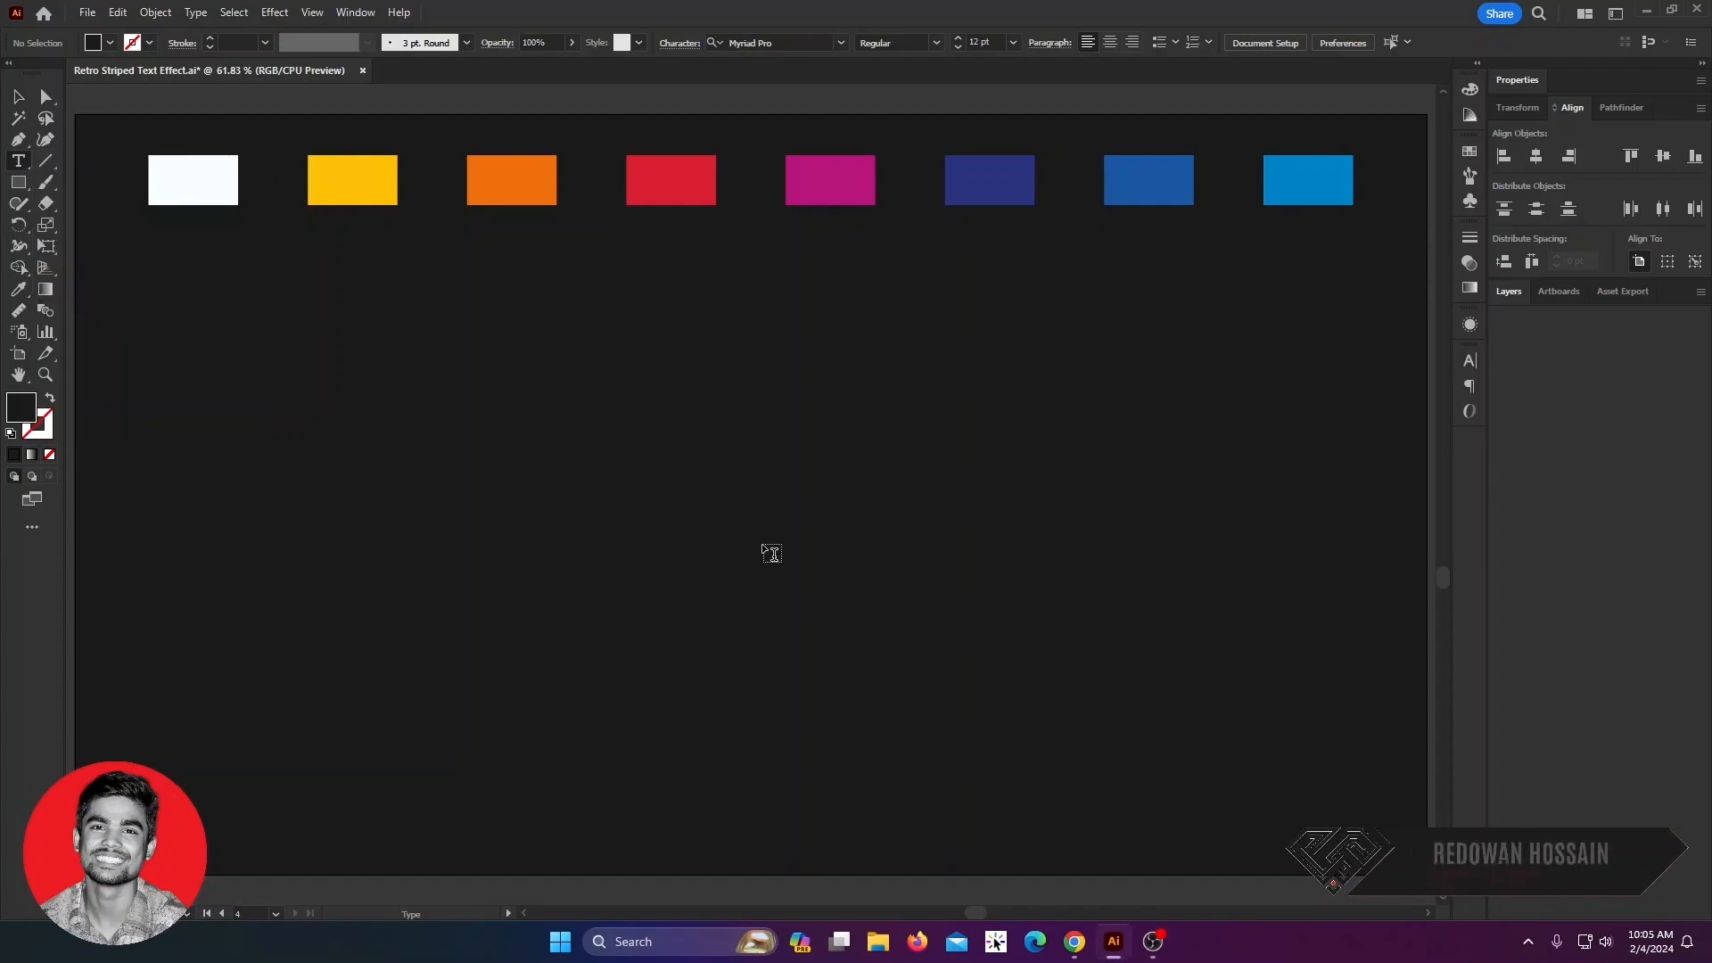
{"action": "left_click", "coordinate": [727, 506]}
{"action": "key", "text": "BackSpace"}
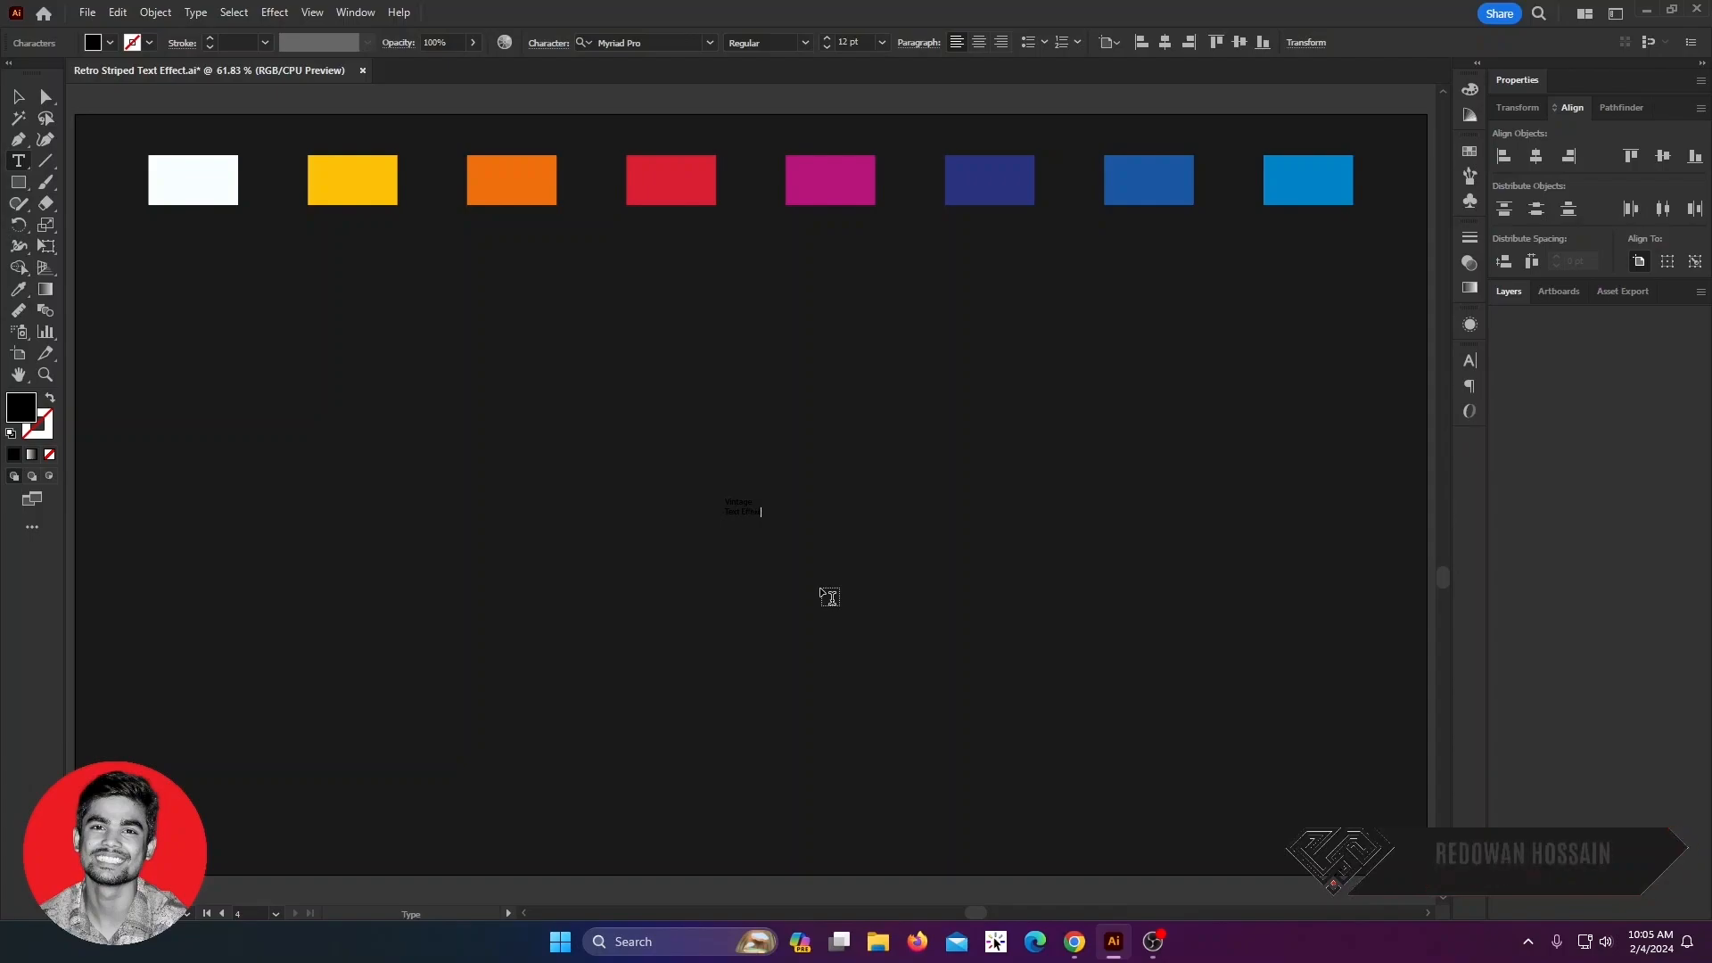
- Center-align all of the text and fill it with the color sampled from the white swatch
{"action": "key", "text": "ctrl"}
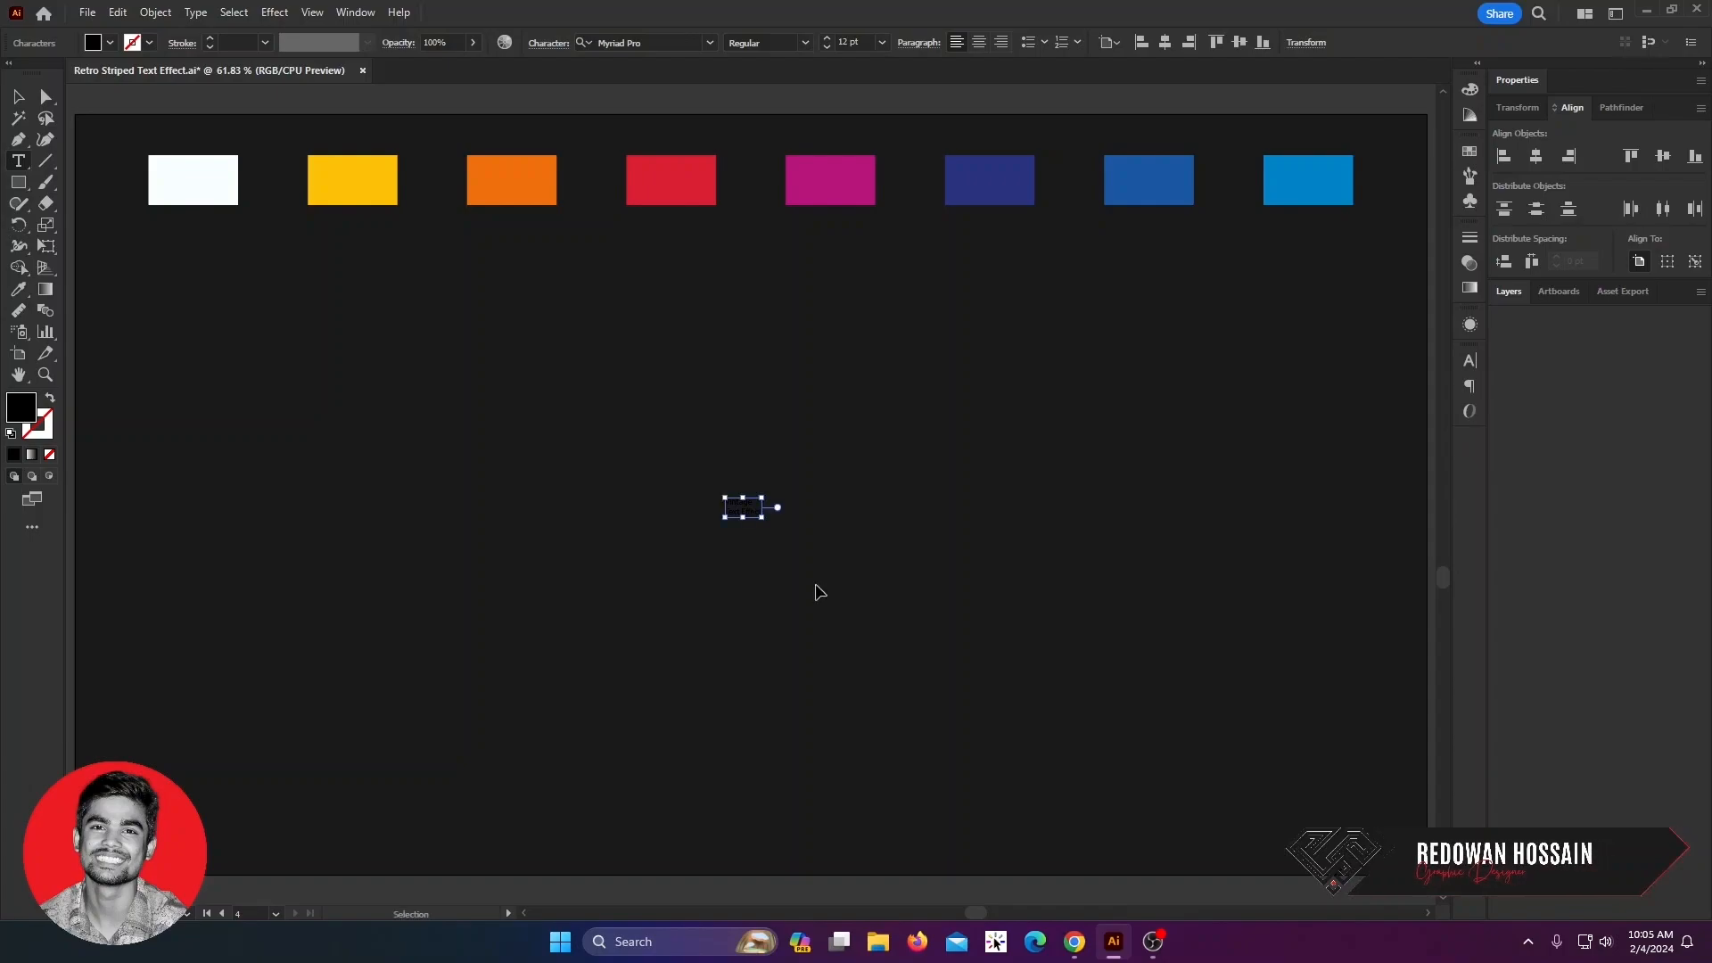
{"action": "key", "text": "ctrl+a"}
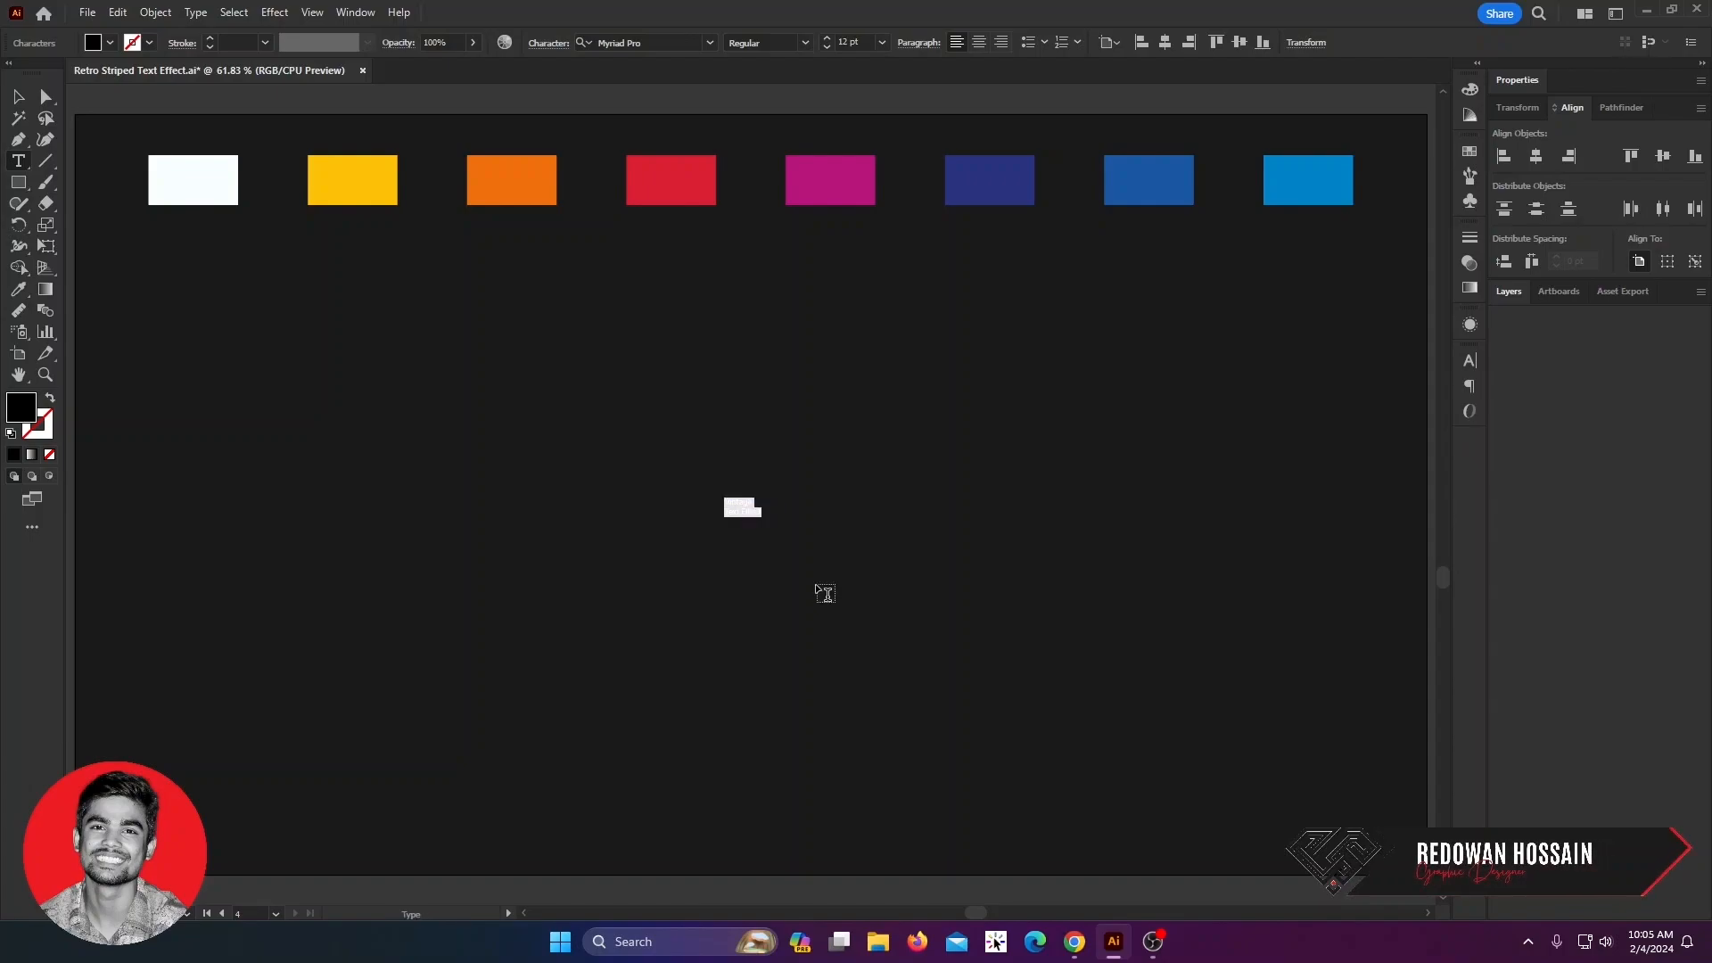
{"action": "left_click", "coordinate": [978, 42]}
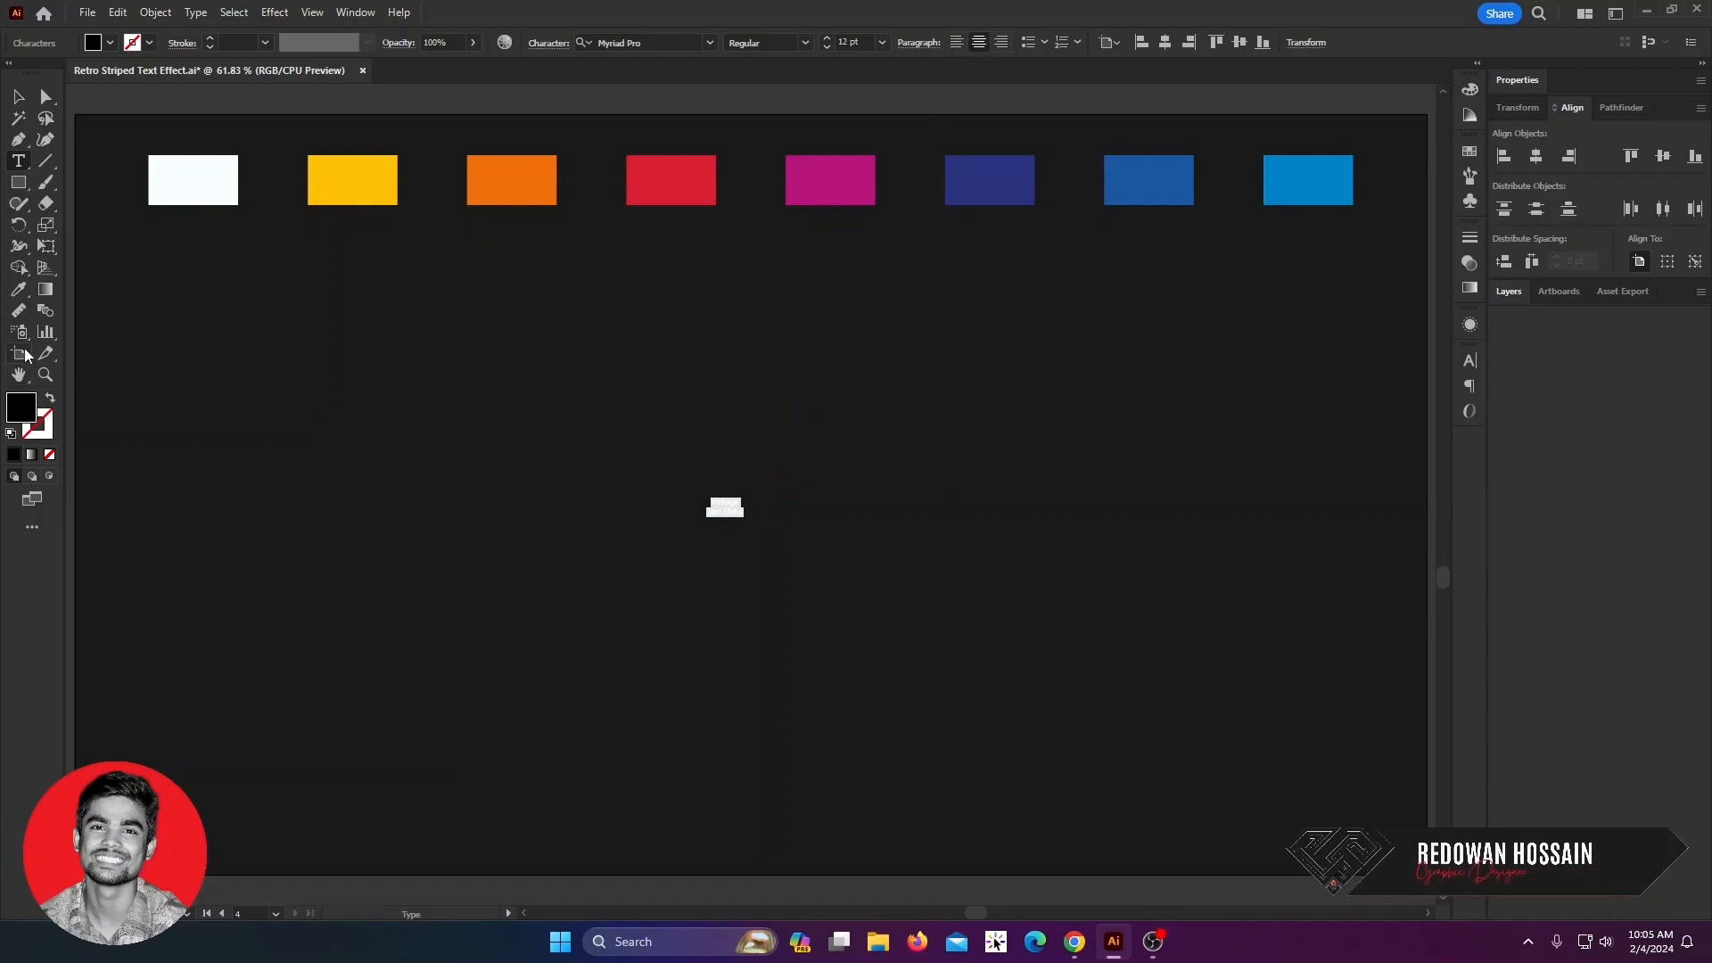
{"action": "left_click", "coordinate": [19, 289]}
{"action": "left_click", "coordinate": [213, 166]}
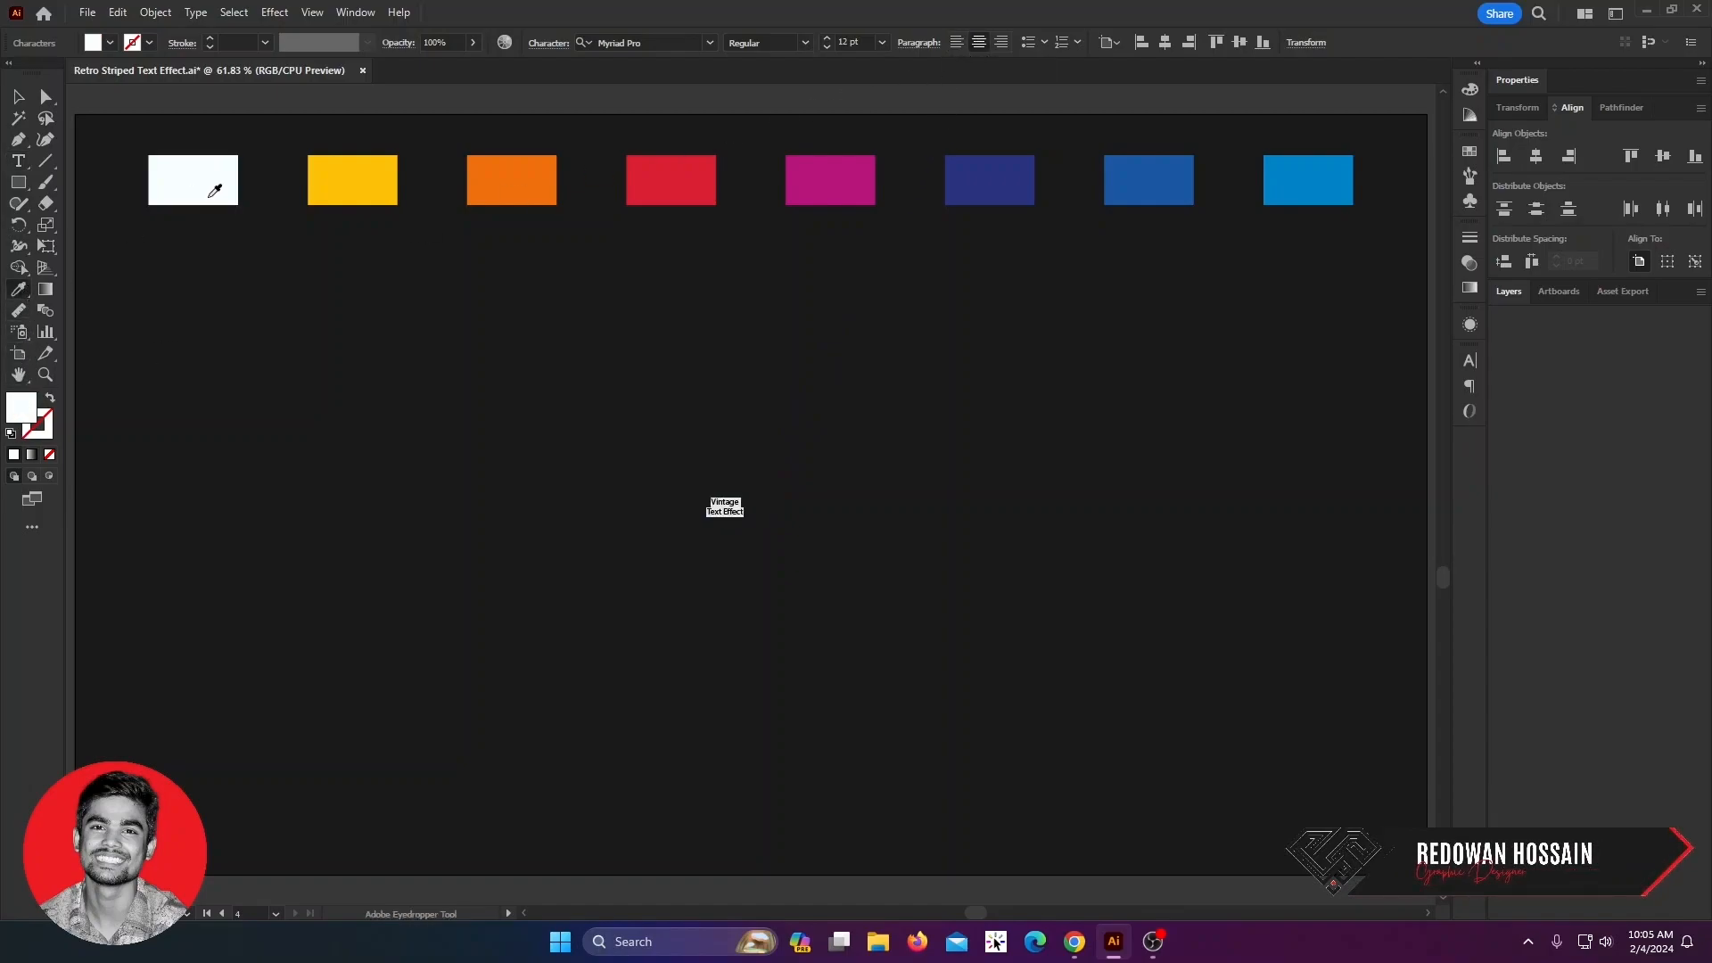
- Set the text to 72 pt in the Heavy Heap font and place it near the artboard's center
{"action": "left_click", "coordinate": [881, 42]}
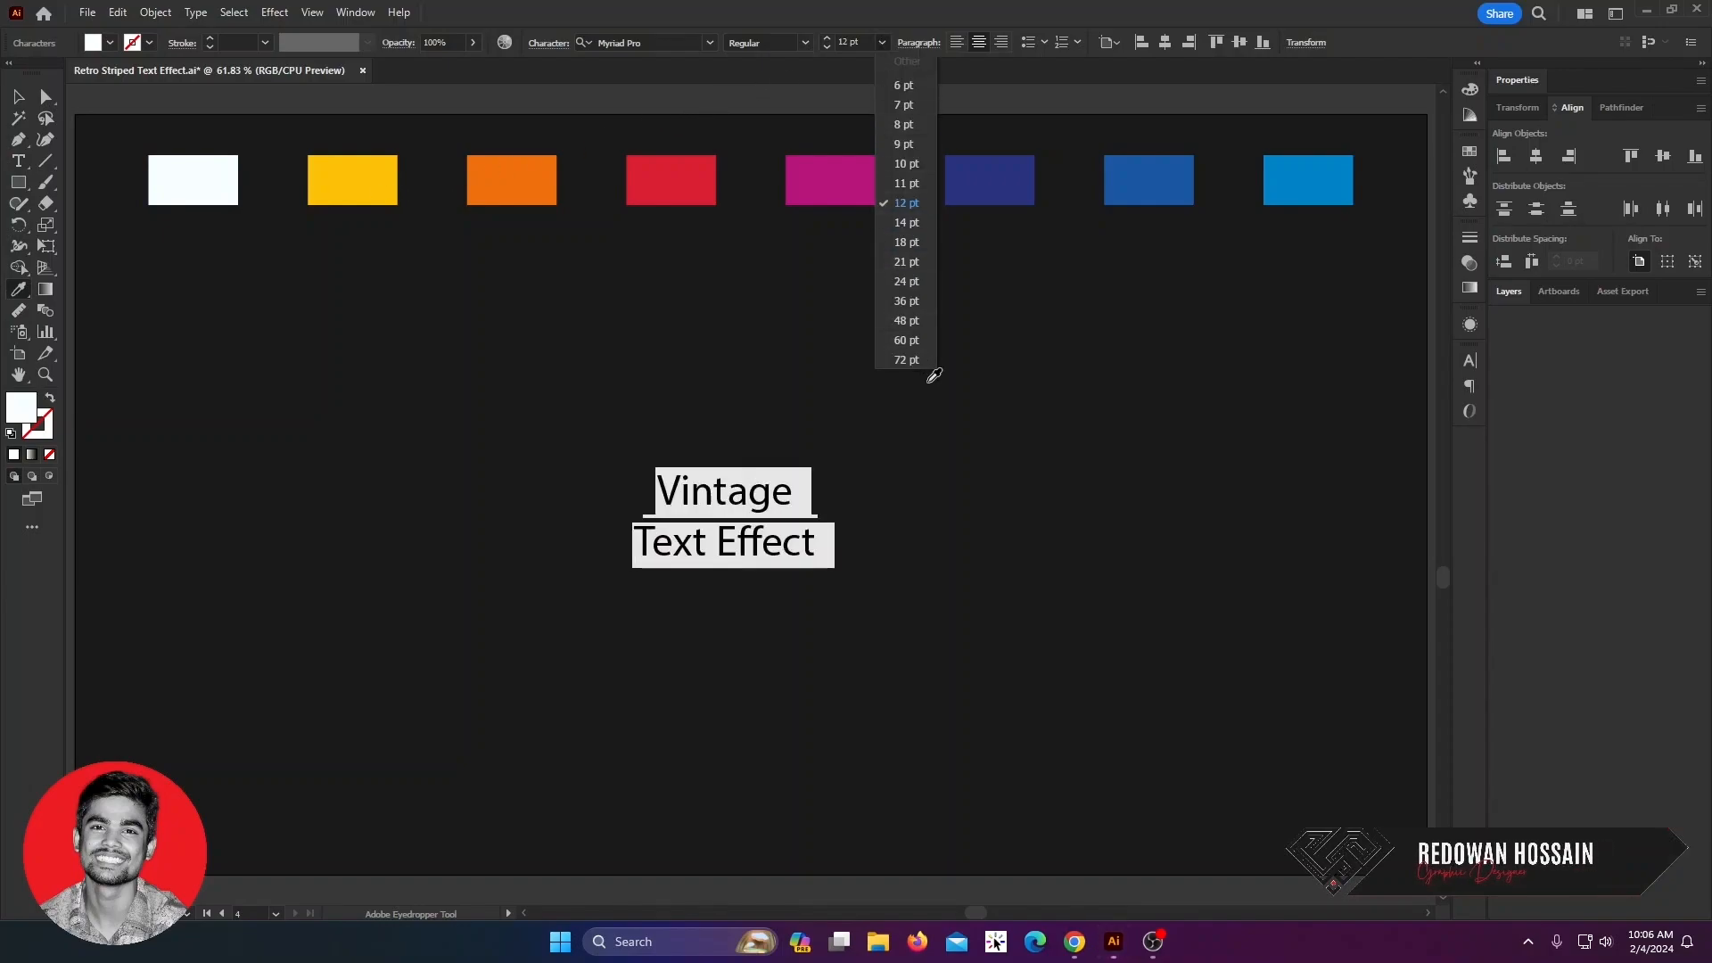
{"action": "left_click", "coordinate": [906, 359]}
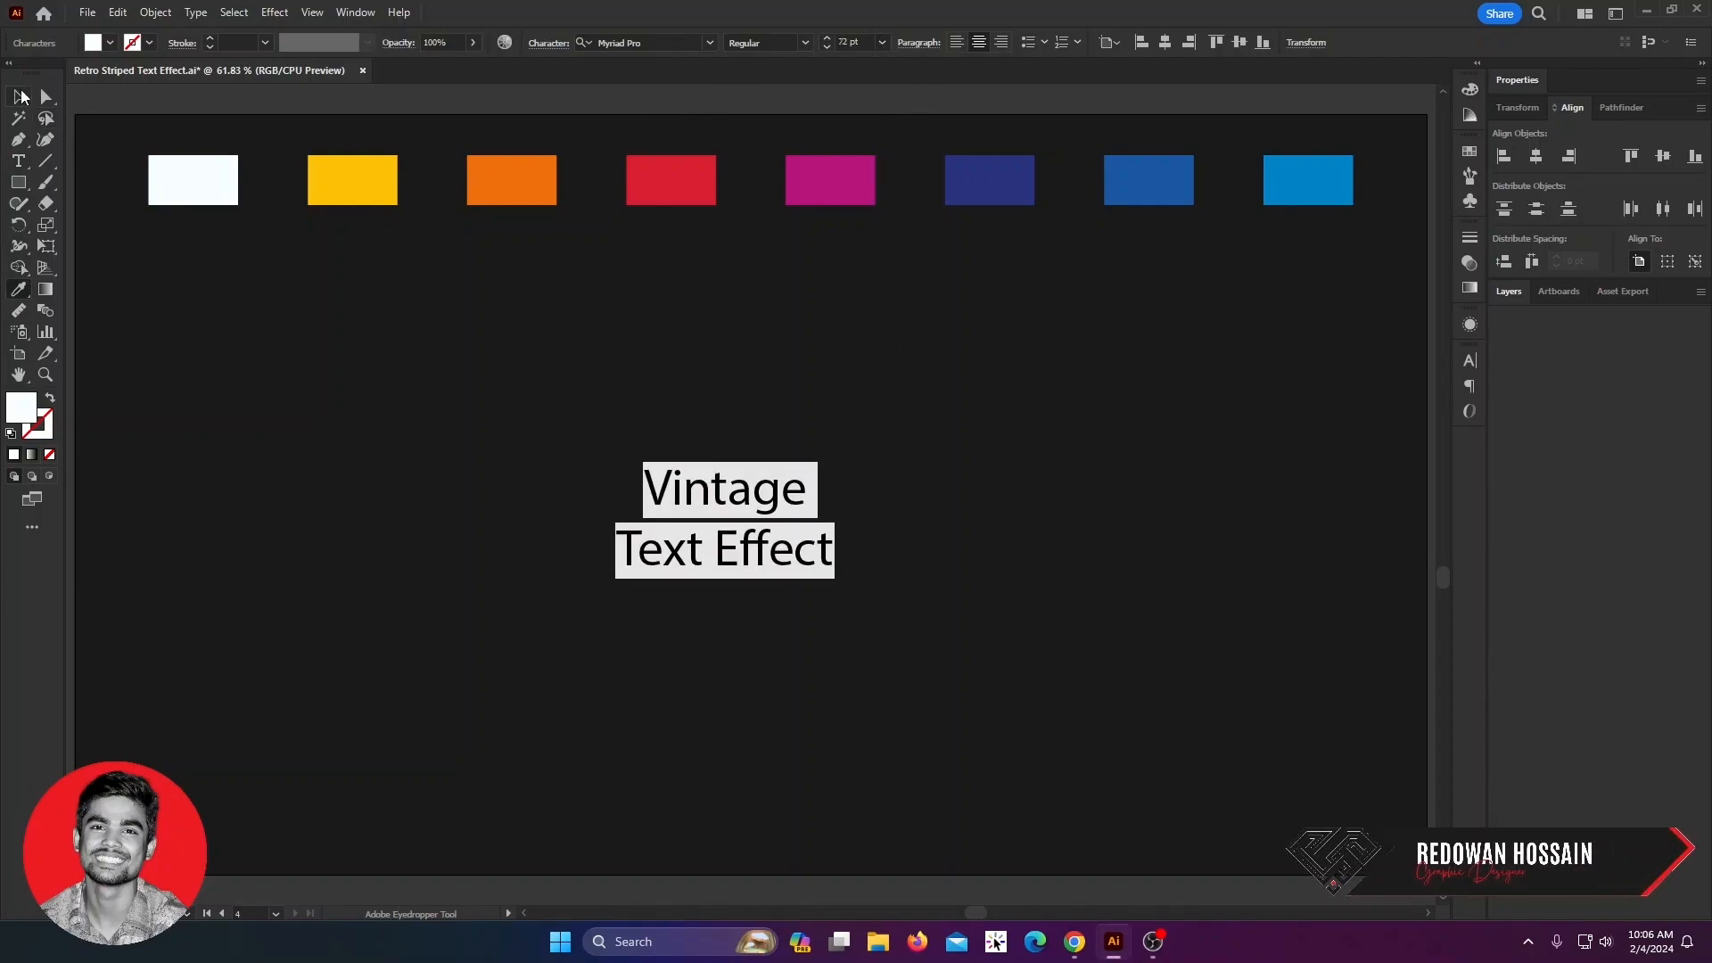
{"action": "left_click", "coordinate": [19, 96]}
{"action": "mouse_move", "coordinate": [767, 549]}
{"action": "left_mouse_down"}
{"action": "mouse_move", "coordinate": [824, 580]}
{"action": "mouse_move", "coordinate": [778, 566]}
{"action": "left_mouse_up"}
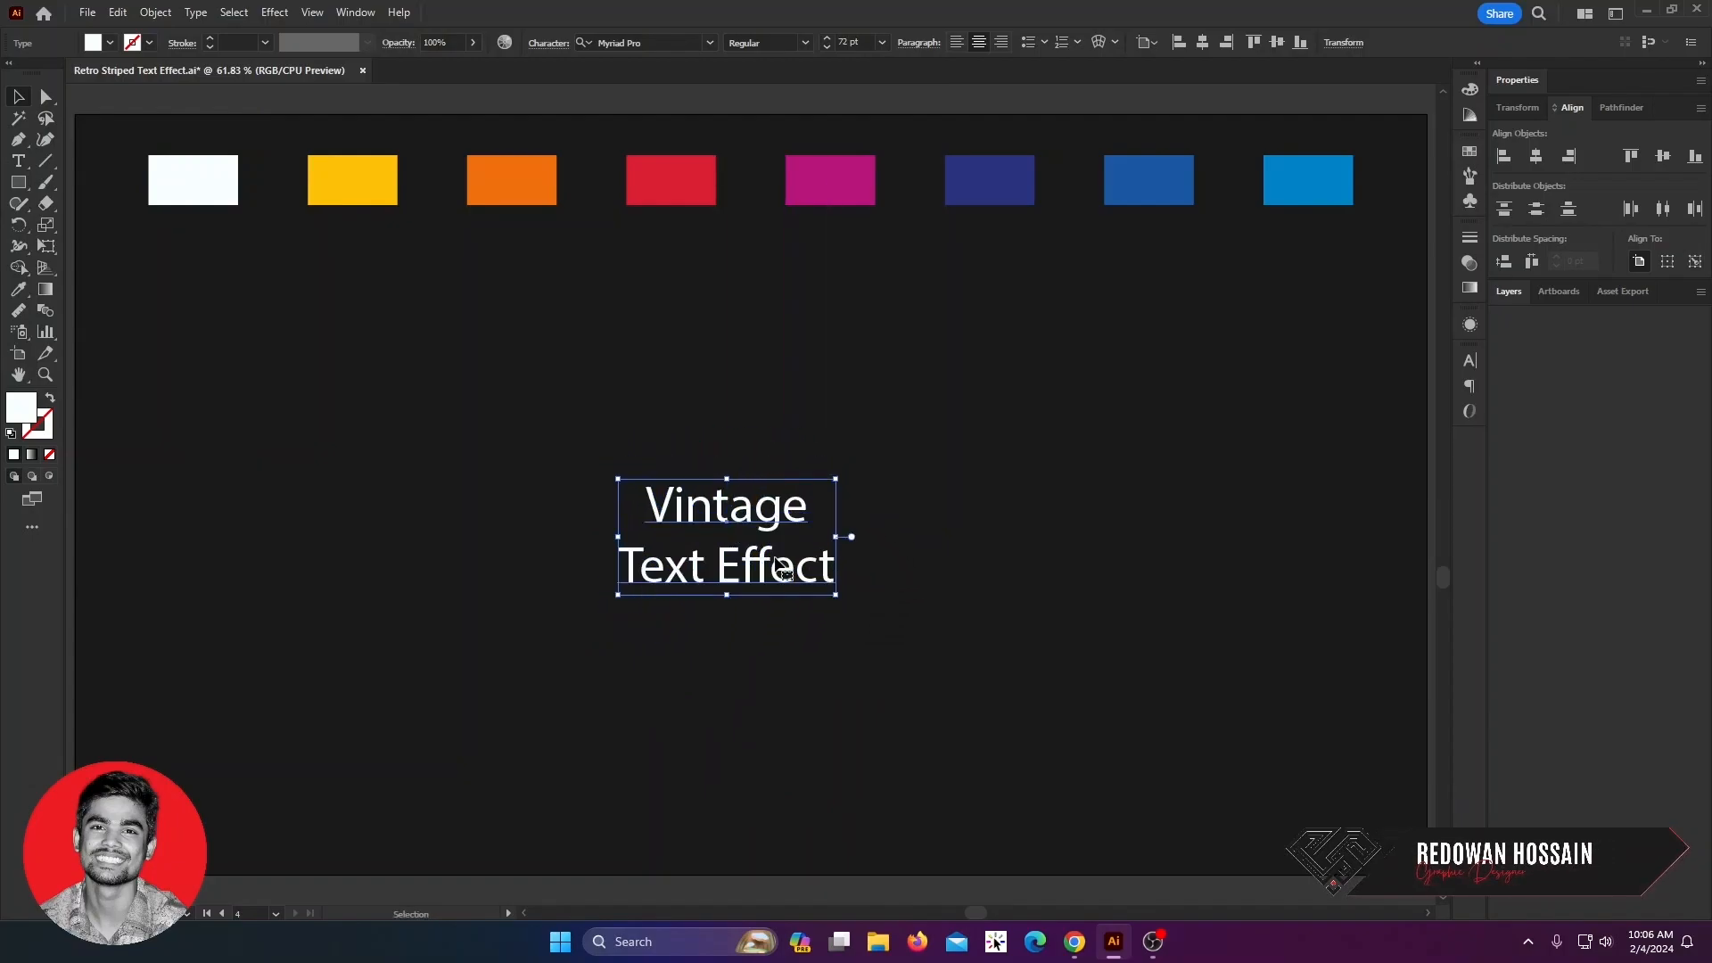
{"action": "left_click", "coordinate": [710, 42]}
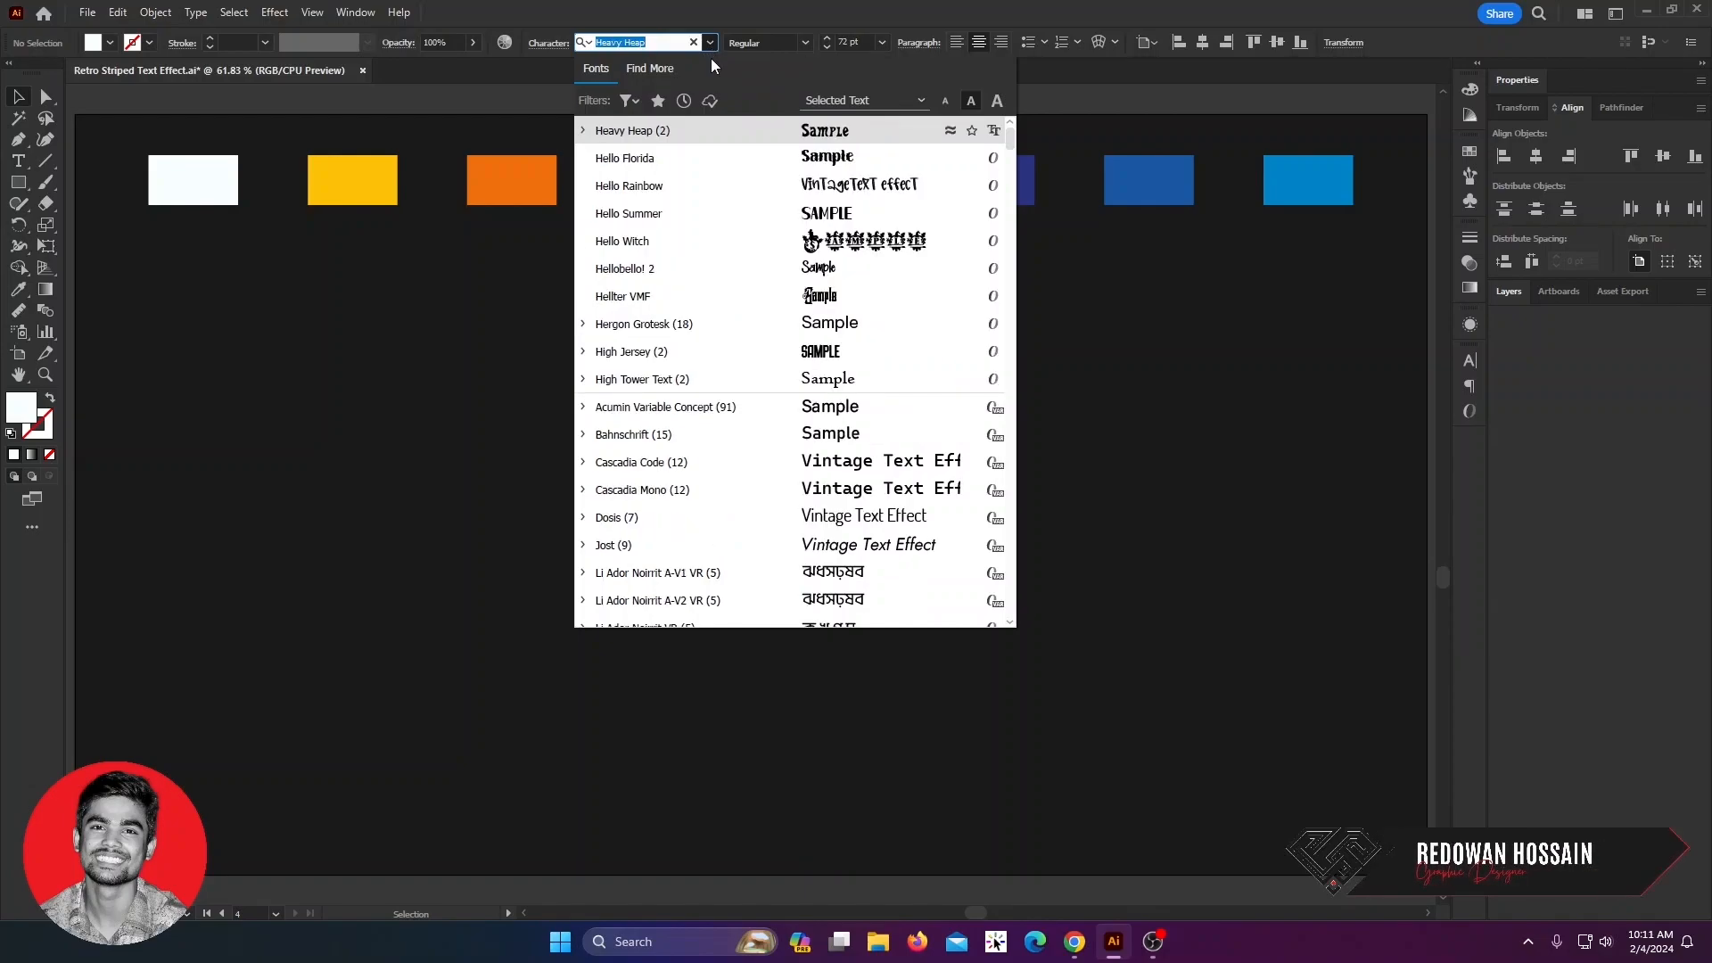
{"action": "left_click", "coordinate": [682, 129]}
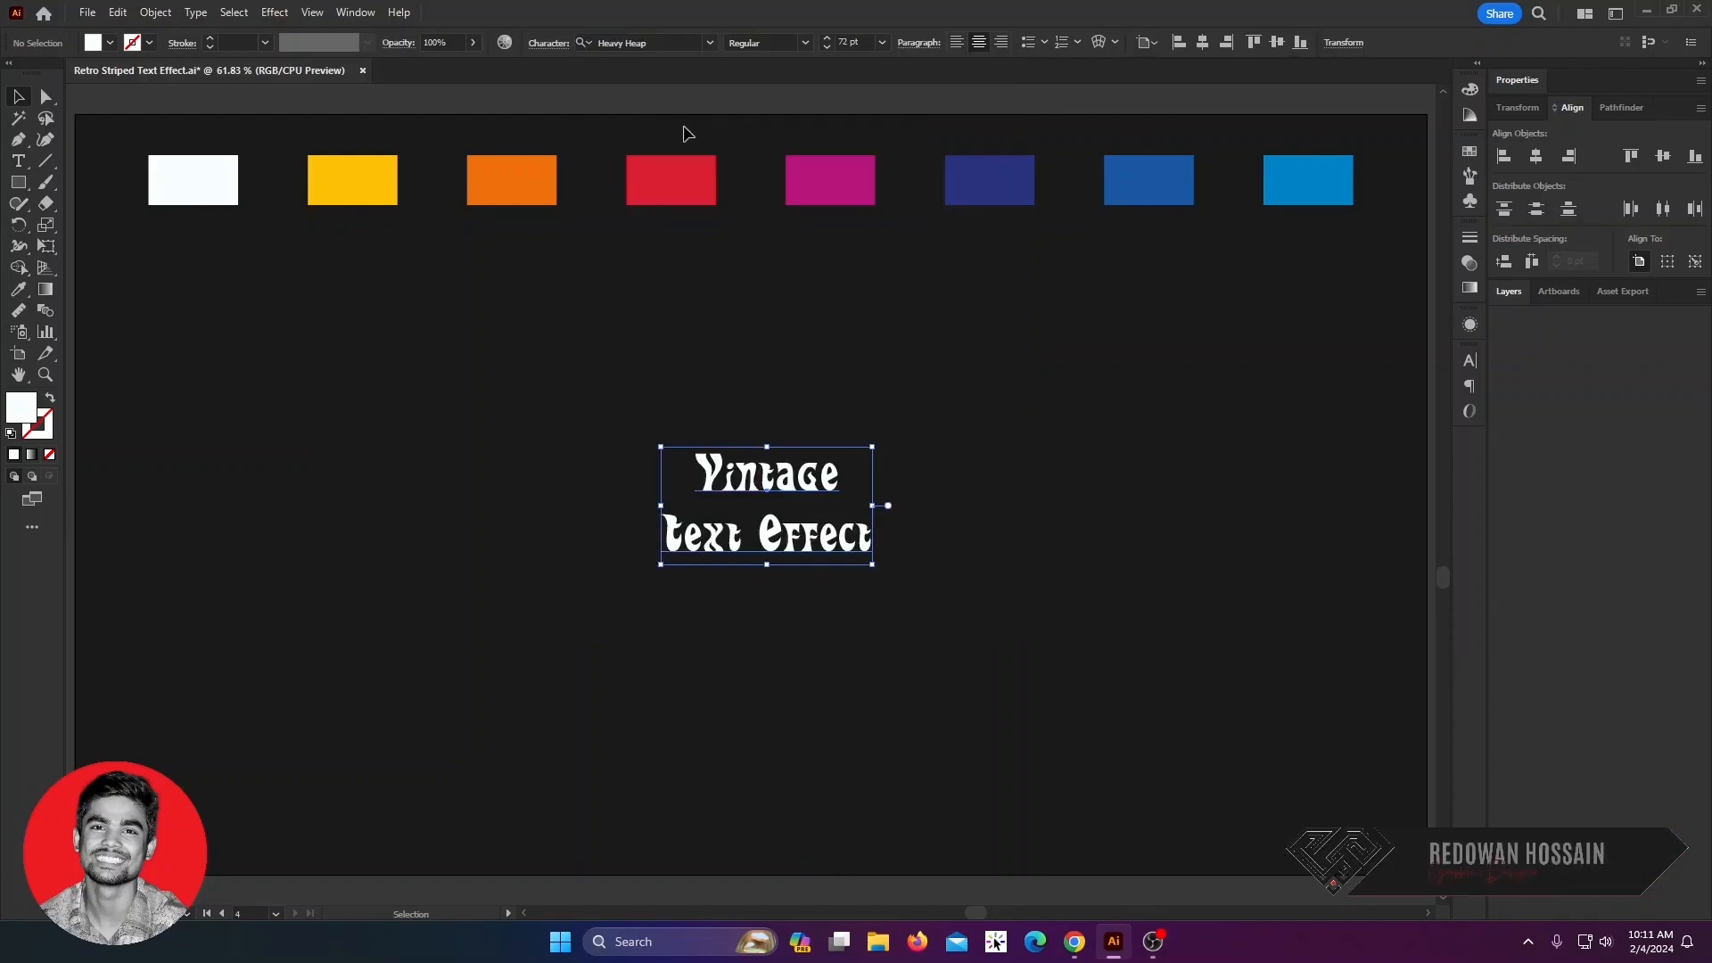
- Apply All Caps to the text and tighten the leading between its two lines
{"action": "left_click", "coordinate": [550, 42]}
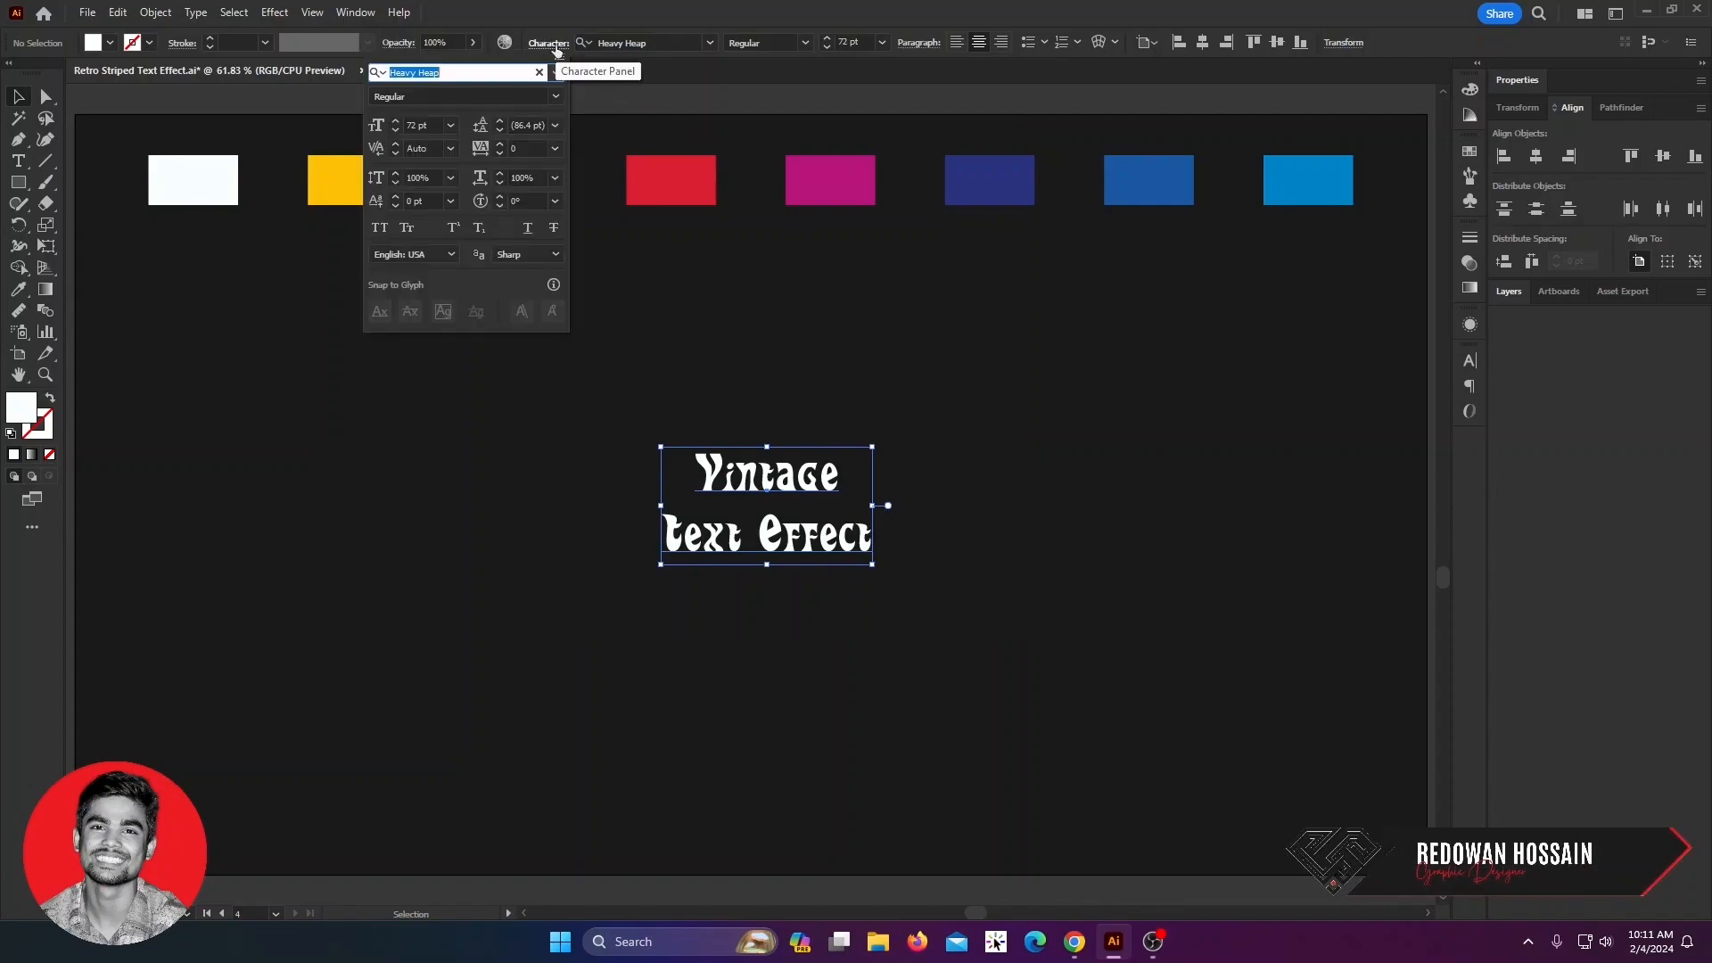
{"action": "left_click", "coordinate": [379, 230]}
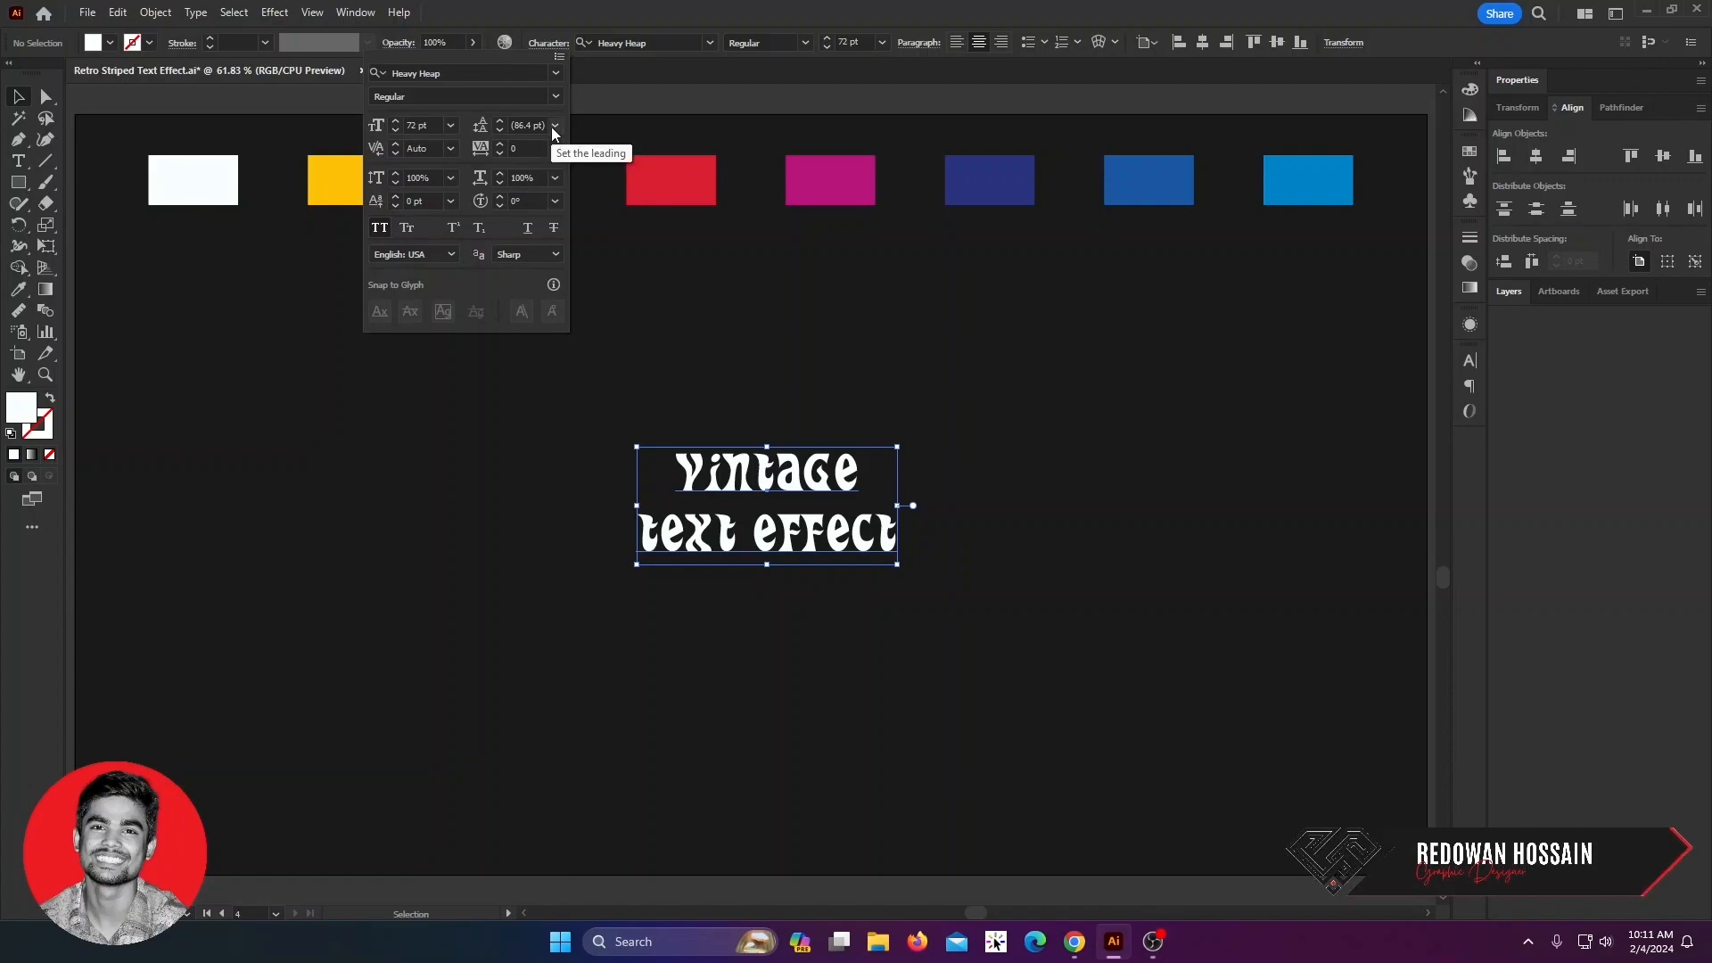
{"action": "left_click", "coordinate": [499, 130]}
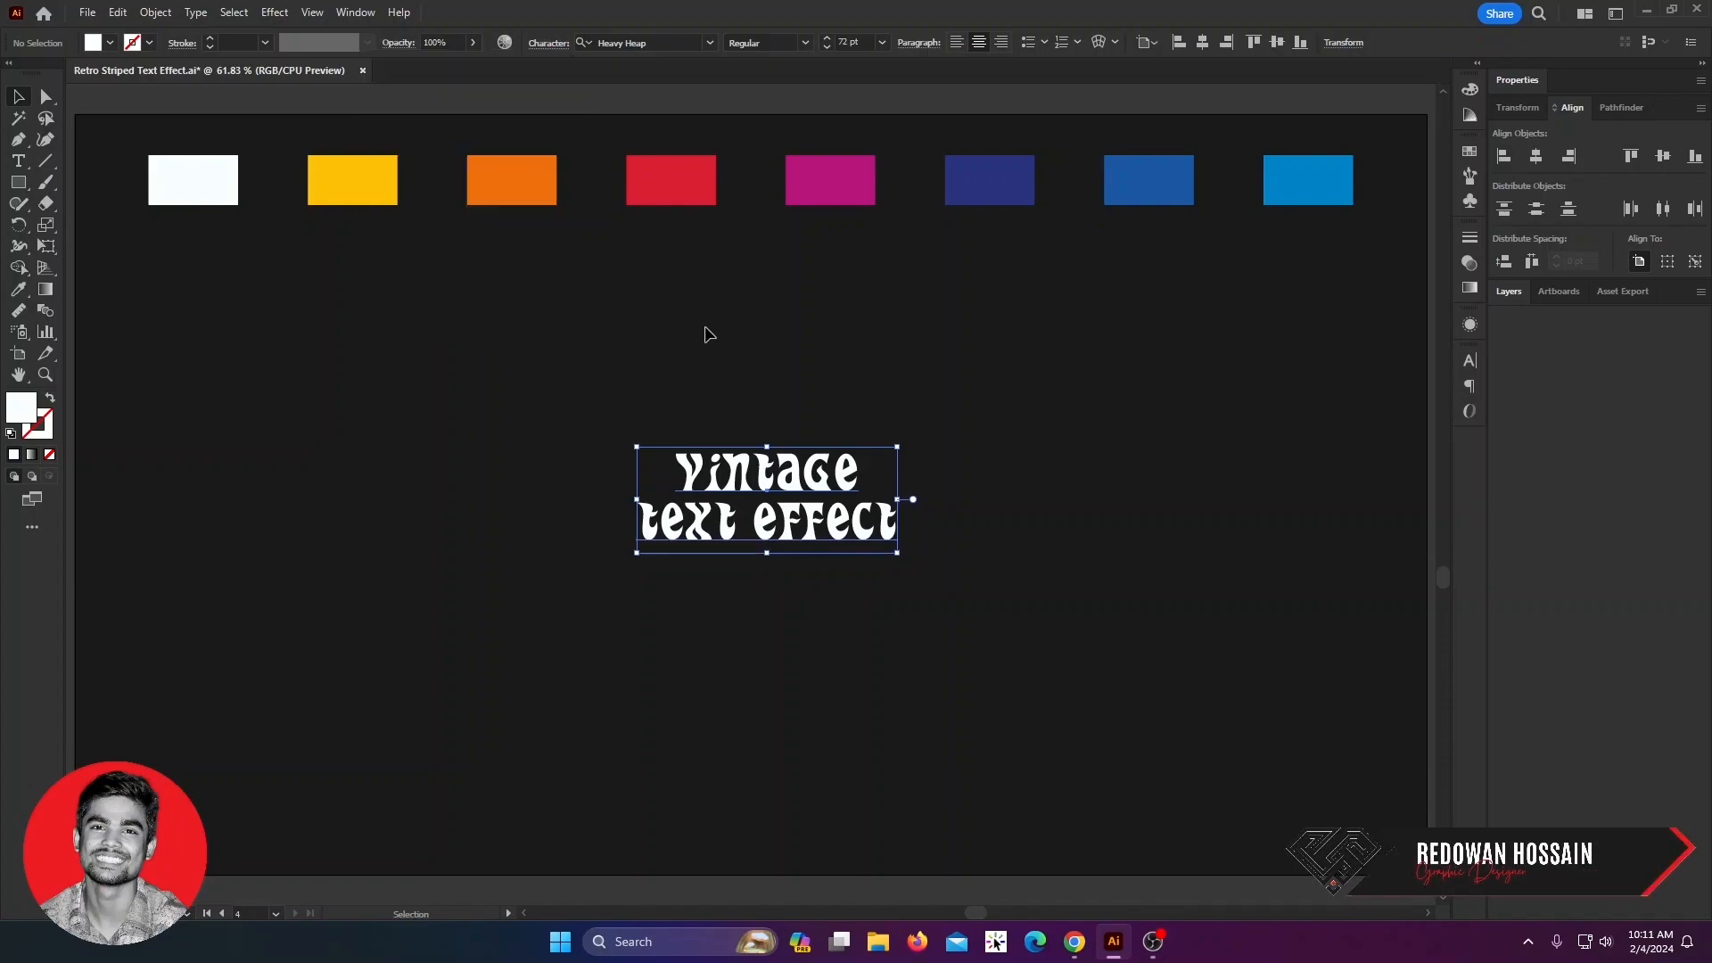
- Enlarge the text to about 178 pt and shear it vertically so its baselines slope upward to the right
{"action": "left_click_drag", "start_coordinate": [898, 557], "coordinate": [1034, 607]}
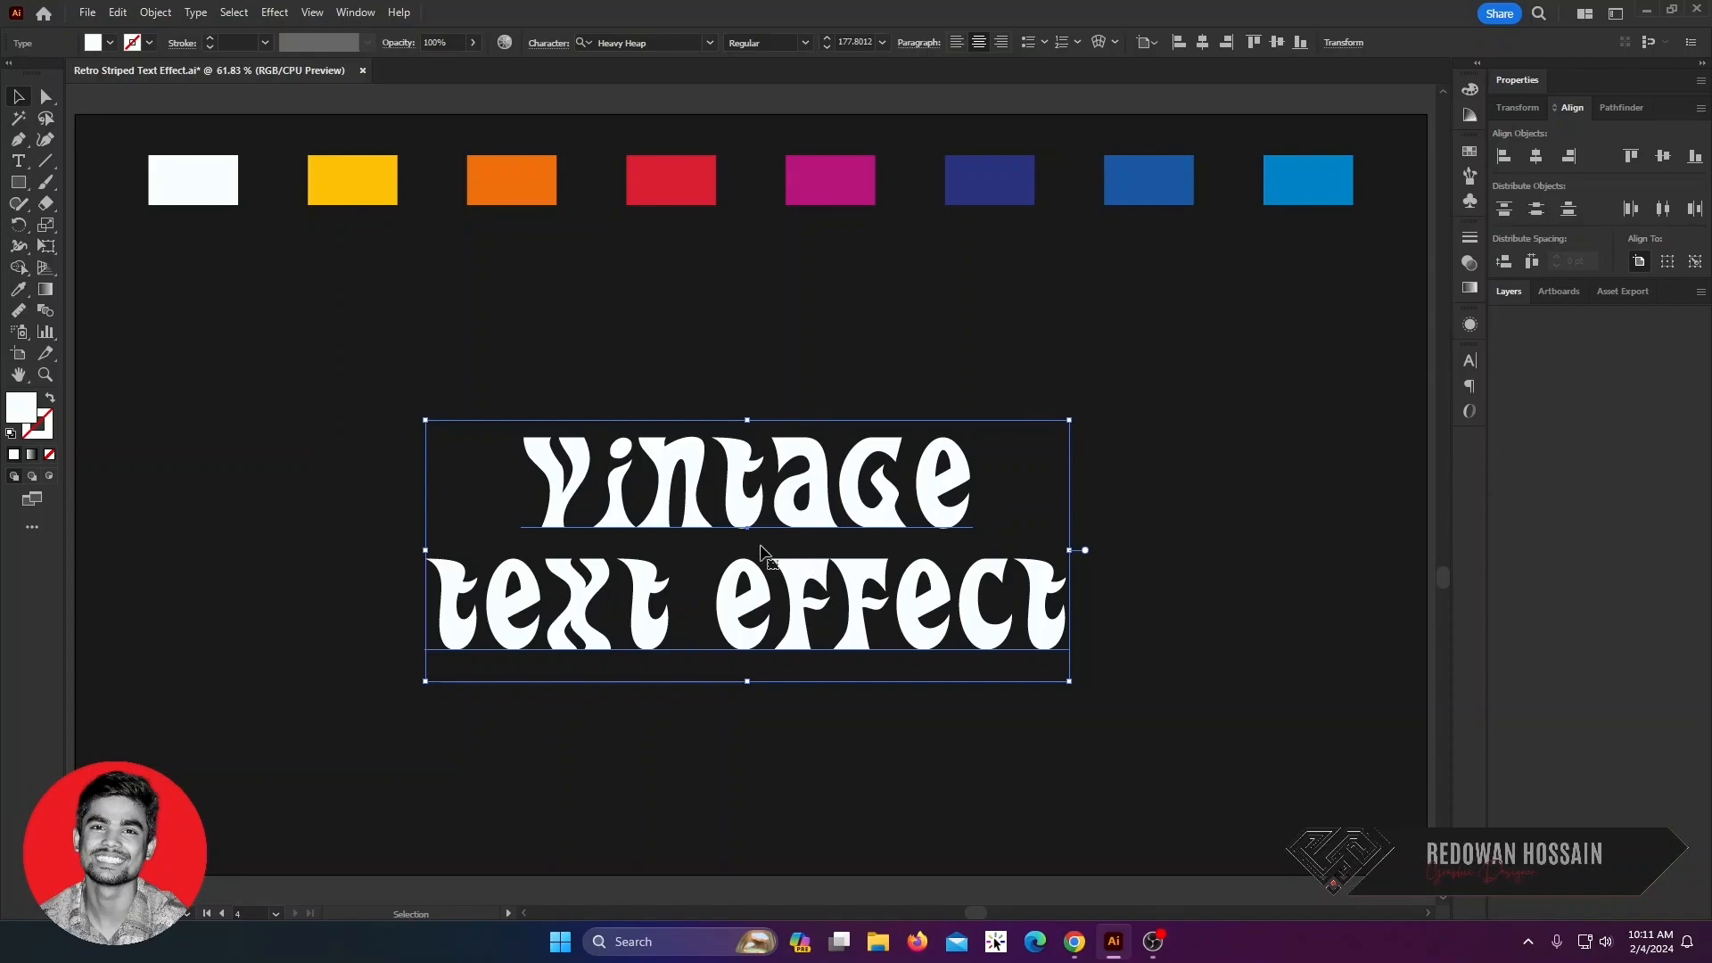
{"action": "left_click_drag", "start_coordinate": [47, 229], "coordinate": [111, 257]}
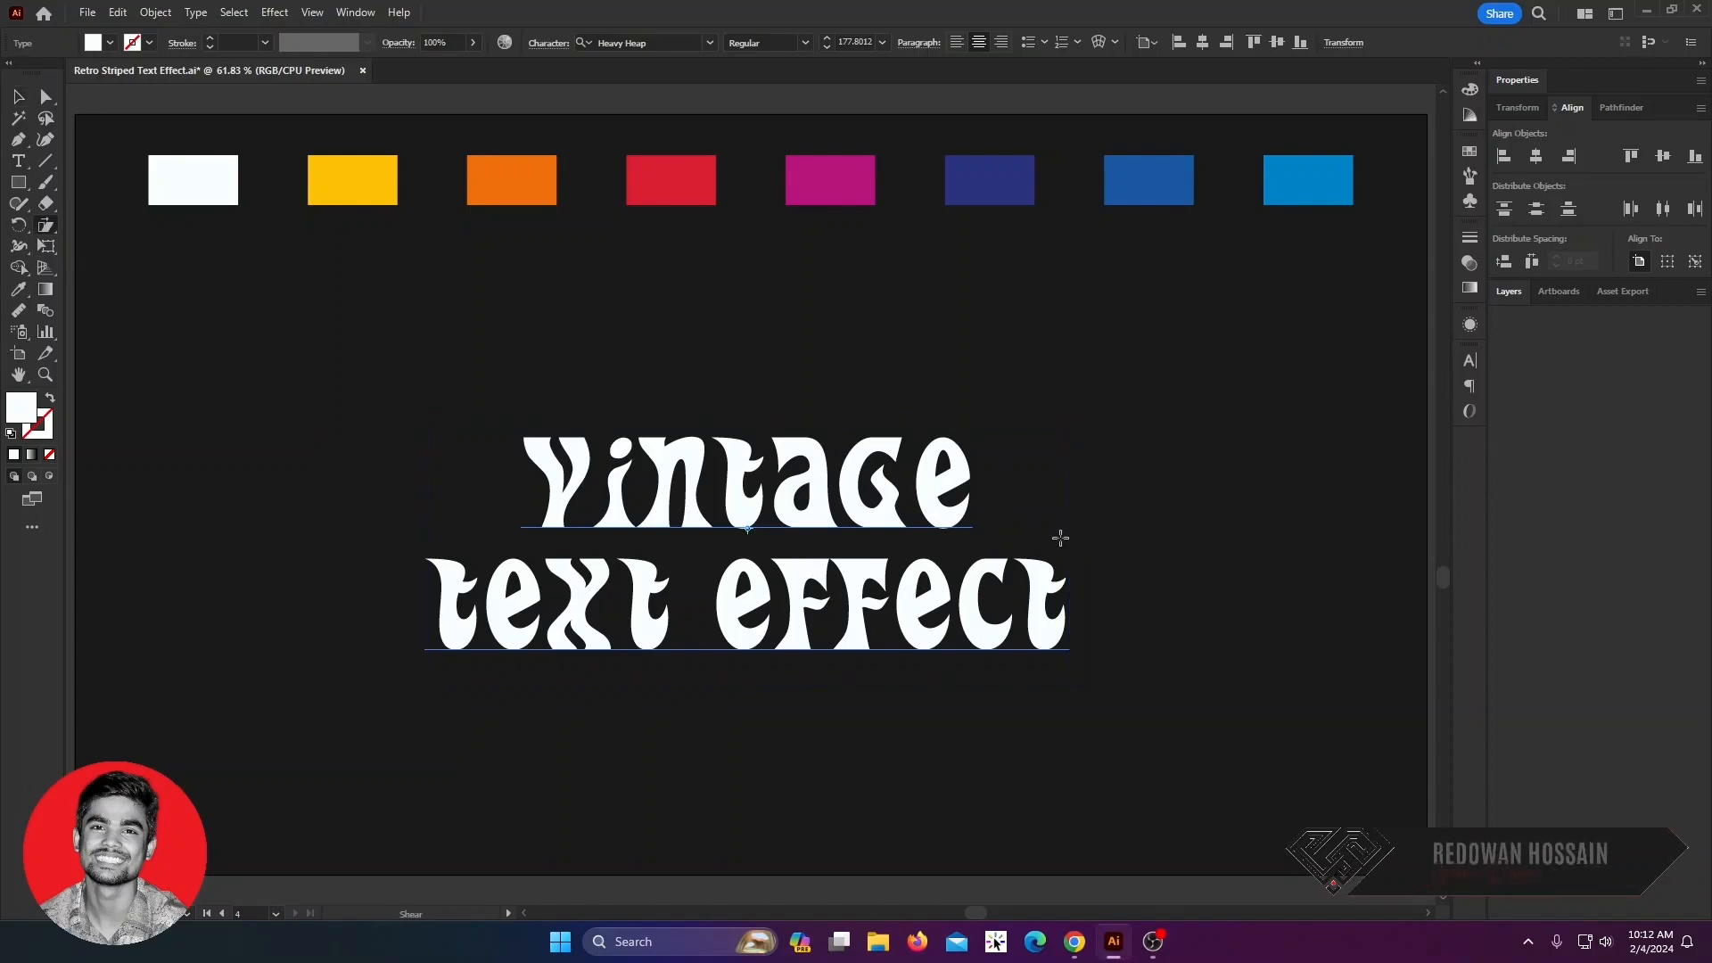
{"action": "left_click_drag", "start_coordinate": [1059, 555], "coordinate": [1056, 542]}
{"action": "key", "text": "v"}
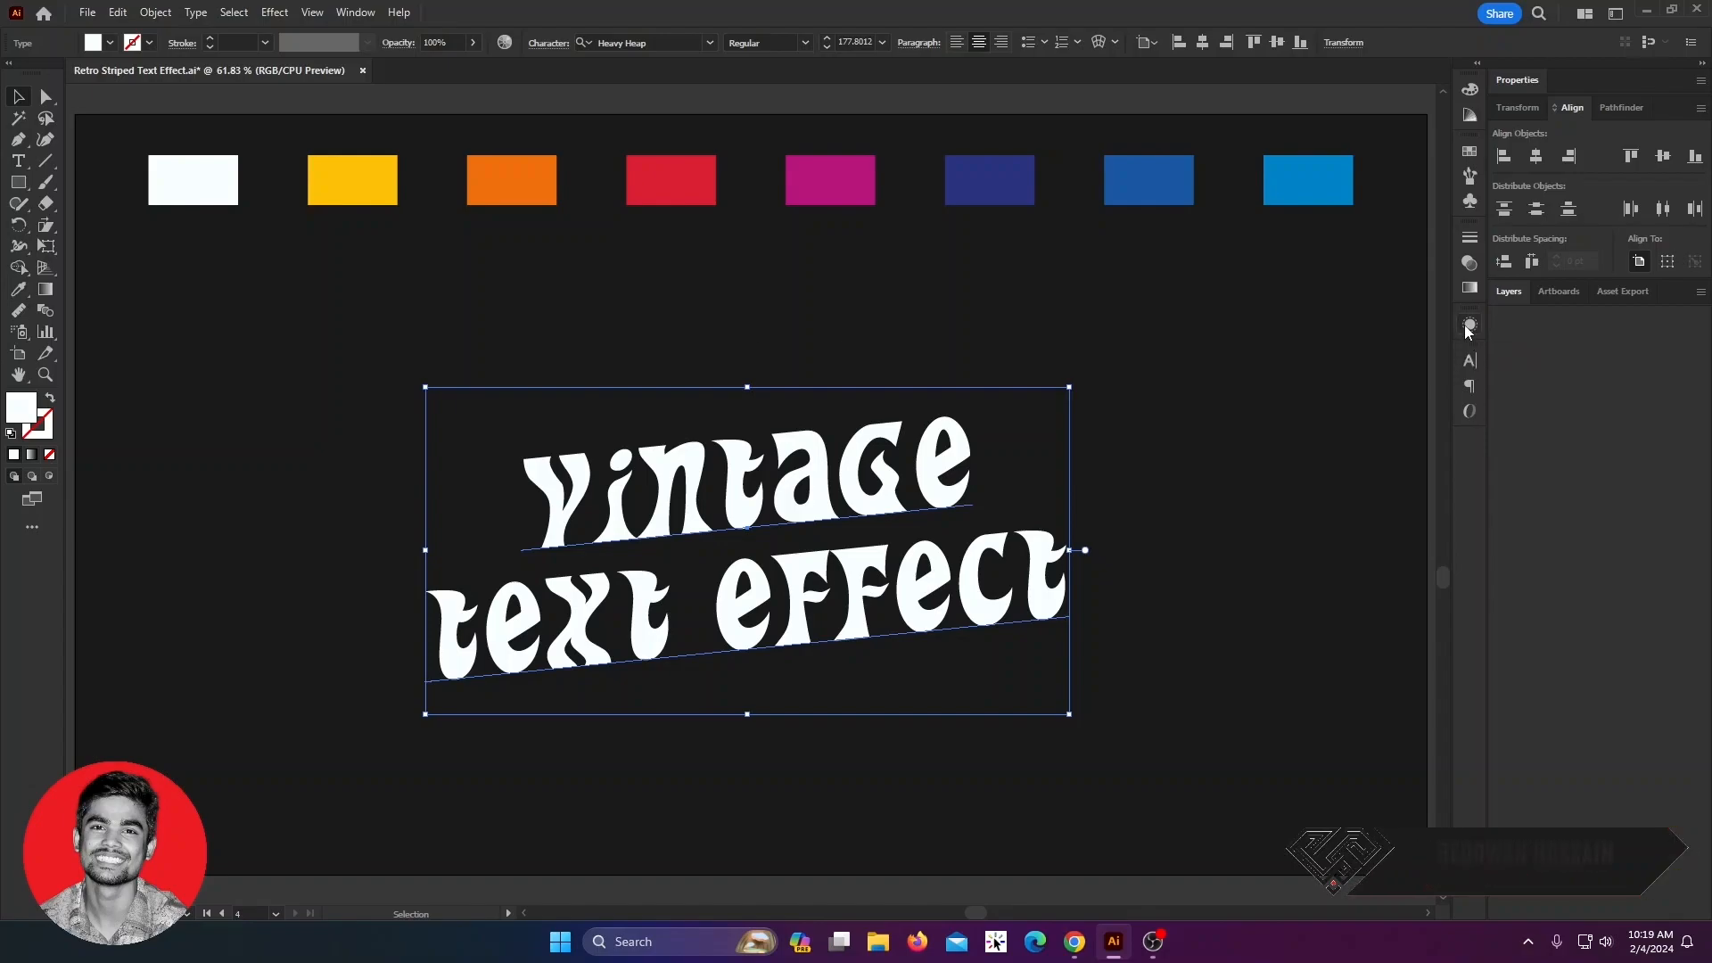
- Show the Appearance attributes of the sheared text
{"action": "left_click", "coordinate": [1469, 326]}
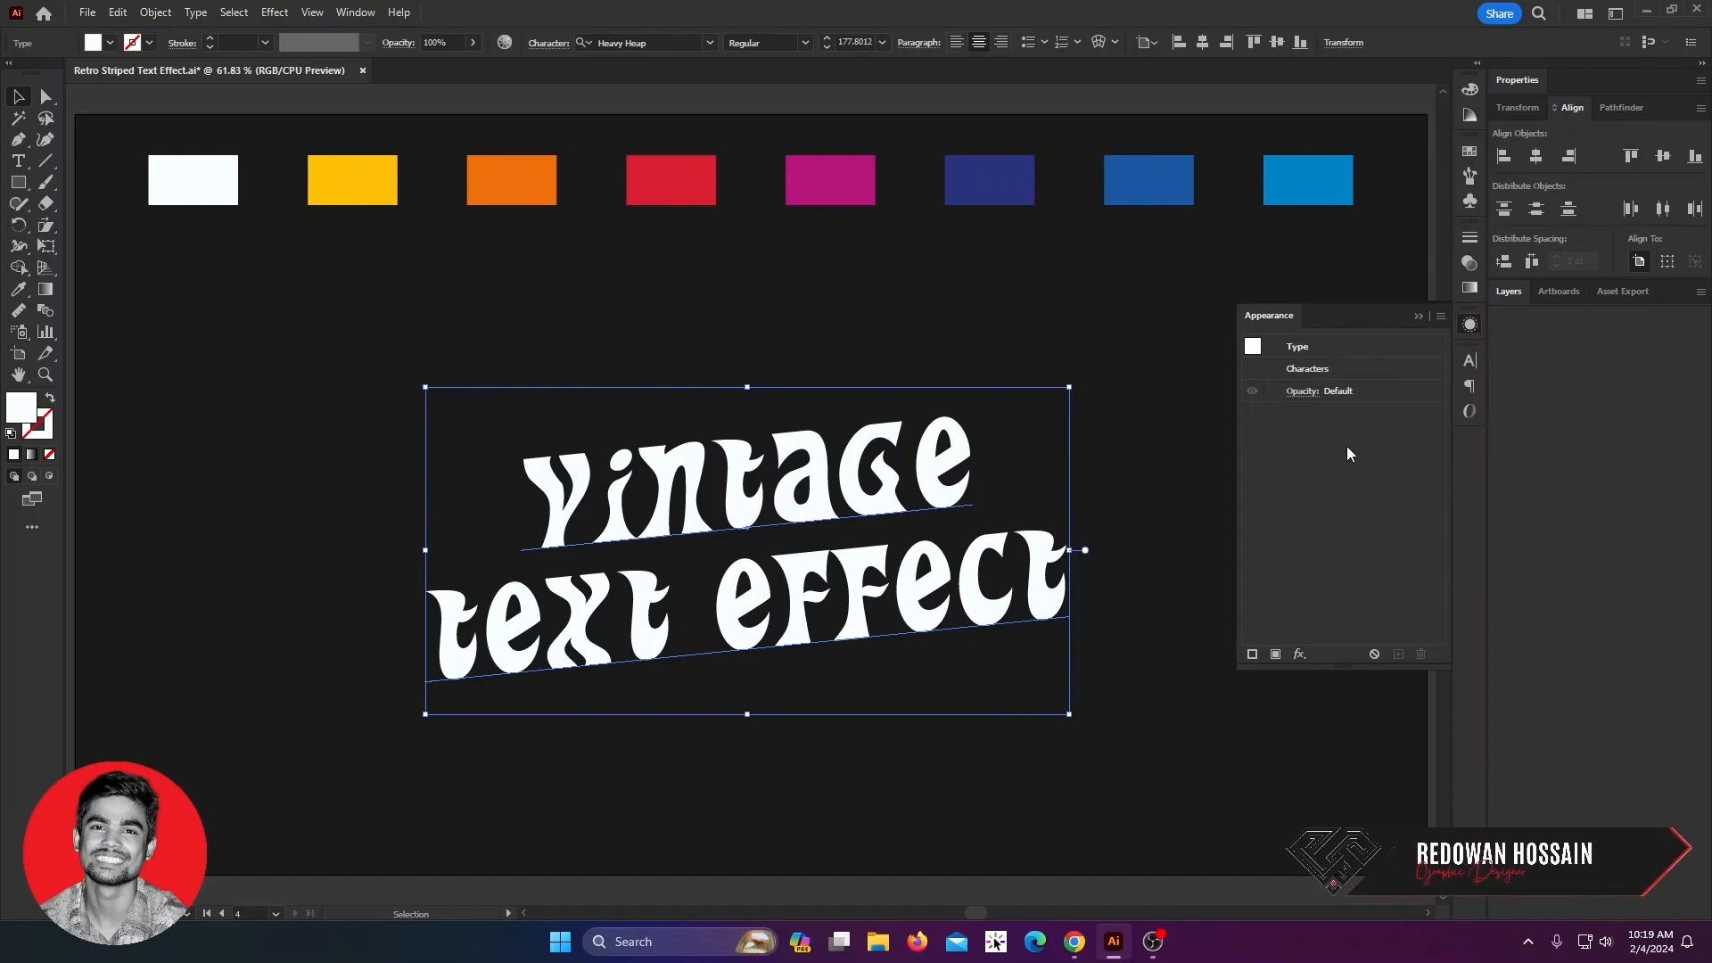
{"action": "left_click", "coordinate": [356, 11]}
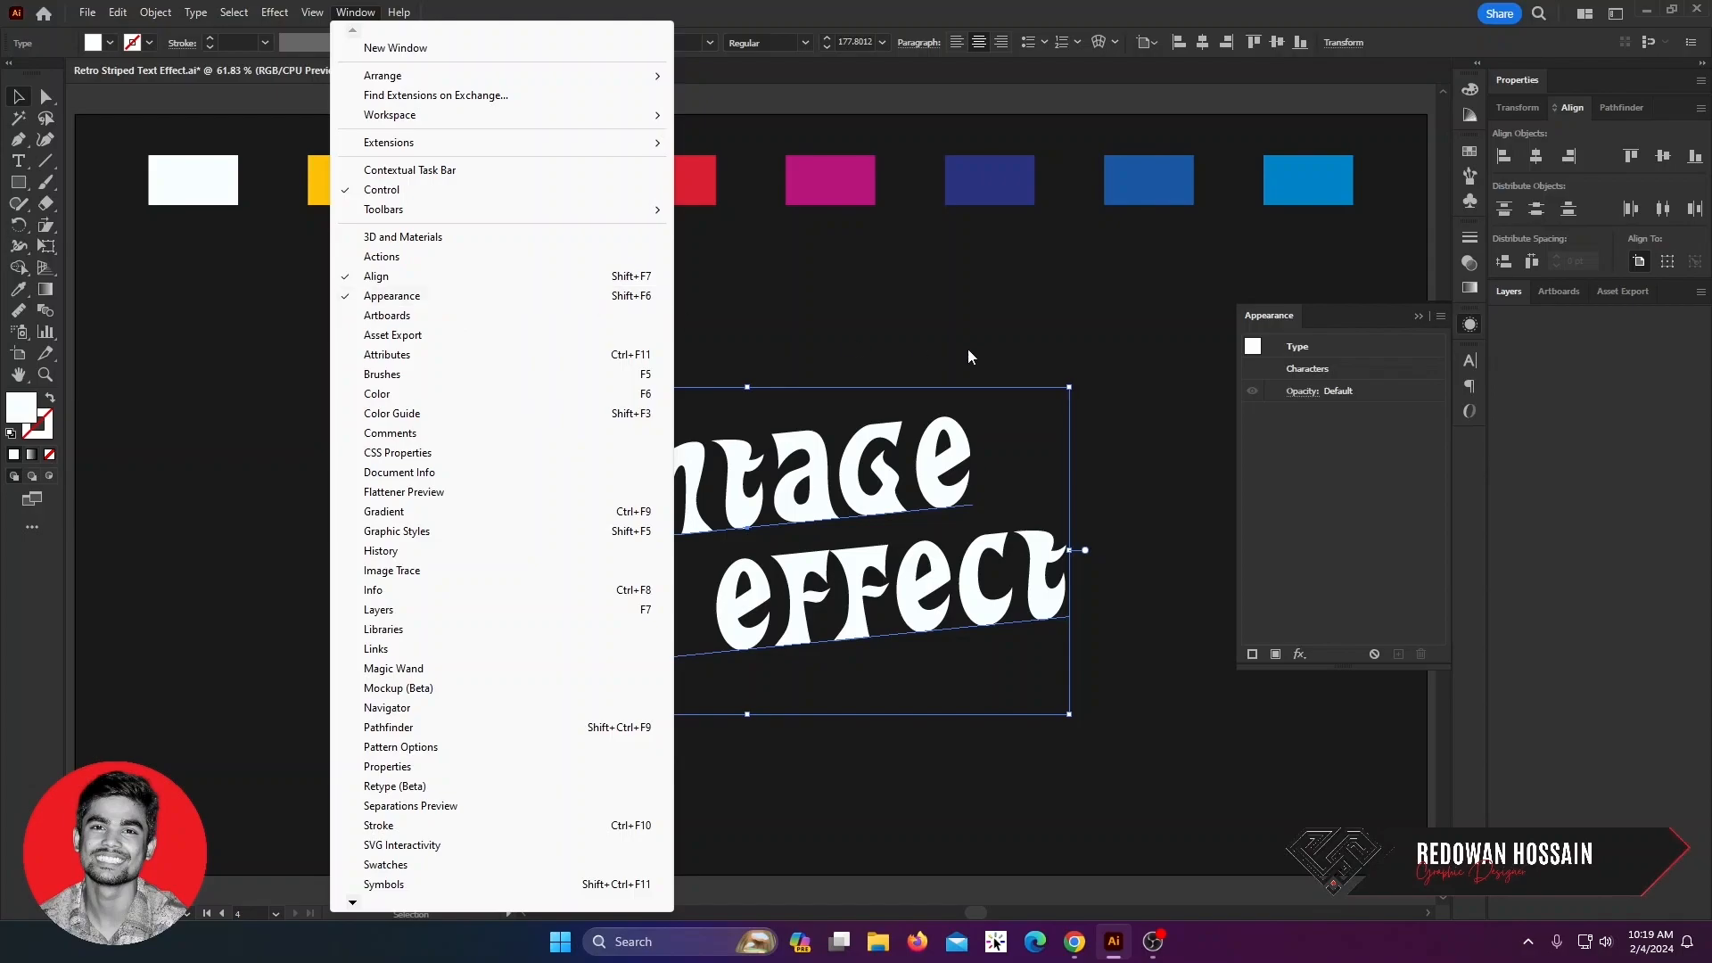
{"action": "left_click", "coordinate": [1096, 8]}
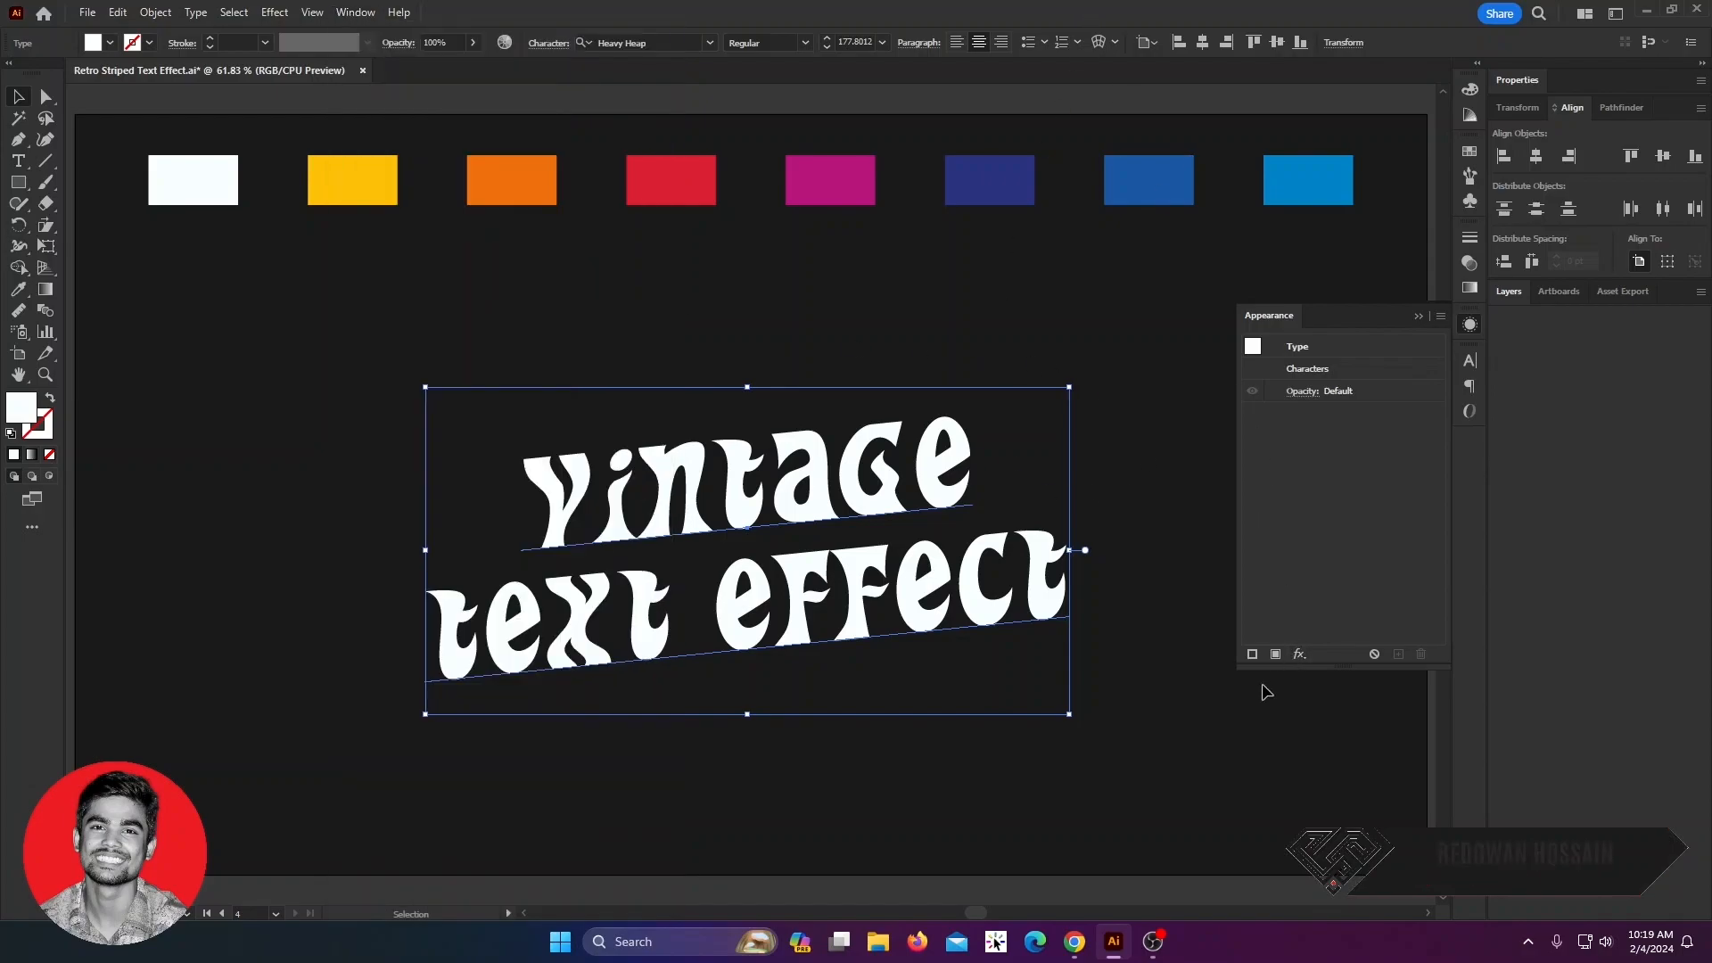
{"action": "left_click", "coordinate": [1299, 654]}
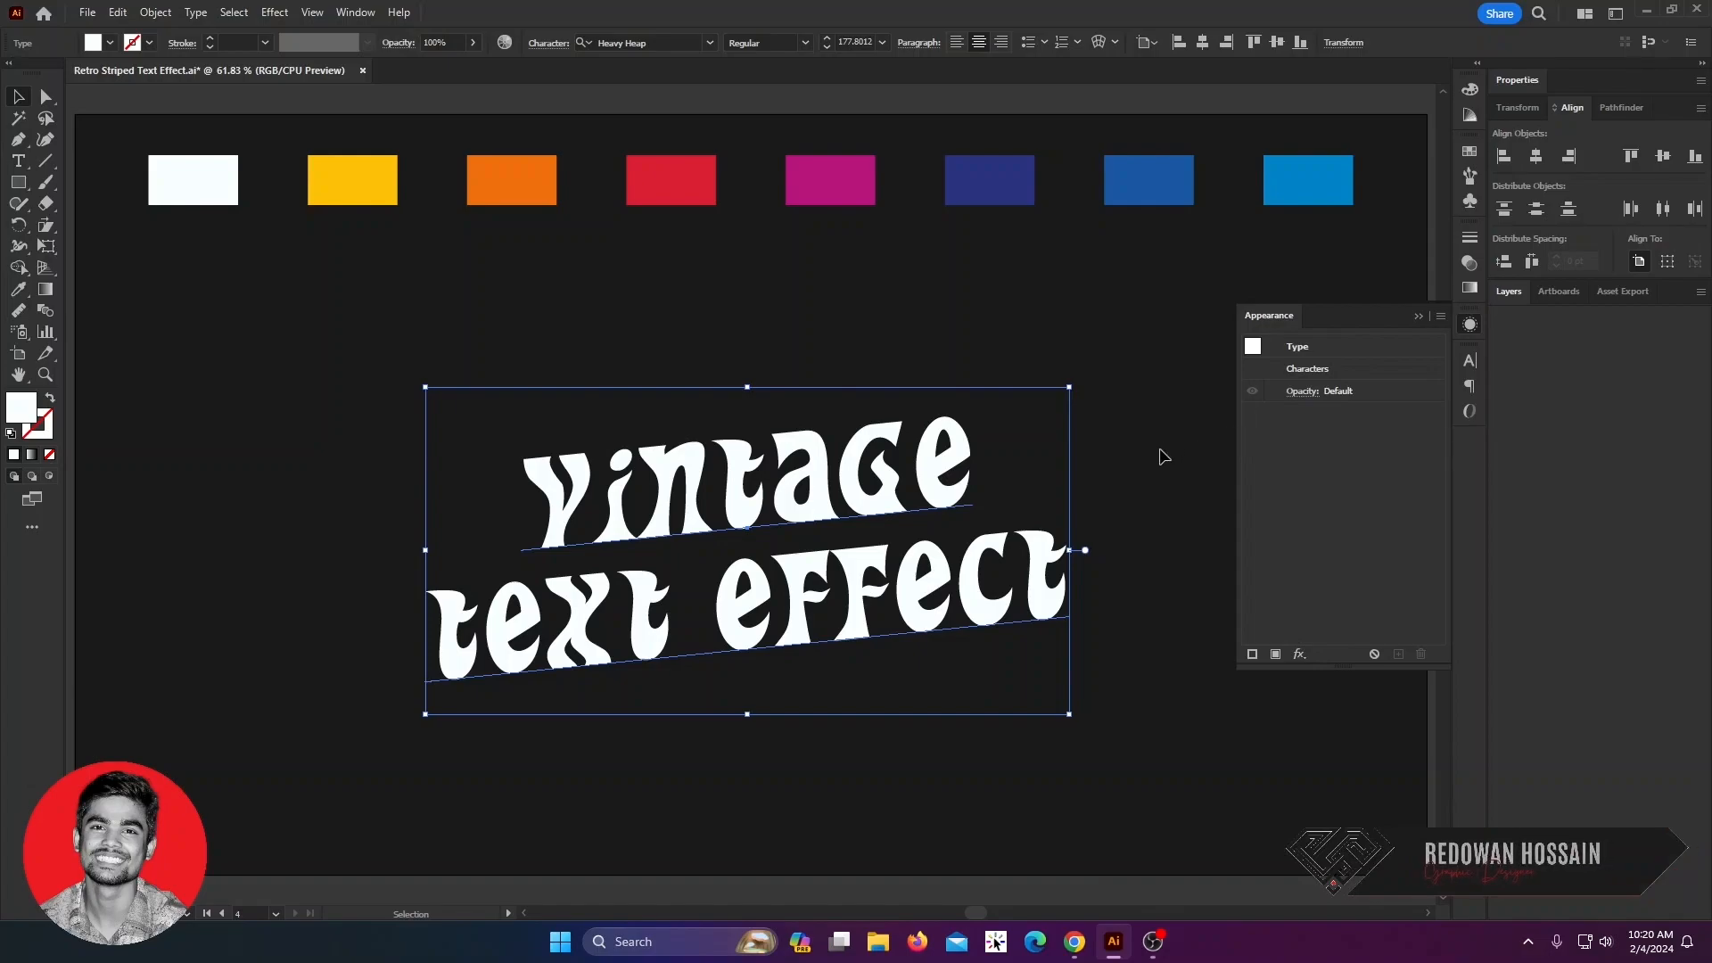
- Try a cyan stroke on the text and undo it
{"action": "left_click", "coordinate": [150, 43]}
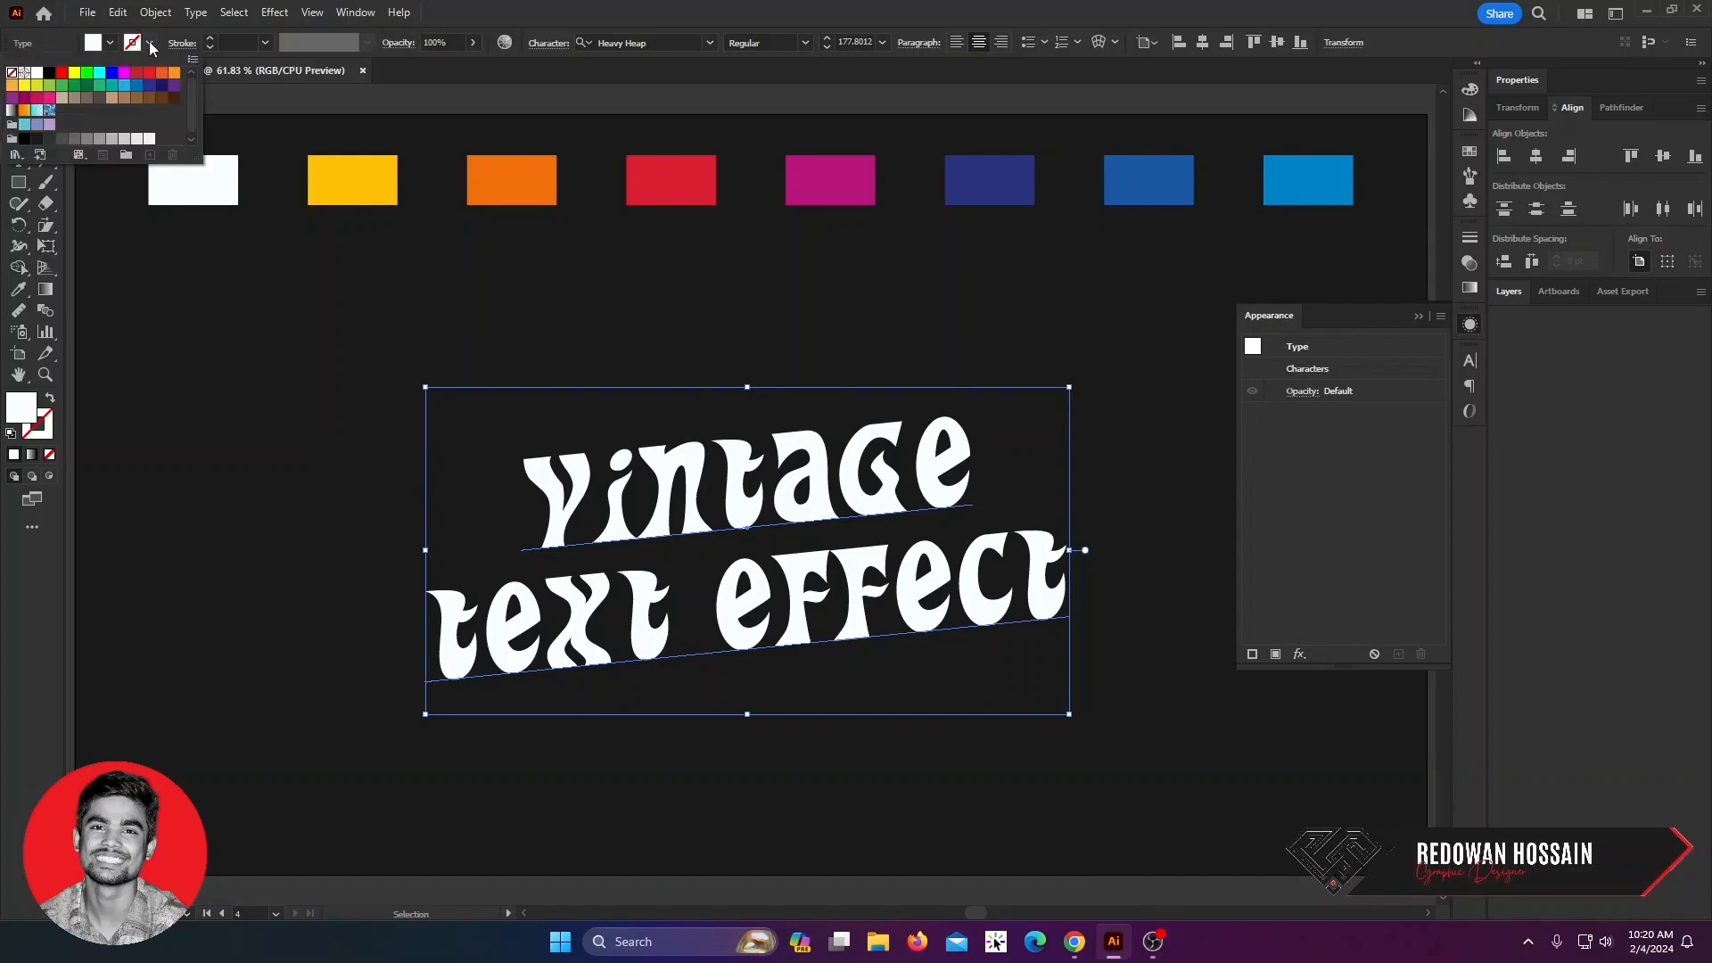
{"action": "left_click", "coordinate": [100, 74]}
{"action": "left_click", "coordinate": [362, 408]}
{"action": "left_click", "coordinate": [362, 408]}
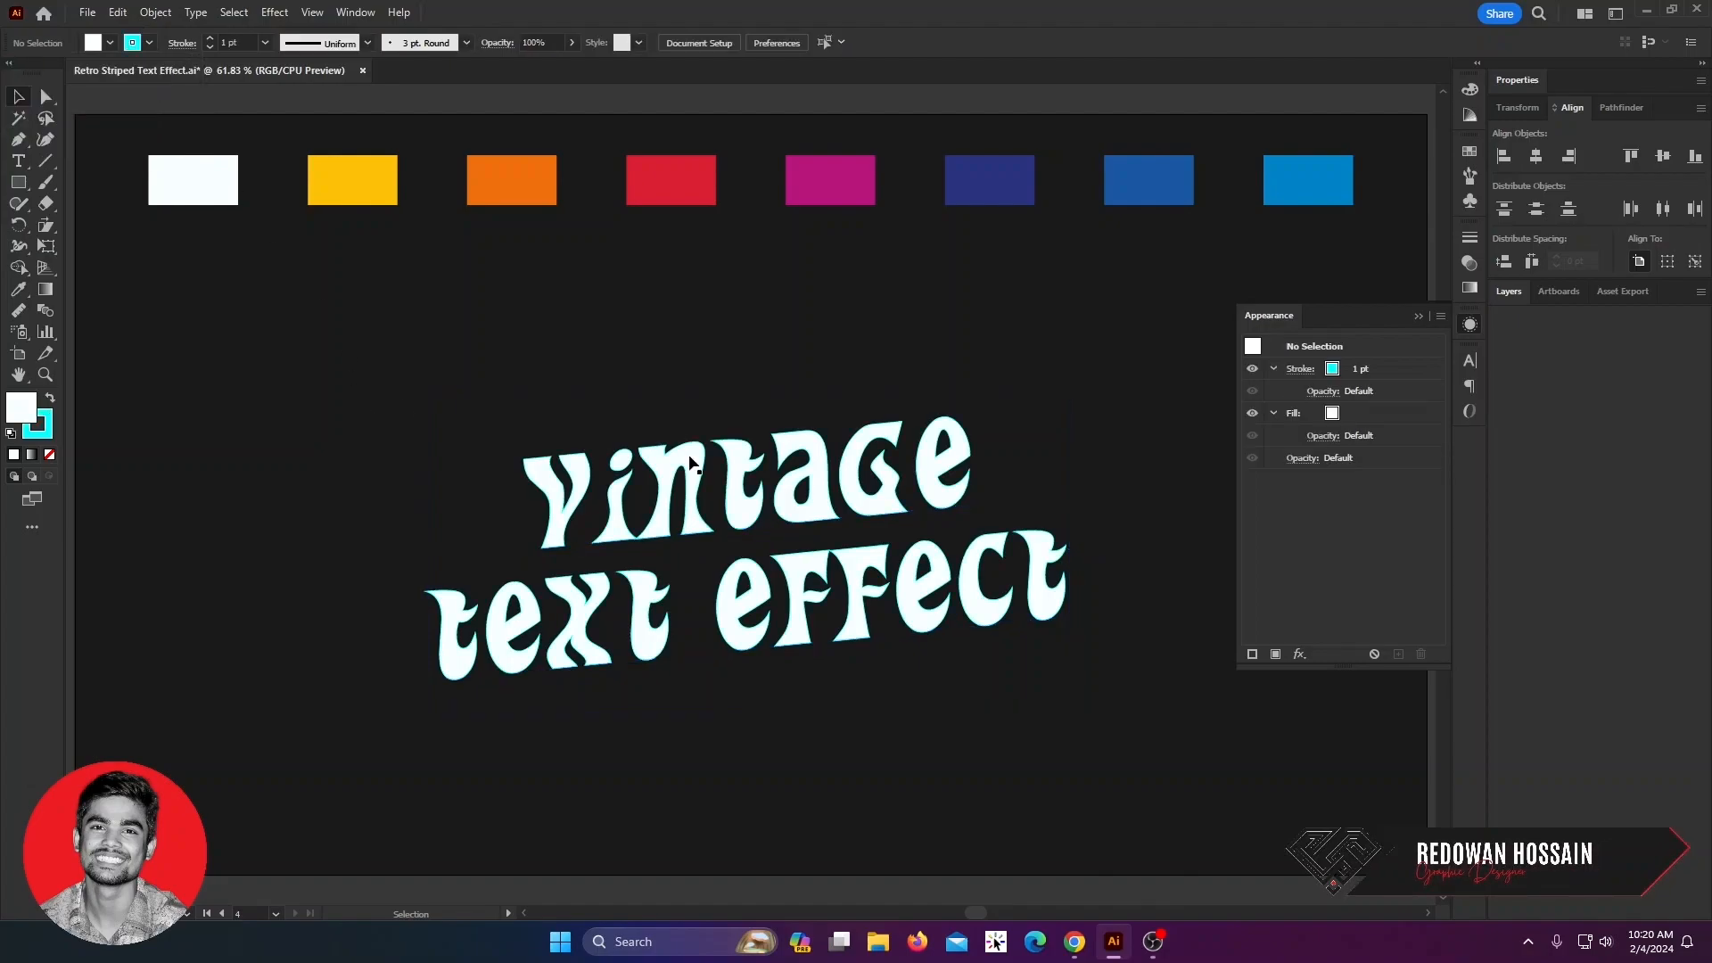
{"action": "left_click", "coordinate": [782, 528]}
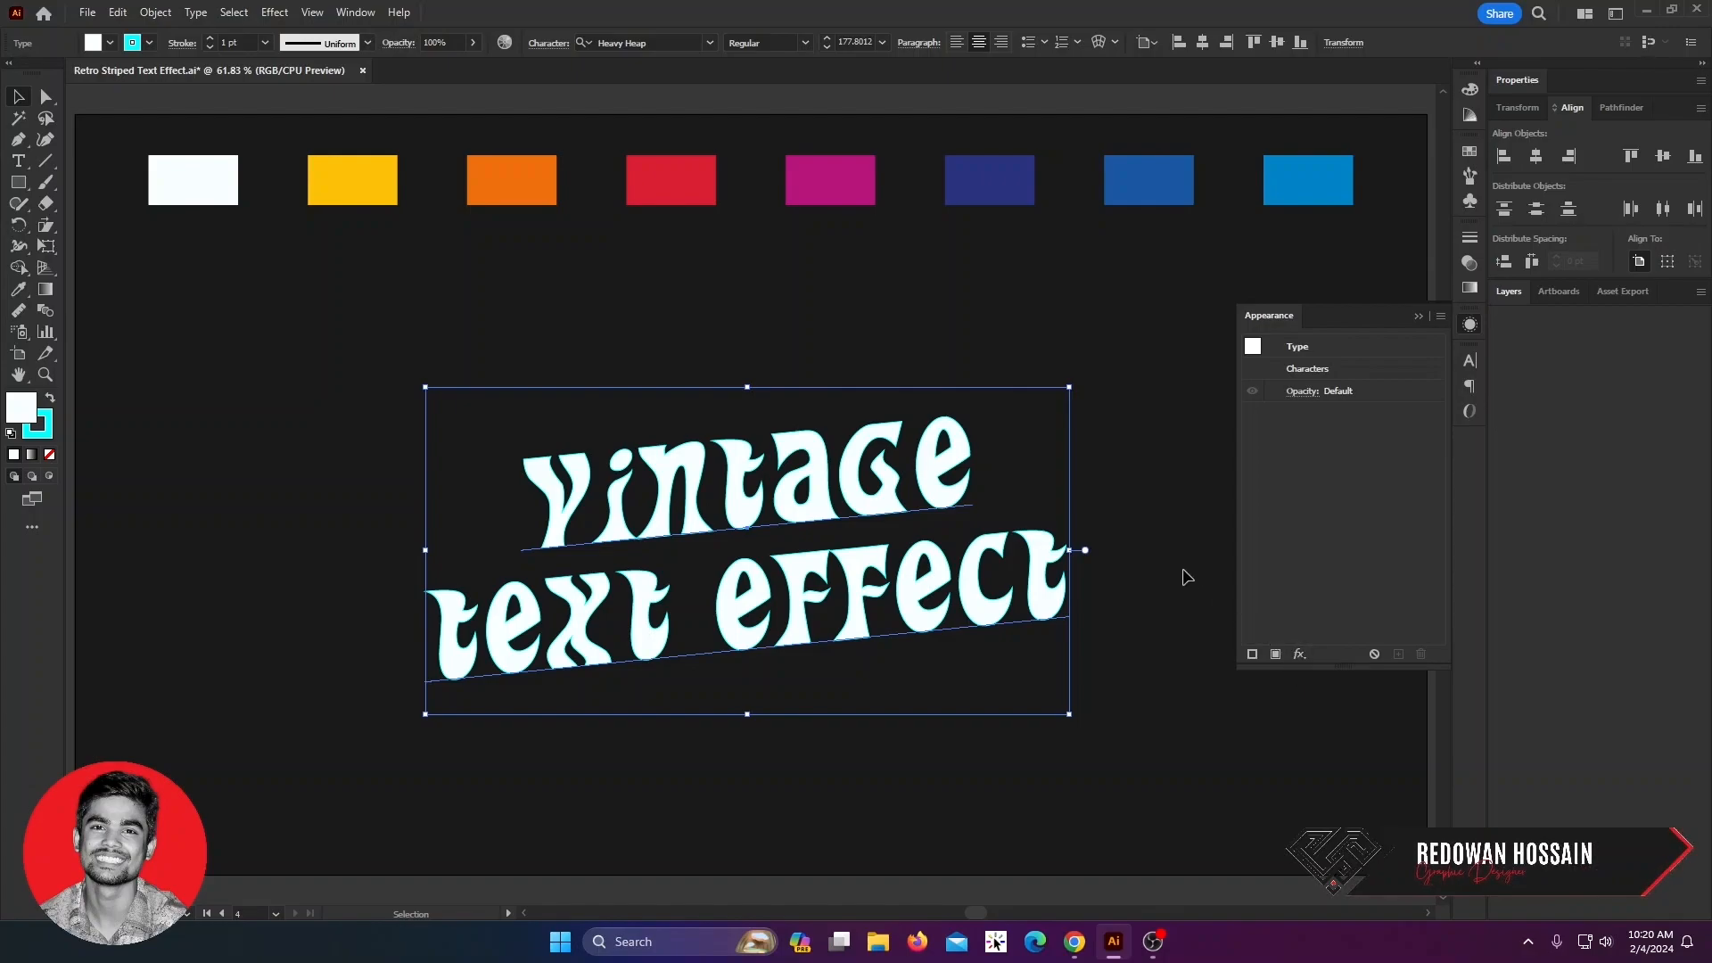
{"action": "key", "text": "ctrl+z"}
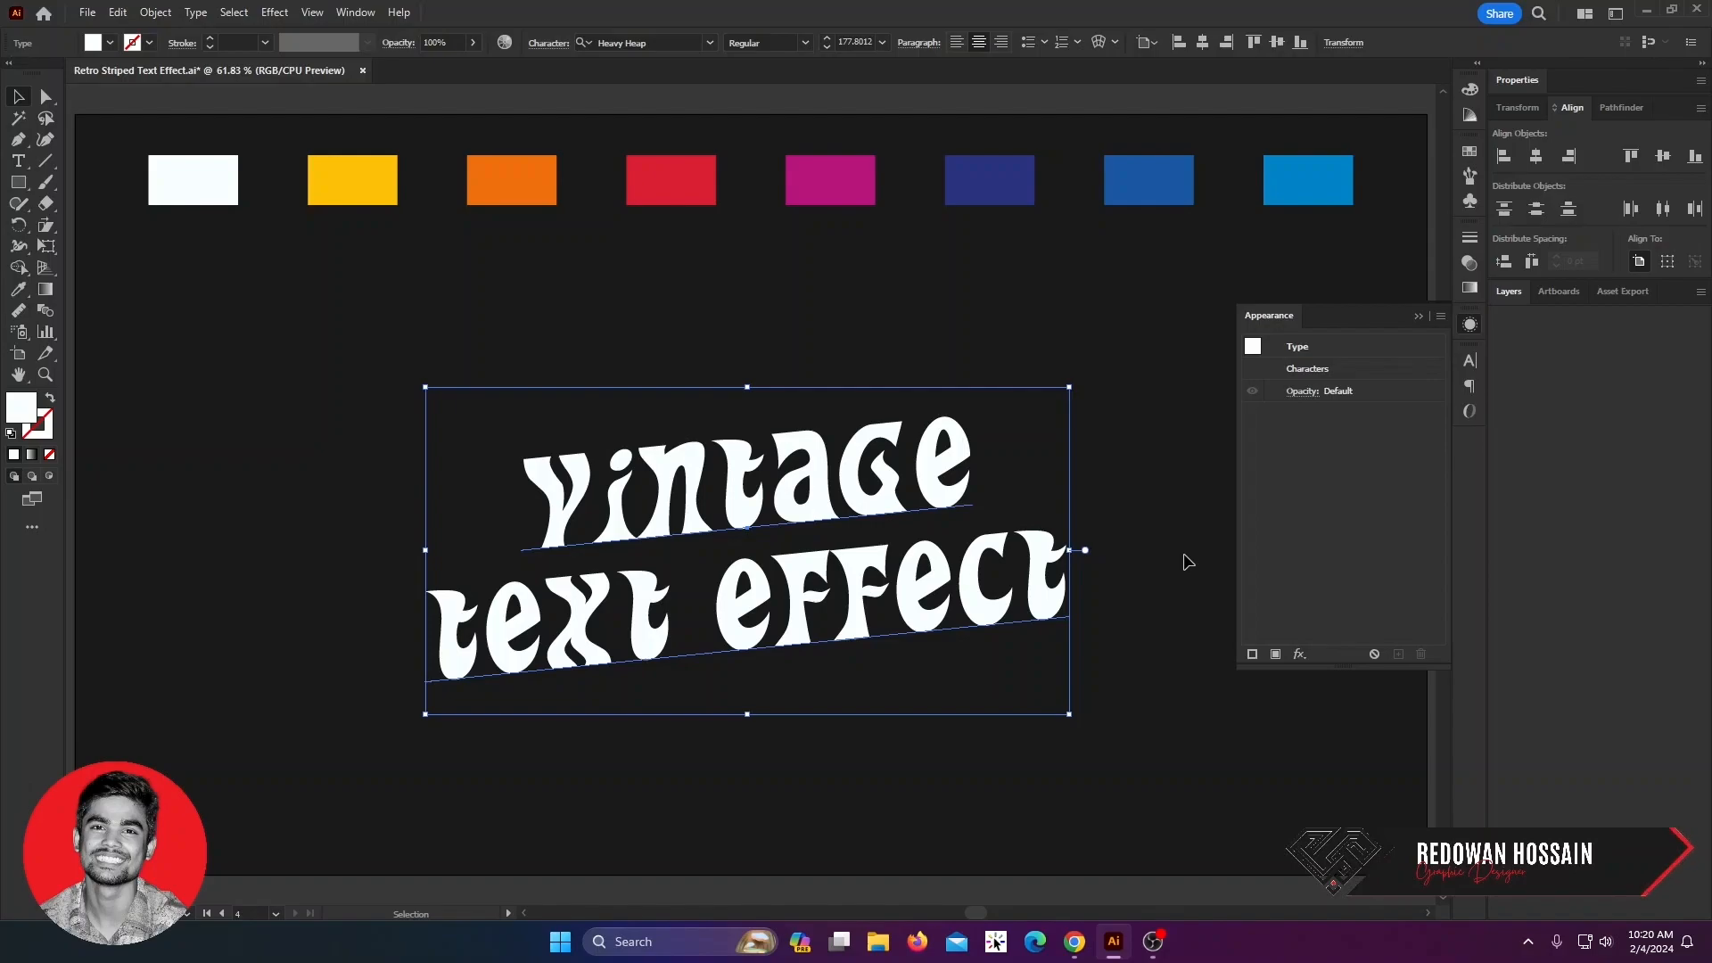
- Nudge the text slightly up and left, add a new fill to it, and sample white from the palette for that fill
{"action": "mouse_move", "coordinate": [927, 579]}
{"action": "left_mouse_down"}
{"action": "mouse_move", "coordinate": [888, 556]}
{"action": "mouse_move", "coordinate": [906, 568]}
{"action": "left_mouse_up"}
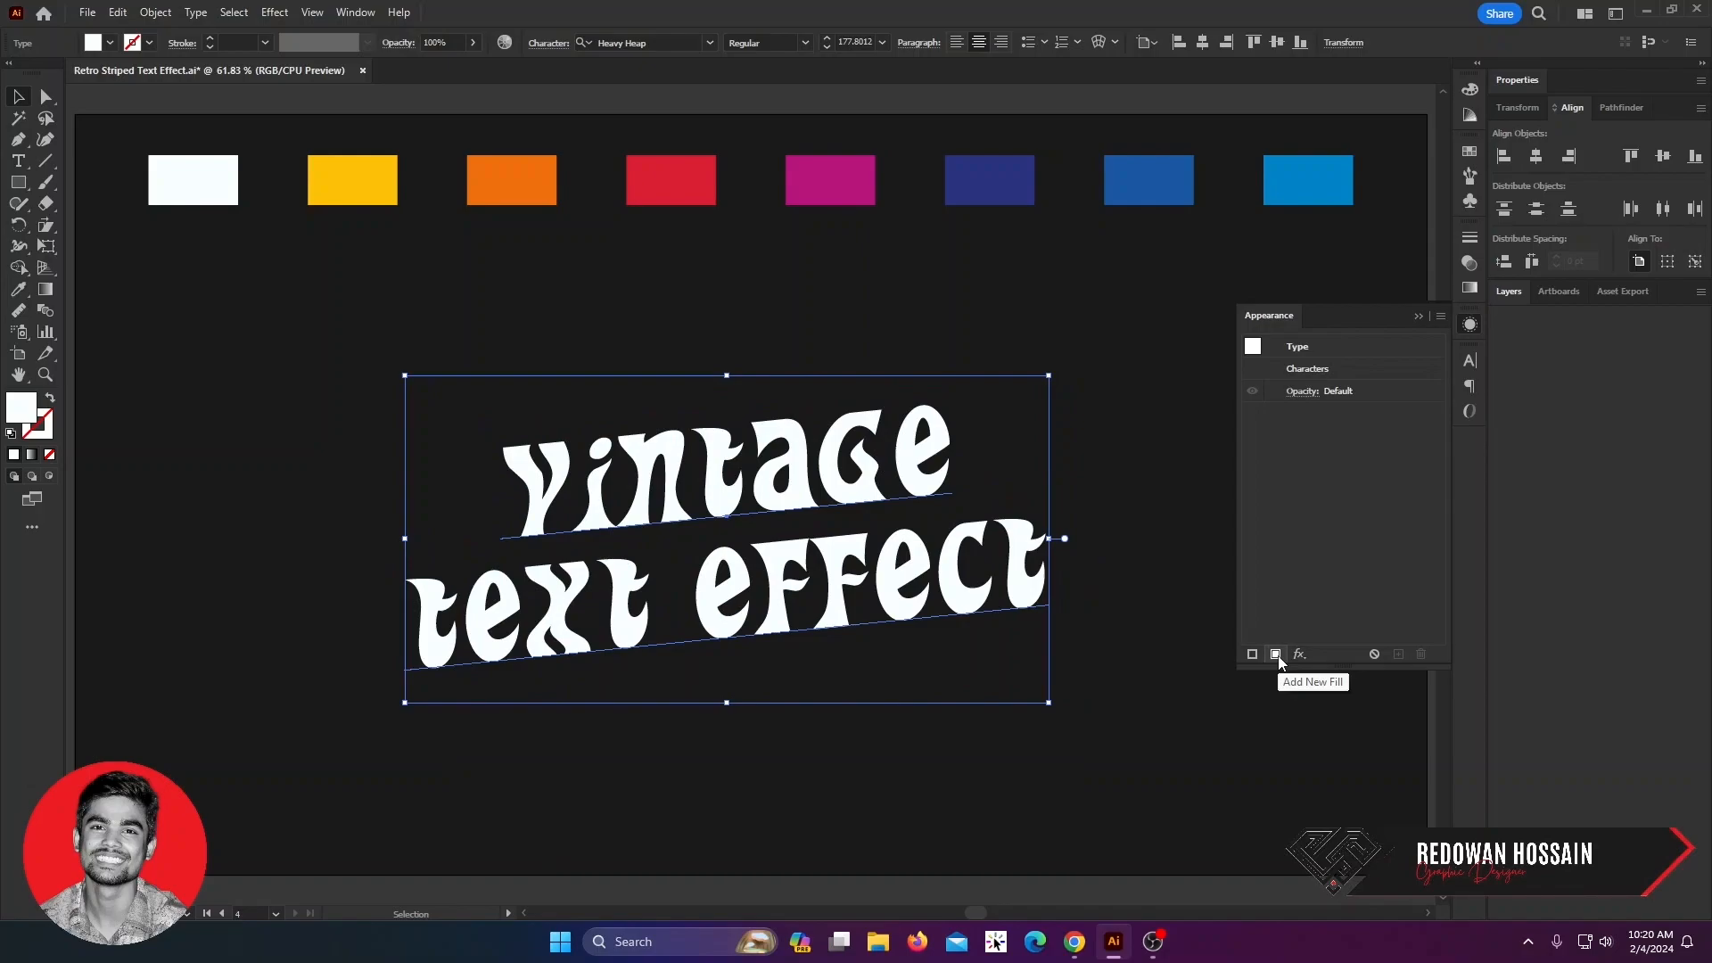
{"action": "left_click", "coordinate": [1276, 654]}
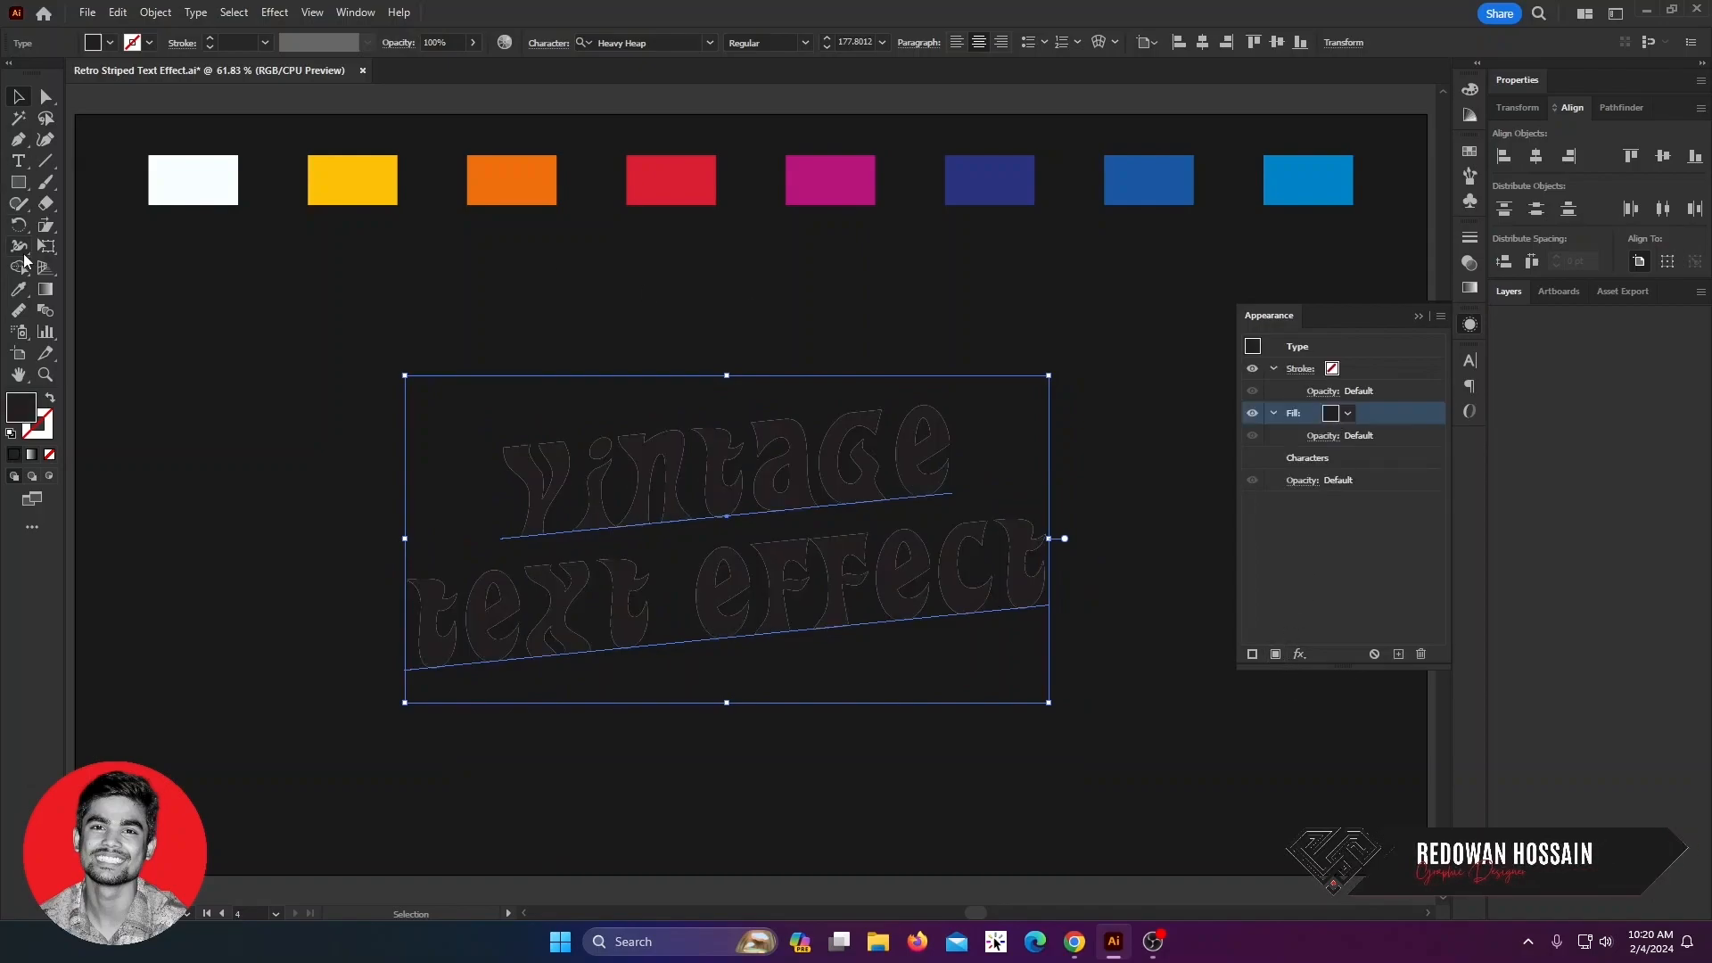
{"action": "left_click", "coordinate": [18, 291]}
{"action": "left_click", "coordinate": [223, 181]}
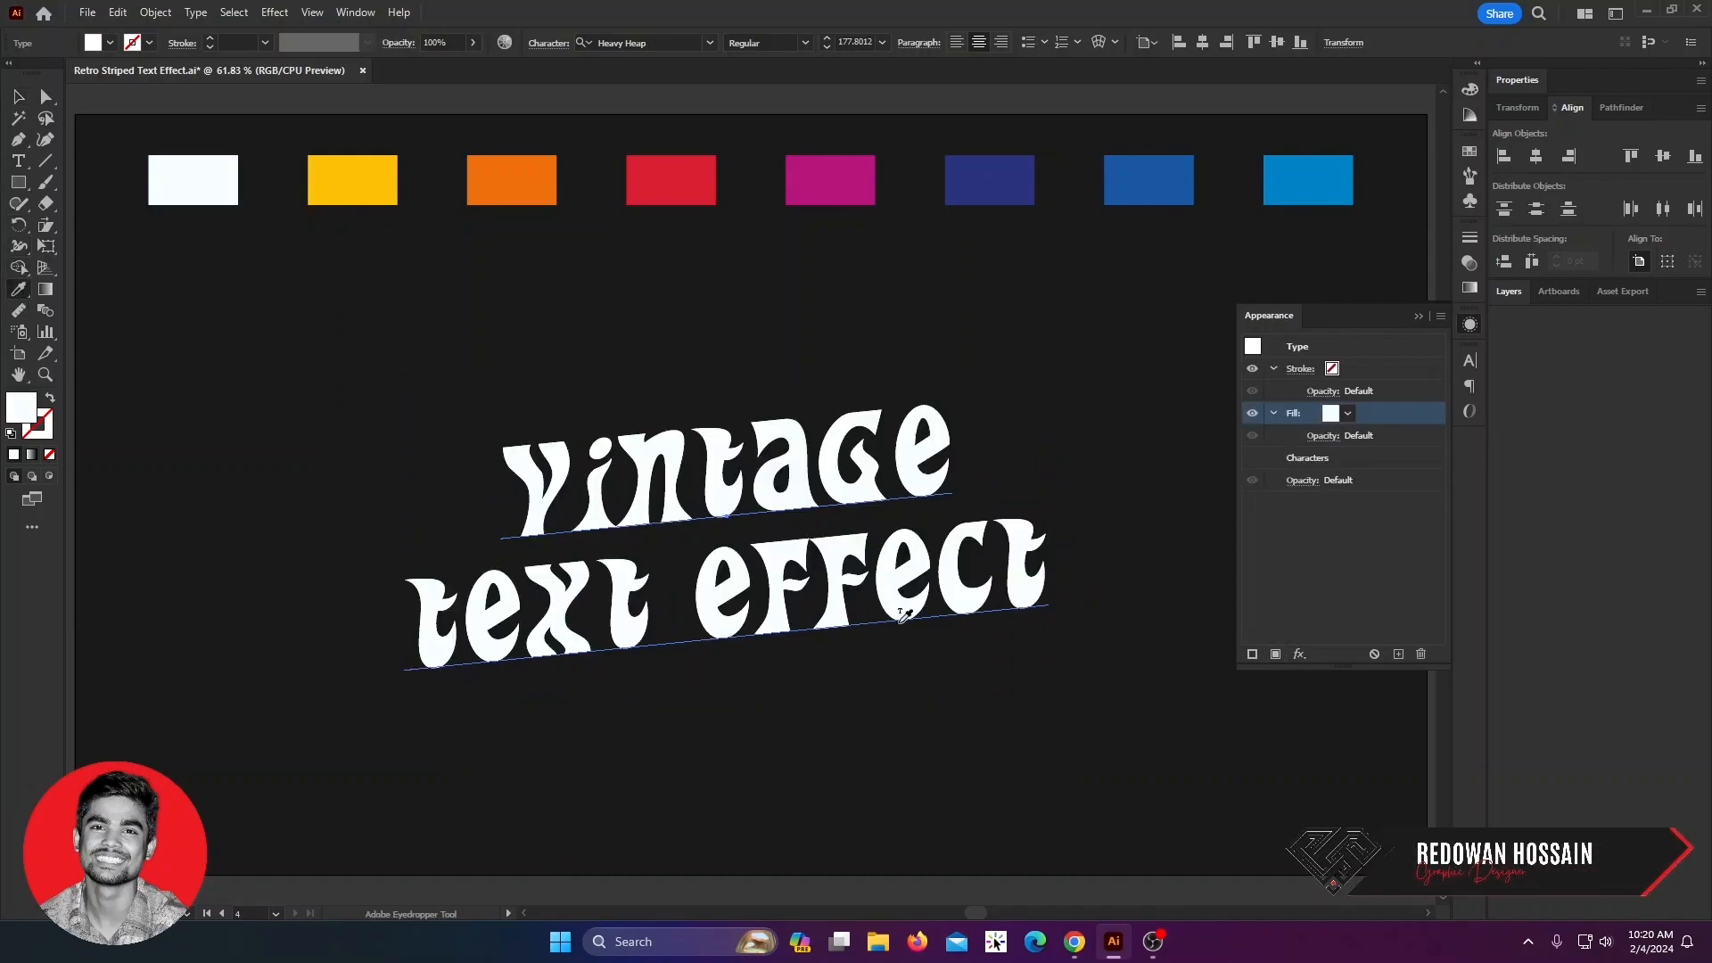
- Add a second fill beneath the white one and color it with the palette's yellow swatch
{"action": "left_click", "coordinate": [1276, 654]}
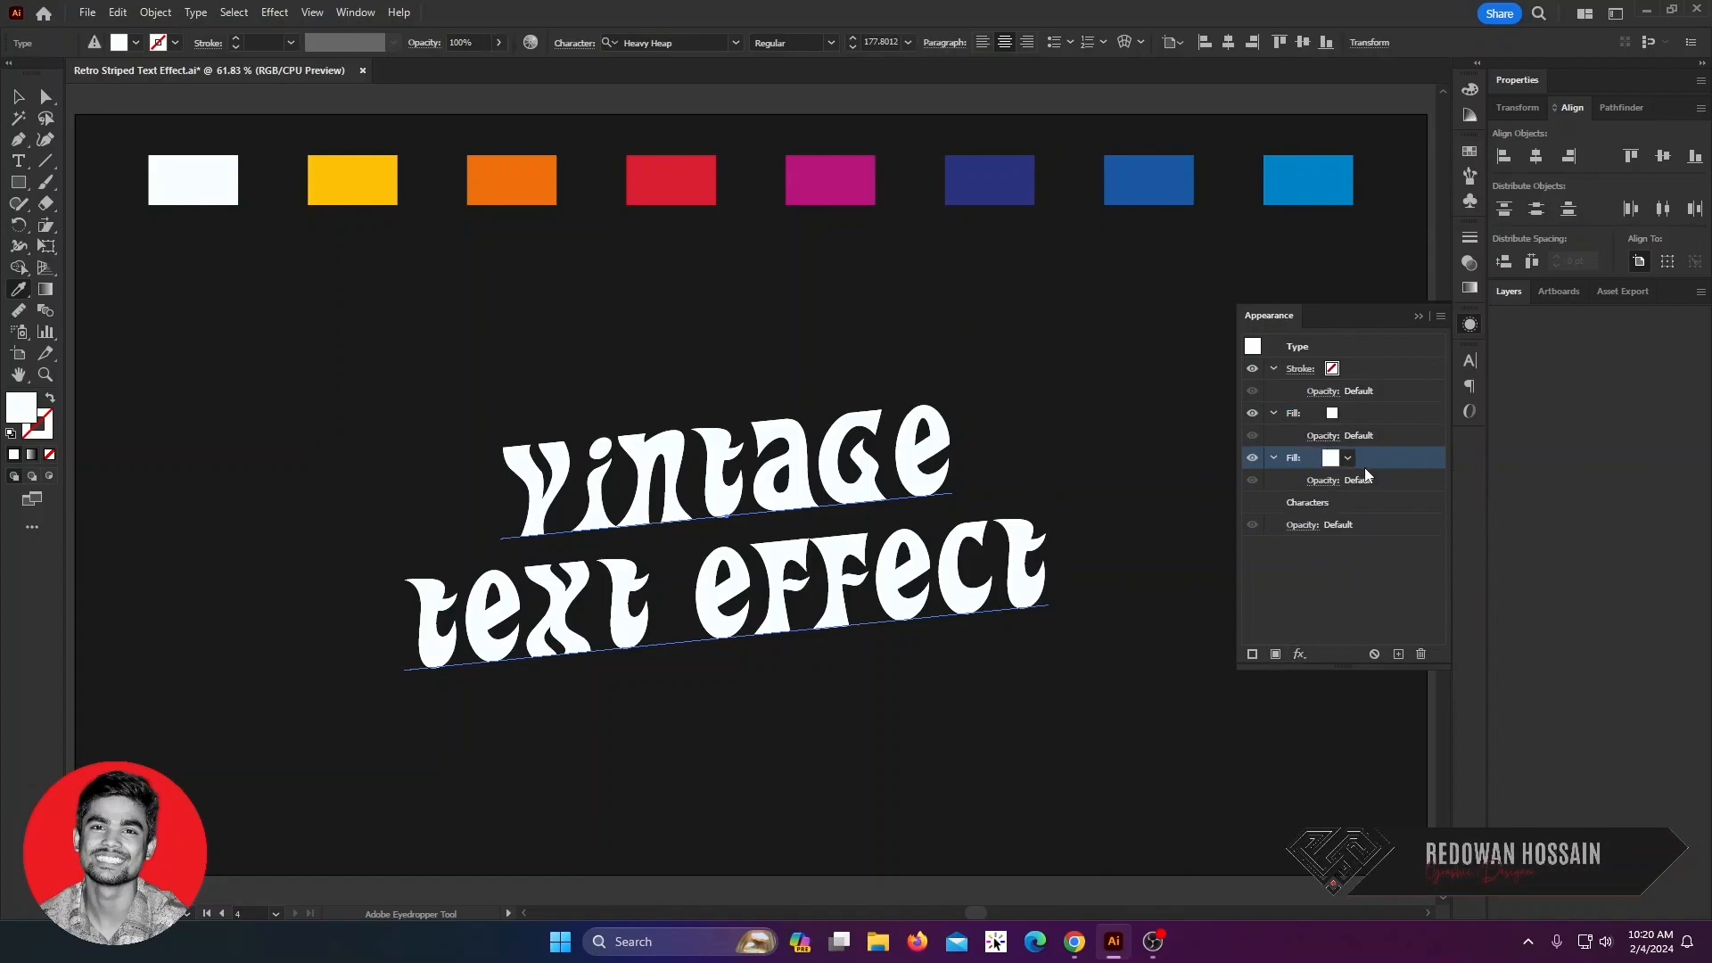
{"action": "left_click", "coordinate": [348, 167]}
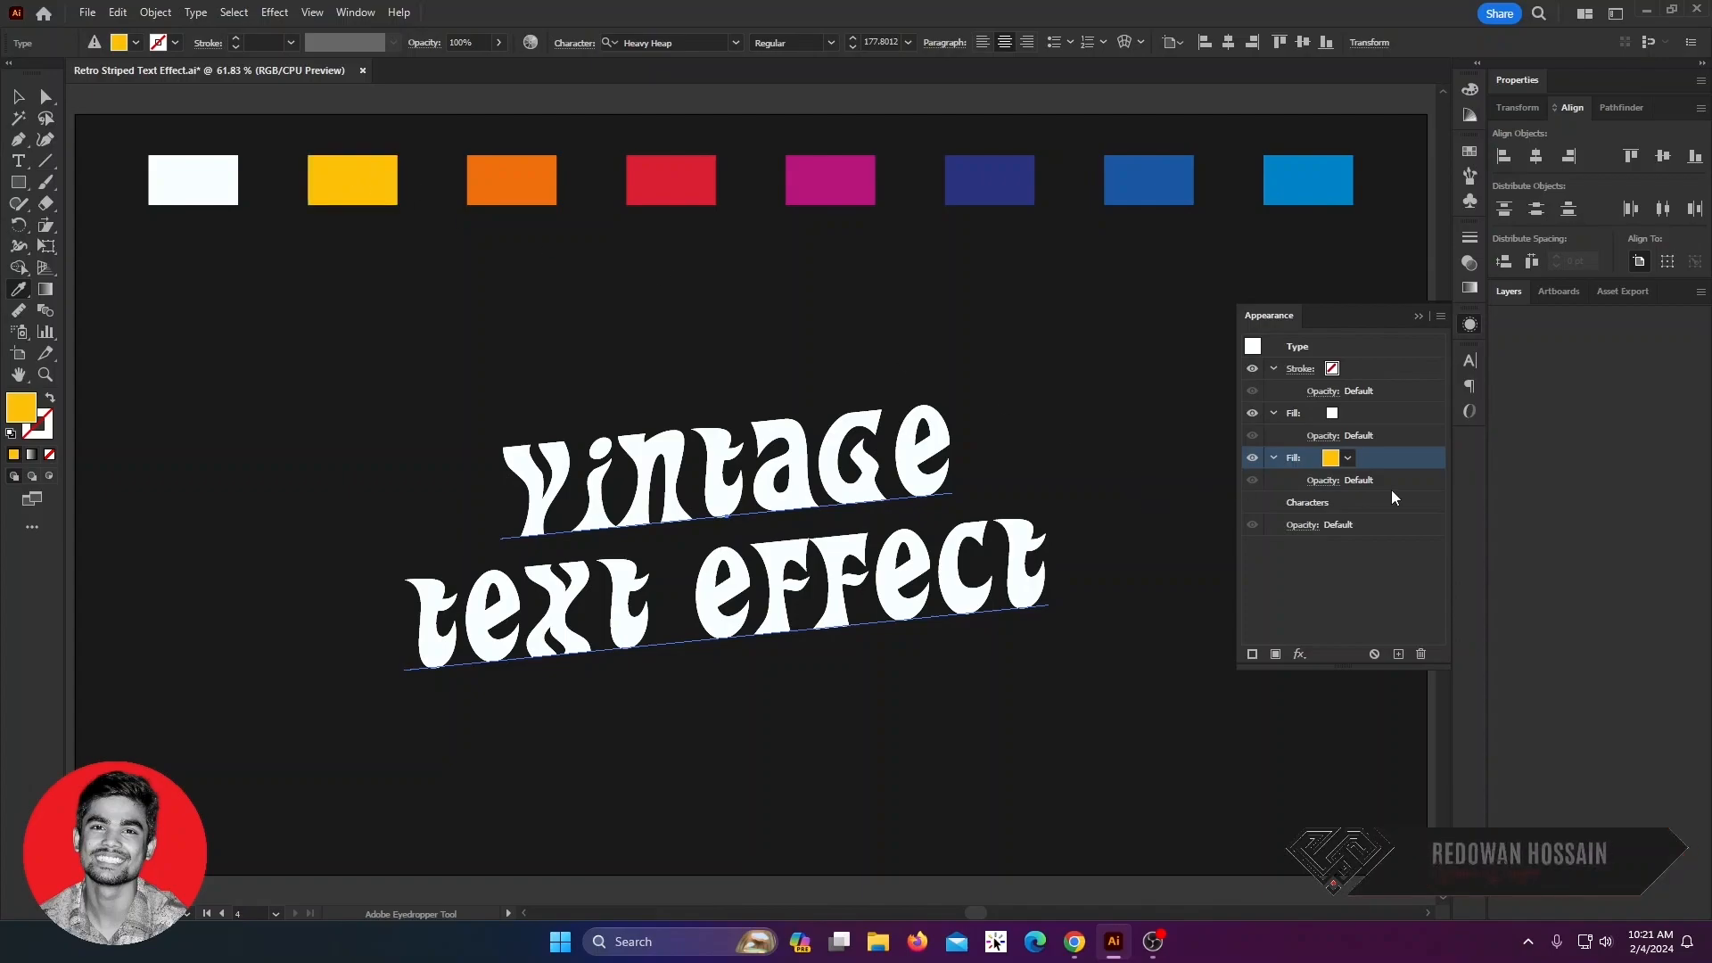
{"action": "left_click", "coordinate": [1371, 421]}
{"action": "left_click", "coordinate": [1386, 462]}
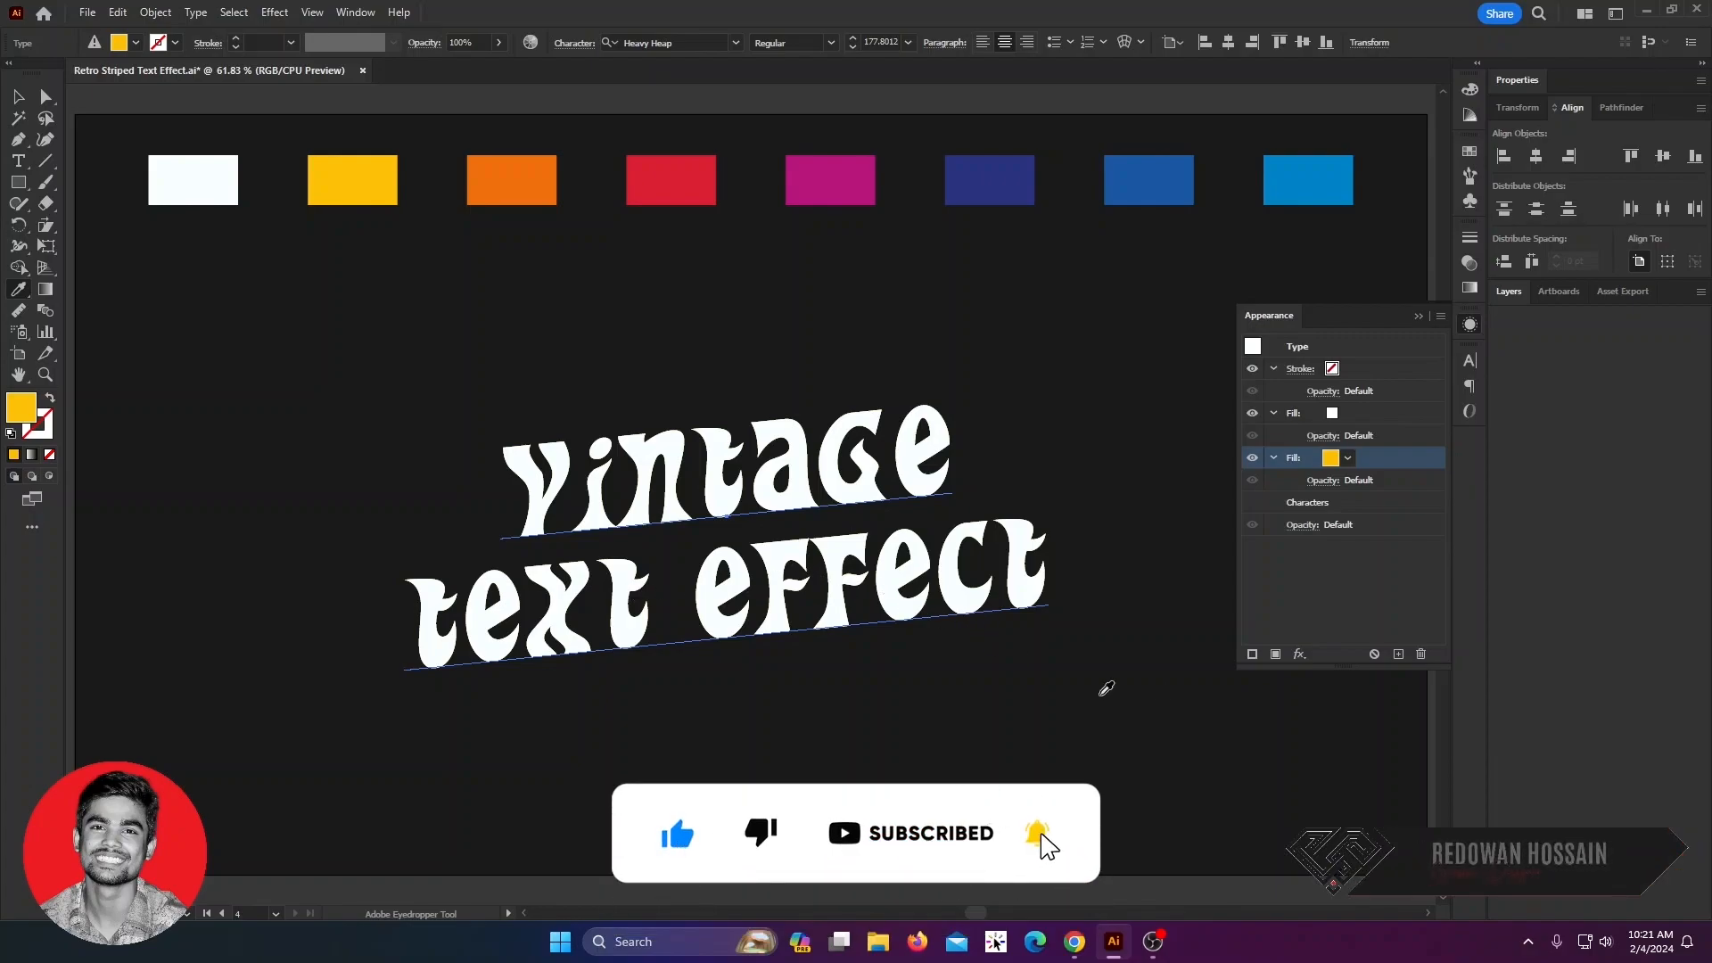
- Apply a Transform effect to the yellow fill with 1 pt horizontal and 1 pt vertical move and 10 copies
{"action": "left_click", "coordinate": [1299, 653]}
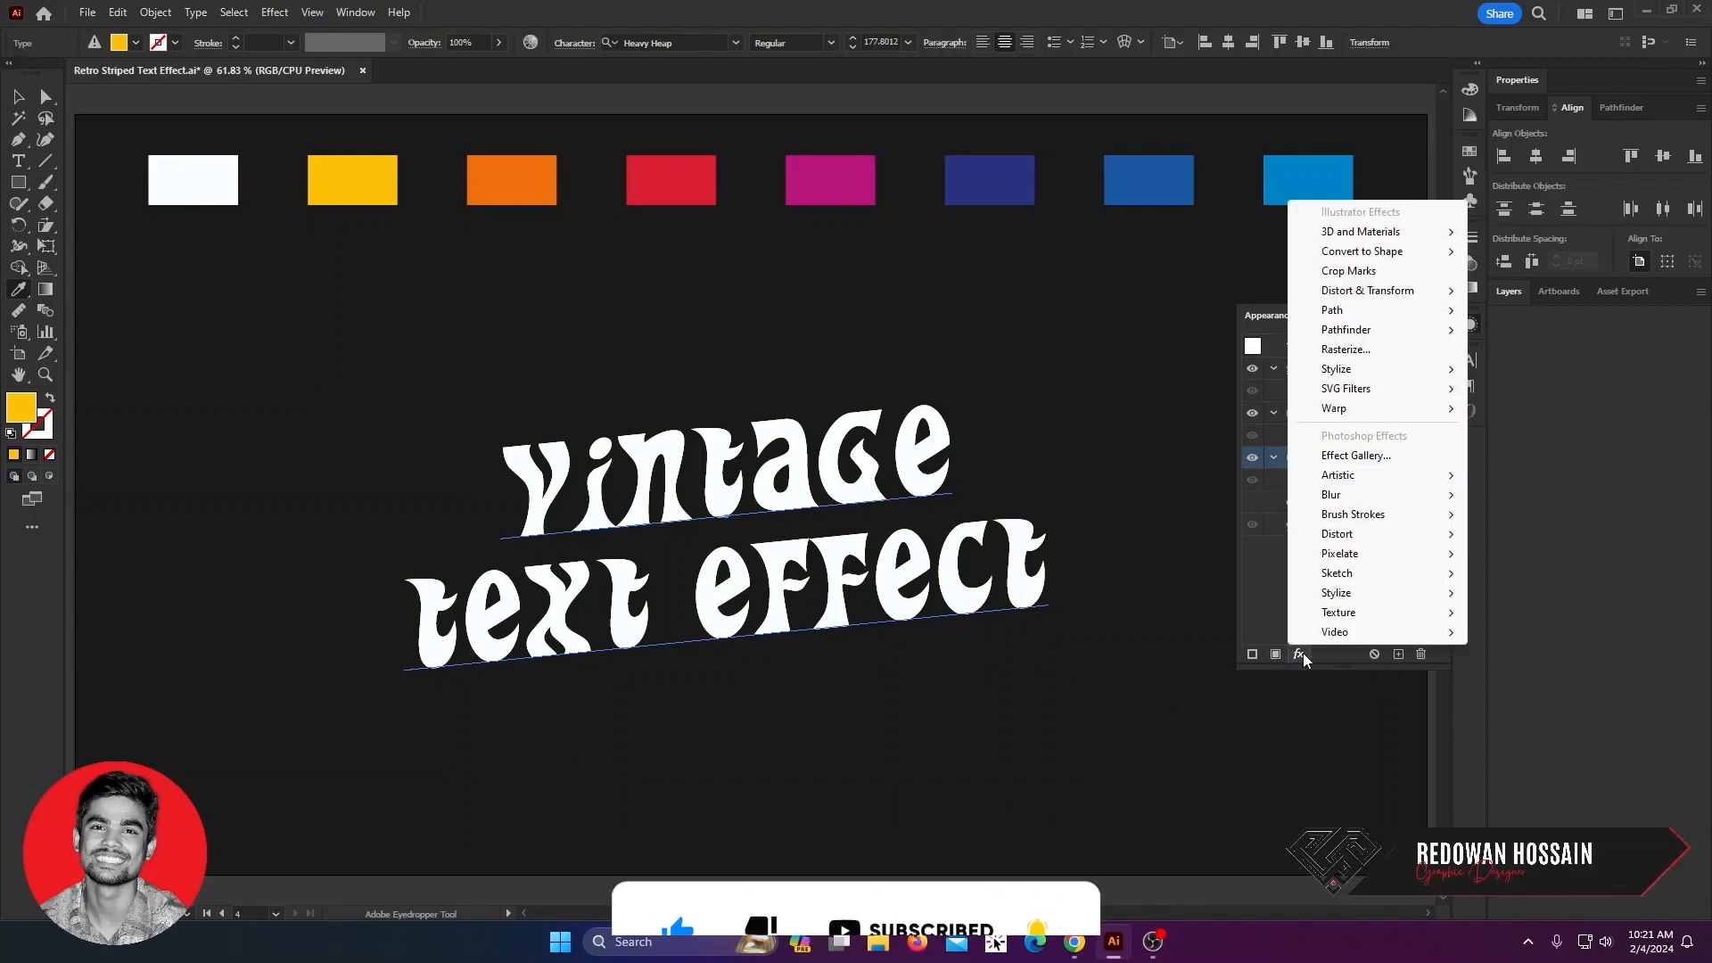
{"action": "mouse_move", "coordinate": [1348, 294]}
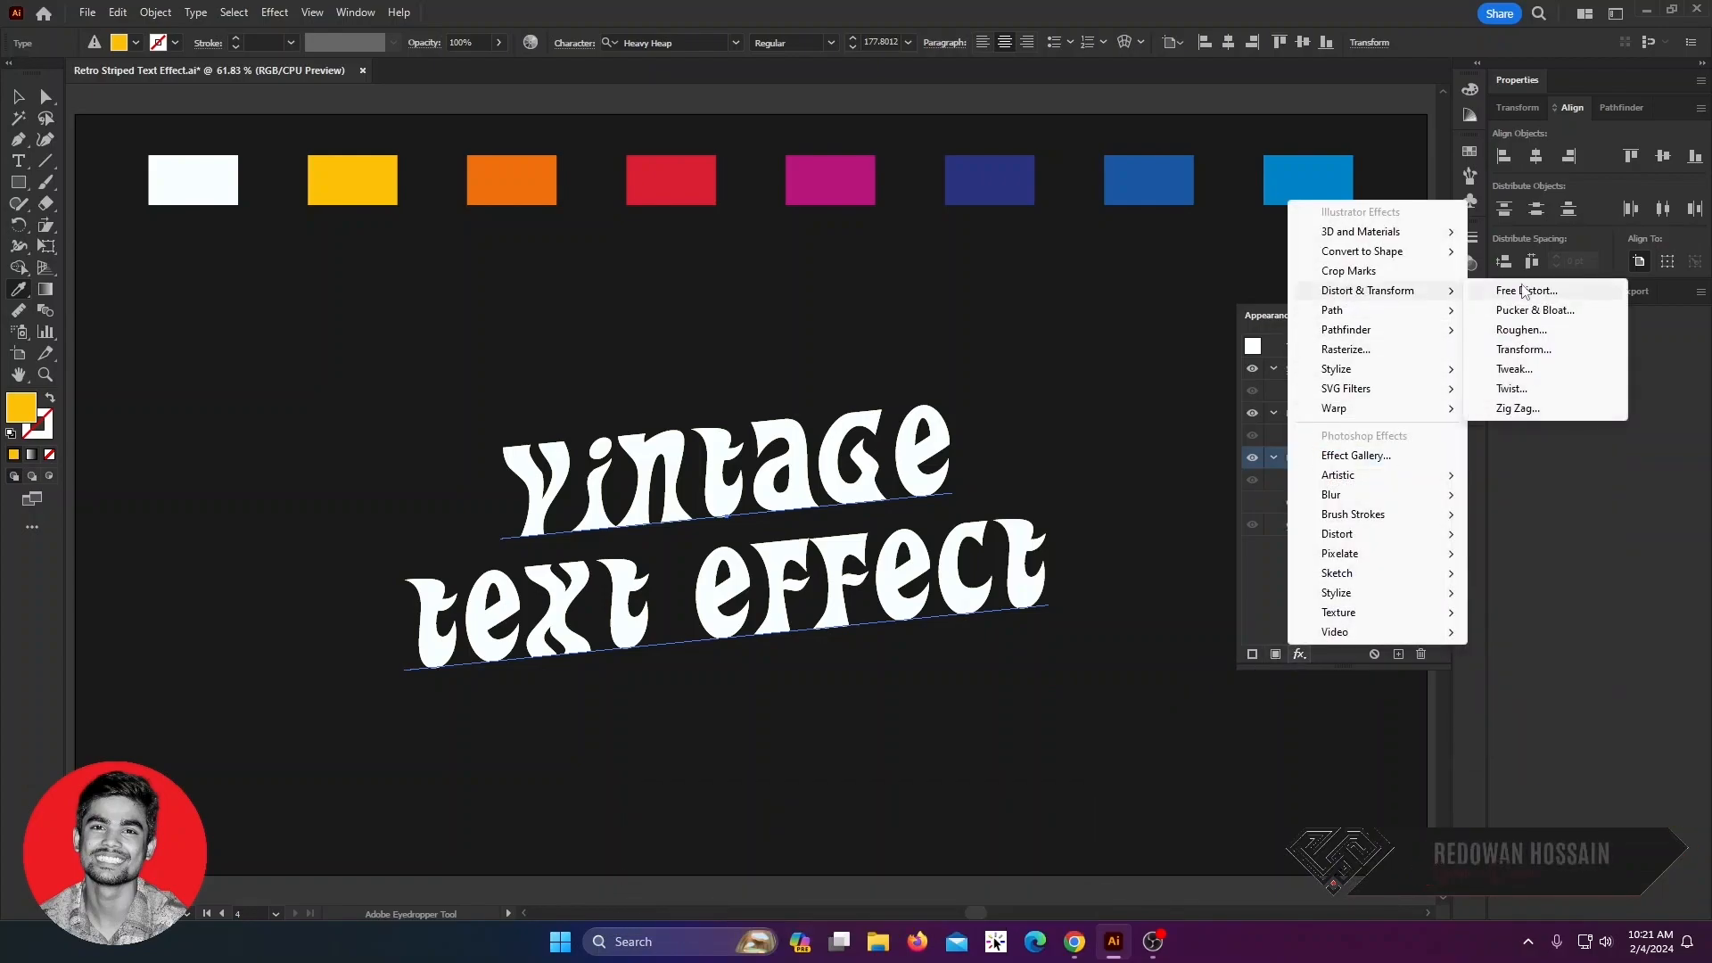
{"action": "left_click", "coordinate": [1540, 351]}
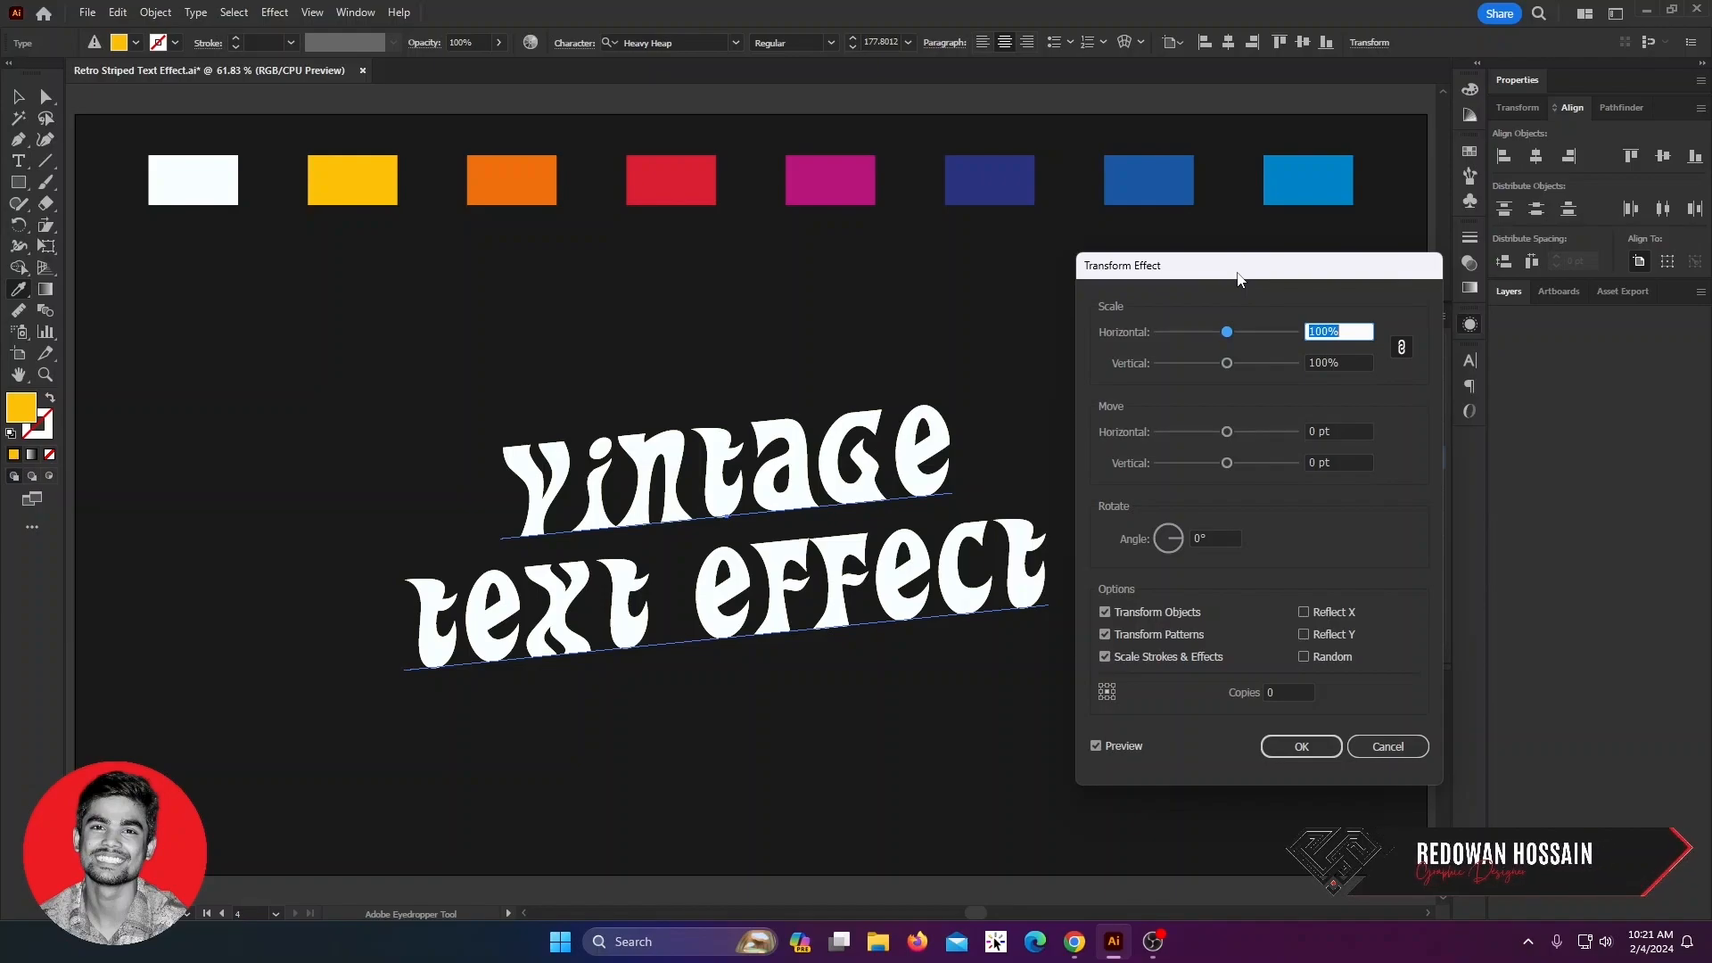
{"action": "left_click_drag", "start_coordinate": [1360, 432], "coordinate": [1255, 457]}
{"action": "type", "text": "11"}
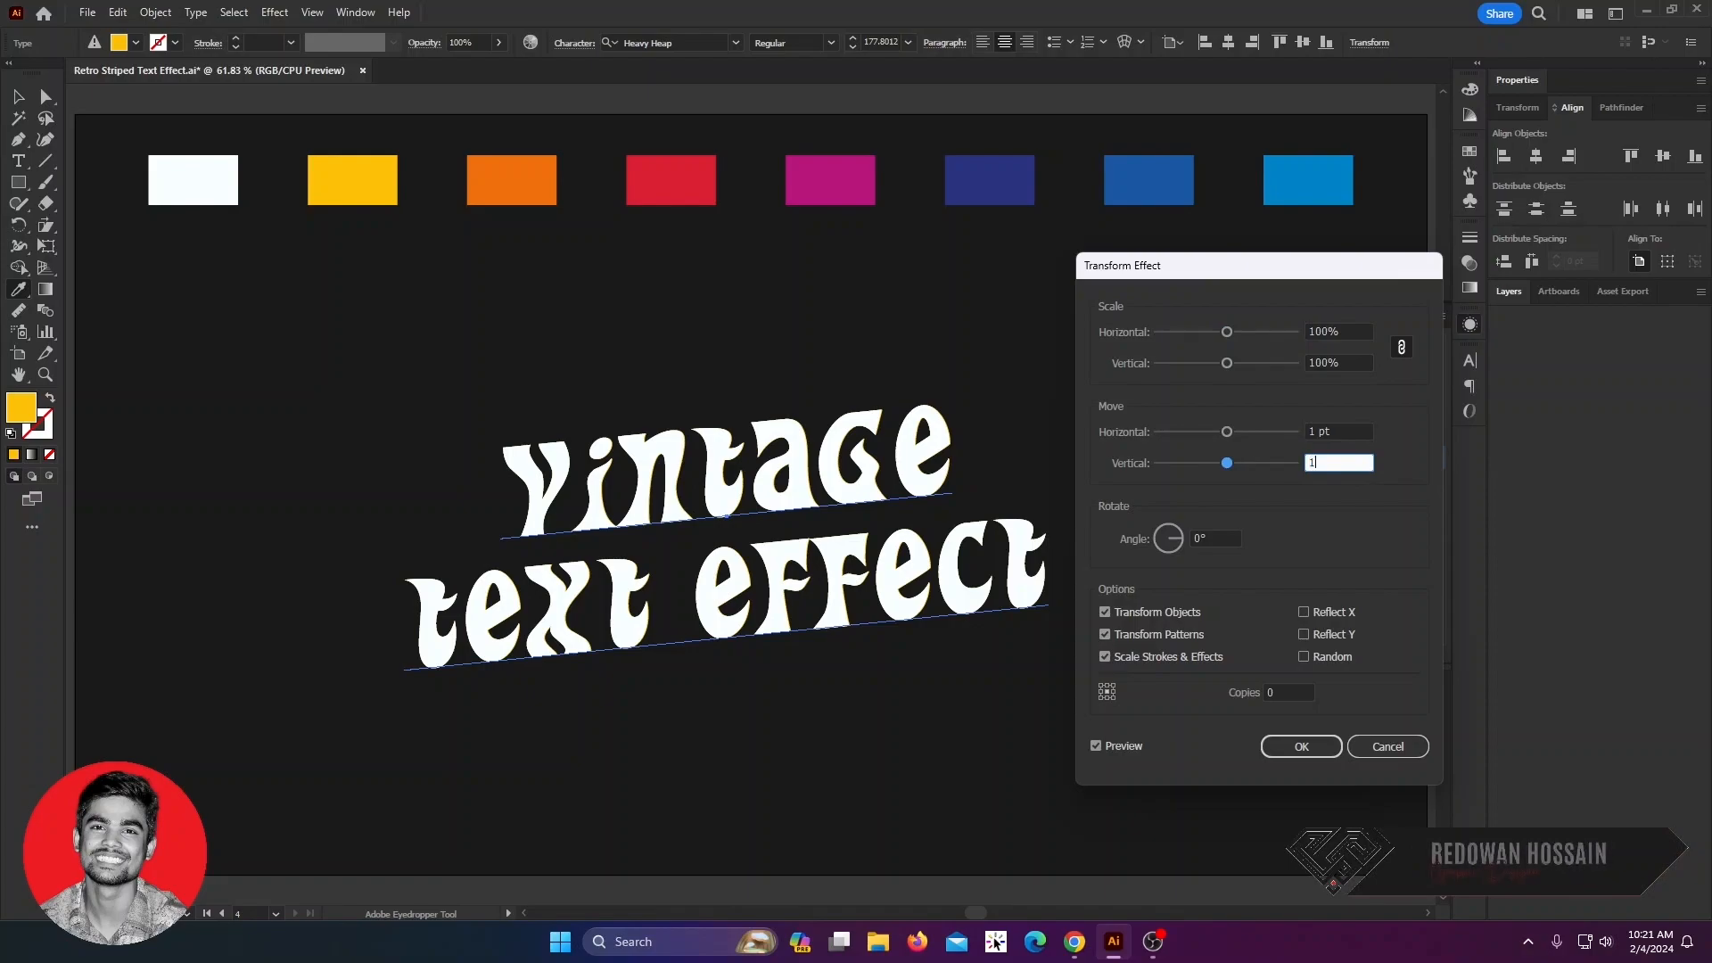
{"action": "left_click", "coordinate": [1299, 689]}
{"action": "type", "text": "10"}
{"action": "left_click", "coordinate": [1224, 539]}
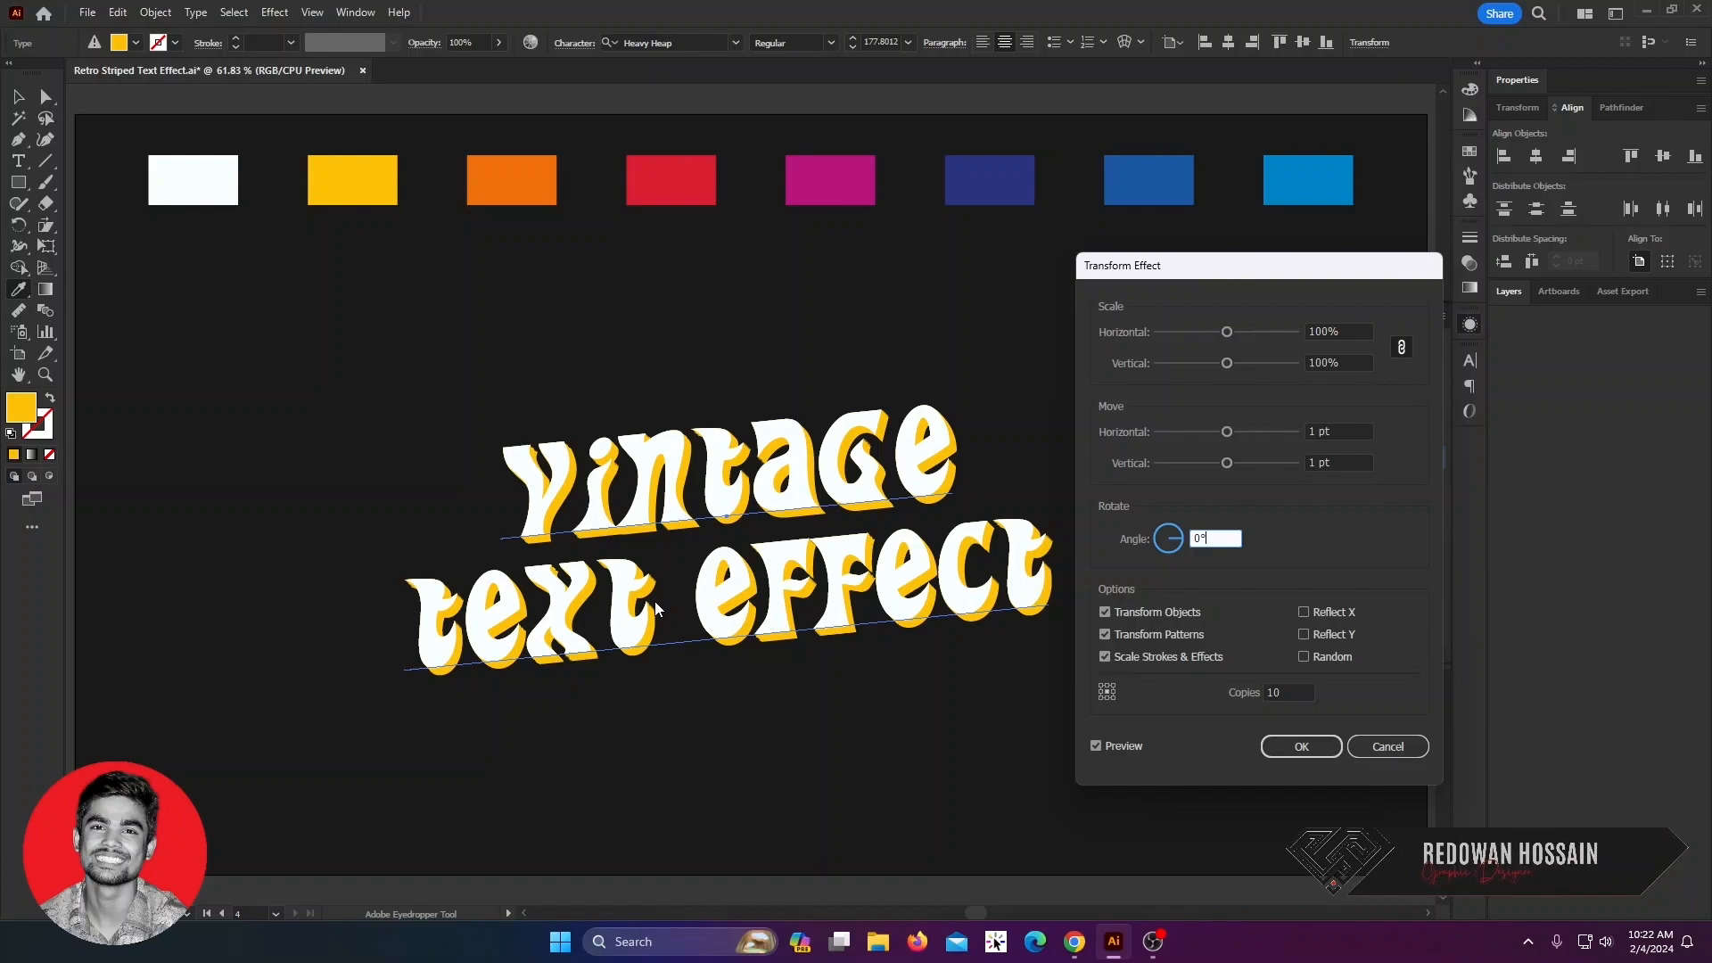
{"action": "left_click", "coordinate": [1291, 747]}
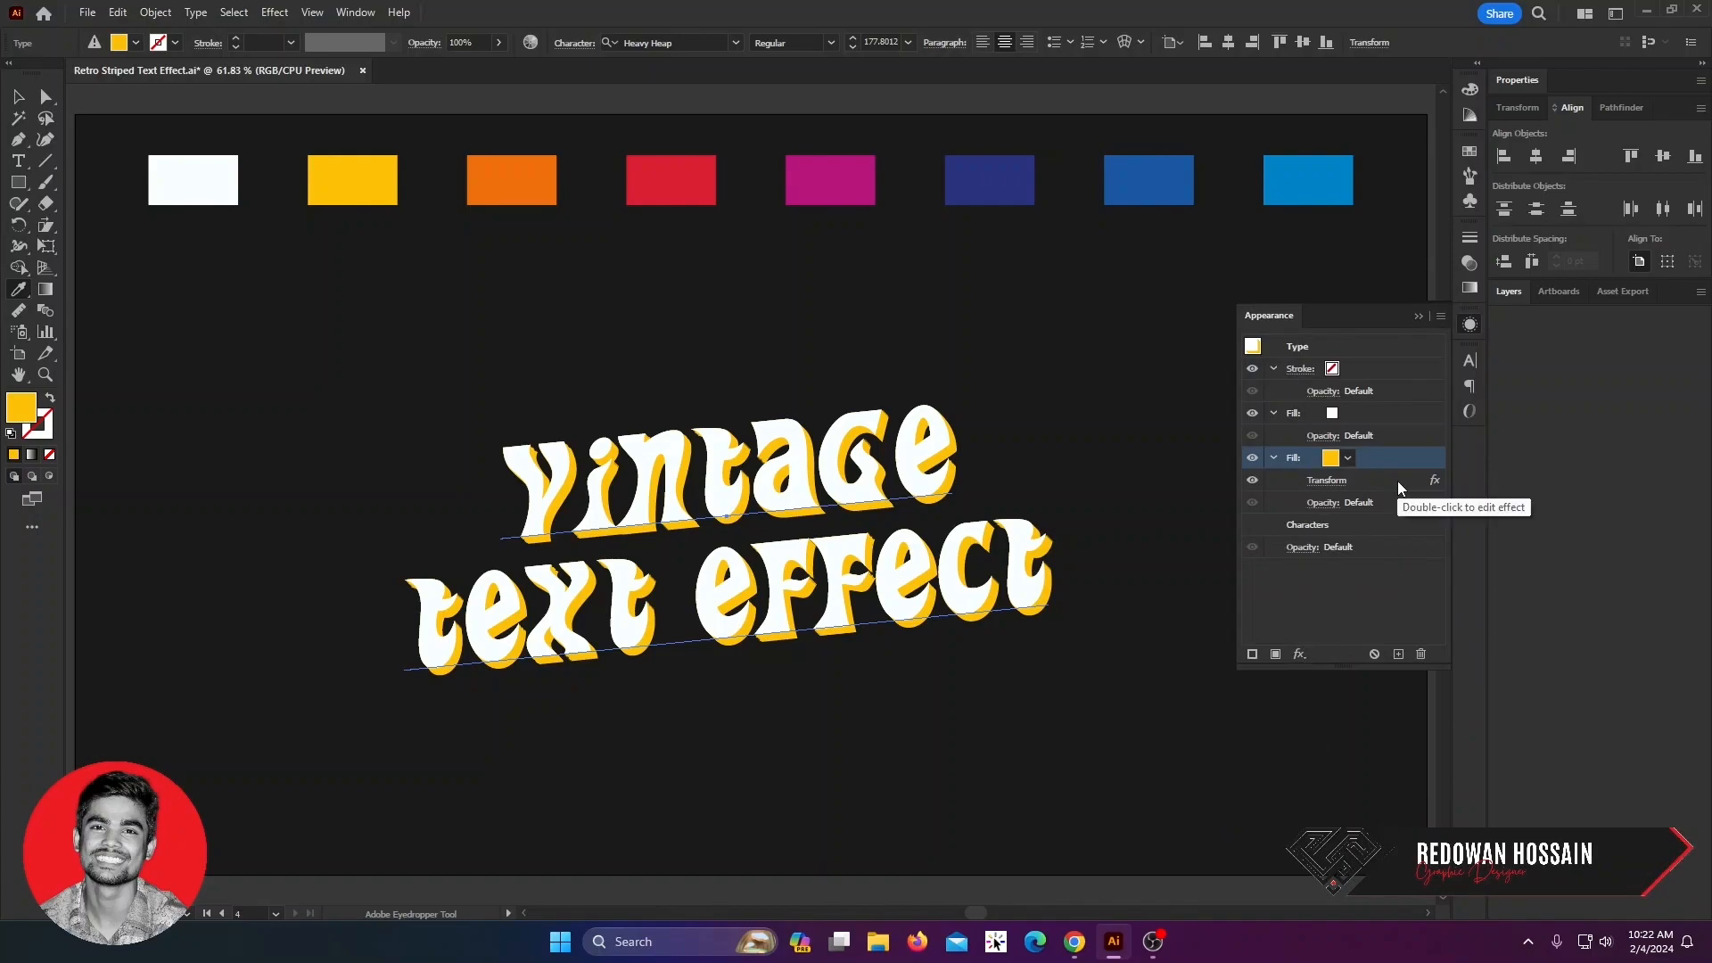
- Duplicate the yellow fill with its Transform effect and color the lower copy with the palette's orange
{"action": "left_click_drag", "start_coordinate": [1379, 457], "coordinate": [1390, 509]}
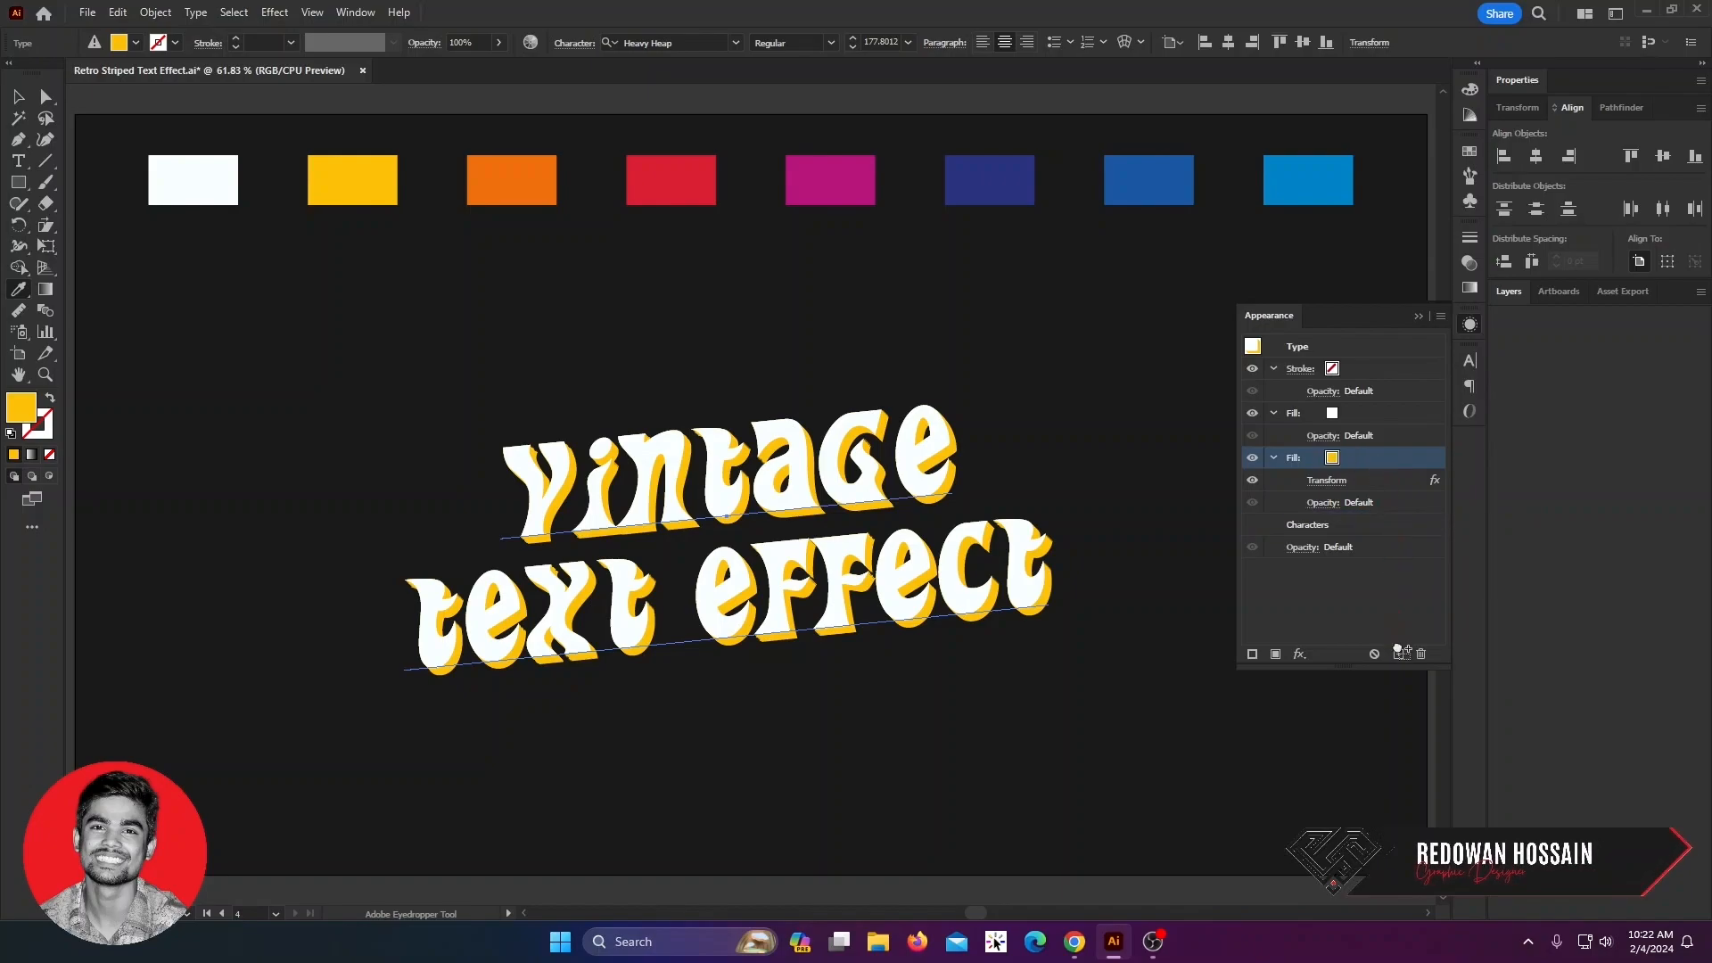
{"action": "left_click_drag", "start_coordinate": [1398, 656], "coordinate": [1398, 656]}
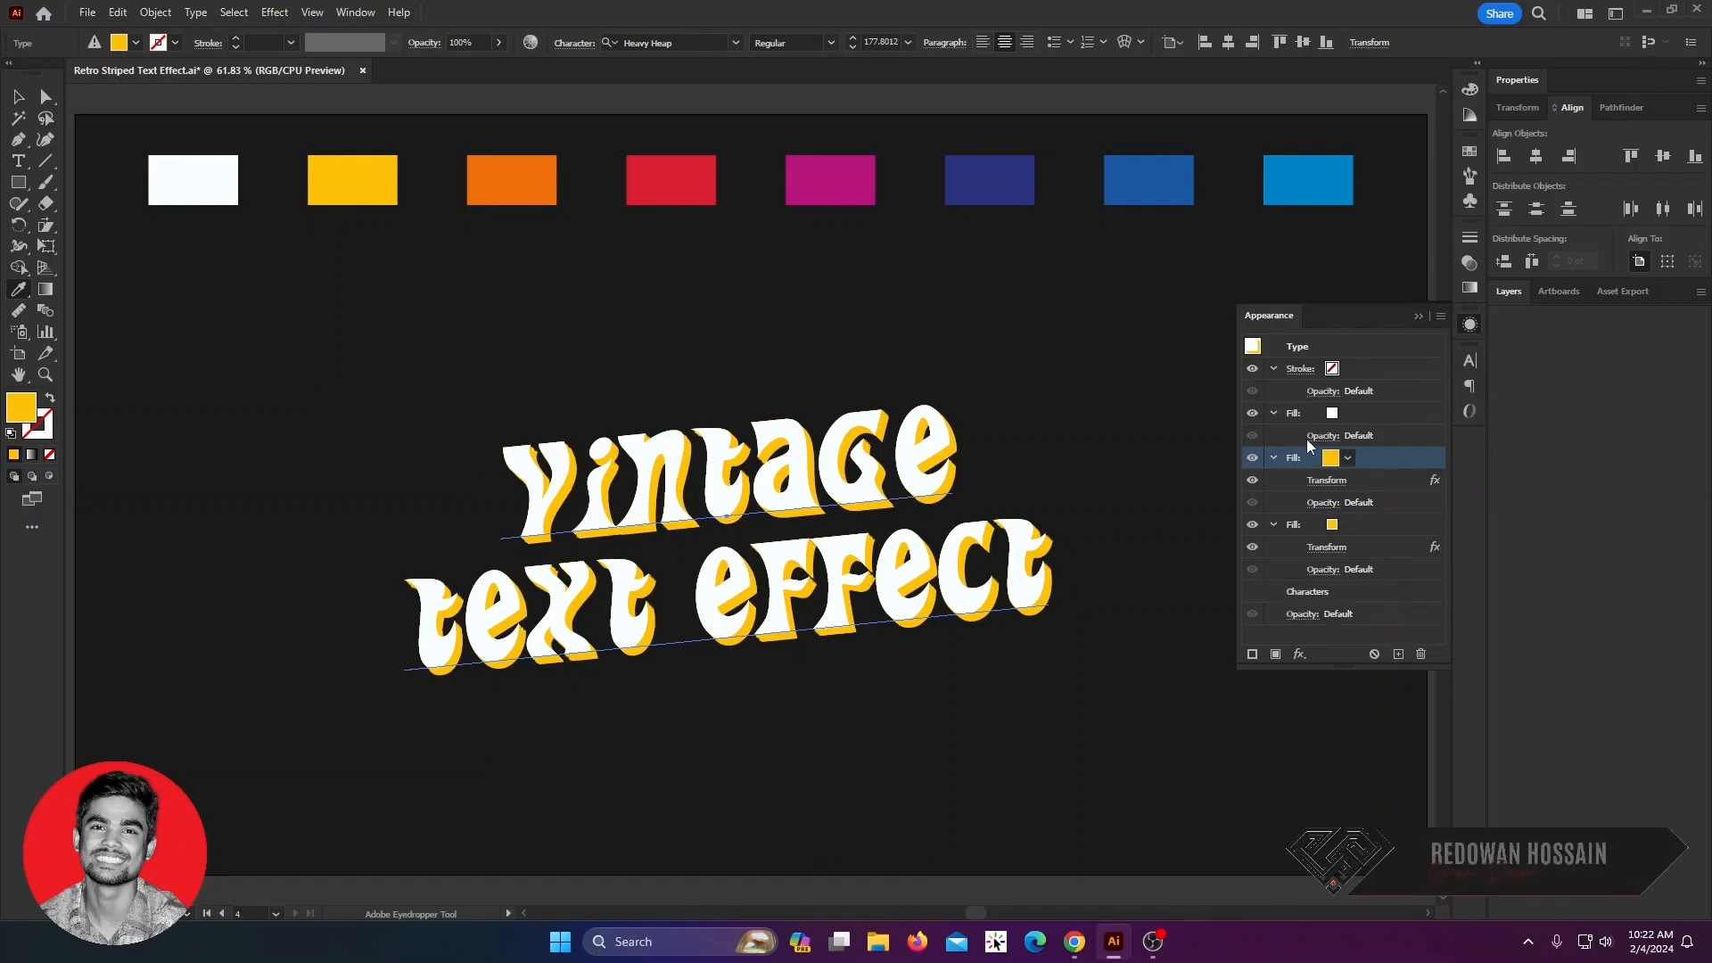
{"action": "left_click", "coordinate": [1367, 526]}
{"action": "left_click", "coordinate": [505, 180]}
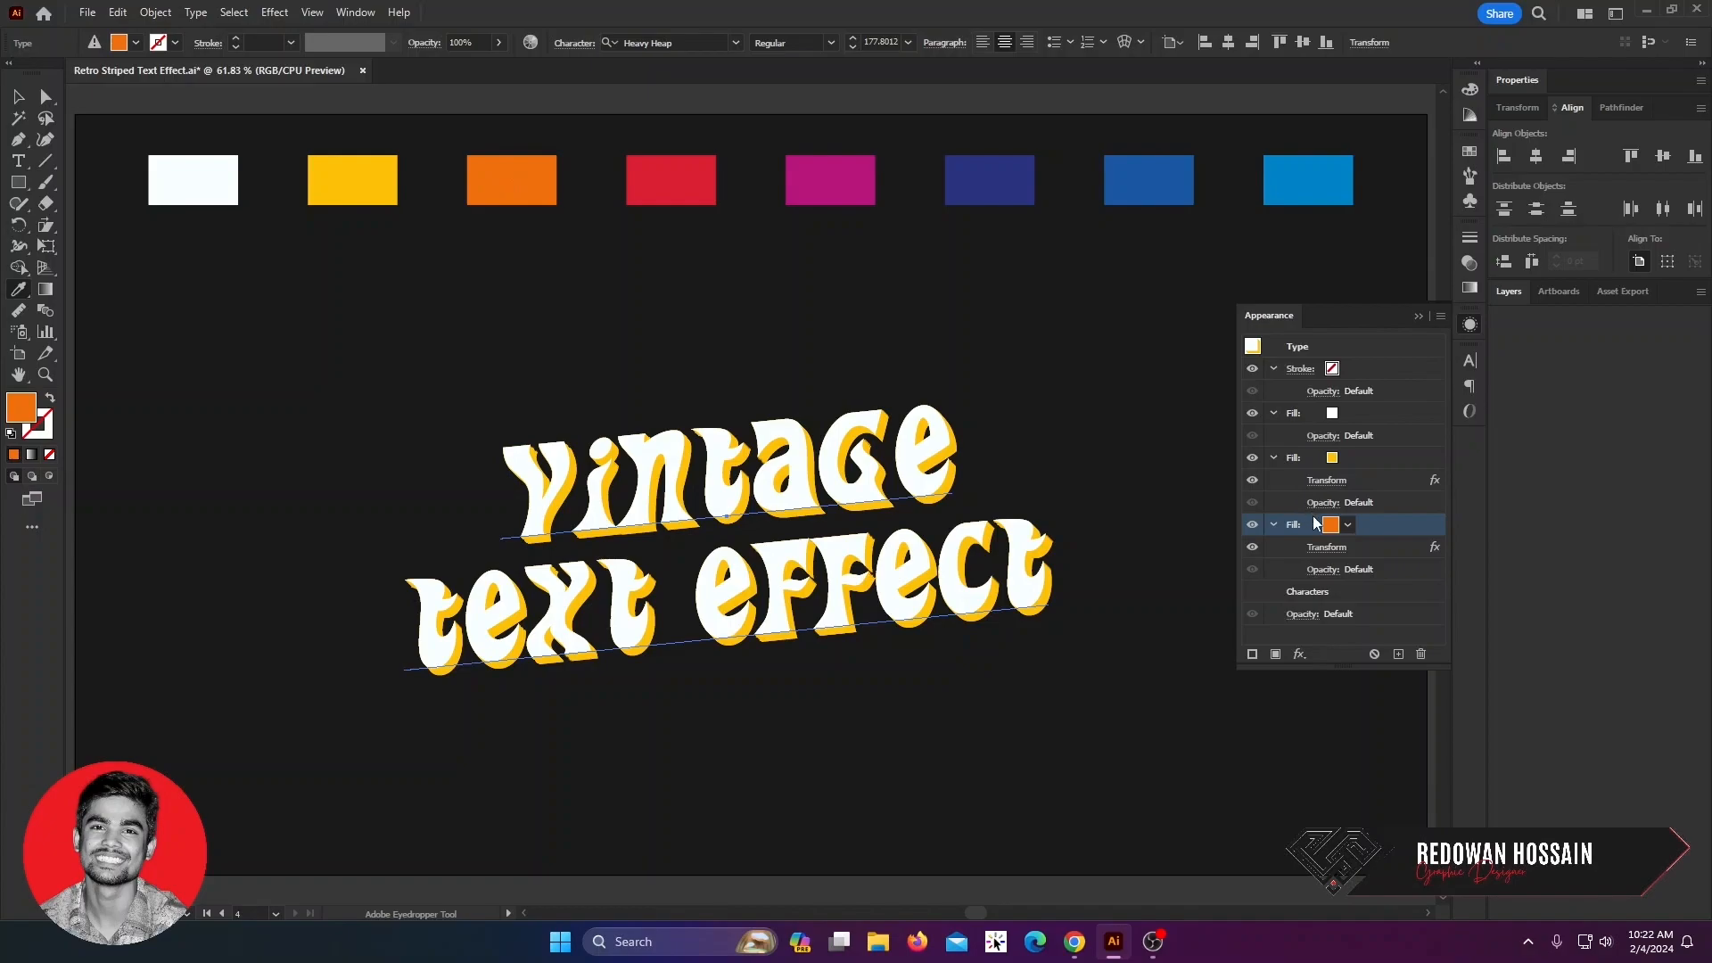
{"action": "left_click", "coordinate": [1326, 549]}
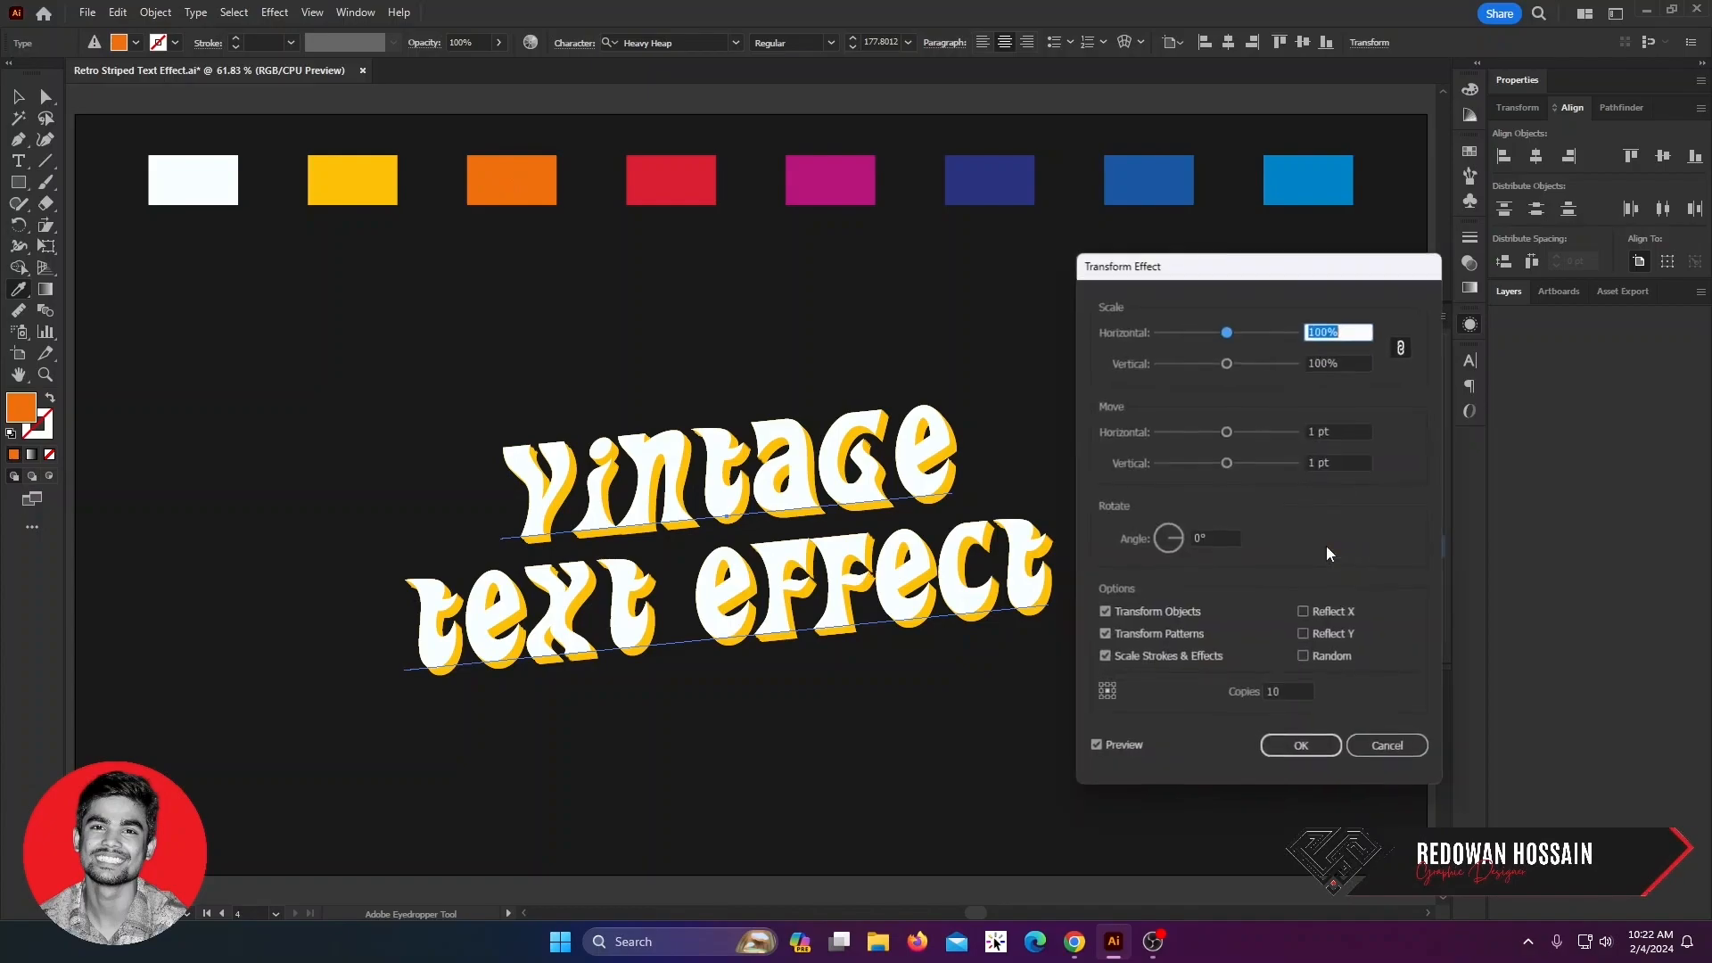
{"action": "left_click", "coordinate": [1391, 741]}
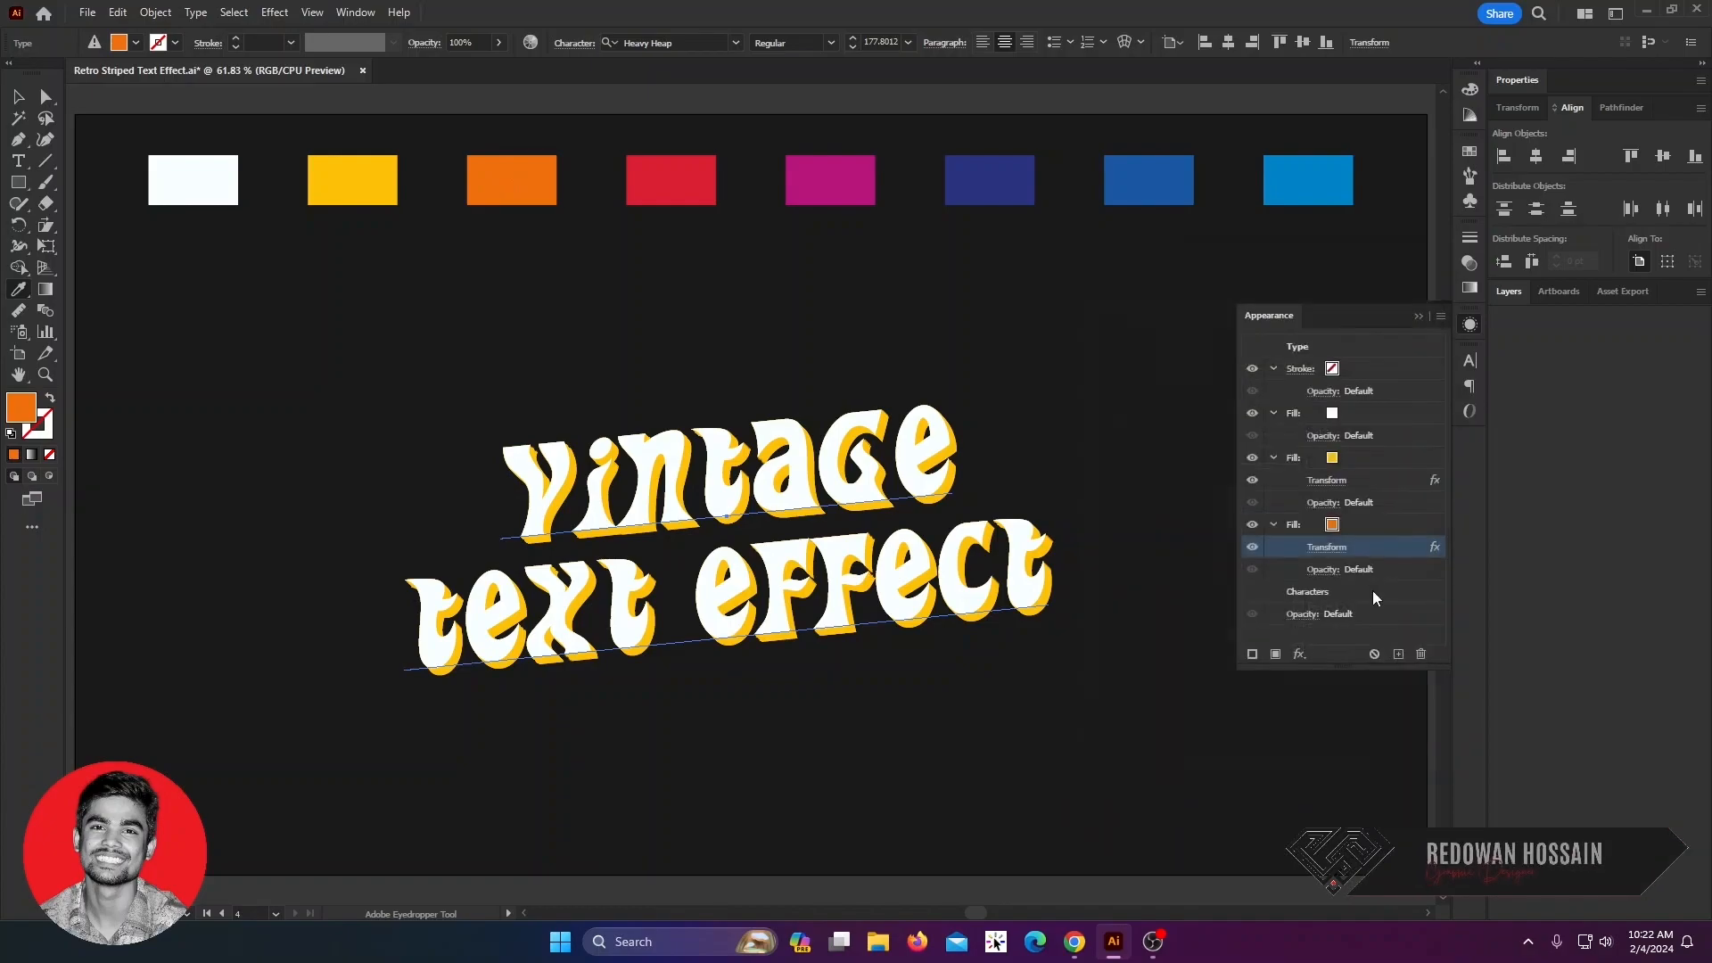
{"action": "left_click", "coordinate": [1274, 524]}
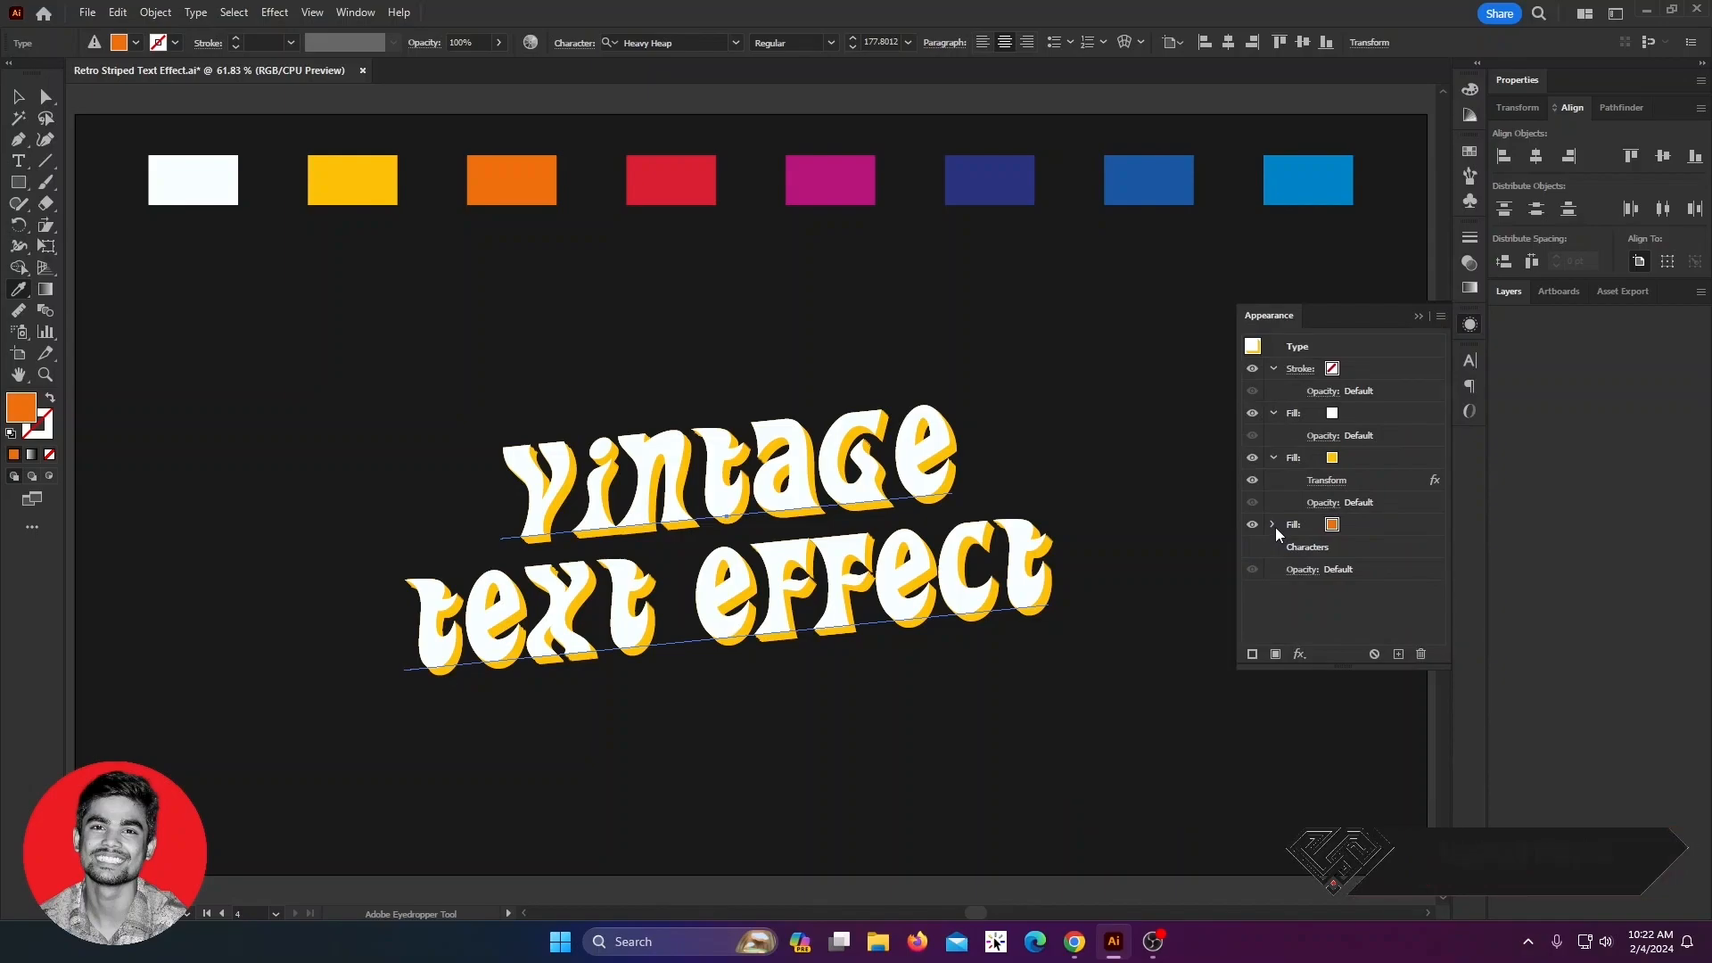
{"action": "left_click", "coordinate": [1272, 524]}
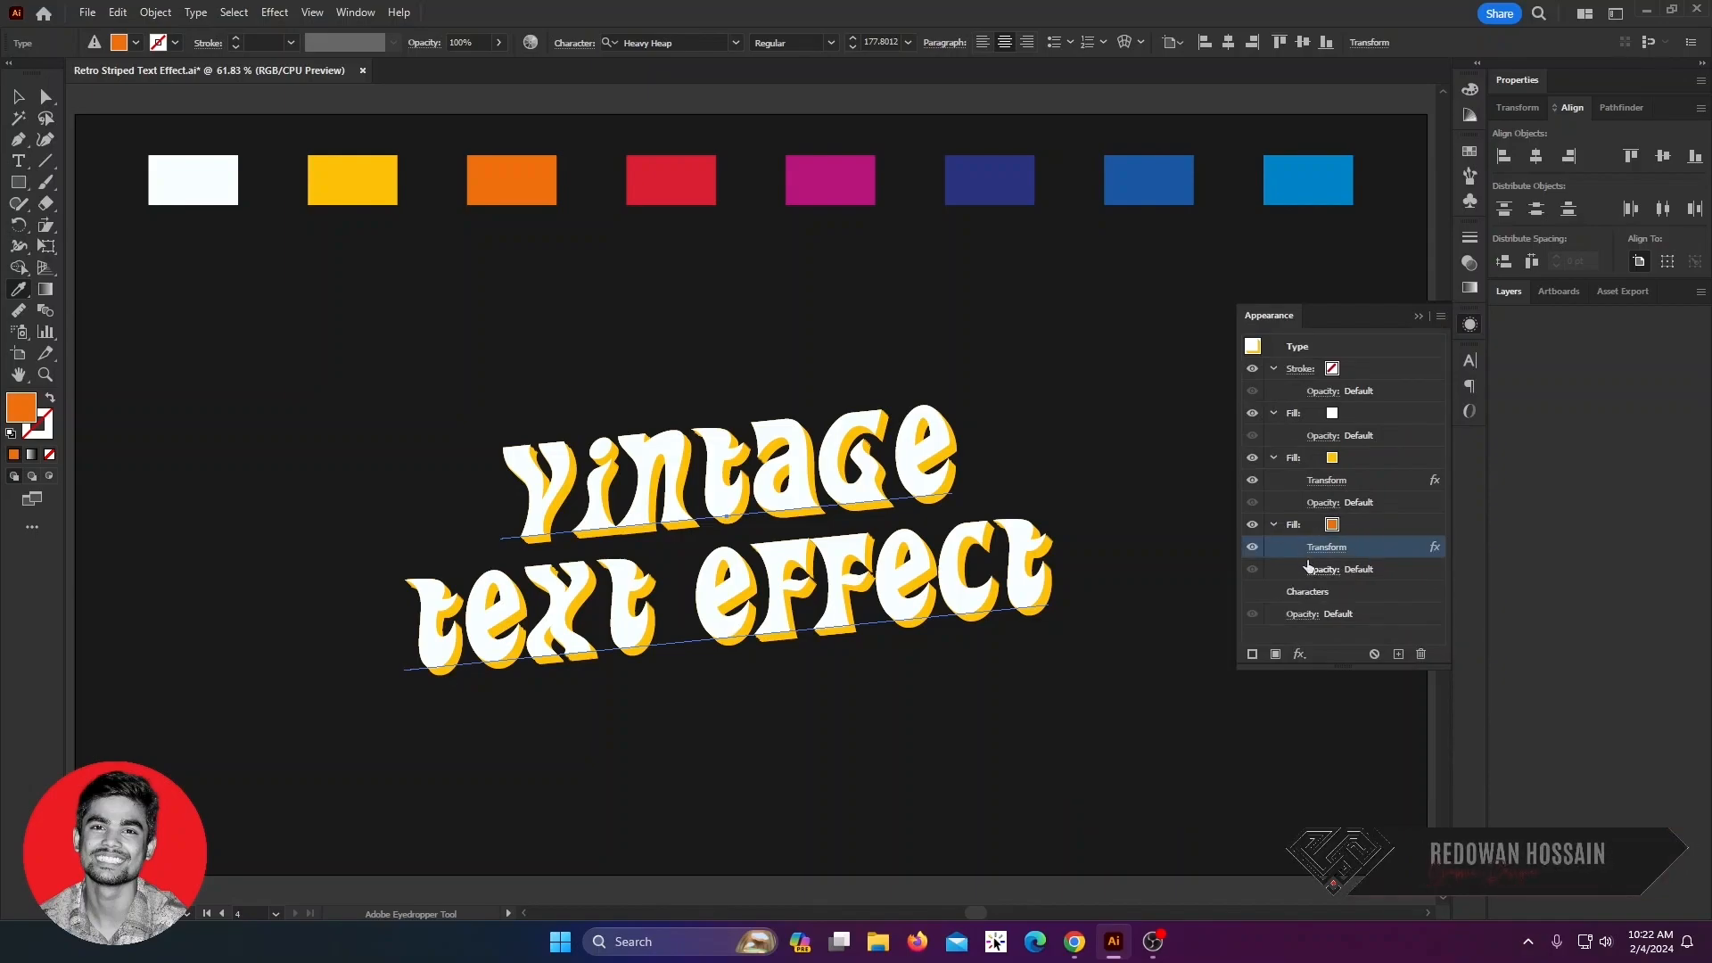
- Set the orange fill's Transform effect to 20 copies
{"action": "left_click", "coordinate": [1328, 548]}
{"action": "left_click", "coordinate": [1295, 692]}
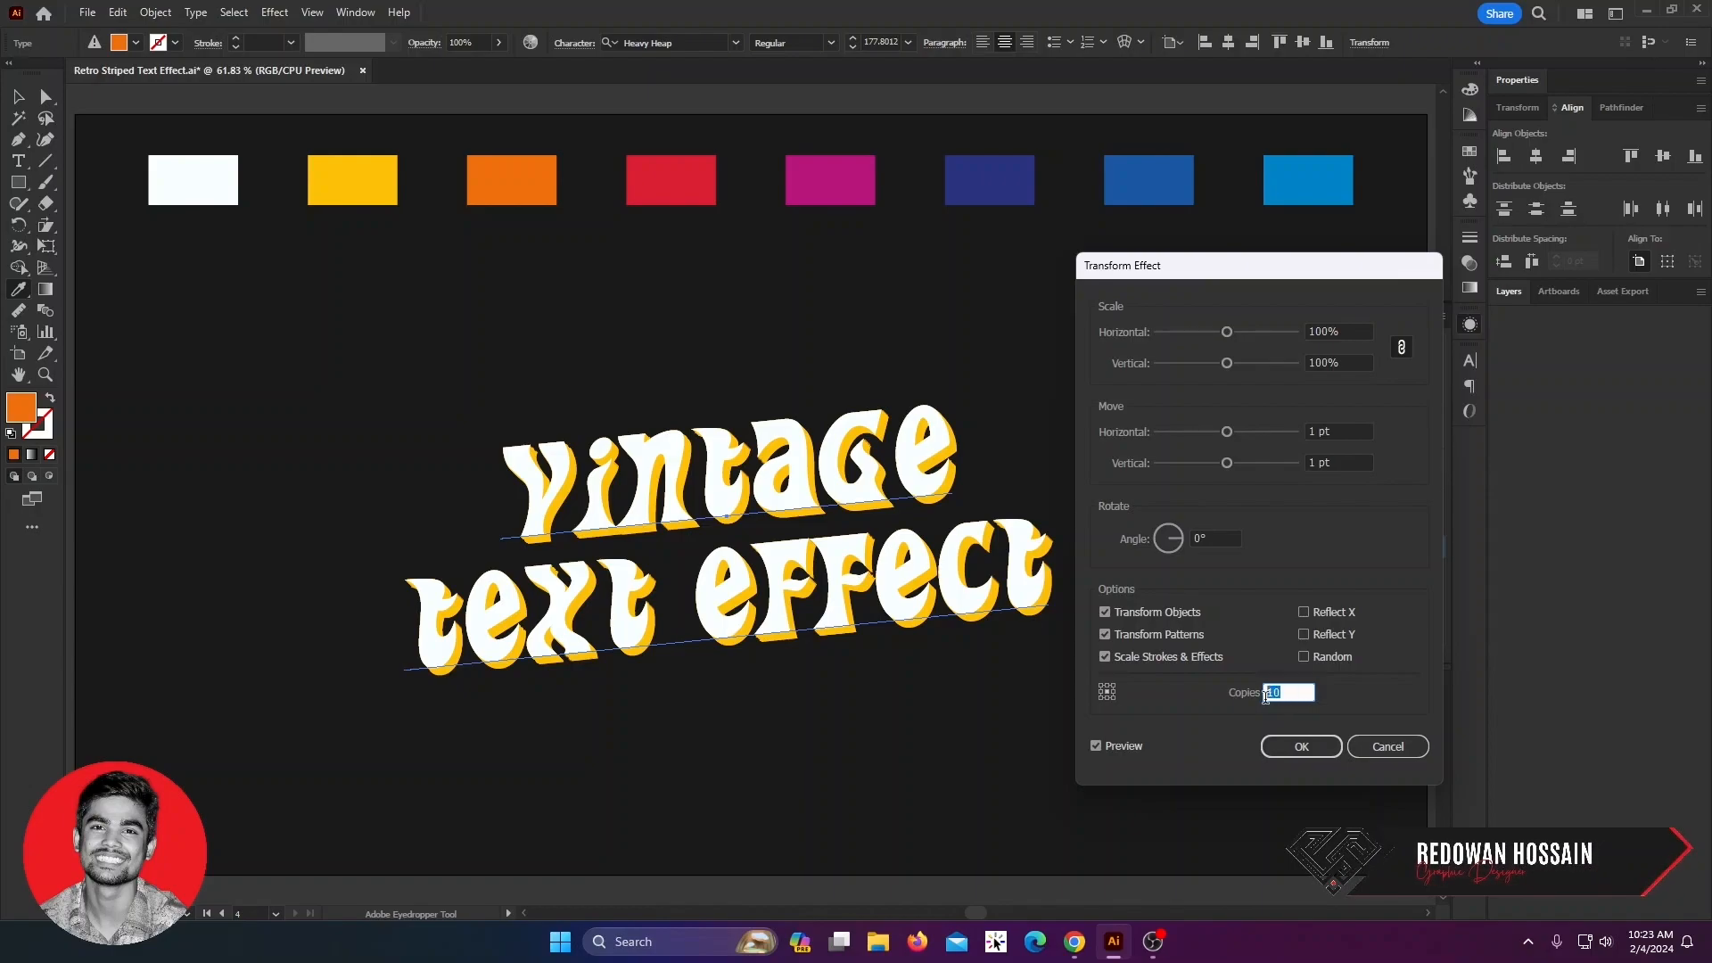
{"action": "type", "text": "20"}
{"action": "left_click", "coordinate": [1300, 746]}
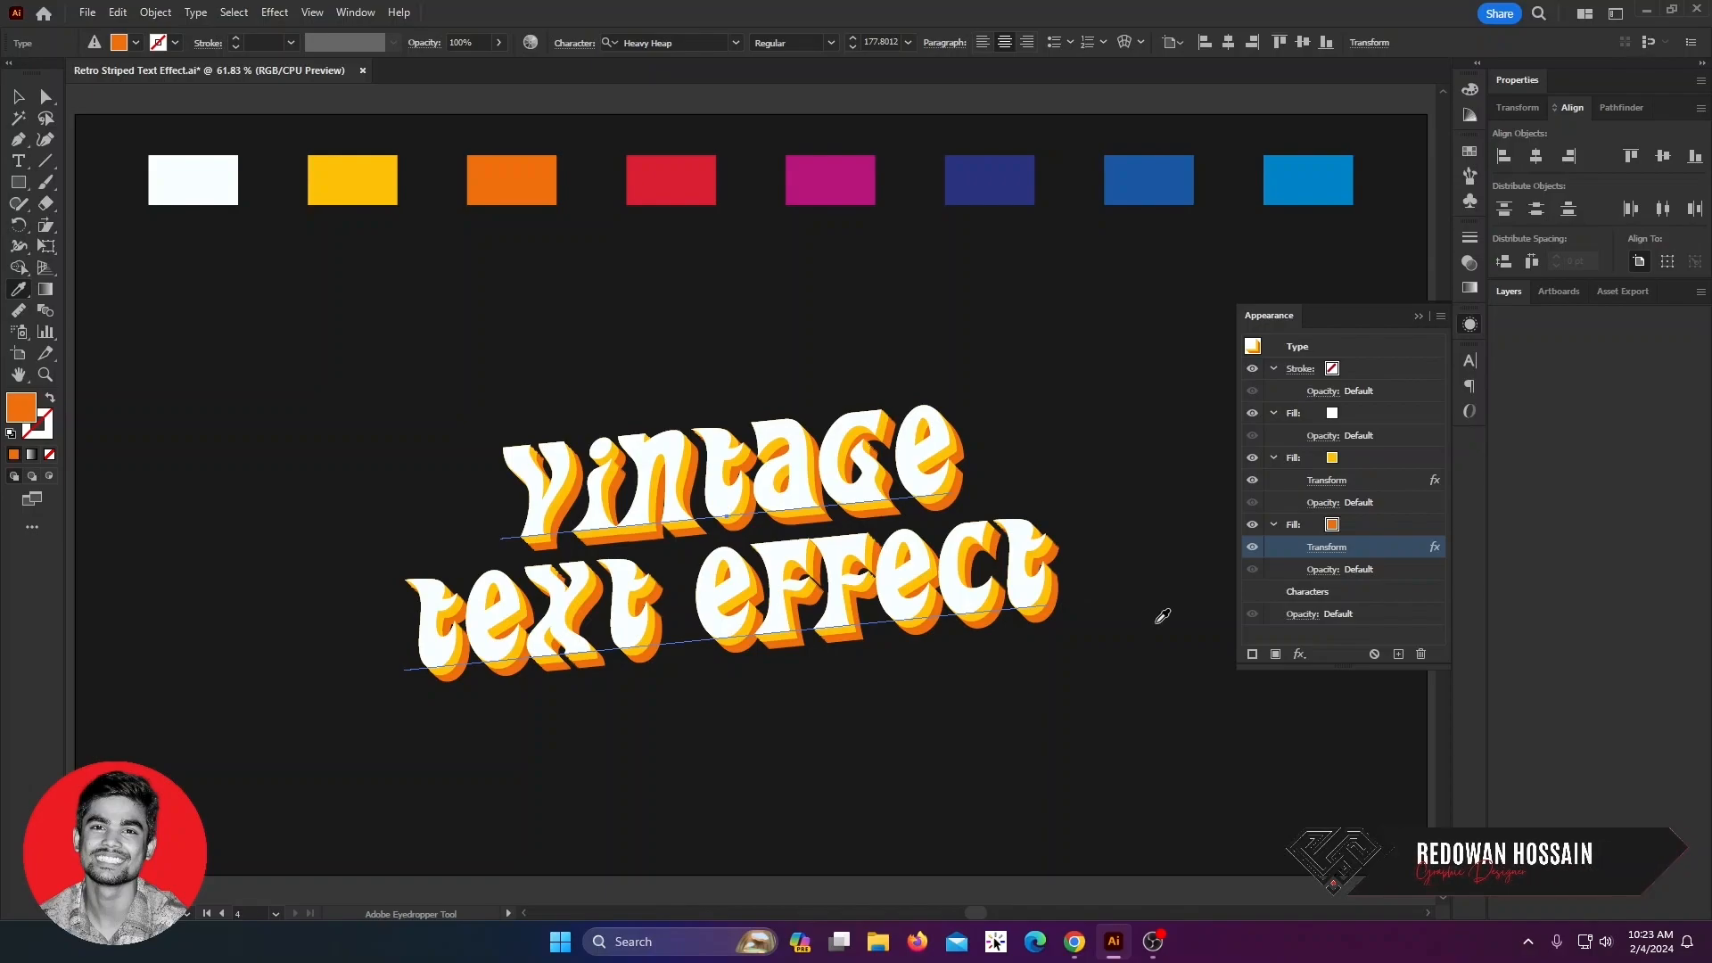
- Duplicate the orange fill and color the lower copy with the palette's red
{"action": "left_click", "coordinate": [1361, 528]}
{"action": "left_click_drag", "start_coordinate": [1355, 530], "coordinate": [1398, 654]}
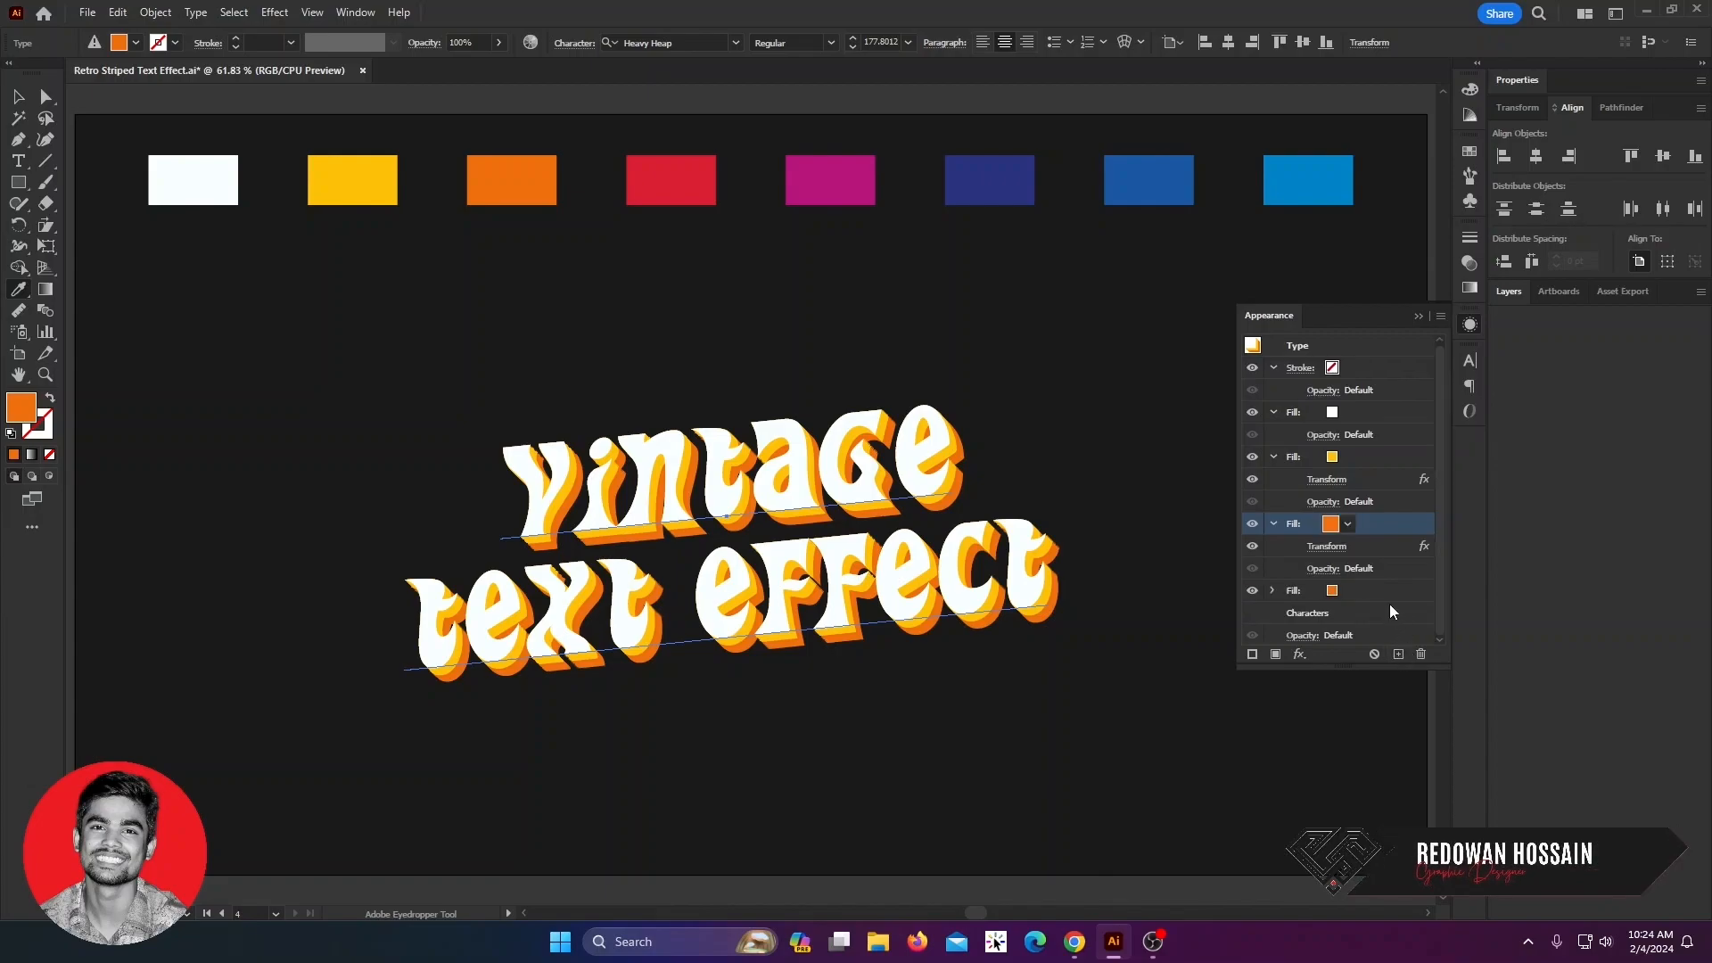
{"action": "left_click", "coordinate": [1364, 592]}
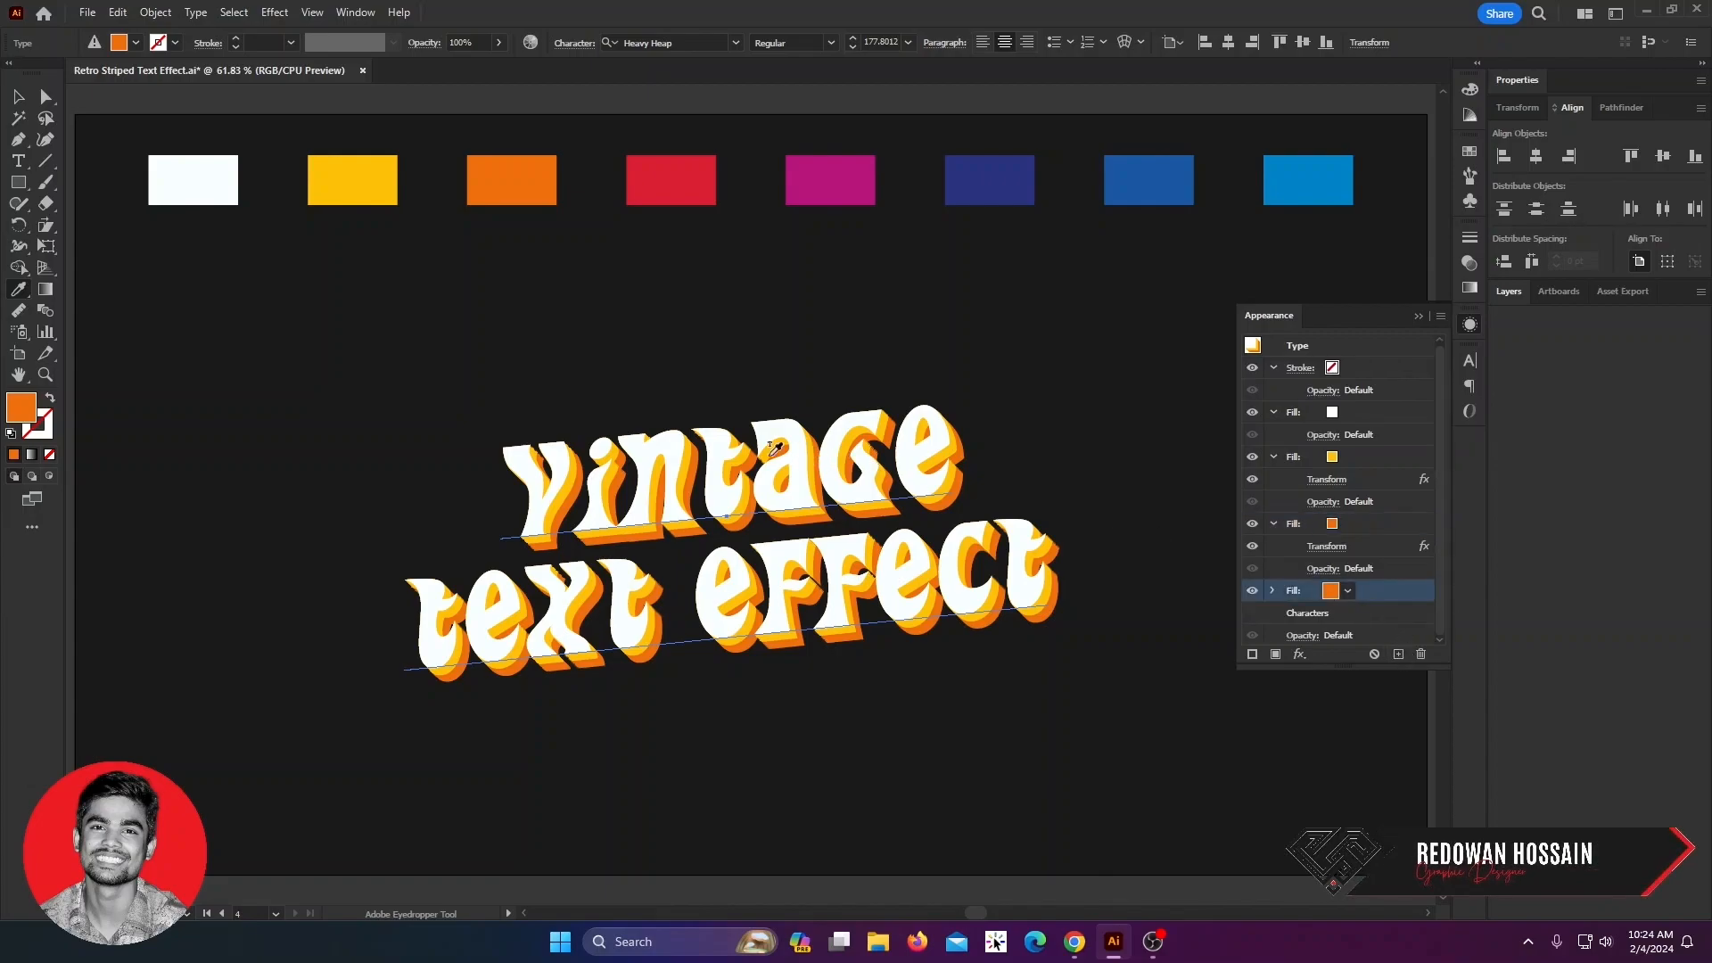
{"action": "left_click", "coordinate": [667, 181]}
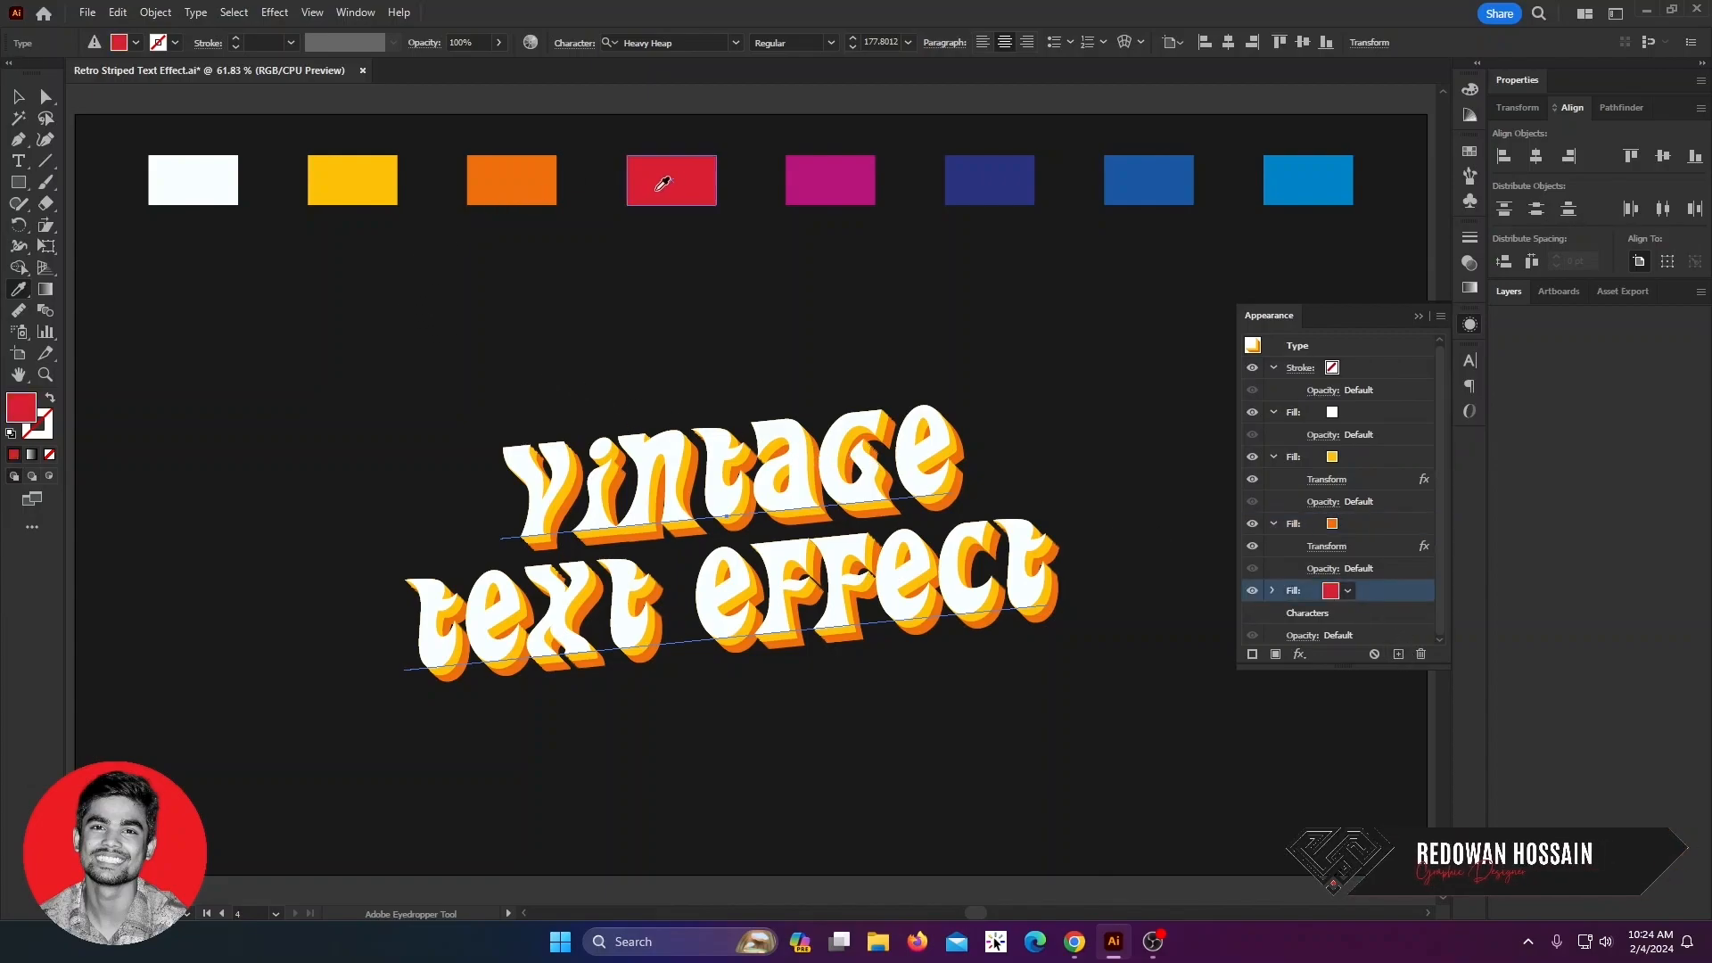
- Set the red fill's Transform effect to 30 copies
{"action": "left_click", "coordinate": [1271, 592]}
{"action": "left_click", "coordinate": [1325, 573]}
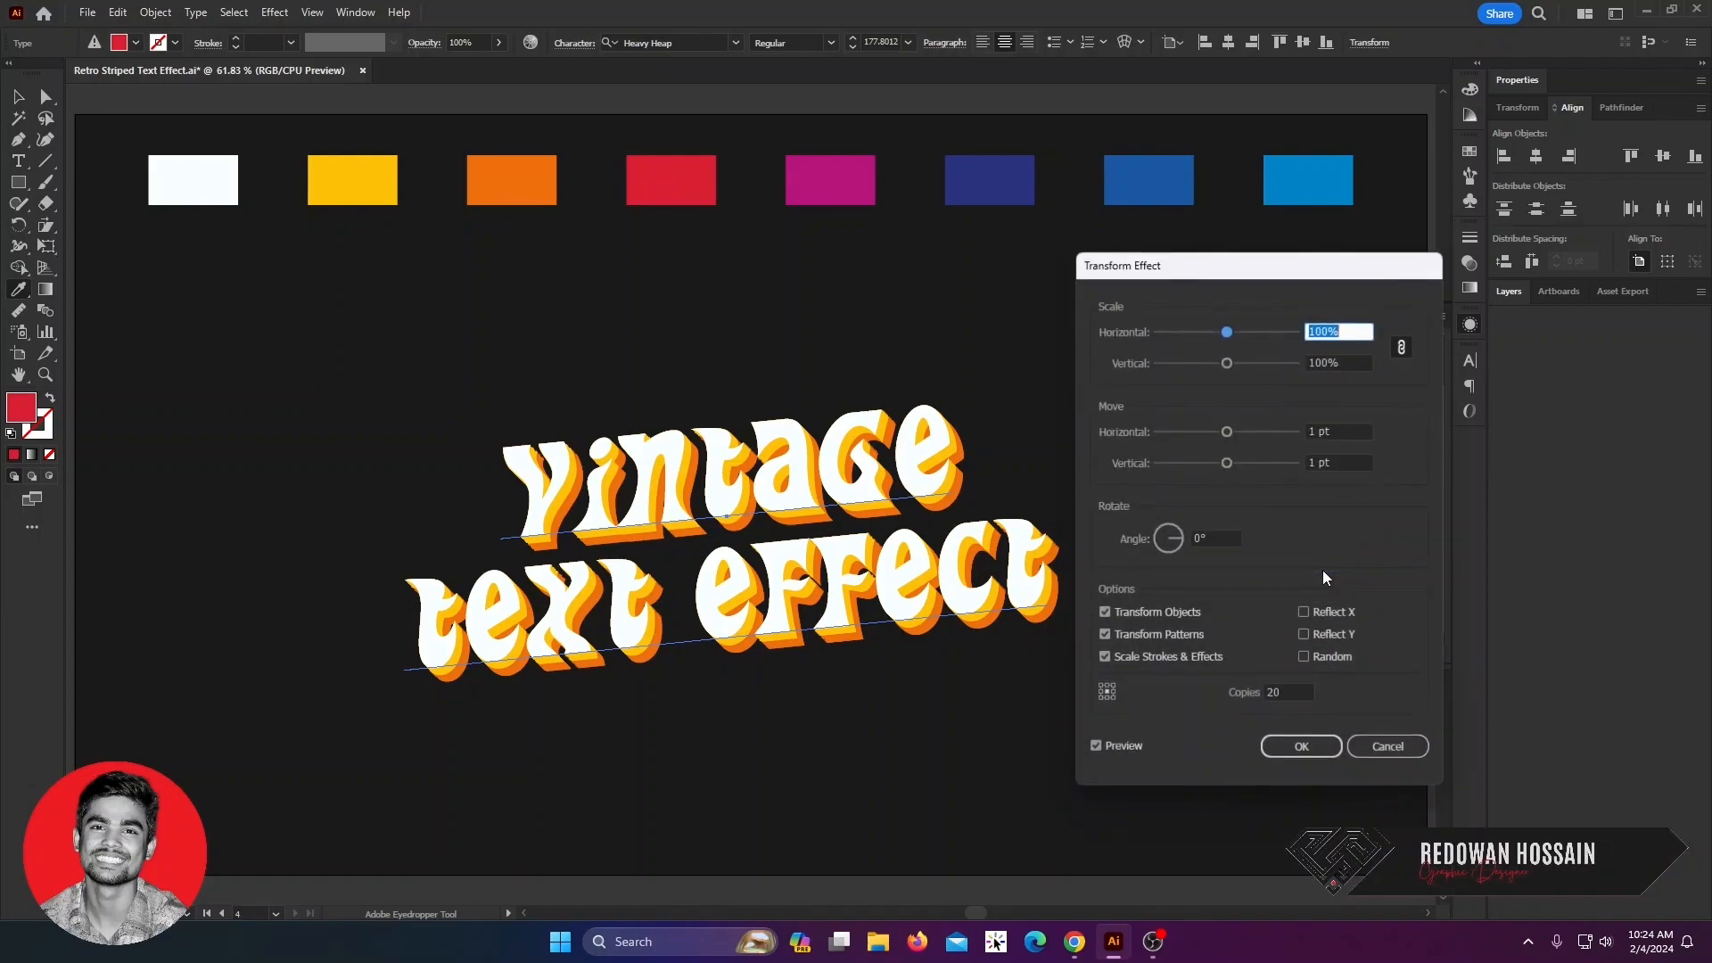
{"action": "double_click", "coordinate": [1273, 692]}
{"action": "type", "text": "30"}
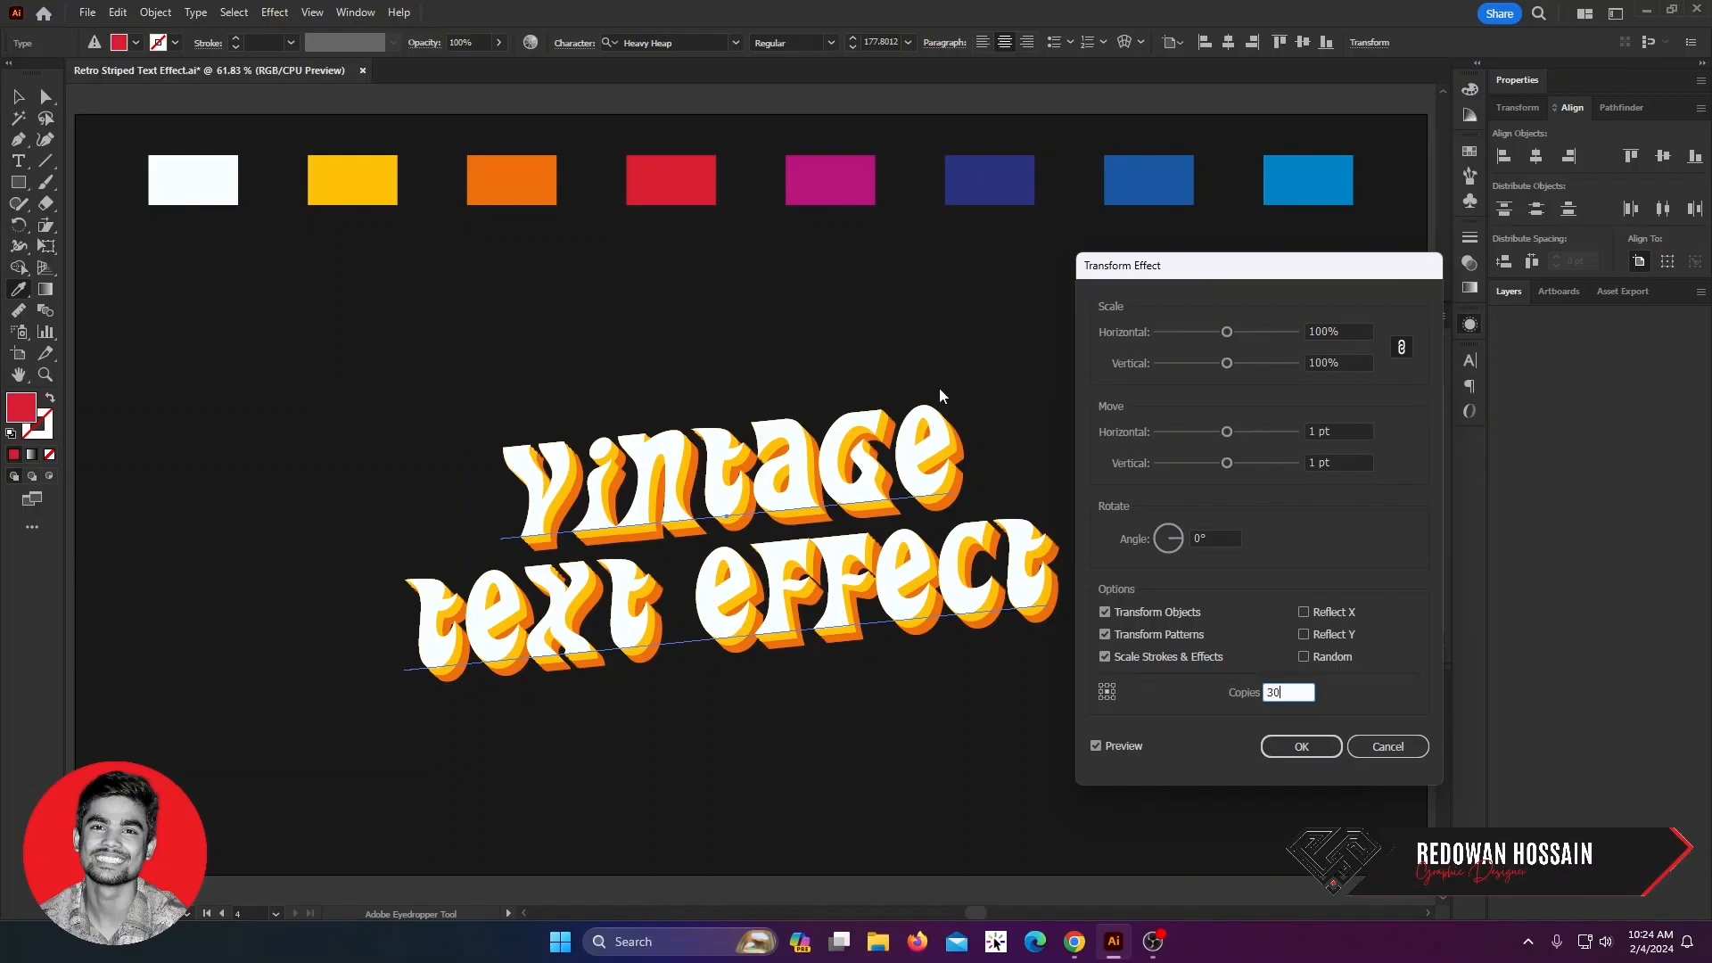
{"action": "left_click", "coordinate": [1286, 748]}
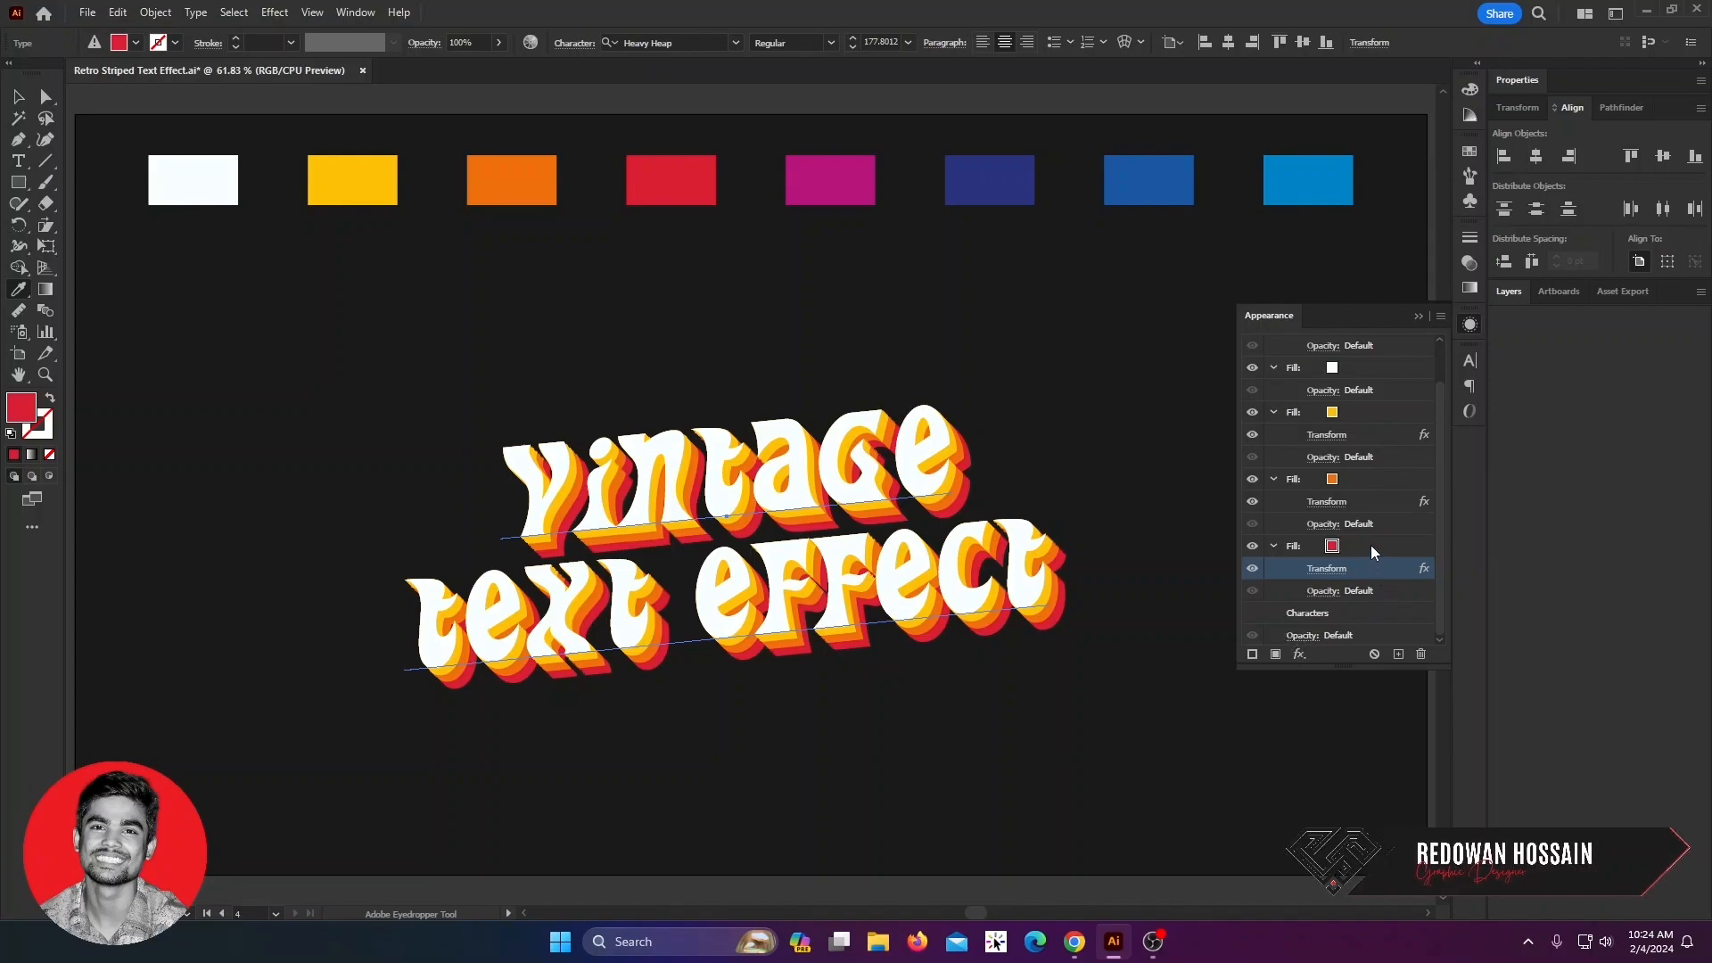
- Duplicate the red fill and color the lower copy with the palette's magenta
{"action": "left_click", "coordinate": [1371, 546]}
{"action": "left_click", "coordinate": [1398, 655]}
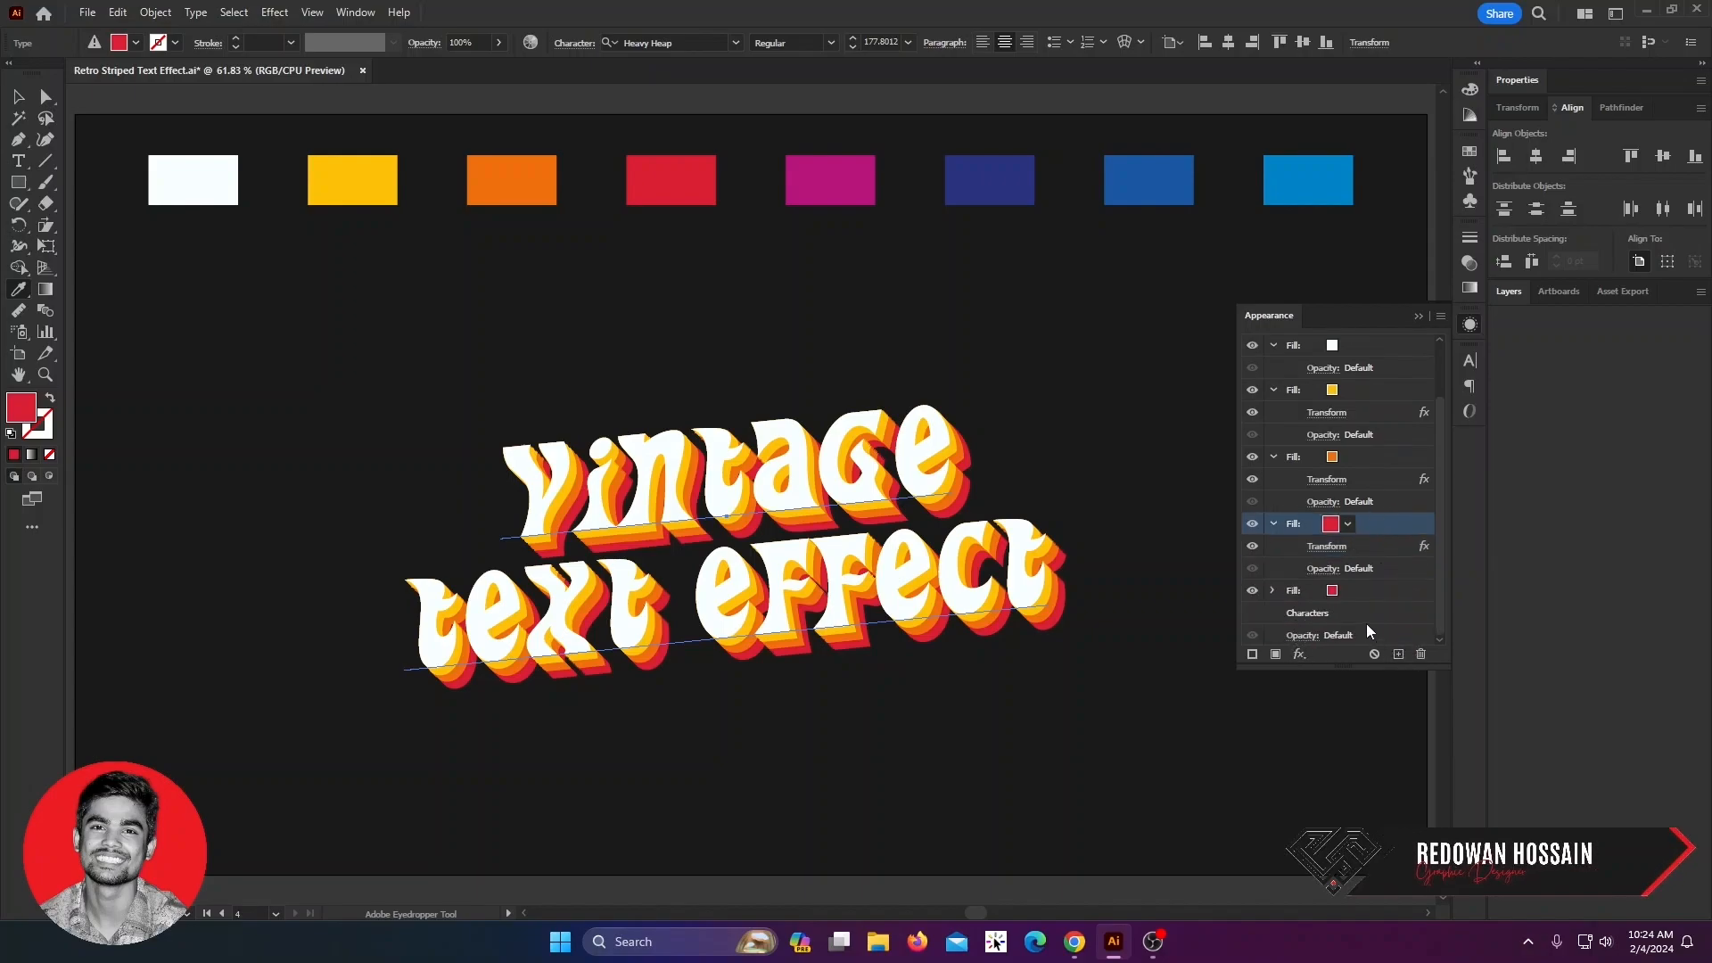
{"action": "left_click", "coordinate": [1348, 596]}
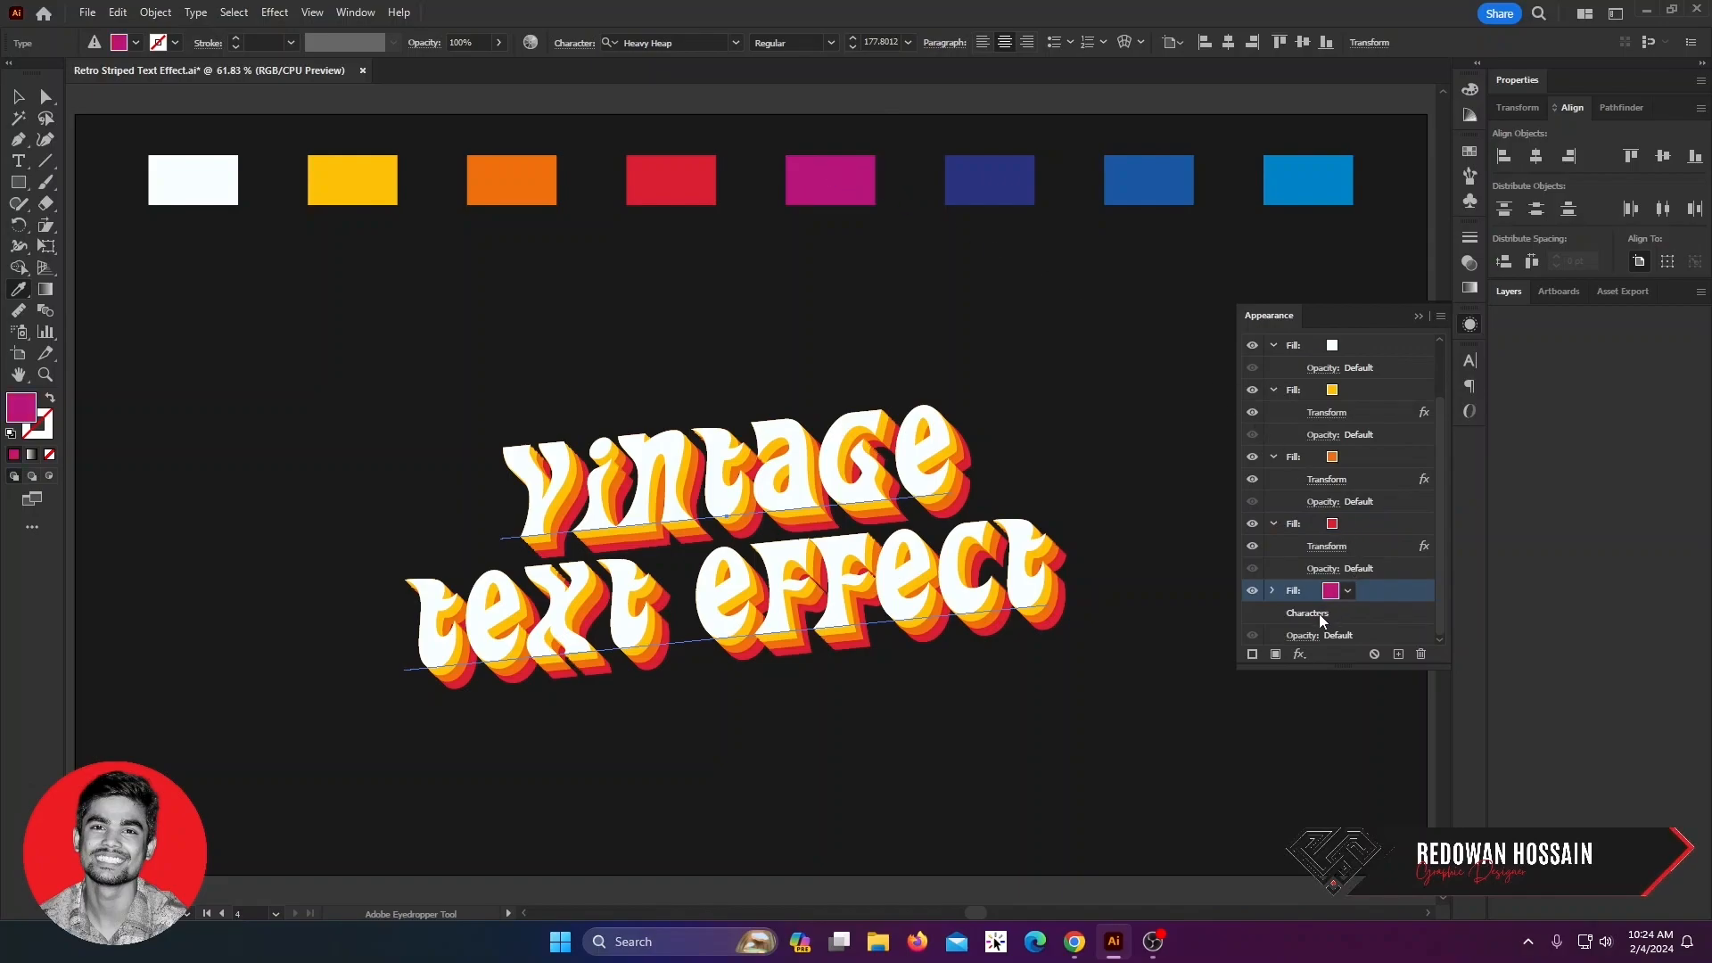
- Set the magenta fill's Transform effect to 40 copies
{"action": "left_click", "coordinate": [1273, 590]}
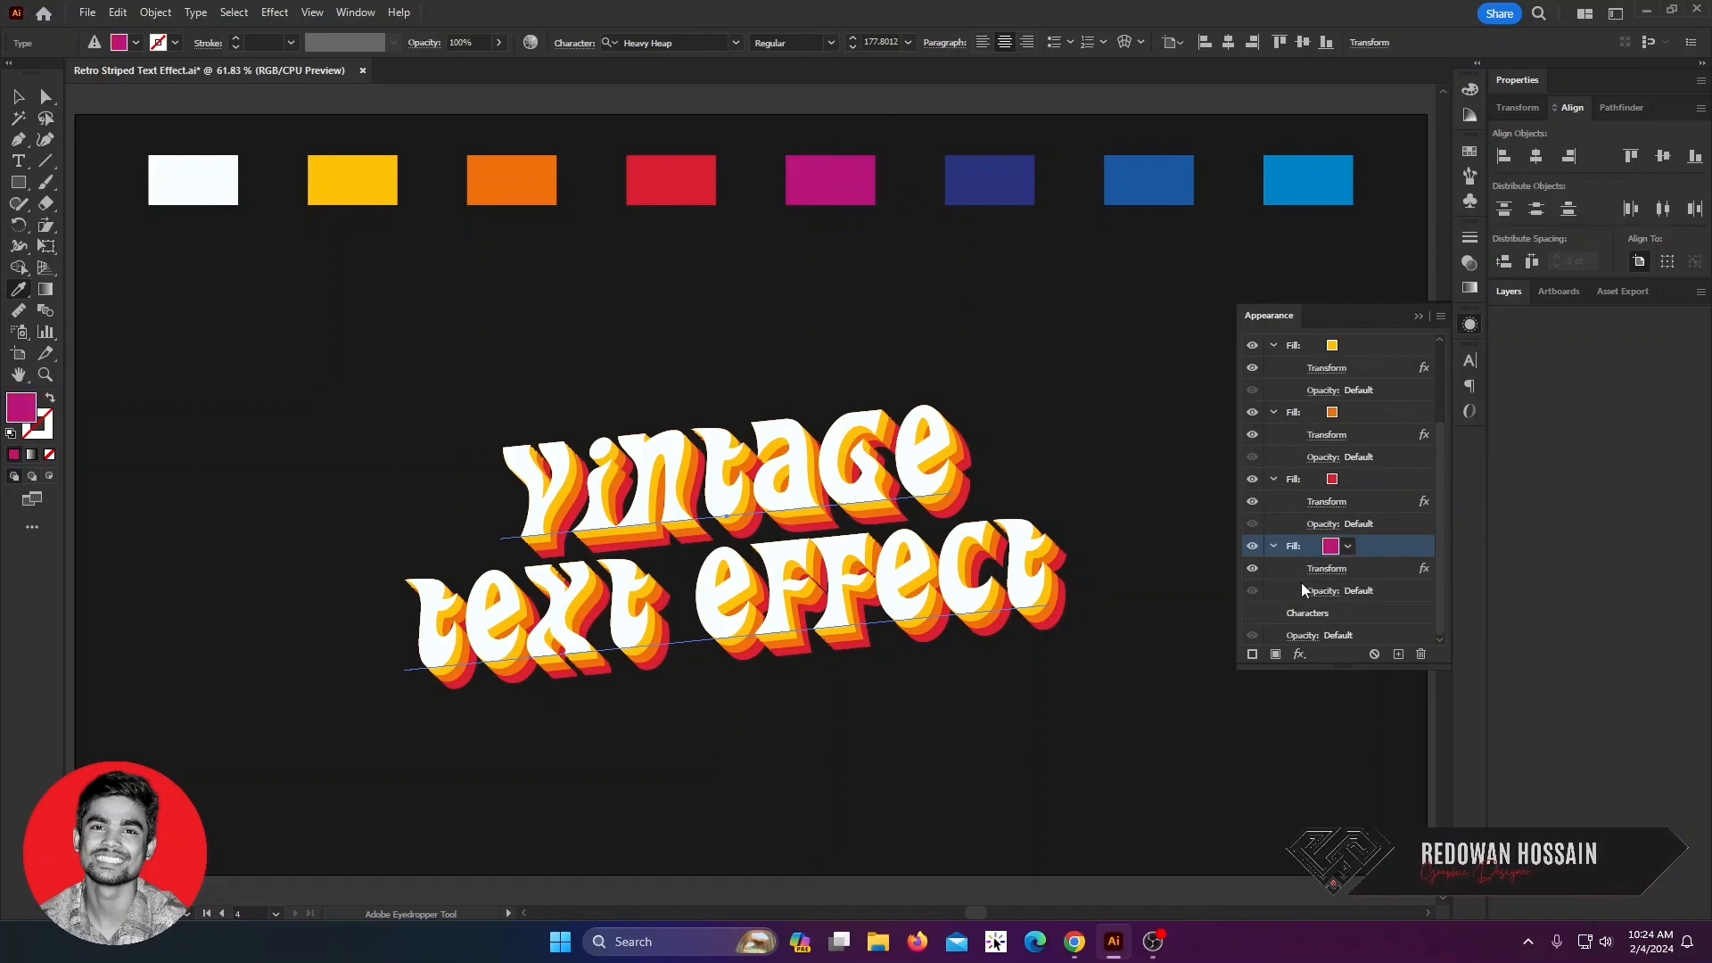
{"action": "left_click", "coordinate": [1327, 569]}
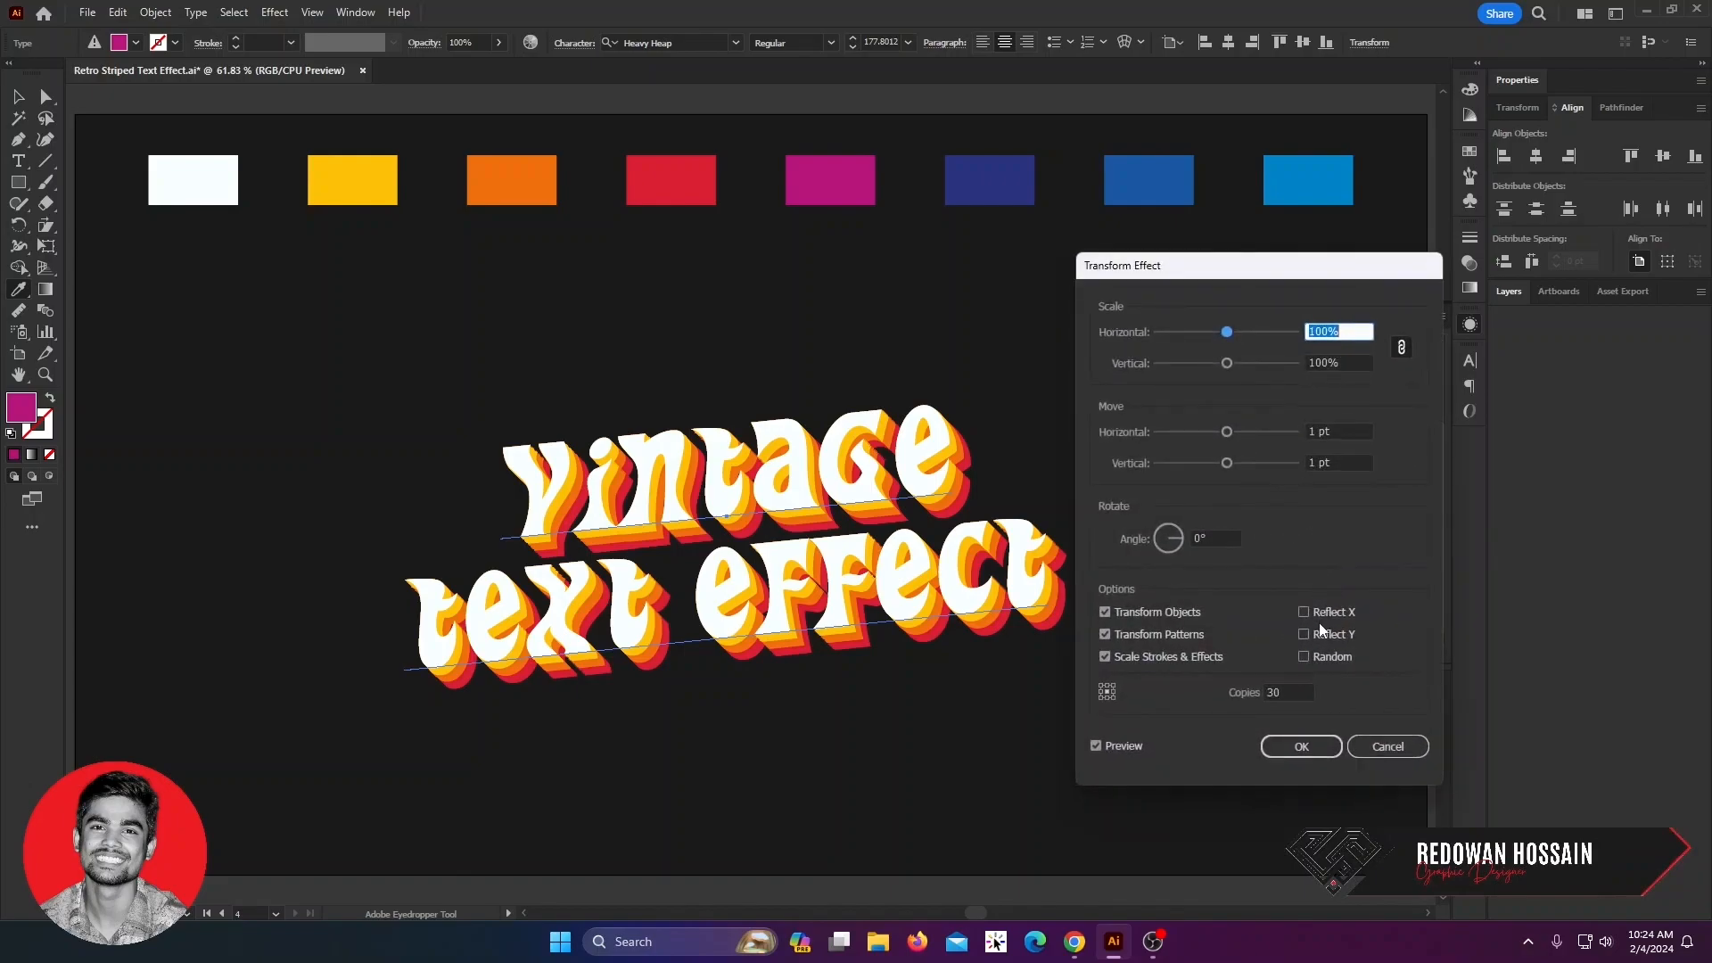
{"action": "double_click", "coordinate": [1283, 691]}
{"action": "type", "text": "40"}
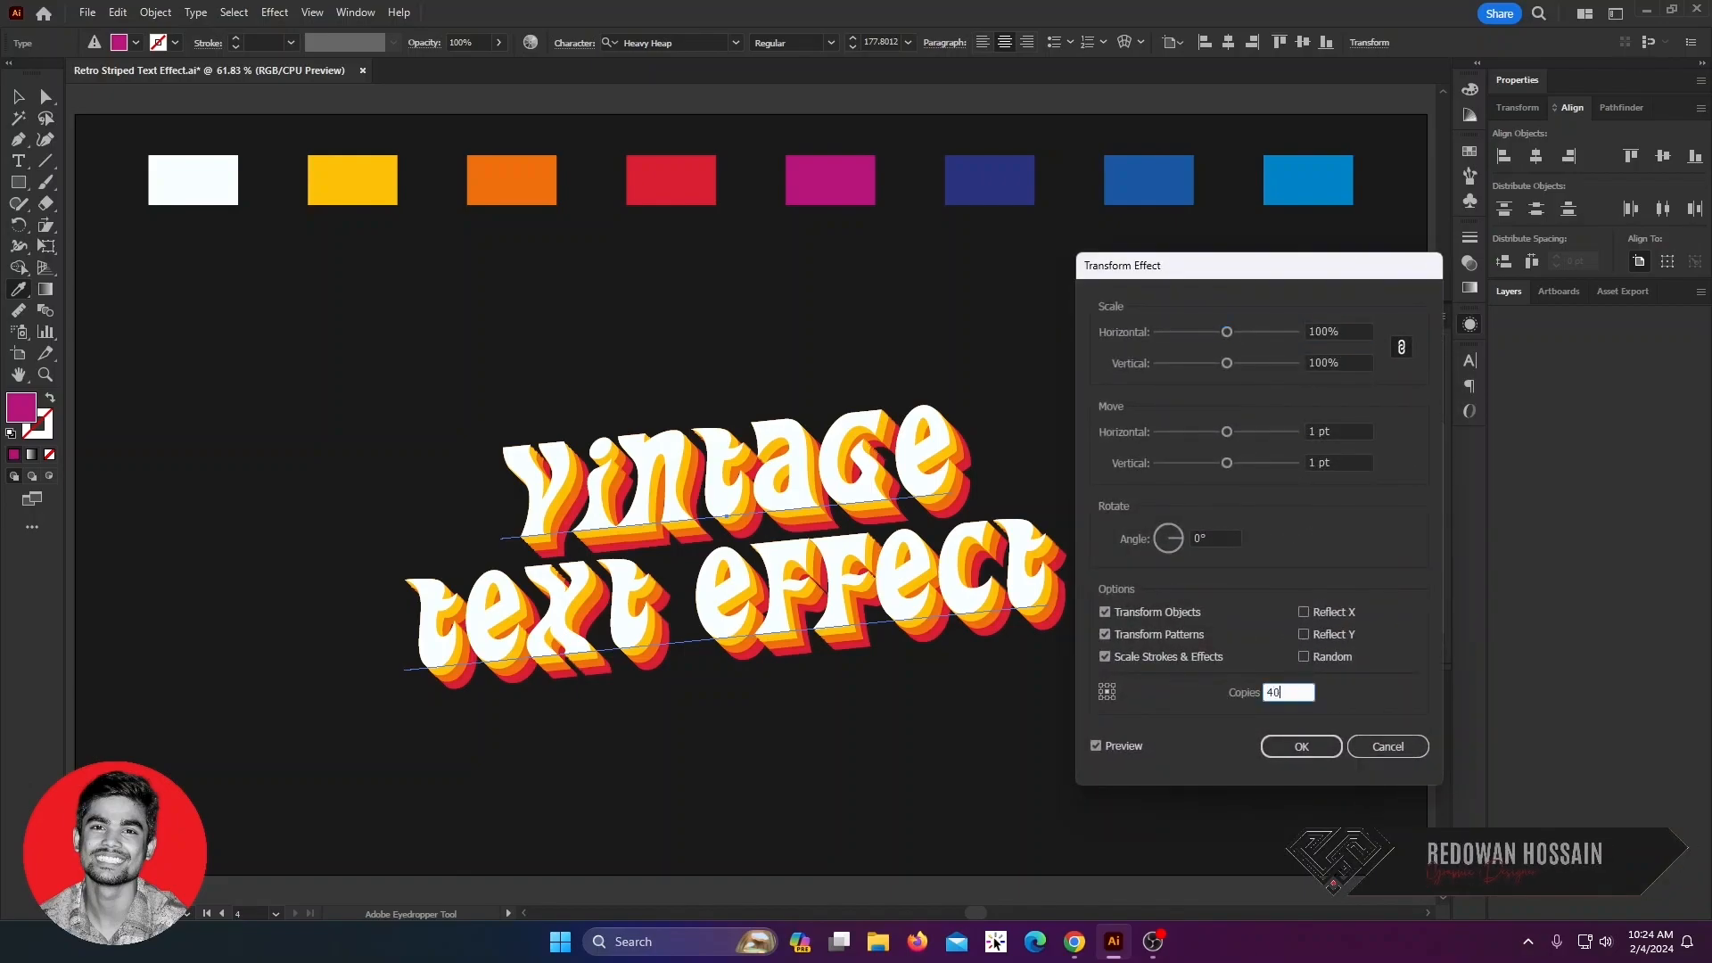
{"action": "left_click", "coordinate": [1315, 749]}
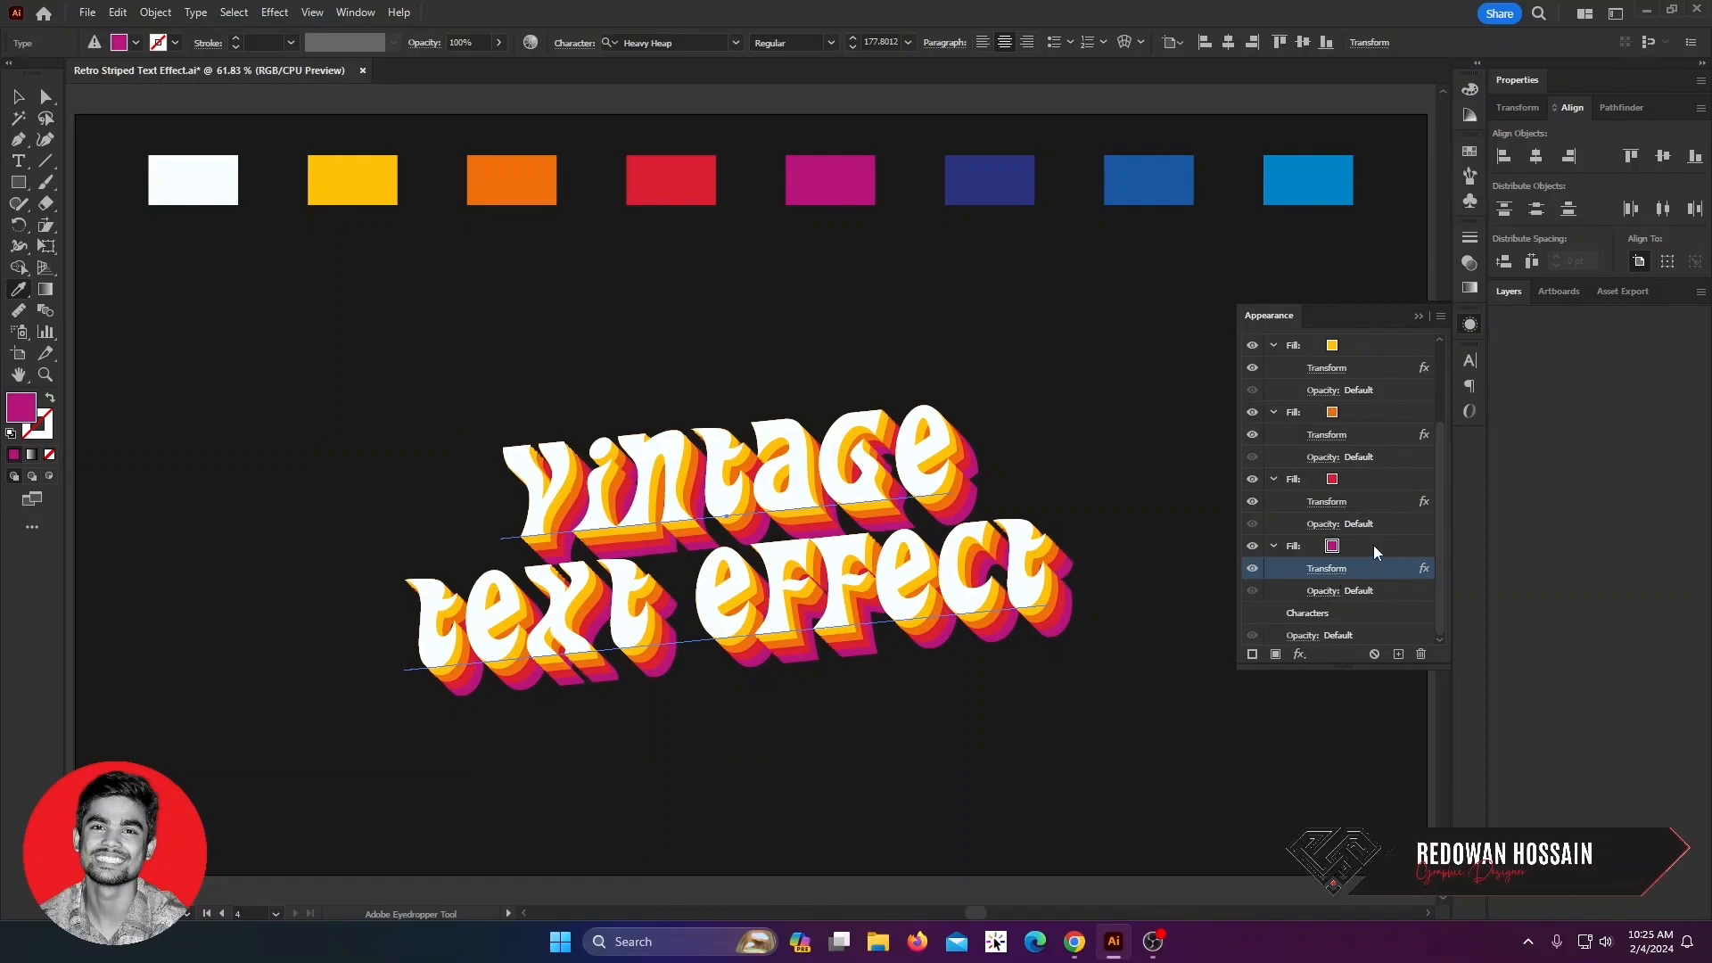
- Duplicate the magenta fill, giving the lower copy 50 Transform copies and the palette's navy color
{"action": "left_click_drag", "start_coordinate": [1376, 540], "coordinate": [1398, 659]}
{"action": "left_click", "coordinate": [1271, 592]}
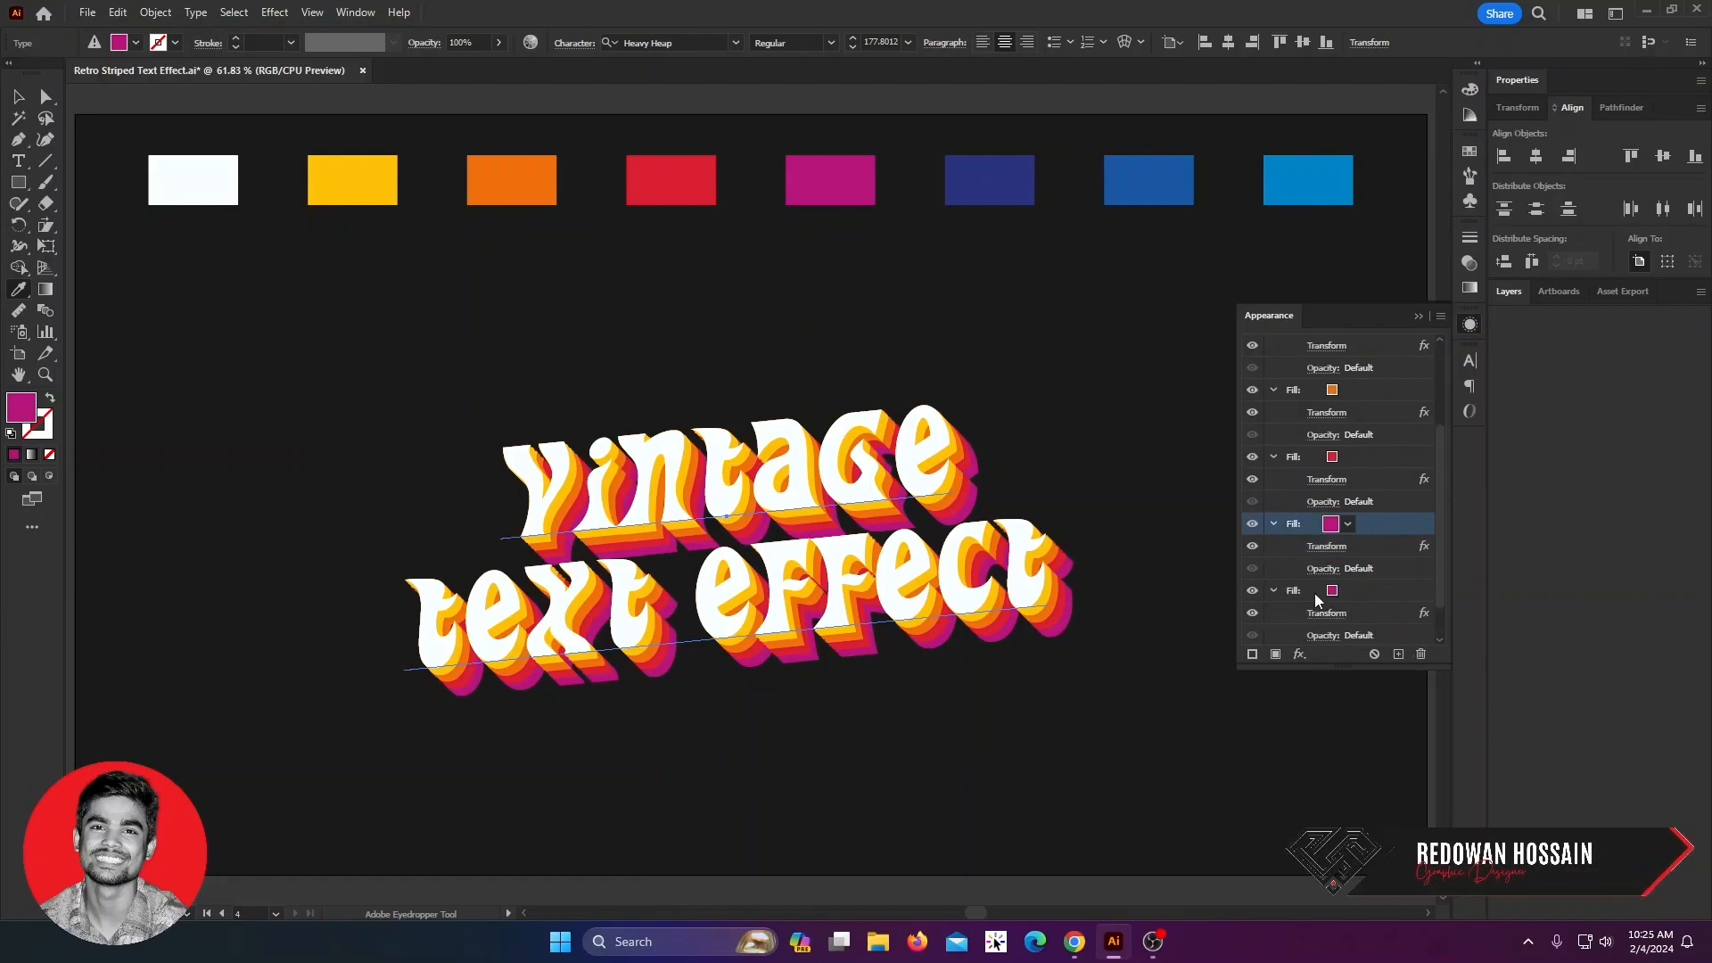
{"action": "left_click", "coordinate": [1320, 591]}
{"action": "left_click", "coordinate": [1276, 690]}
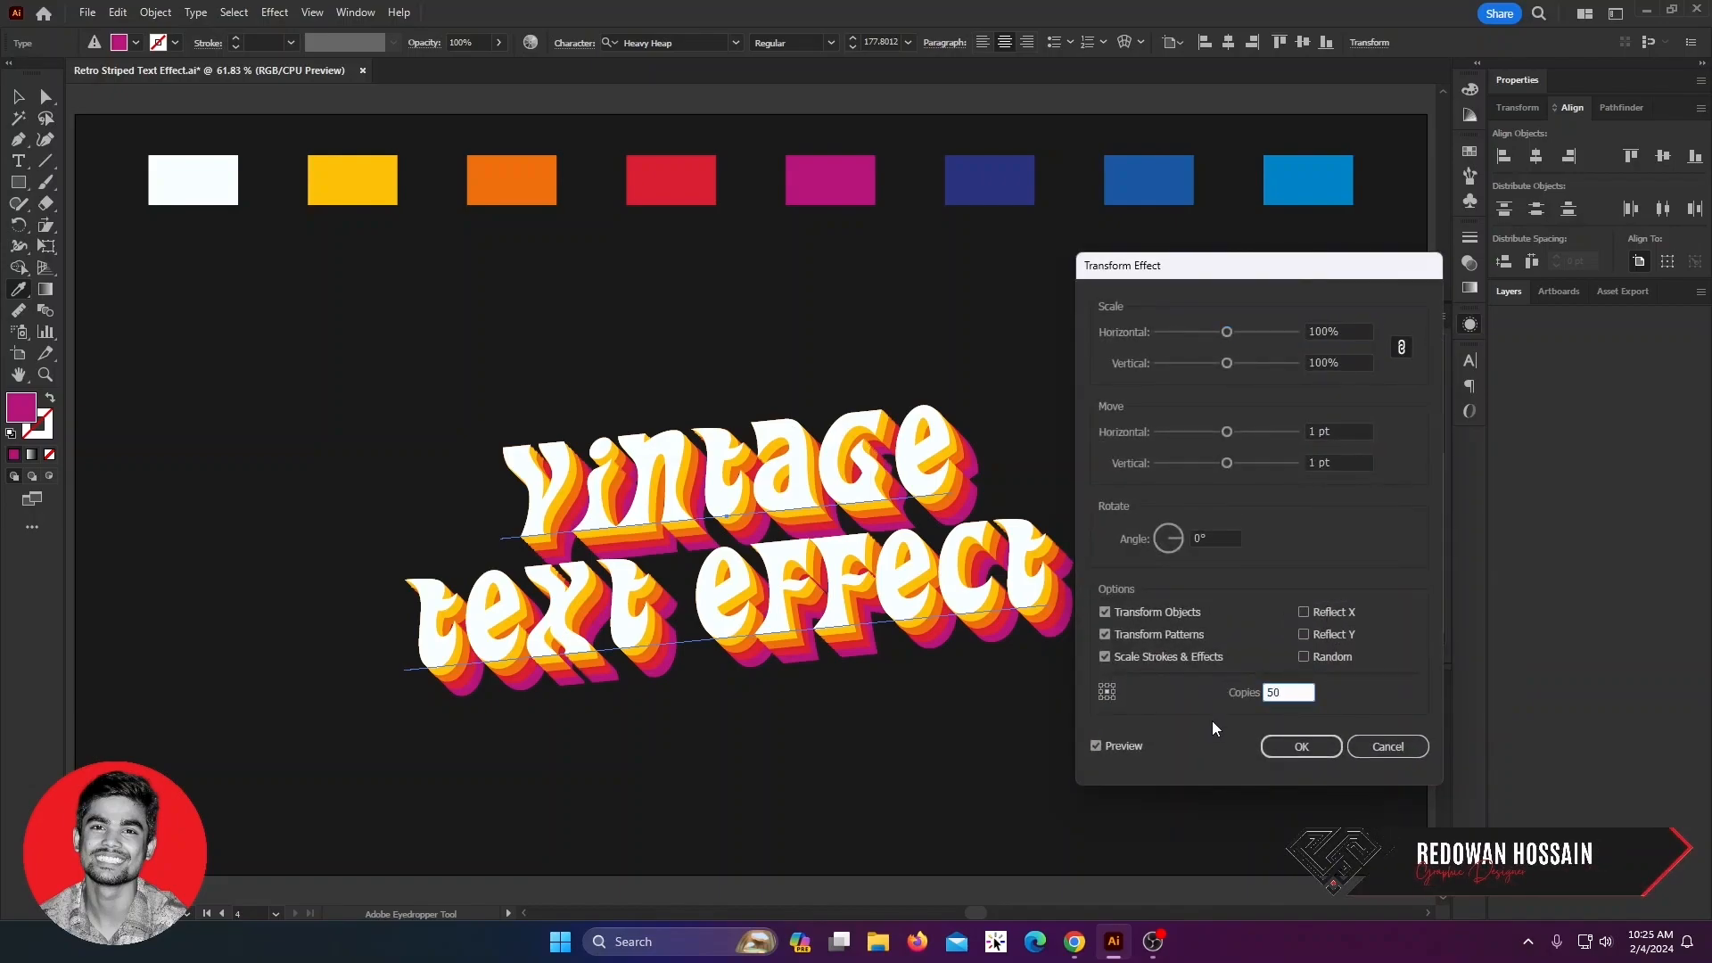
{"action": "left_click", "coordinate": [1301, 746]}
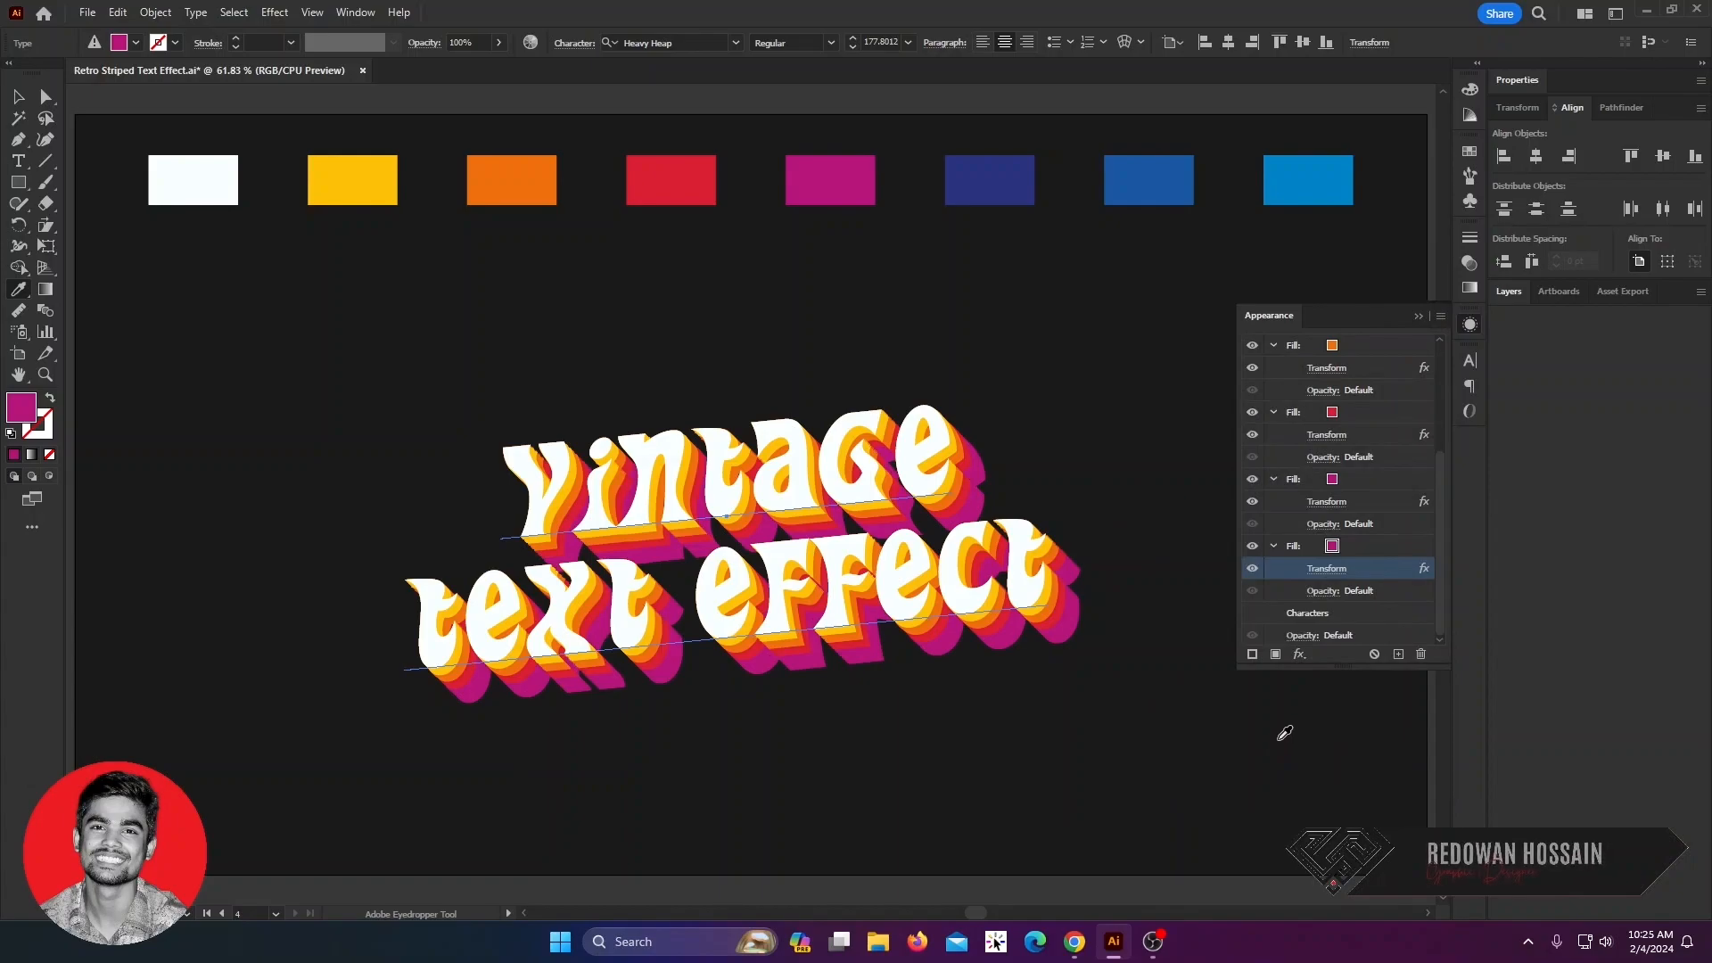
{"action": "left_click", "coordinate": [1362, 544]}
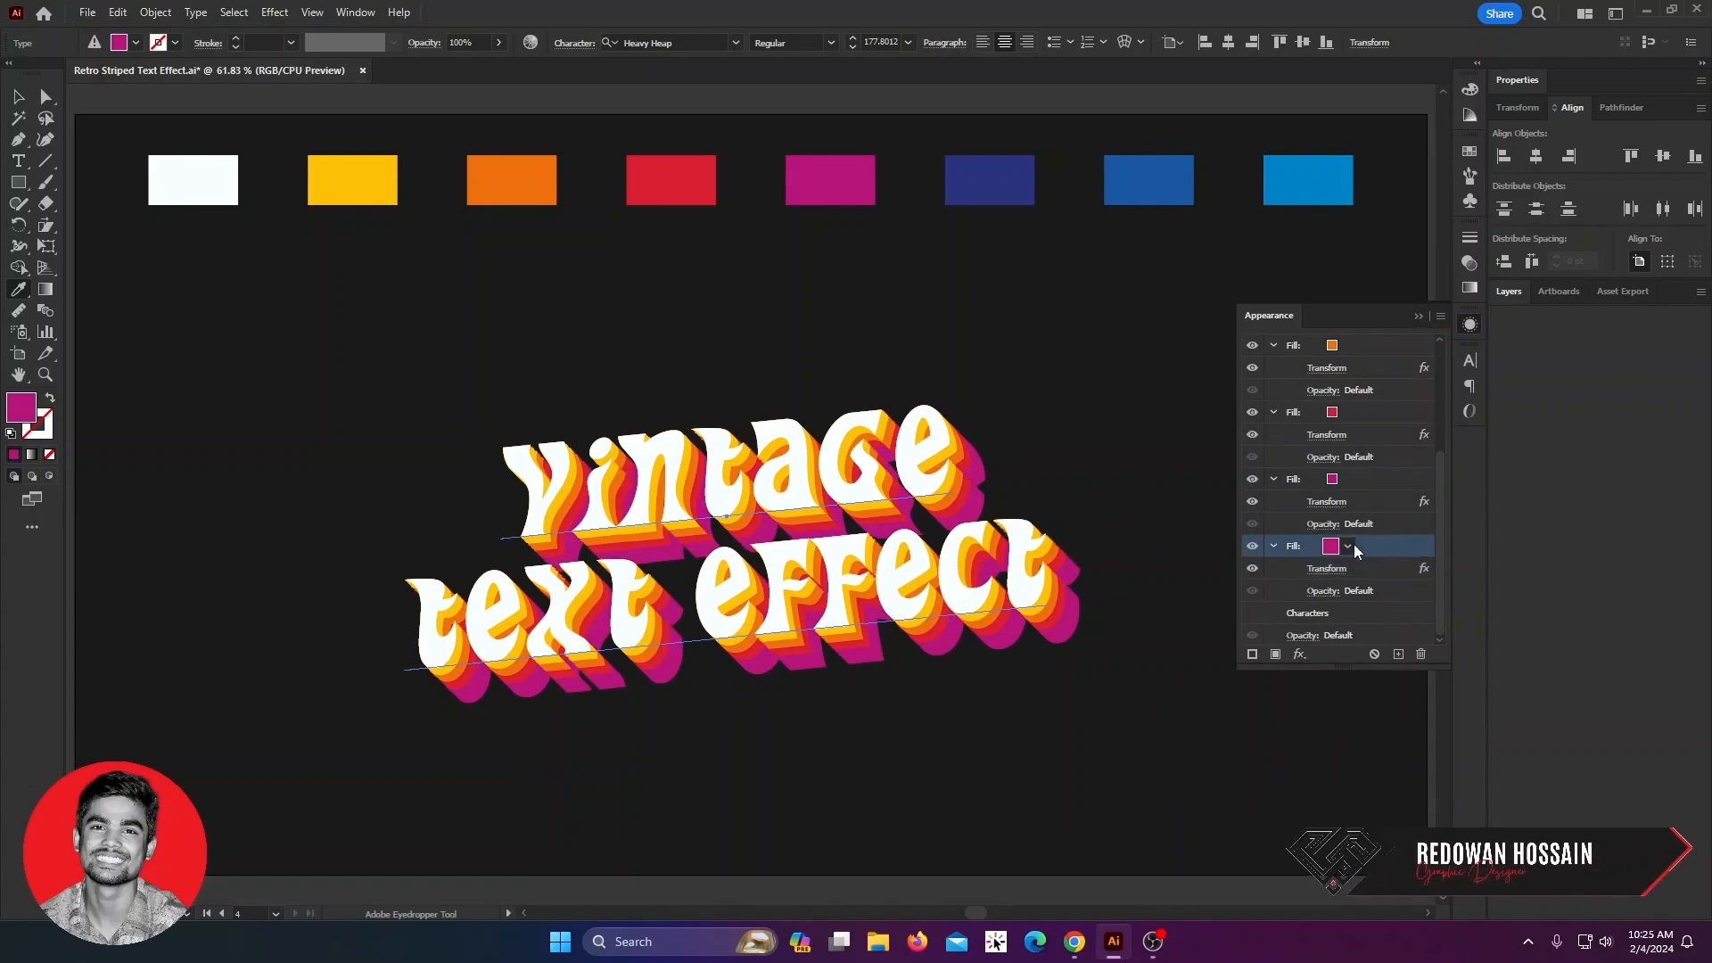
{"action": "left_click", "coordinate": [982, 166]}
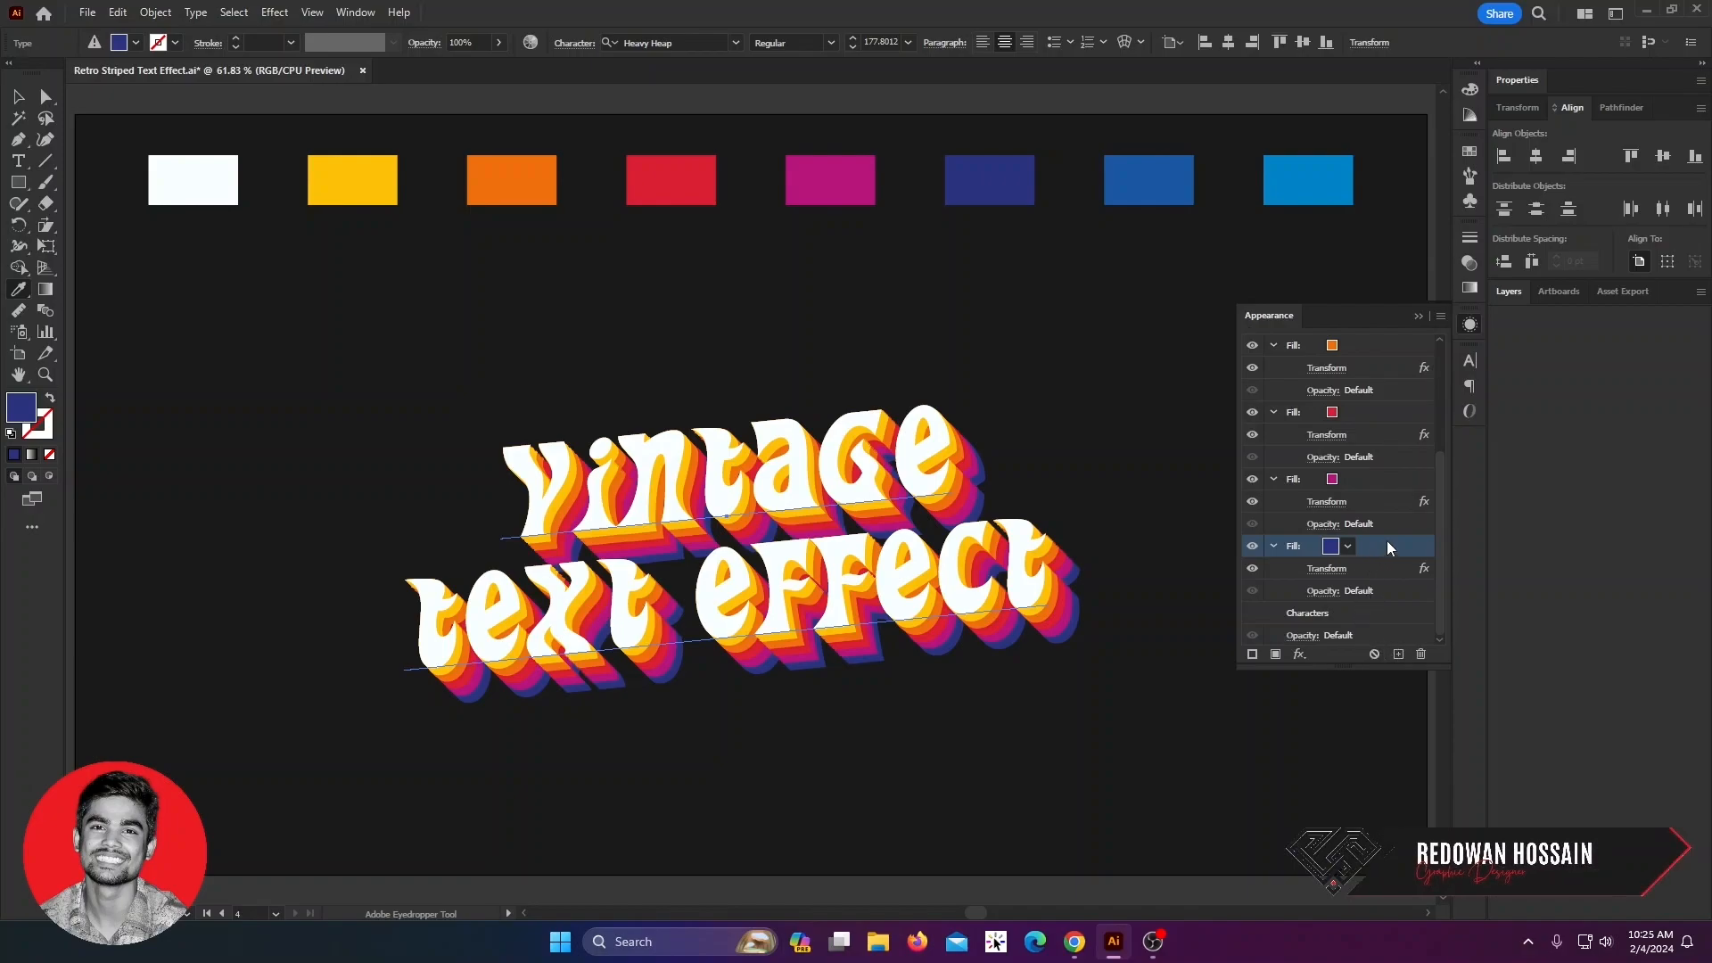
- Duplicate the navy fill and color the lower copy with the palette's medium blue
{"action": "left_click", "coordinate": [1398, 655]}
{"action": "left_click", "coordinate": [1366, 614]}
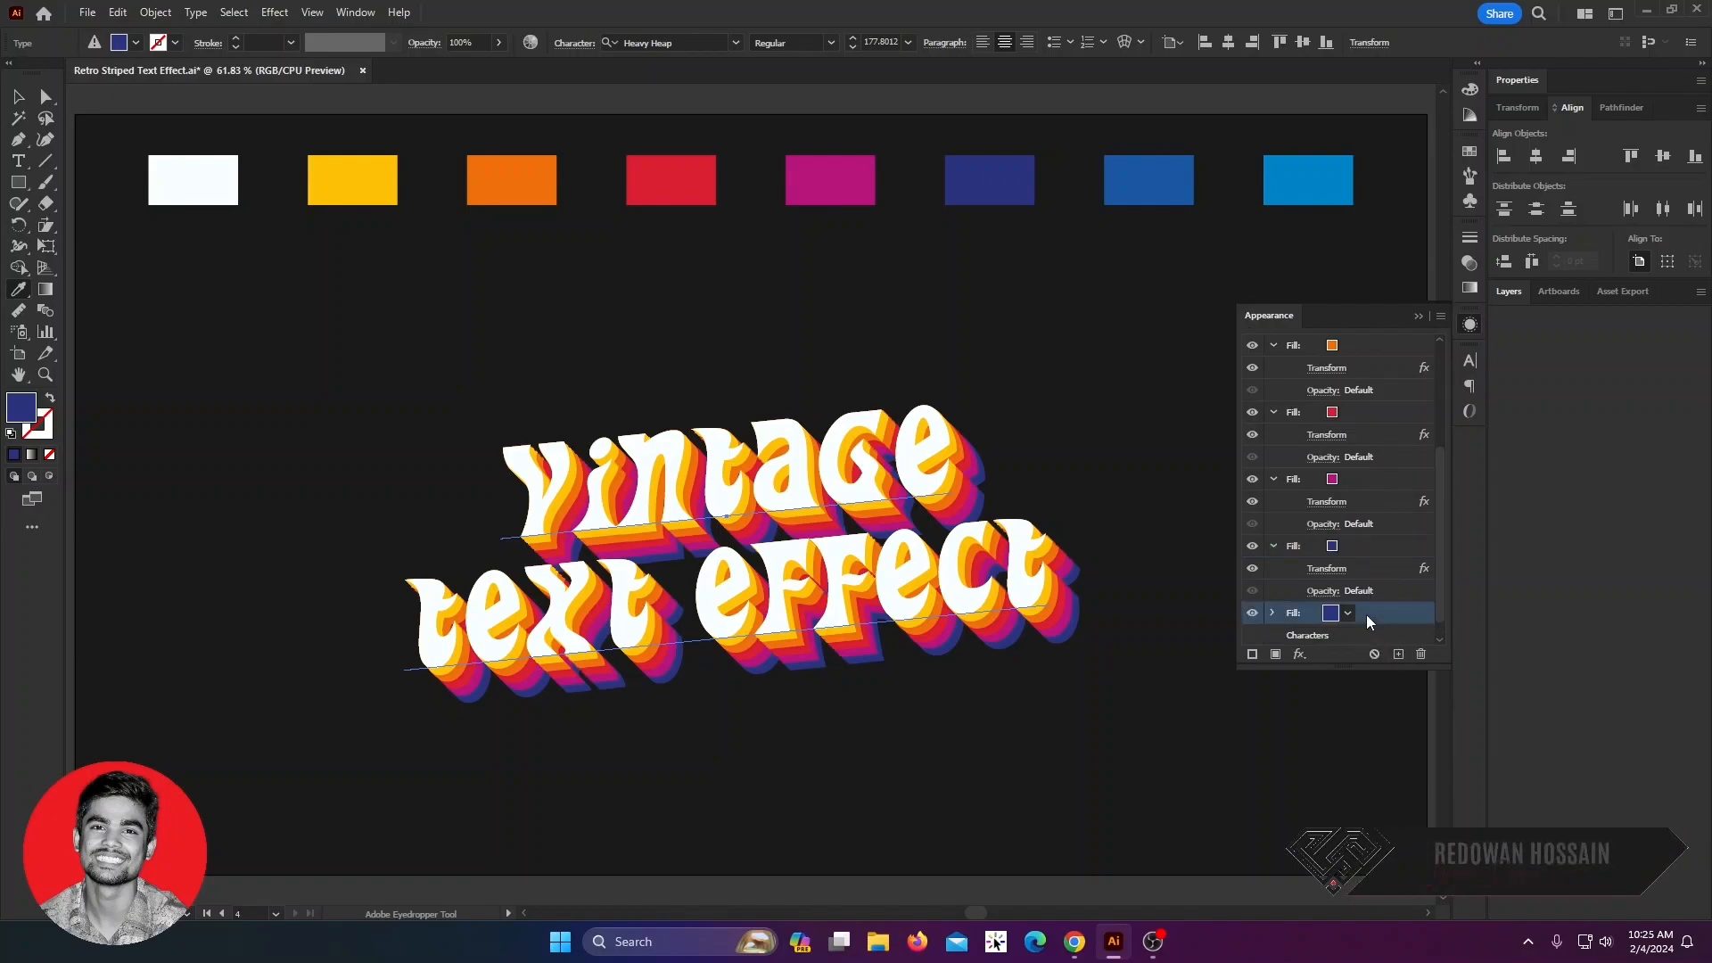
{"action": "left_click", "coordinate": [1186, 179]}
{"action": "scroll", "coordinate": [1329, 571], "scroll_direction": "down", "scroll_amount": 1}
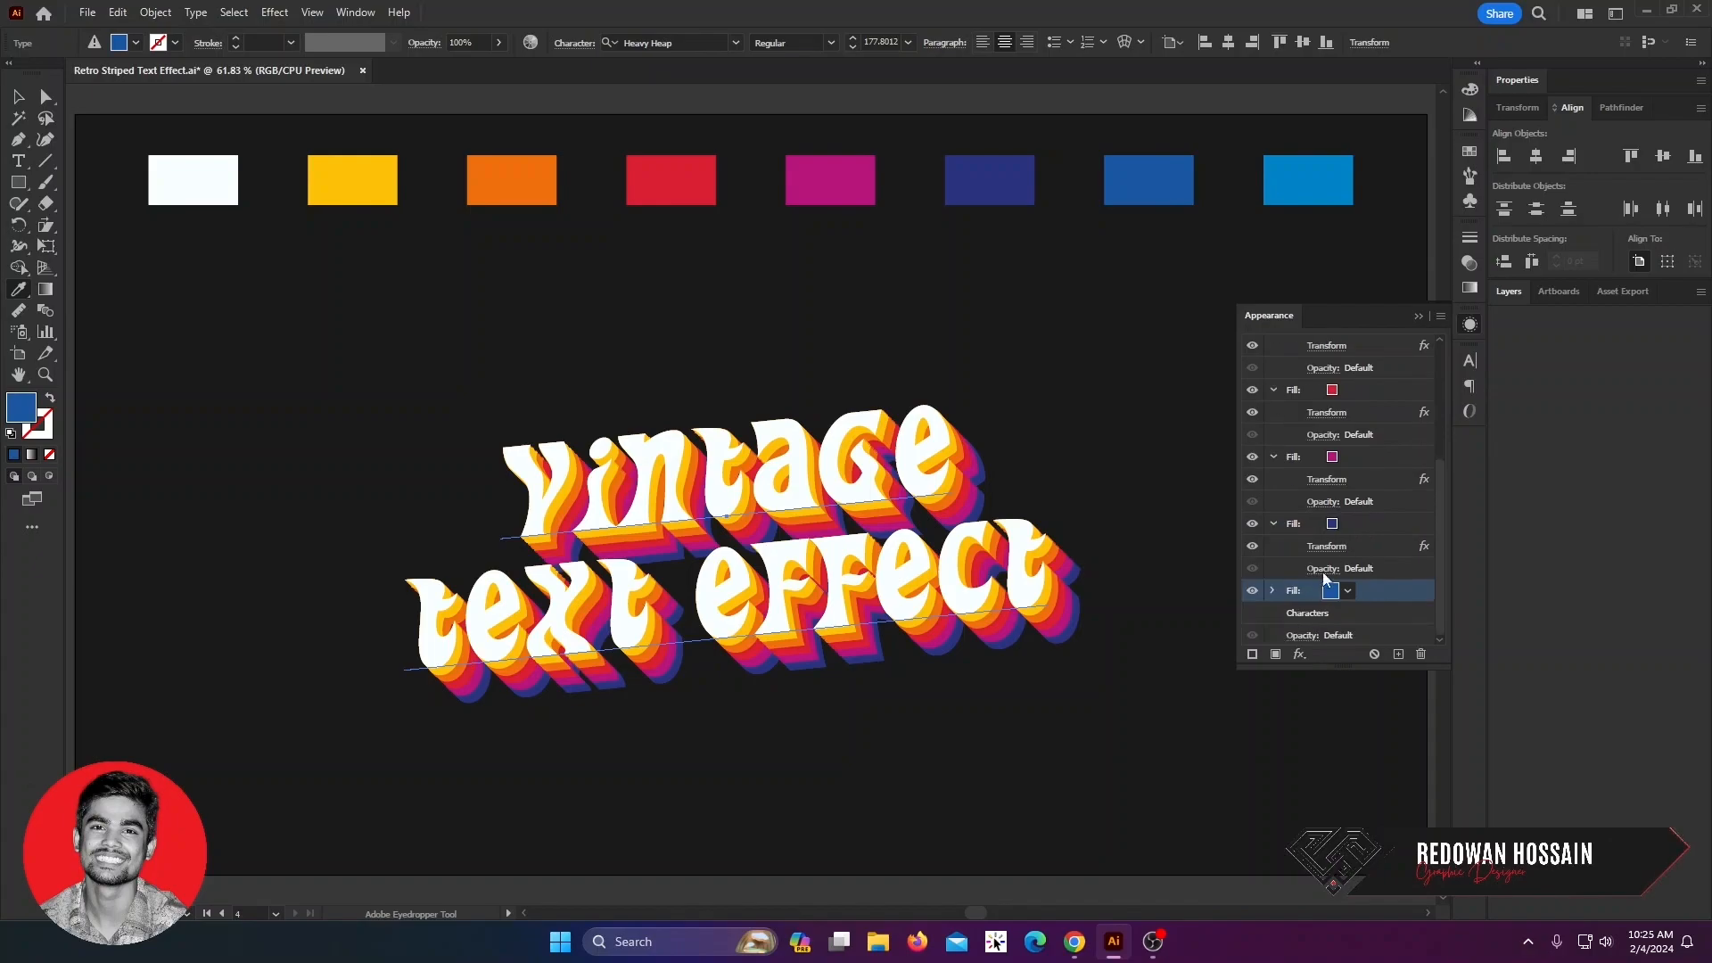
- Set the medium blue fill's Transform effect to 60 copies
{"action": "left_click", "coordinate": [1273, 591]}
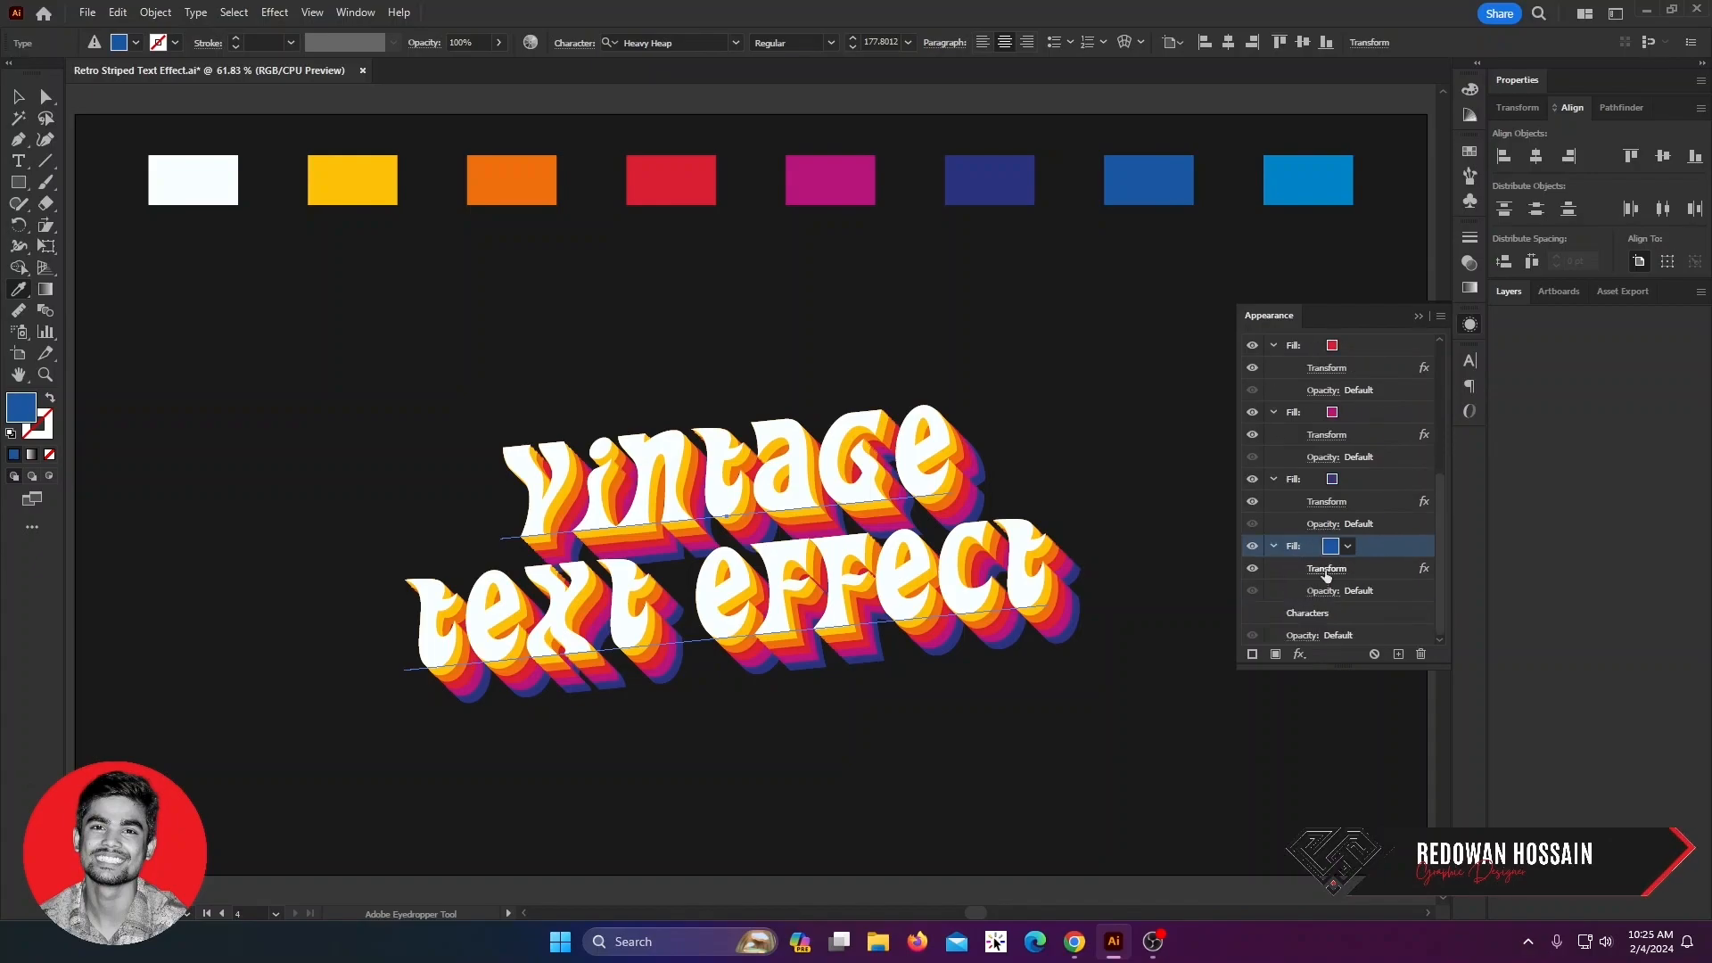
{"action": "left_click", "coordinate": [1325, 576]}
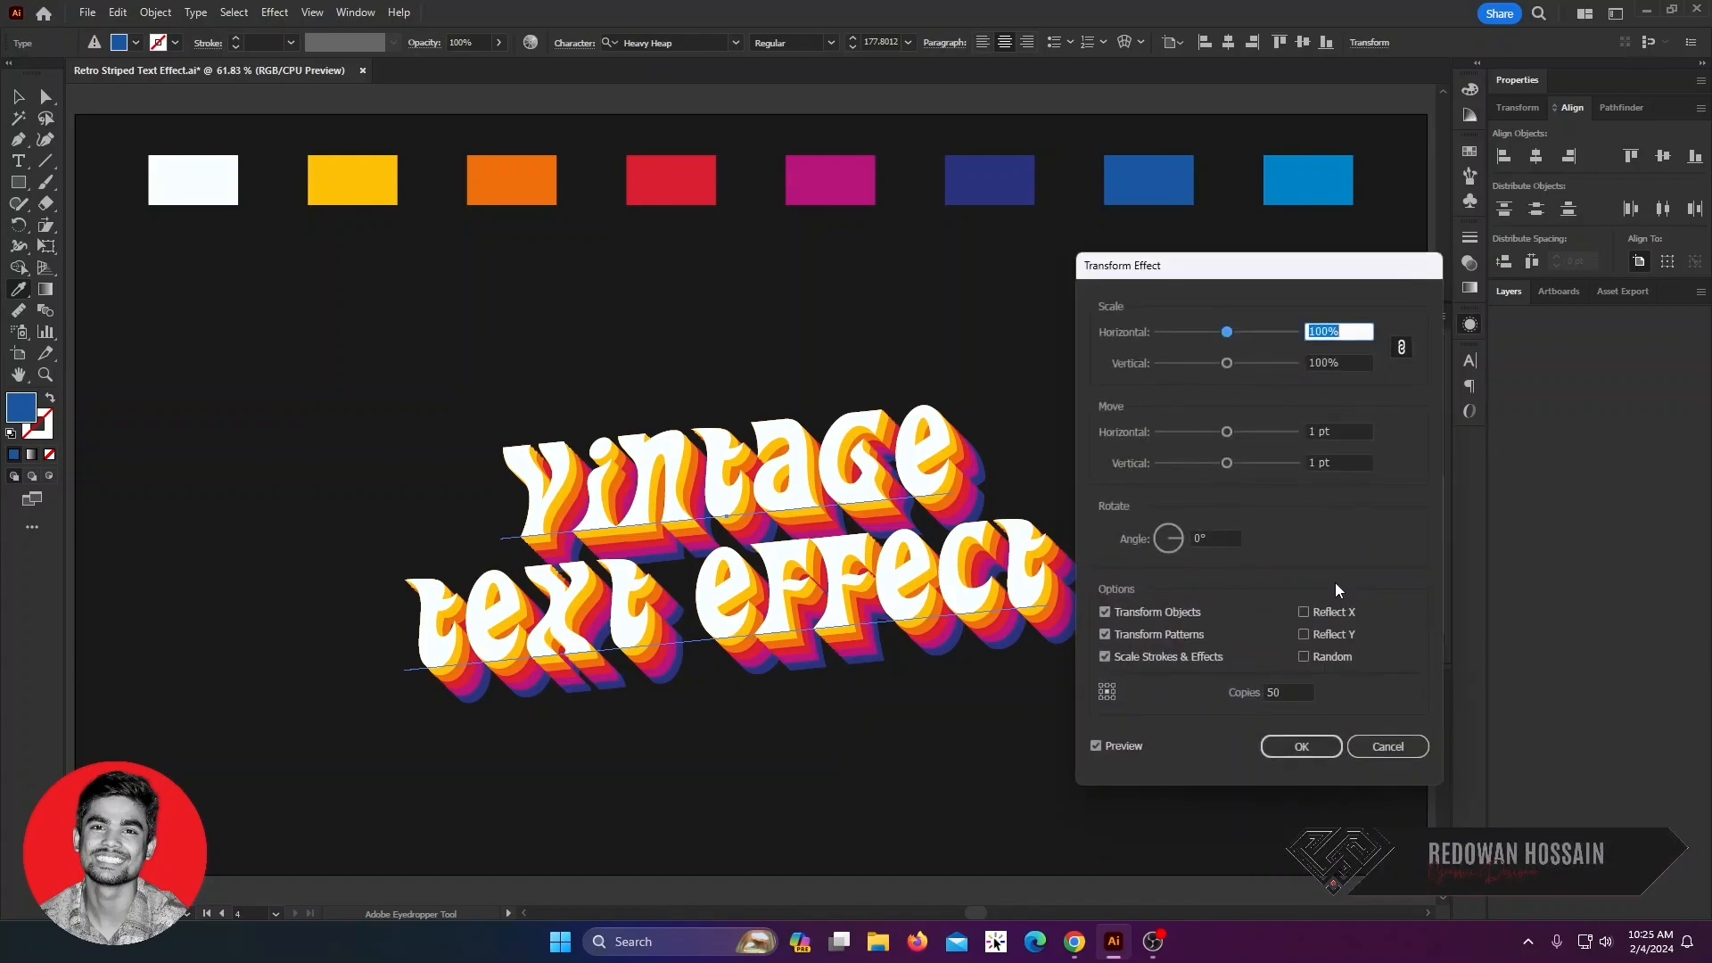
{"action": "left_click", "coordinate": [1288, 688]}
{"action": "type", "text": "60"}
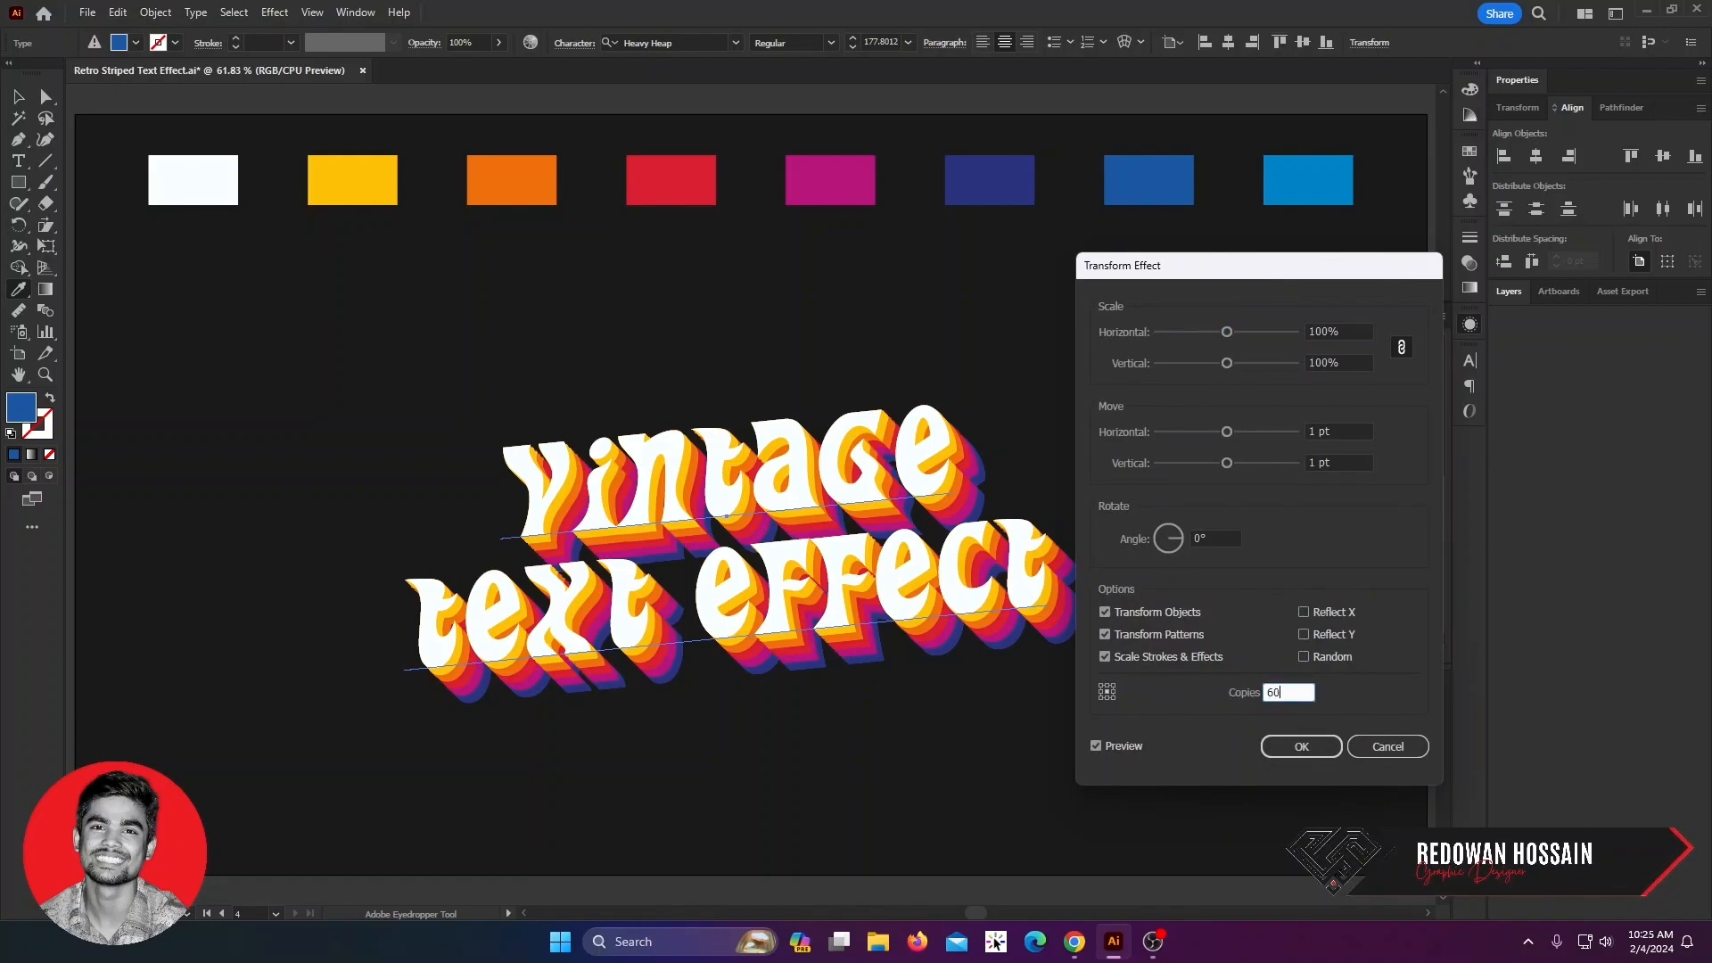
{"action": "left_click", "coordinate": [1298, 749]}
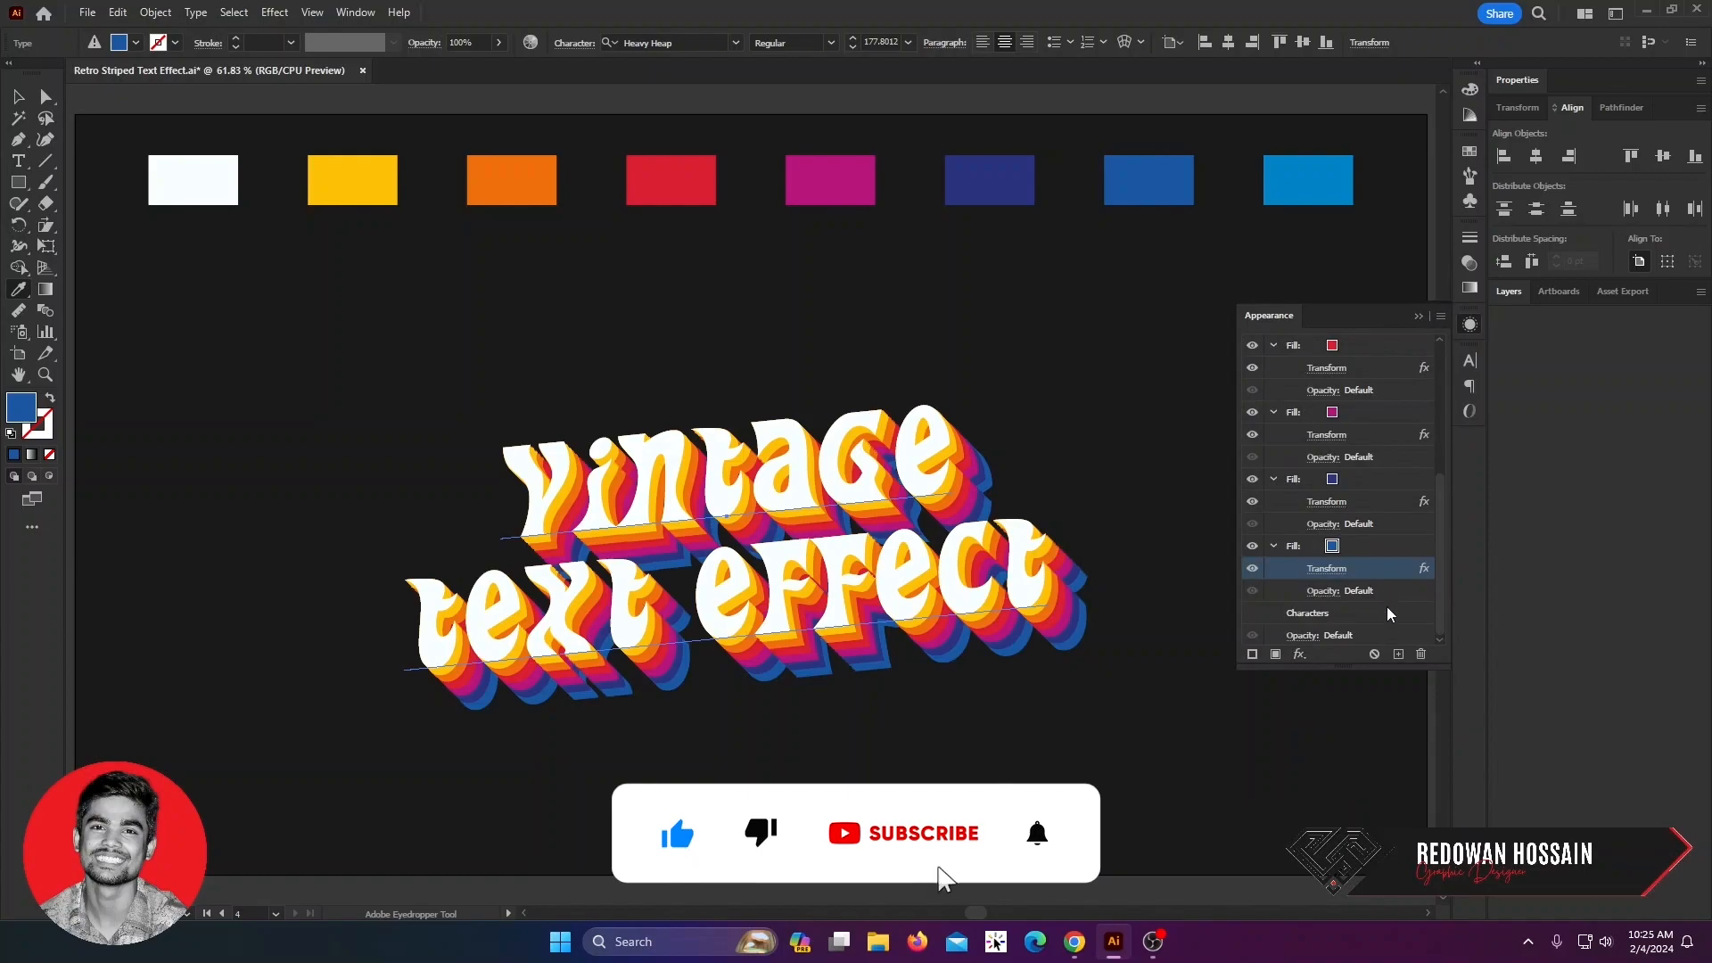
- Duplicate the medium blue fill and color the lower copy with the palette's light blue
{"action": "left_click_drag", "start_coordinate": [1364, 546], "coordinate": [1401, 655]}
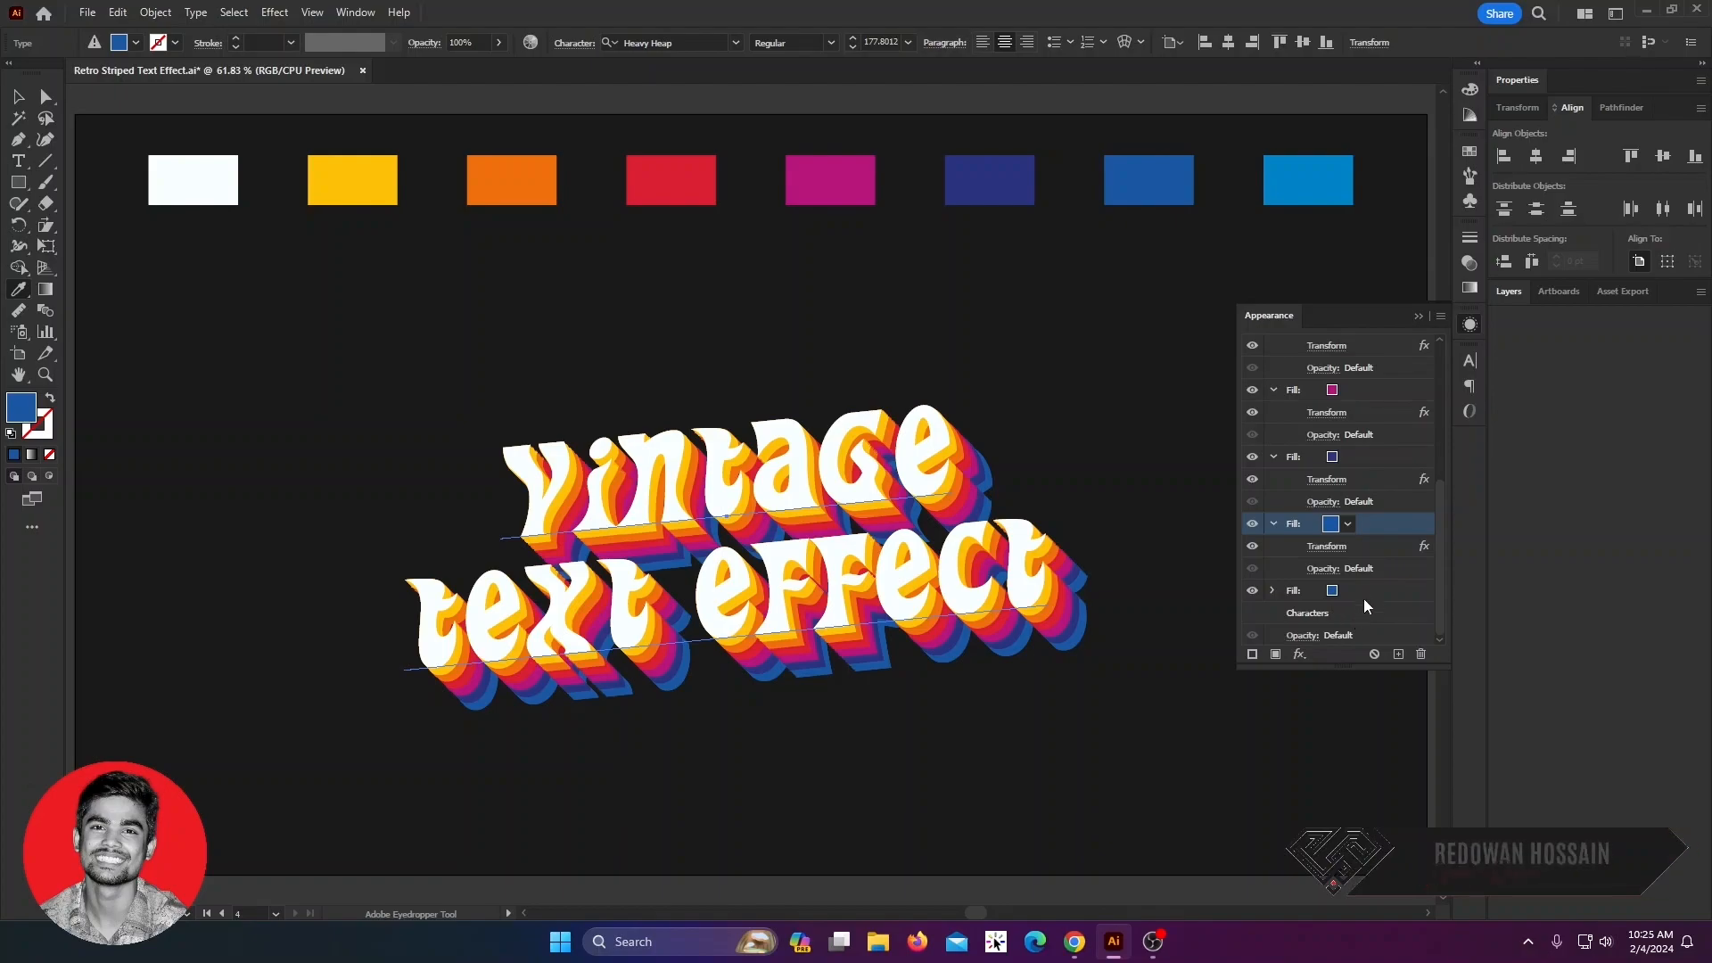
{"action": "left_click", "coordinate": [1362, 591]}
{"action": "left_click", "coordinate": [1307, 179]}
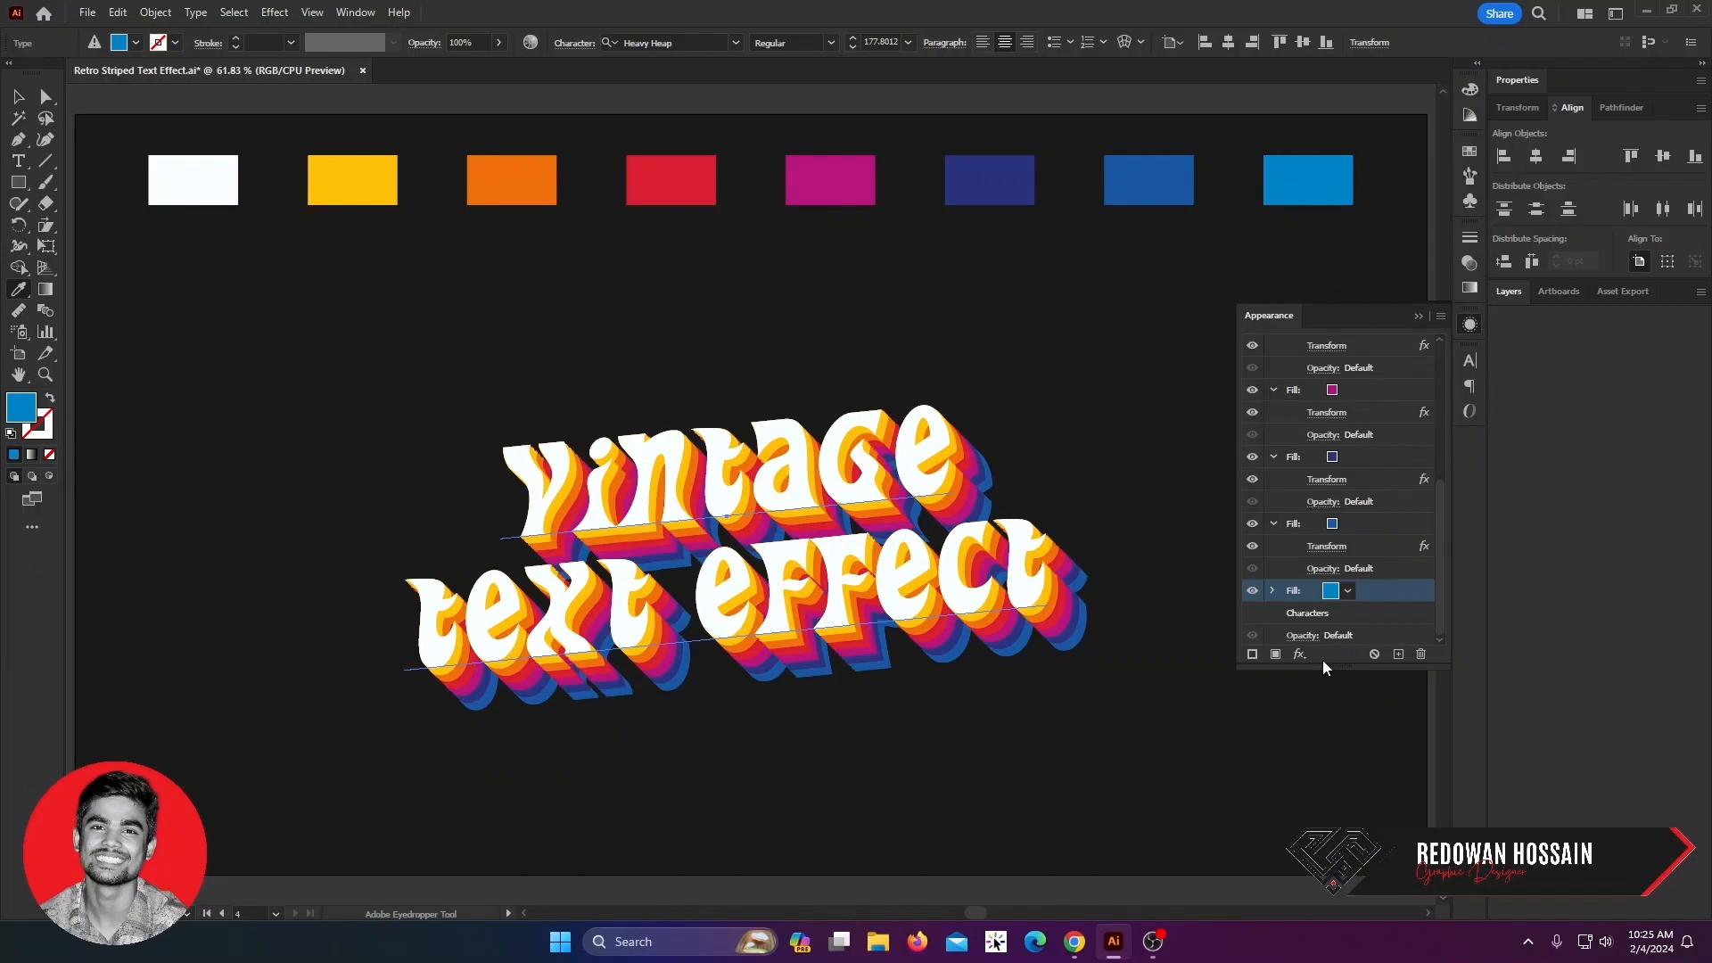
- Set the light blue fill's Transform effect to 70 copies and put away the appearance settings
{"action": "left_click", "coordinate": [1272, 590]}
{"action": "left_click", "coordinate": [1335, 614]}
{"action": "type", "text": "70"}
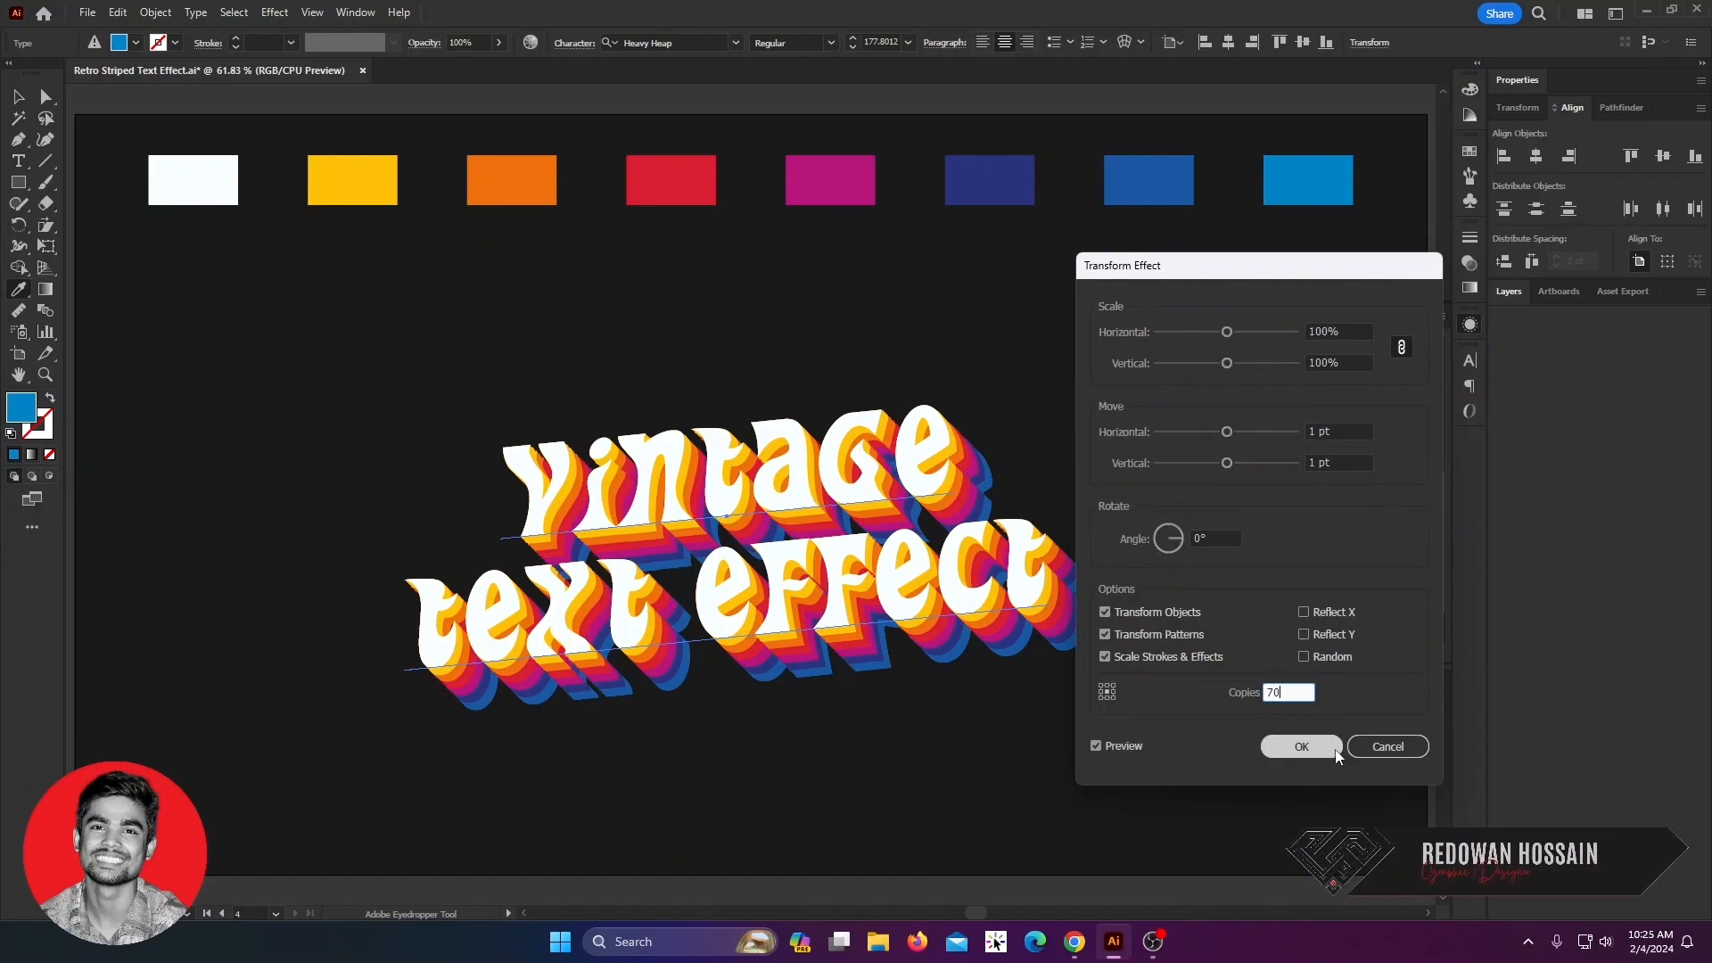
{"action": "left_click", "coordinate": [1301, 747]}
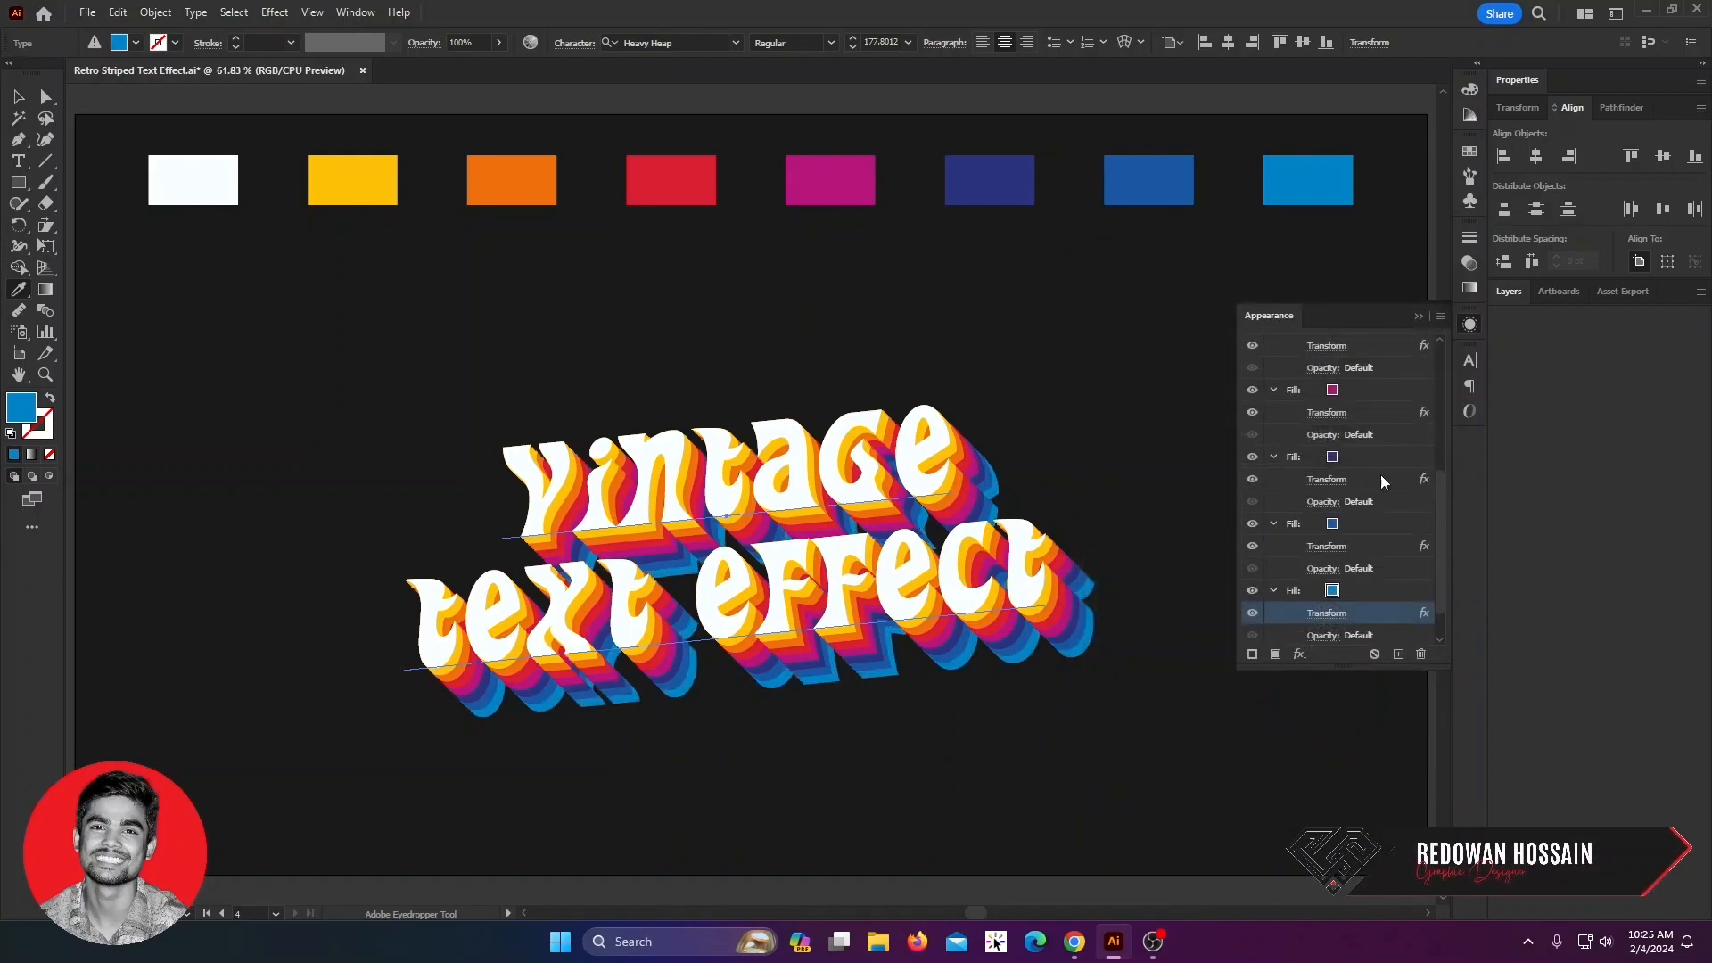
{"action": "left_click", "coordinate": [1417, 316]}
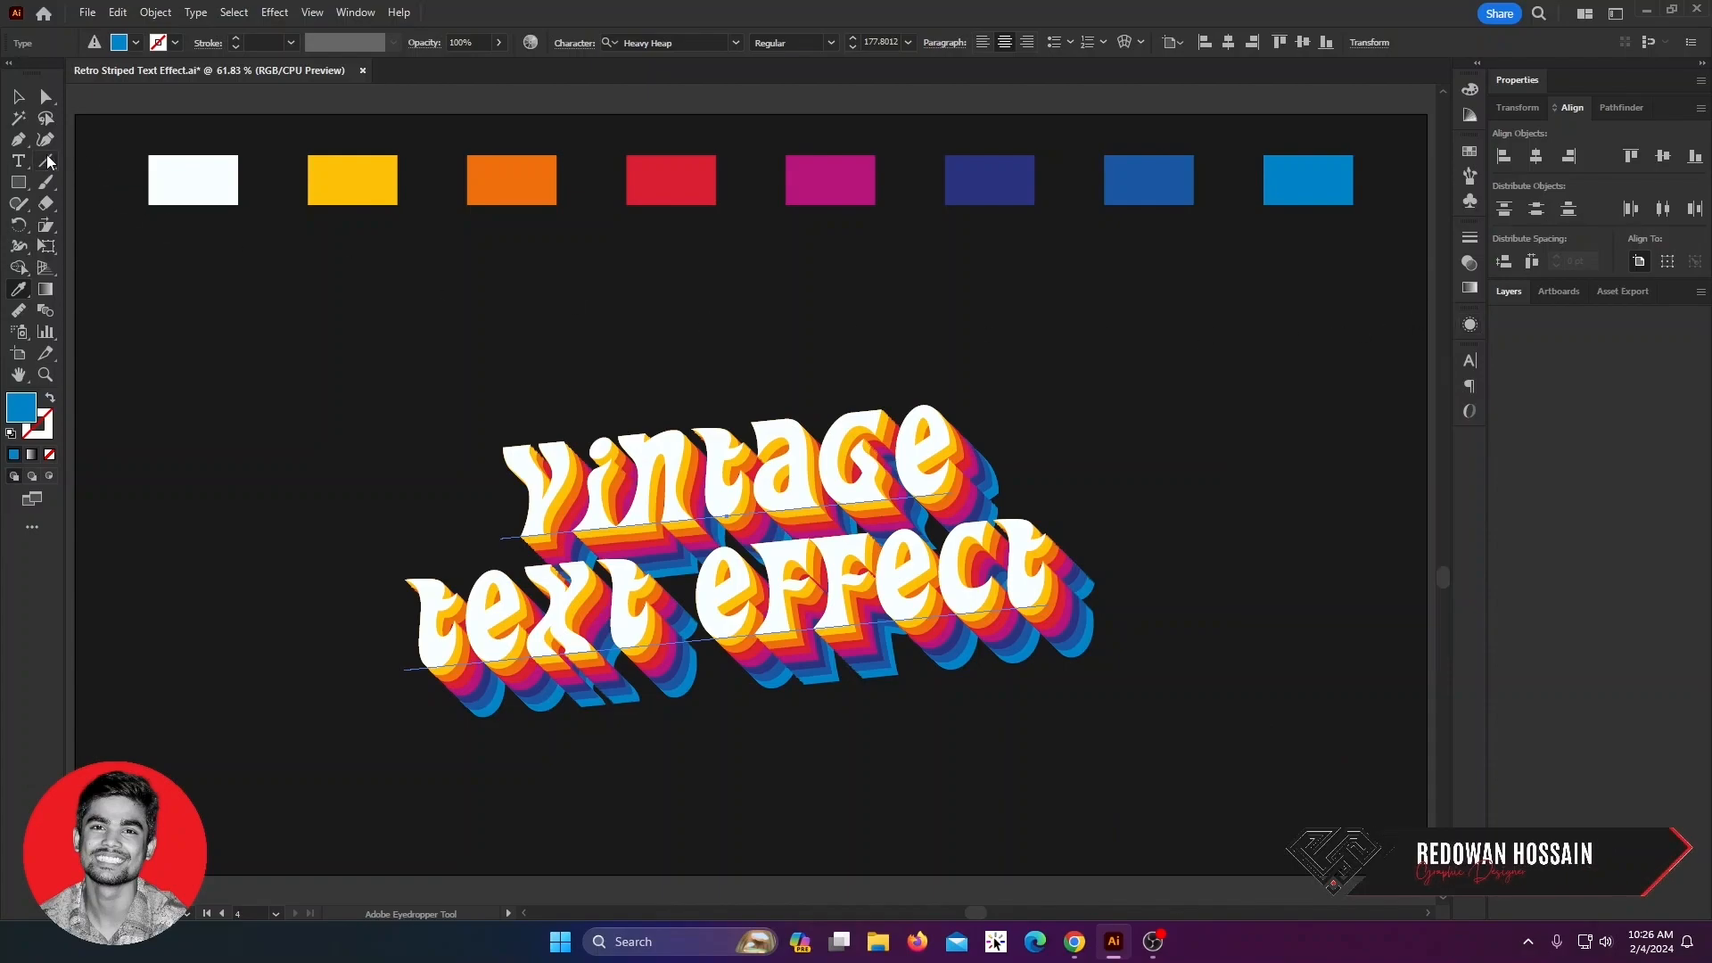
- Enlarge the text to about 259 pt from its center and nudge it slightly up and to the left
{"action": "left_click", "coordinate": [27, 101]}
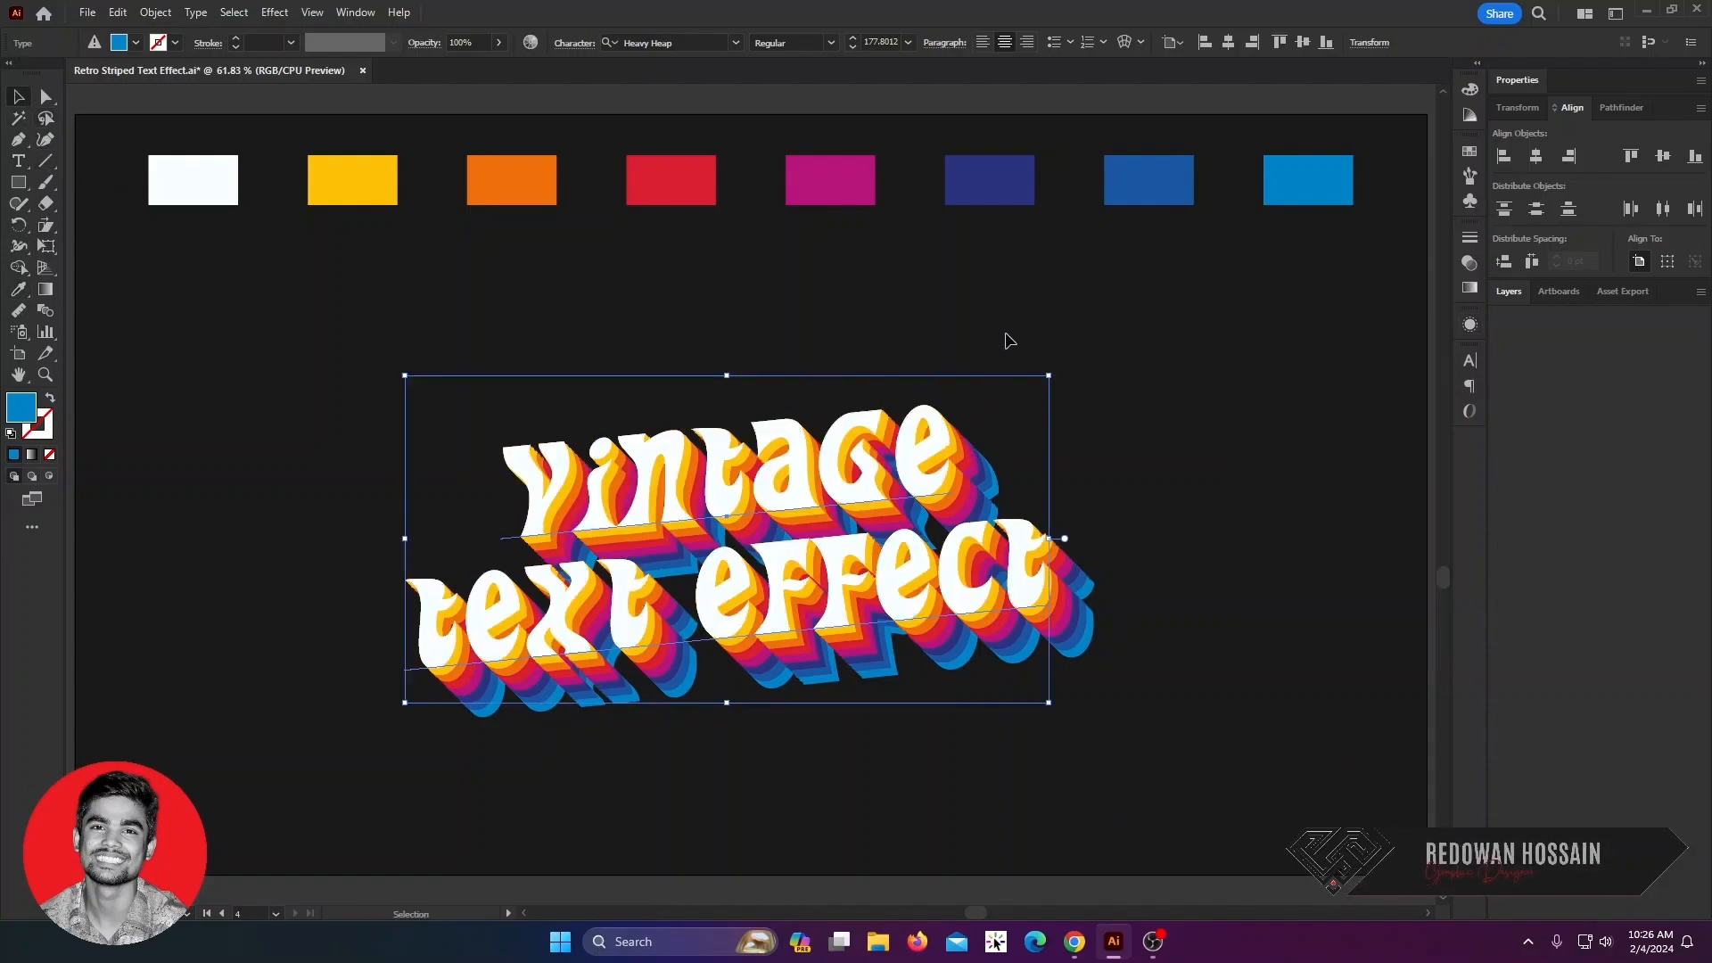
{"action": "left_click_drag", "start_coordinate": [1048, 702], "coordinate": [1205, 785]}
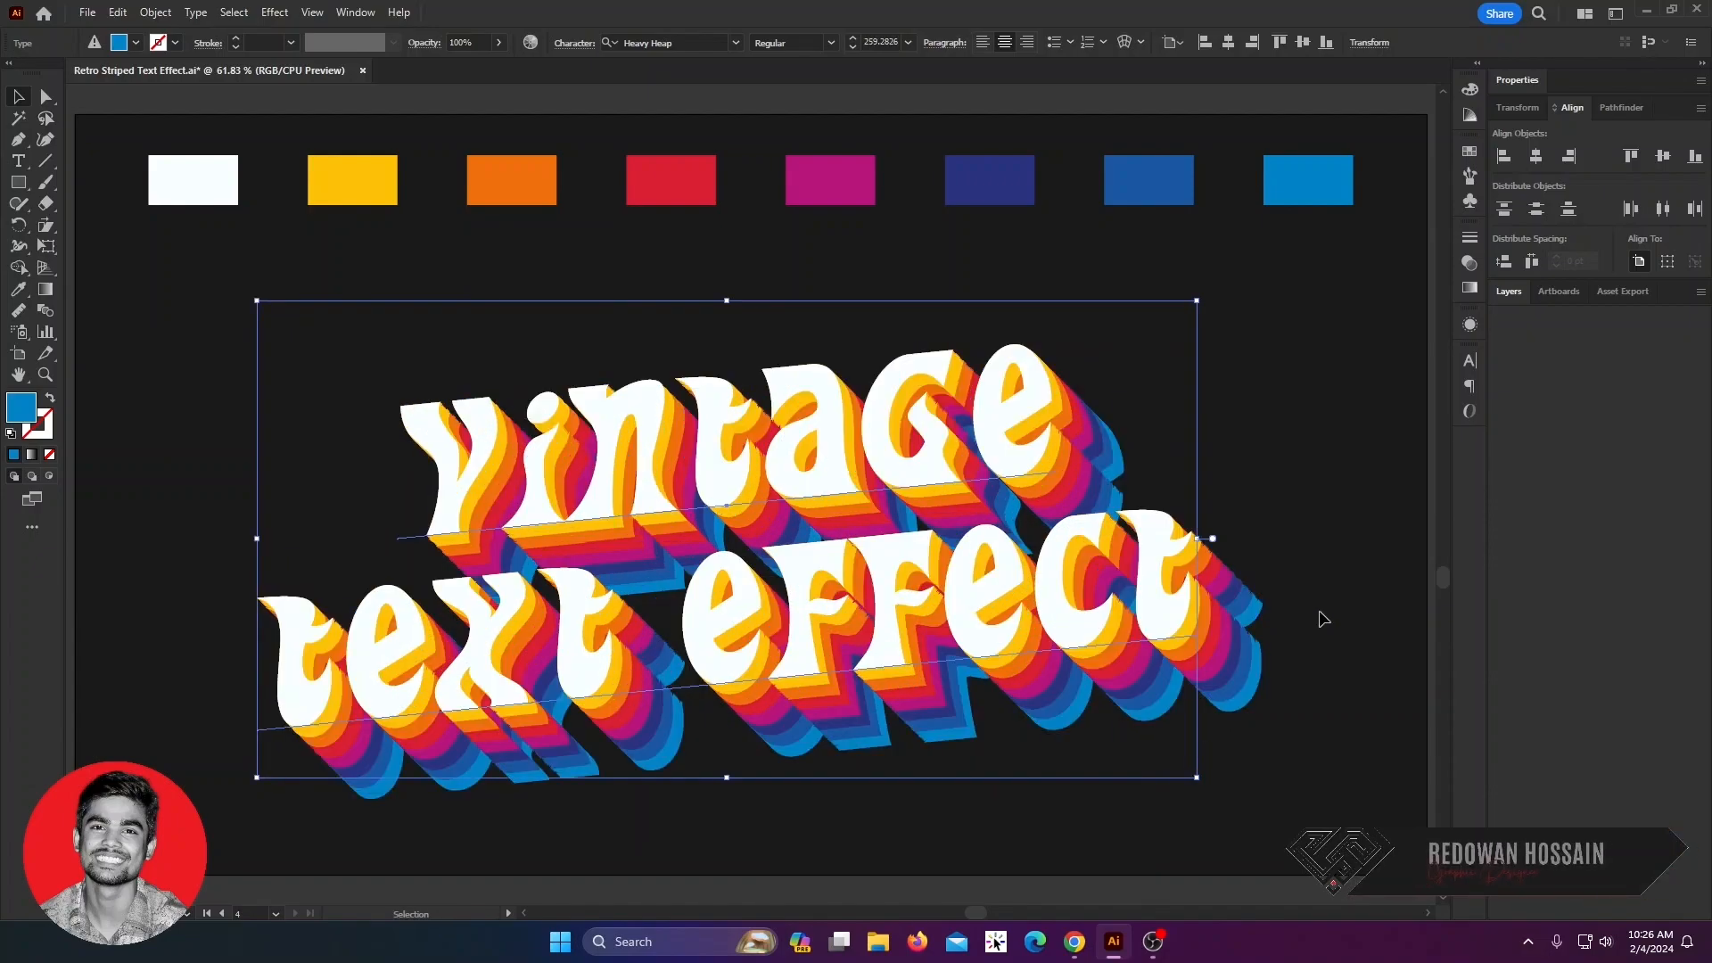
{"action": "left_click", "coordinate": [1316, 615]}
{"action": "left_click_drag", "start_coordinate": [1179, 663], "coordinate": [1168, 647]}
{"action": "left_click", "coordinate": [1328, 784]}
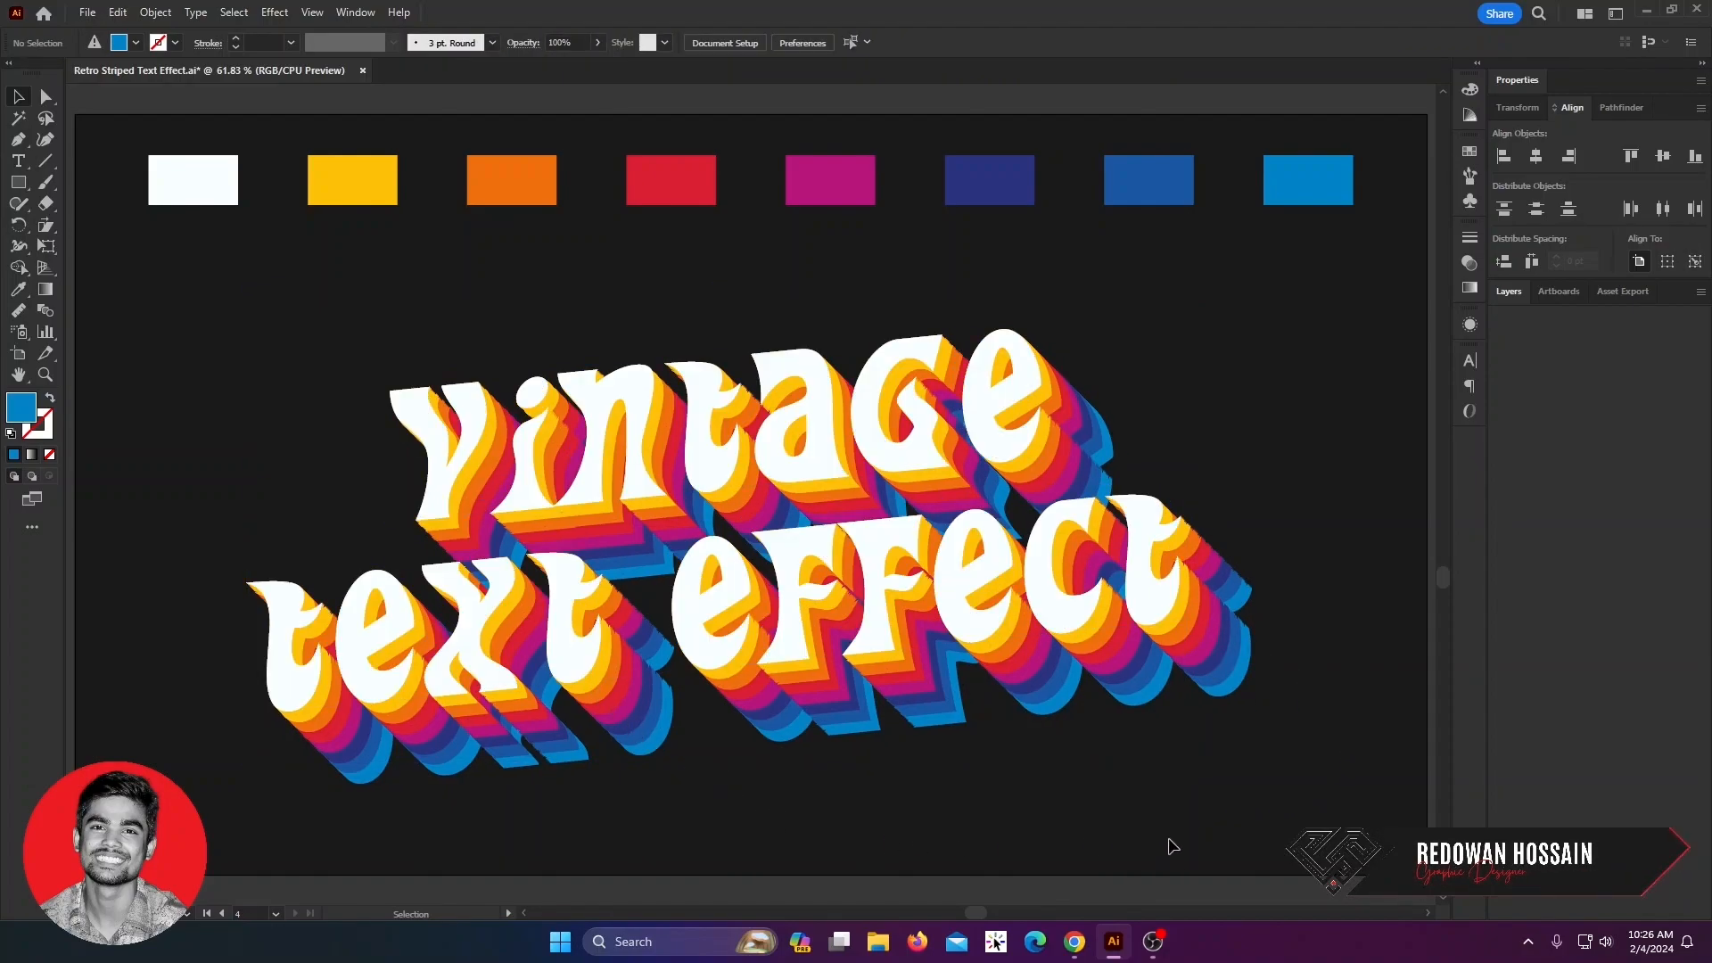
- Replace the whole "Vintage Text Effect" wording with "winter", keeping the striped effect
{"action": "scroll", "coordinate": [1183, 790], "scroll_direction": "down", "scroll_amount": 1}
{"action": "scroll", "coordinate": [1128, 759], "scroll_direction": "up", "scroll_amount": 1}
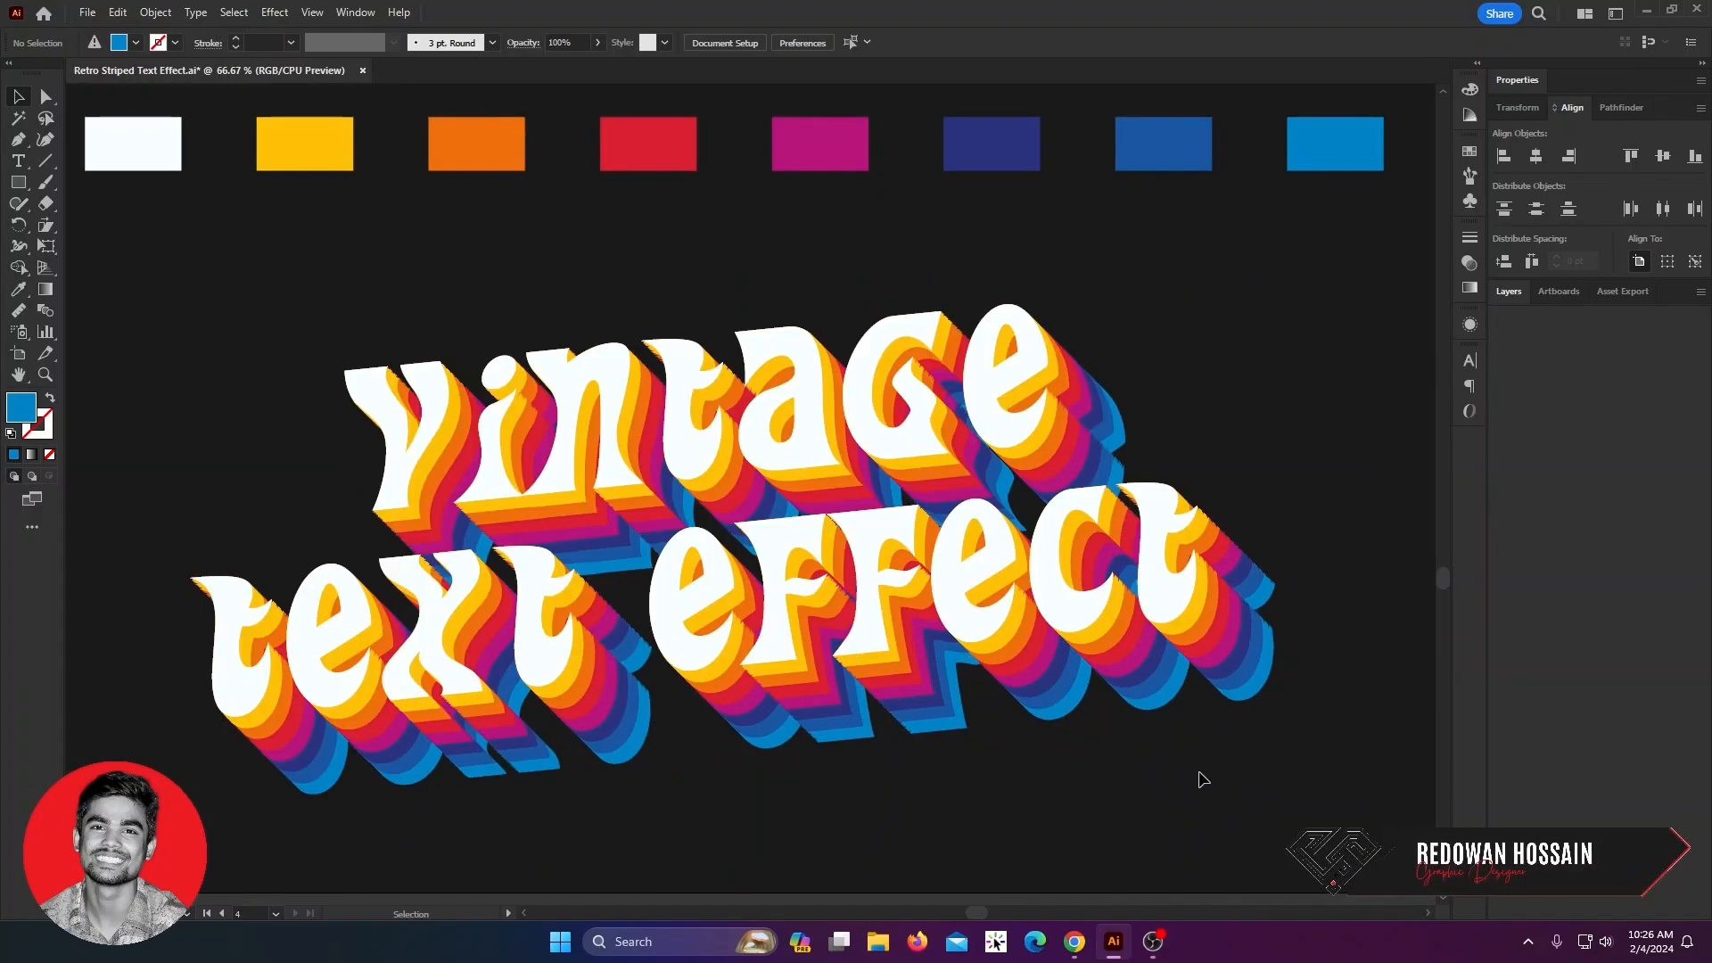
{"action": "scroll", "coordinate": [955, 793], "scroll_direction": "down", "scroll_amount": 1}
{"action": "scroll", "coordinate": [853, 634], "scroll_direction": "up", "scroll_amount": 1}
{"action": "left_click", "coordinate": [854, 635]}
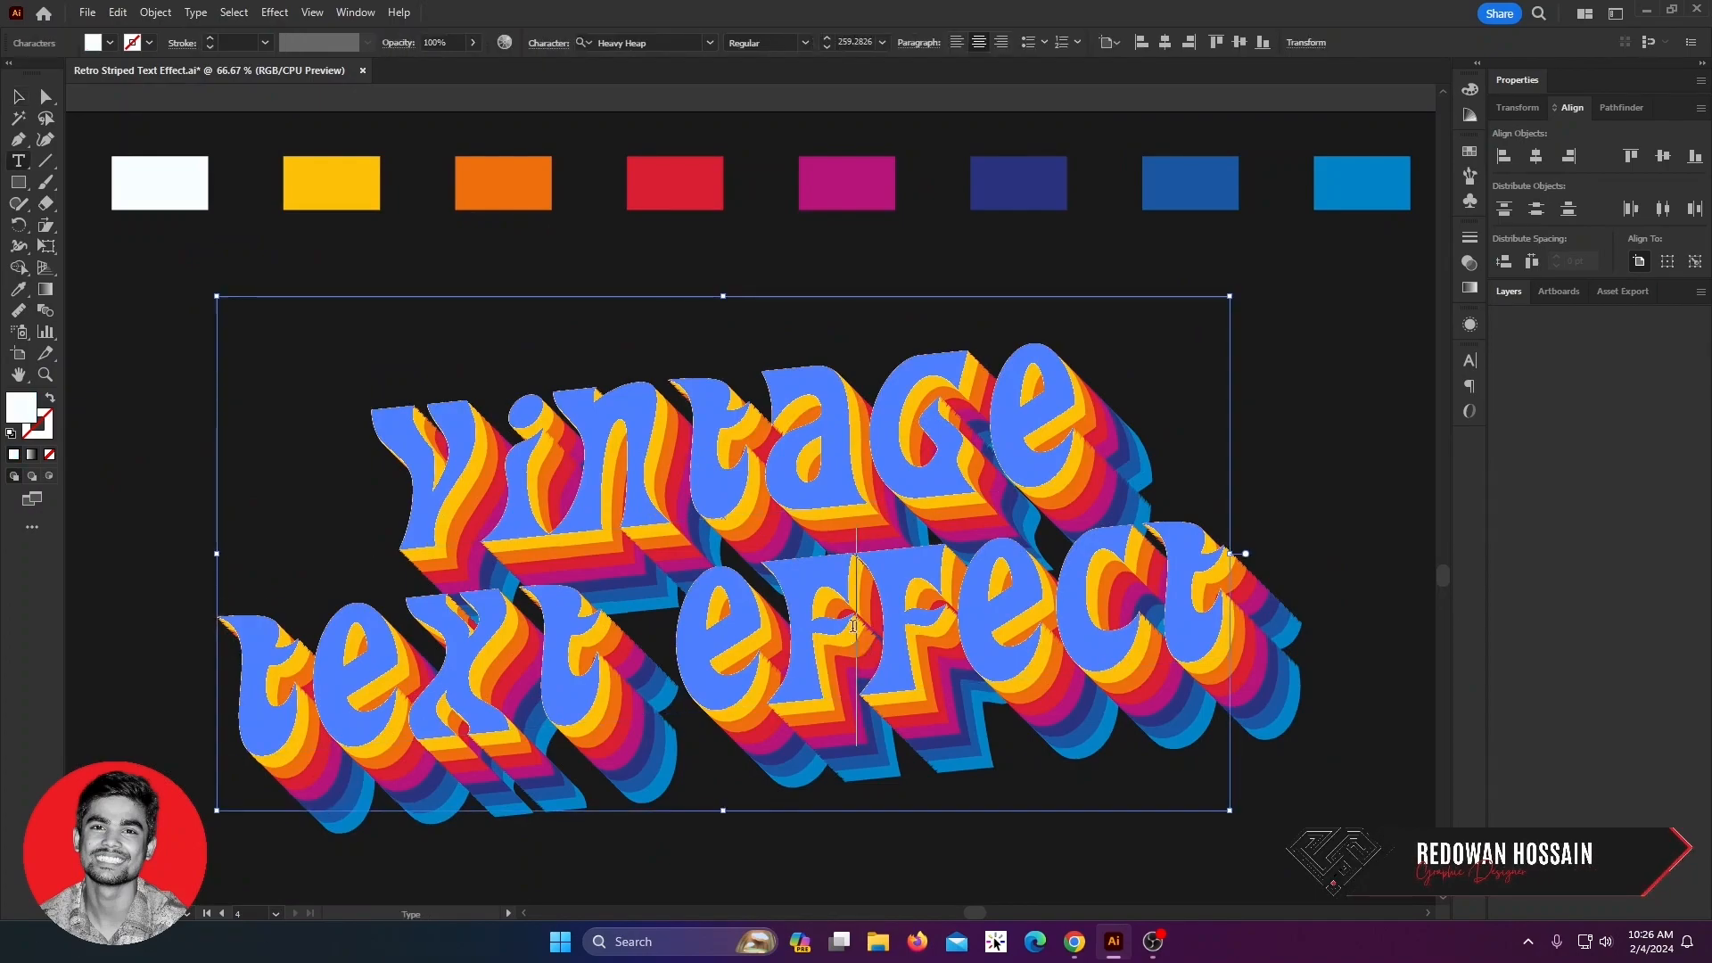
{"action": "key", "text": "ctrl+a"}
{"action": "key", "text": "BackSpace"}
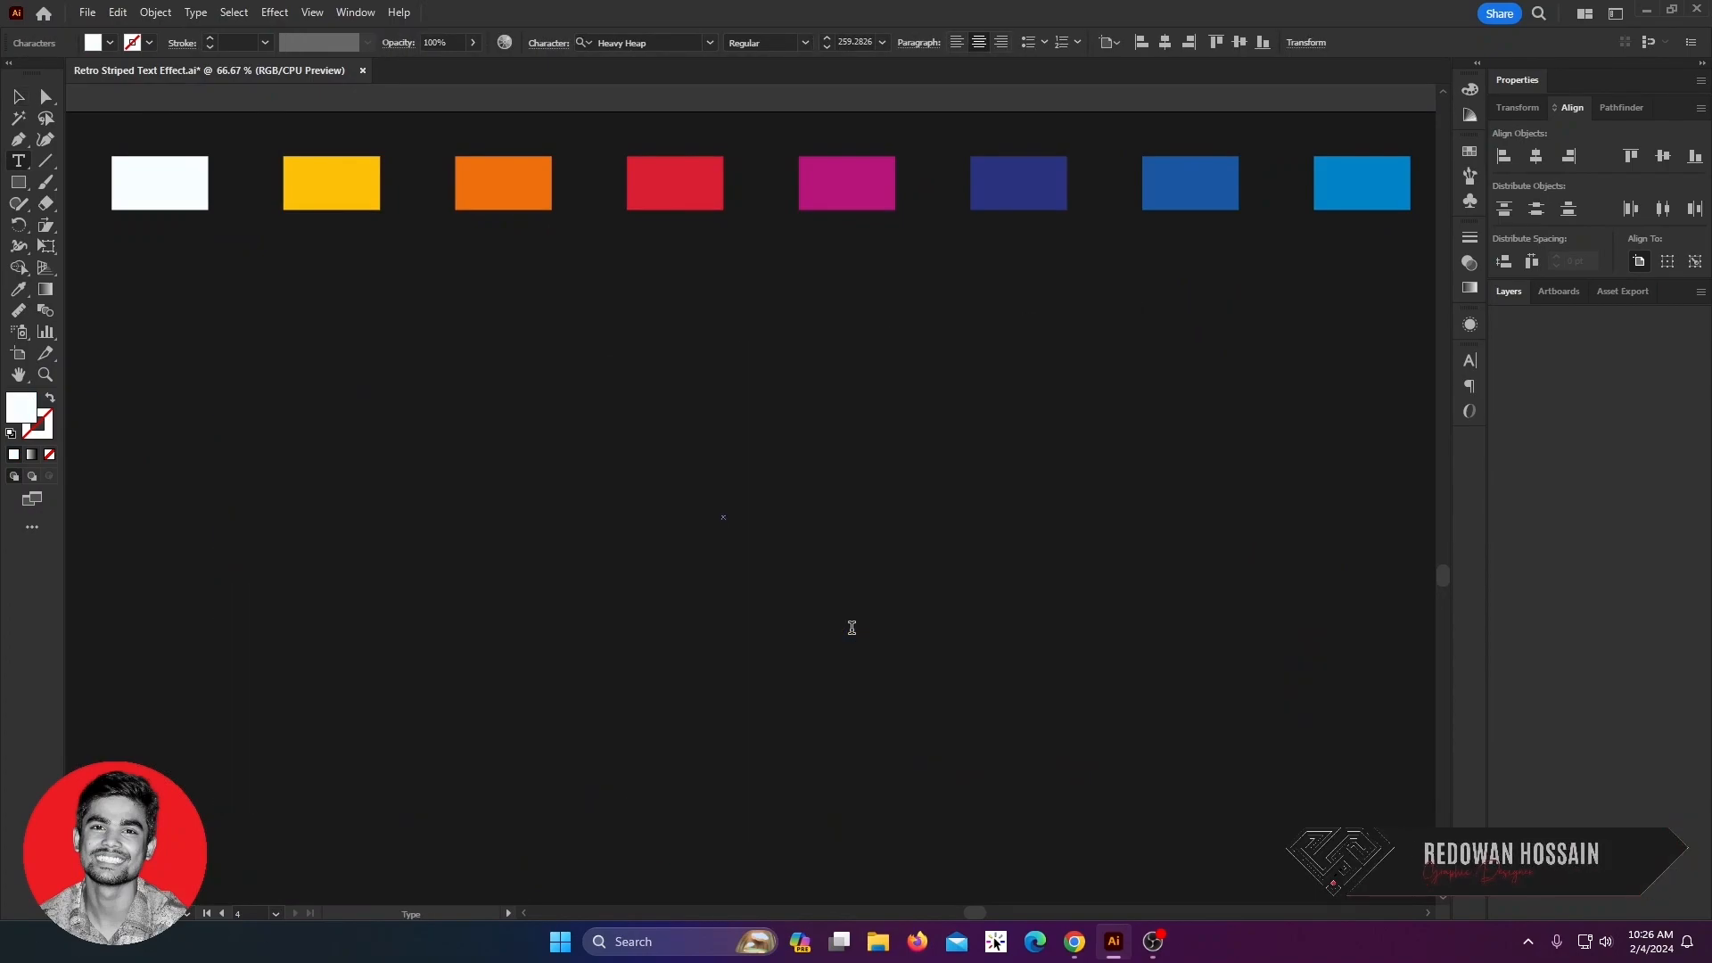
{"action": "type", "text": "win"}
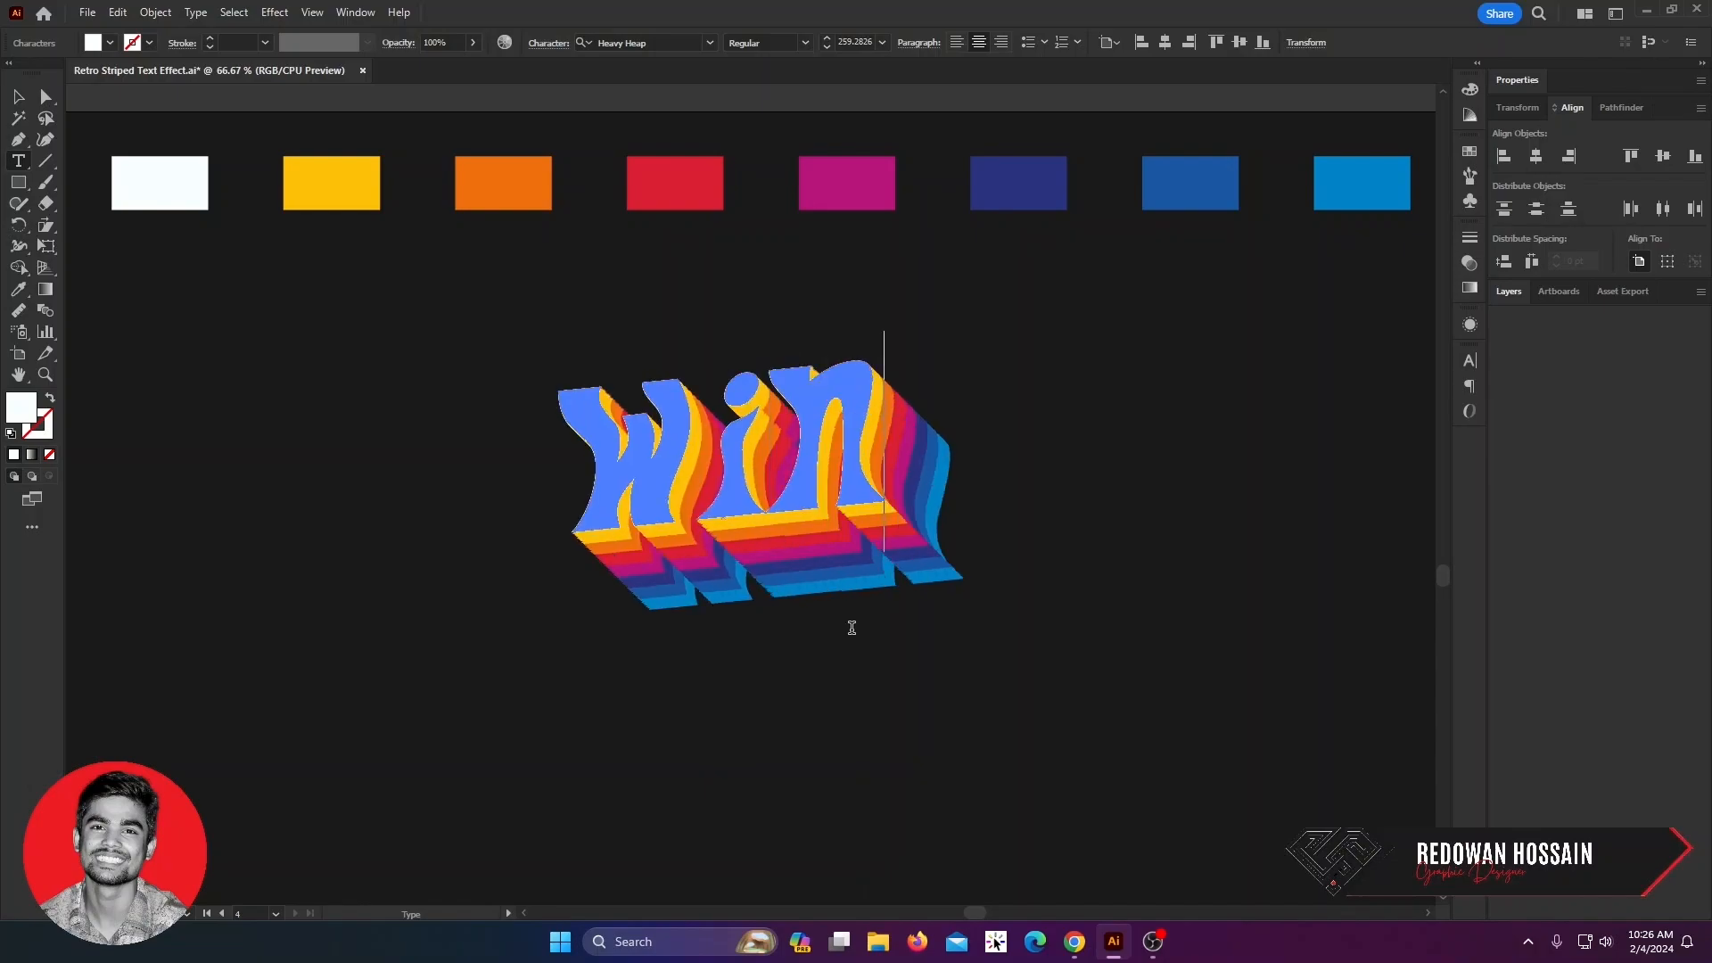
{"action": "type", "text": "ter"}
{"action": "key", "text": "Escape"}
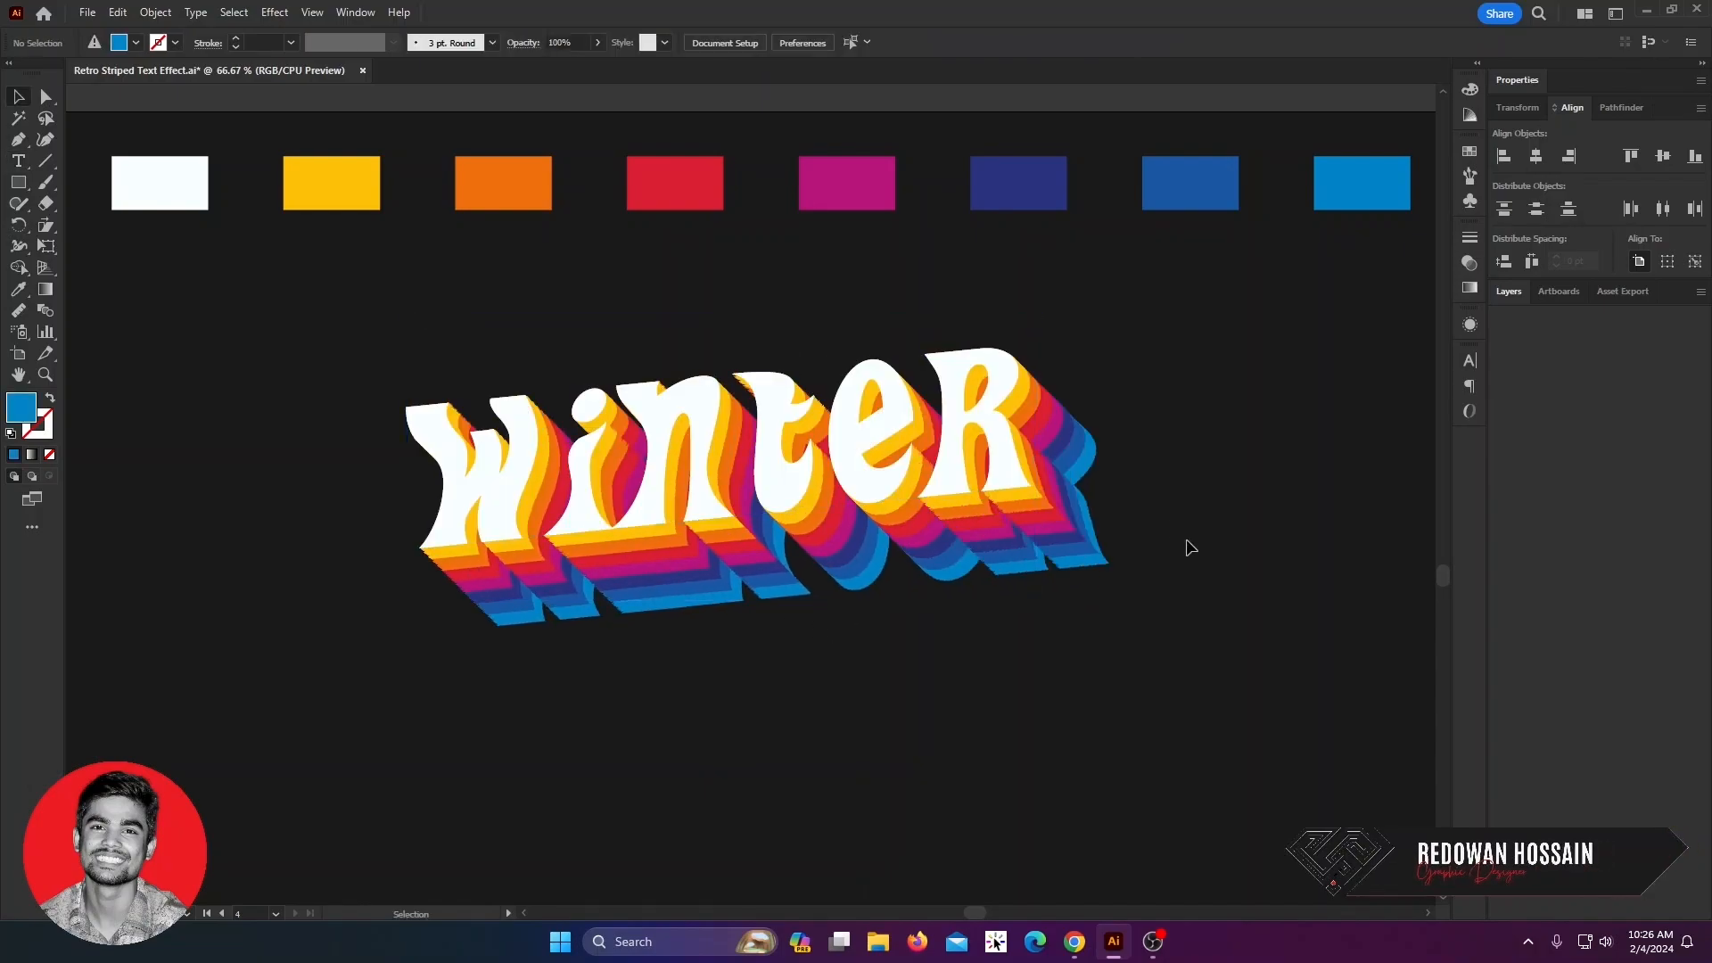
- Move the "winter" text down on the artboard, farther below the color palette, and deselect it
{"action": "left_click_drag", "start_coordinate": [1034, 462], "coordinate": [1045, 621]}
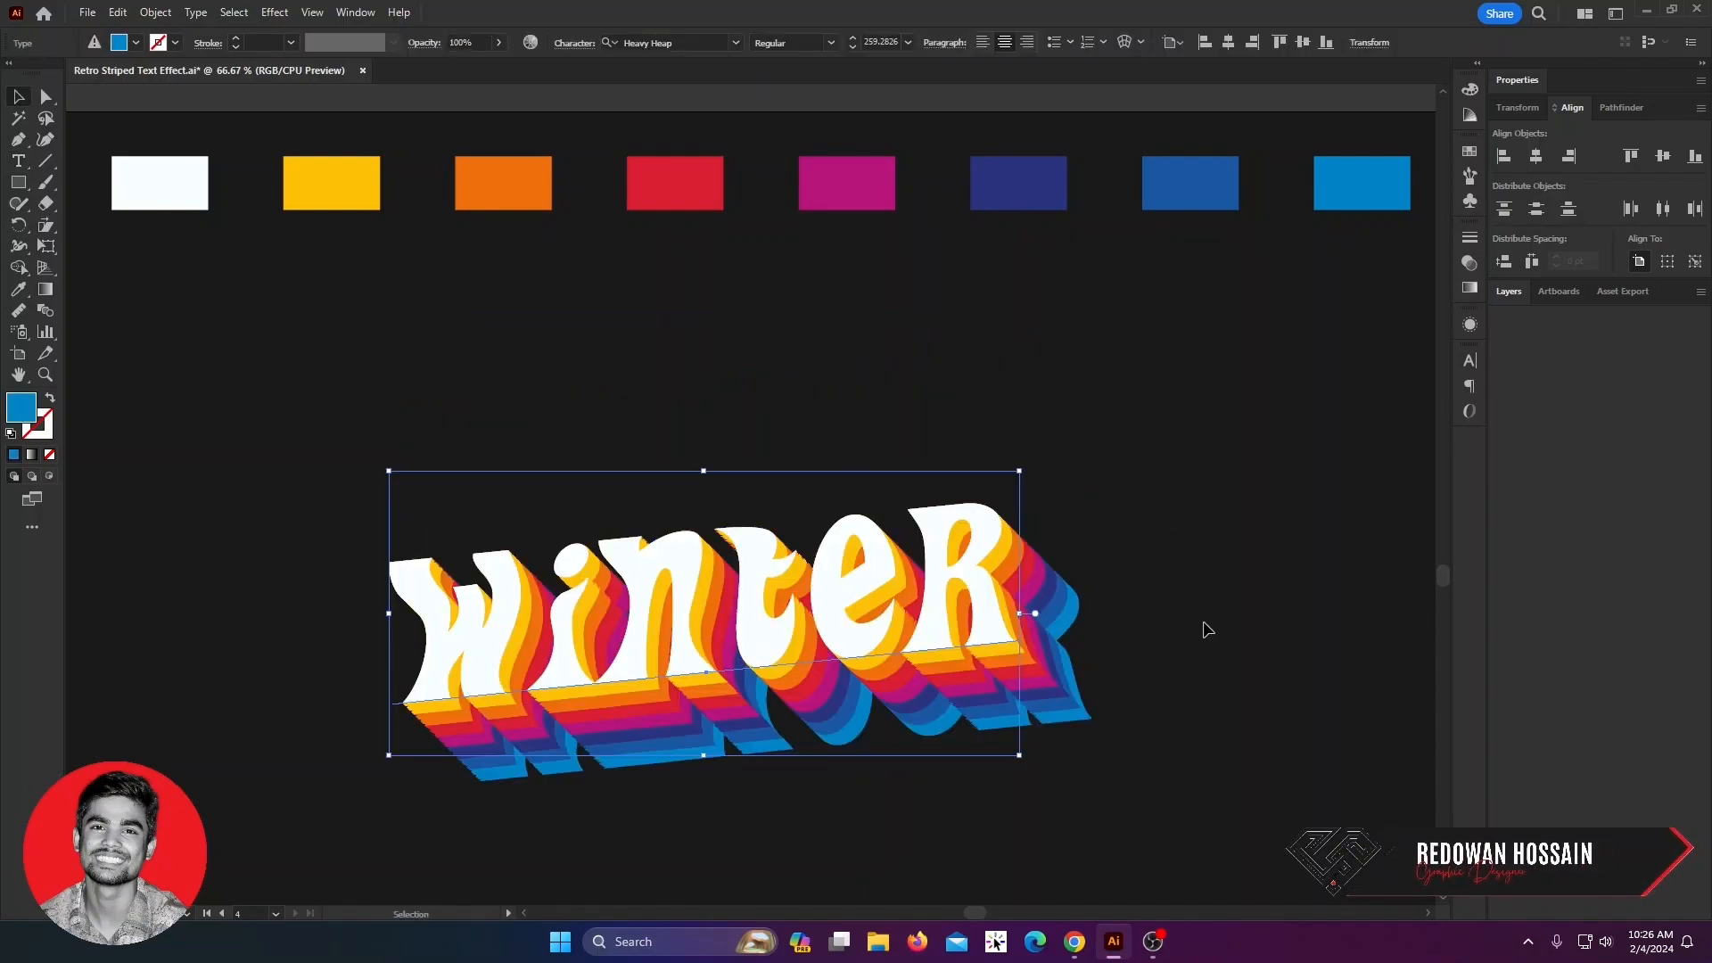
{"action": "left_click", "coordinate": [1254, 719]}
{"action": "left_click_drag", "start_coordinate": [1039, 708], "coordinate": [1036, 671]}
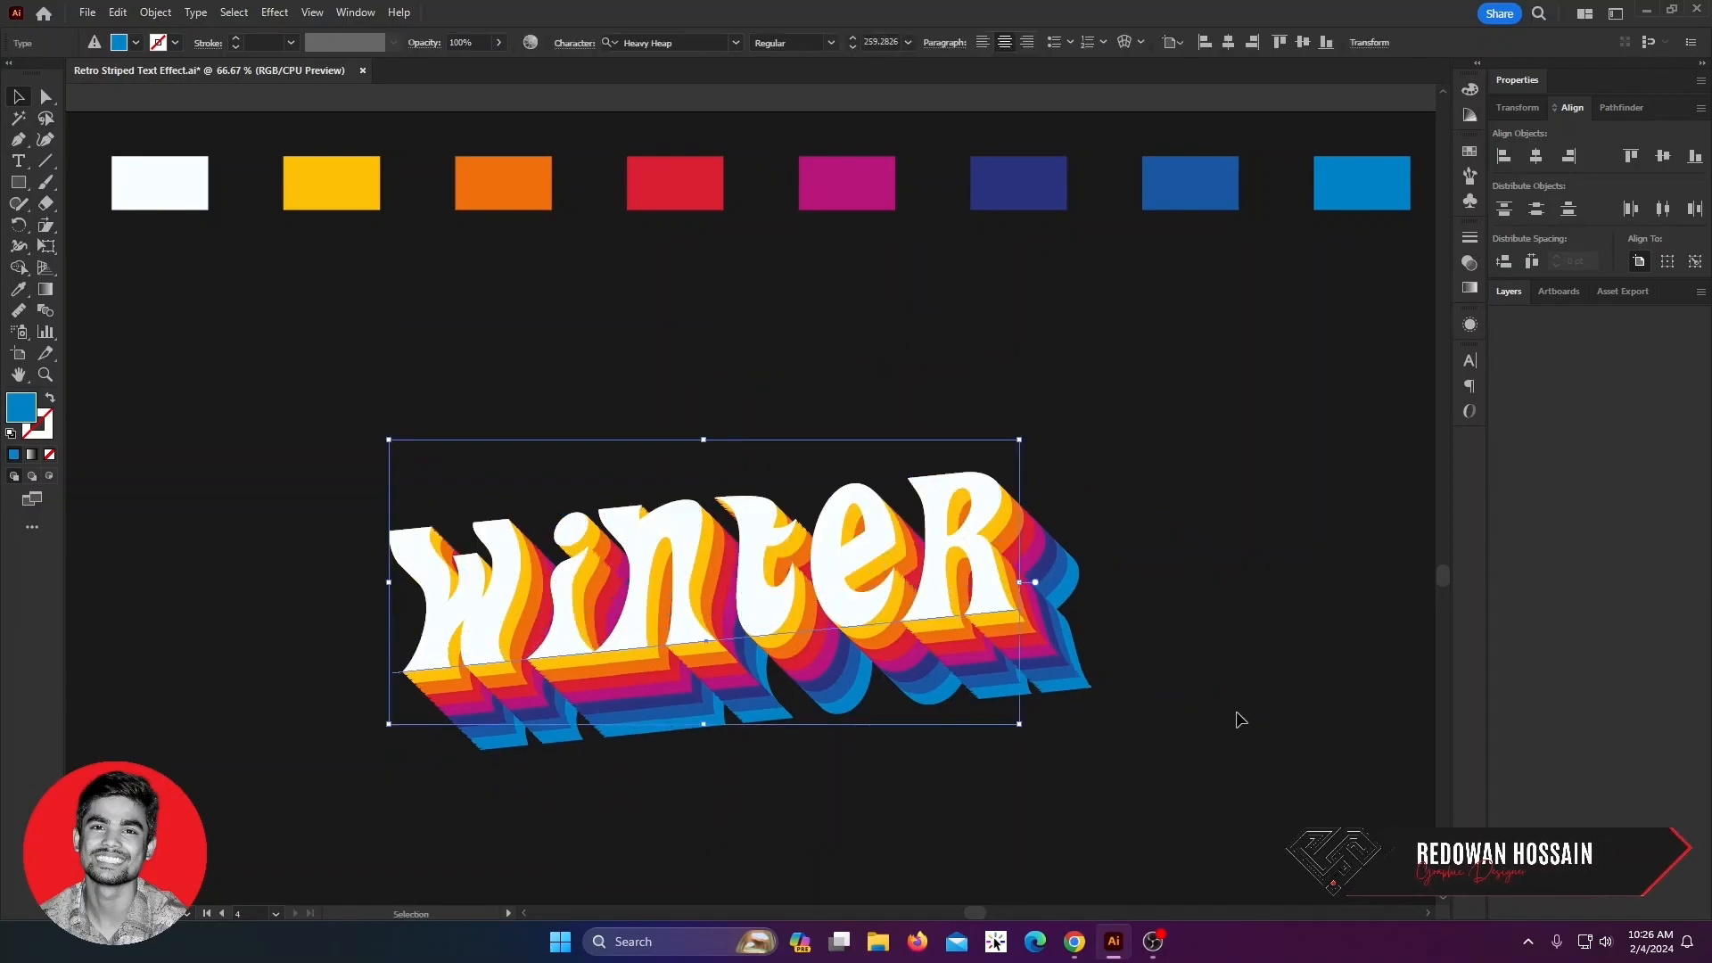
{"action": "left_click", "coordinate": [1236, 720]}
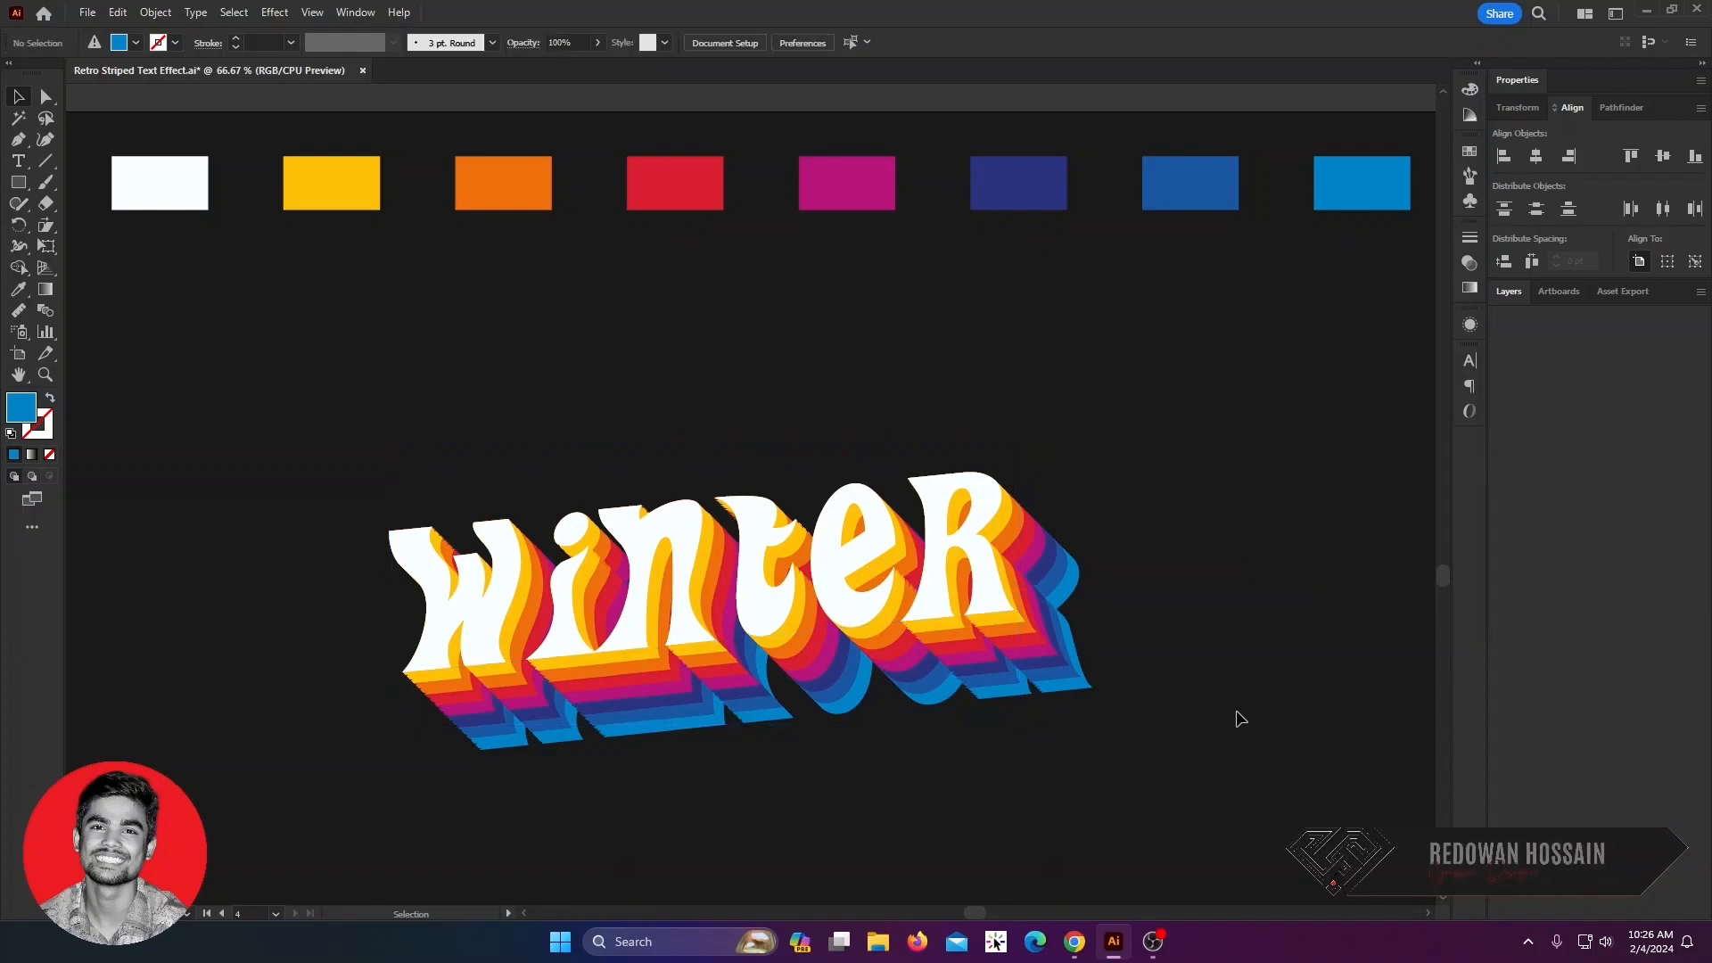
- Change the "winter" text's font to High Jersey and move it about 40 pt left and 41 pt up
{"action": "left_click", "coordinate": [820, 595]}
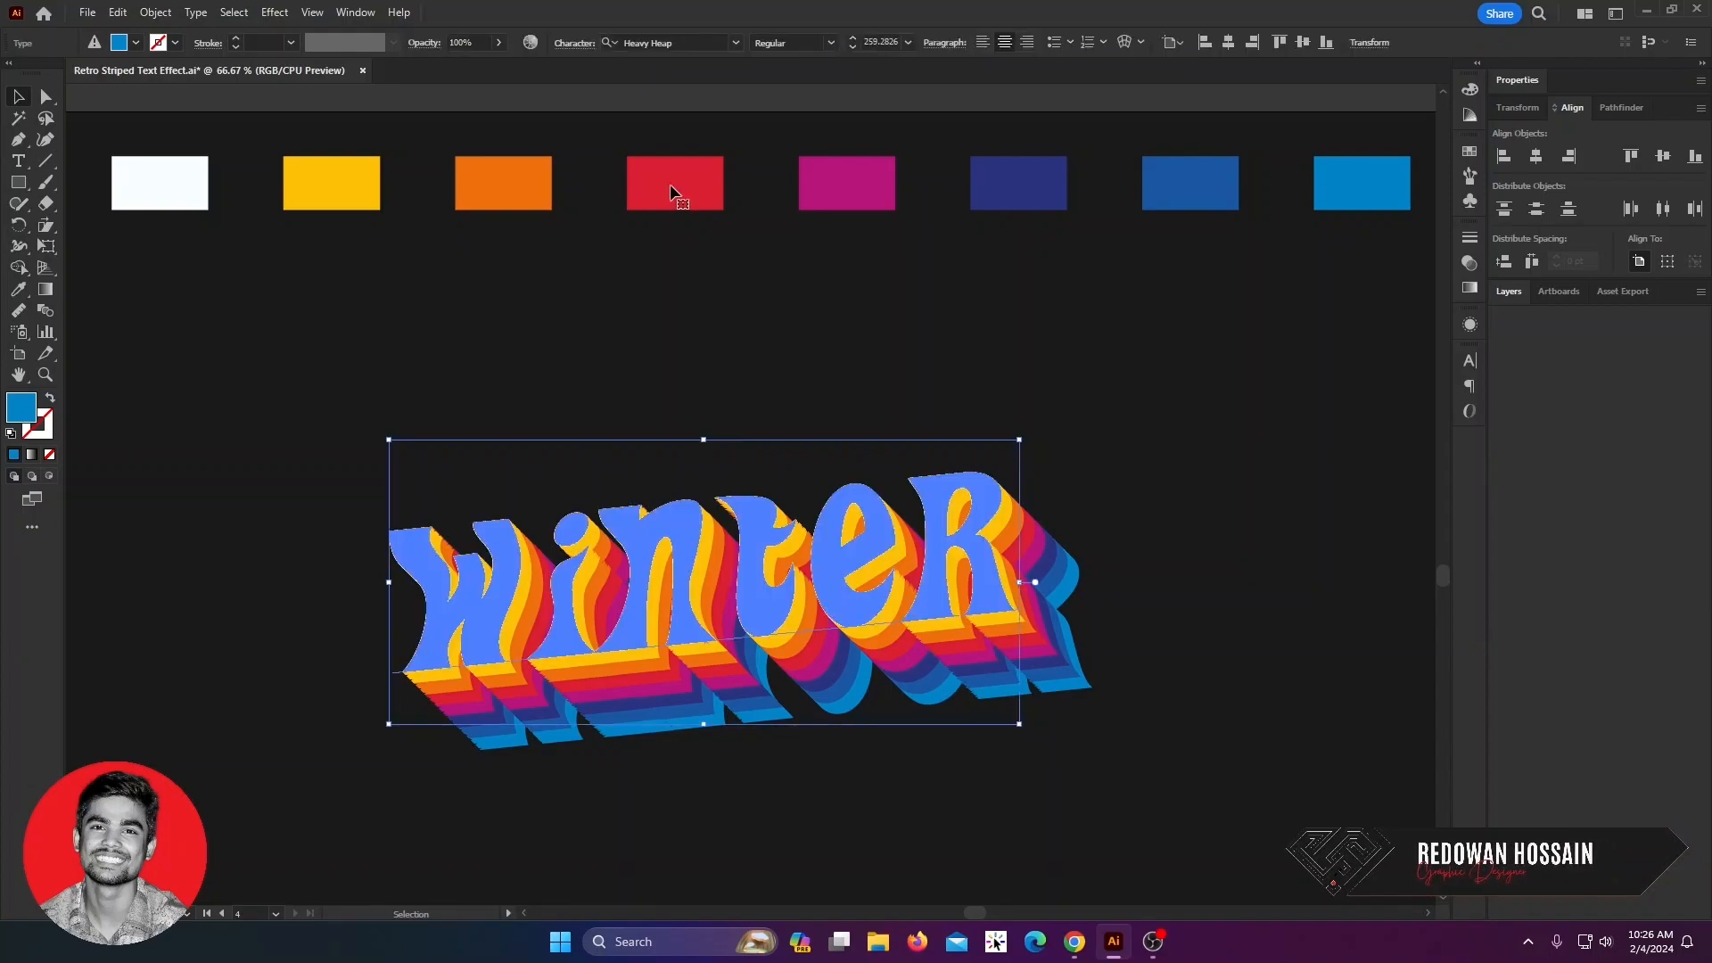
{"action": "left_click", "coordinate": [736, 43]}
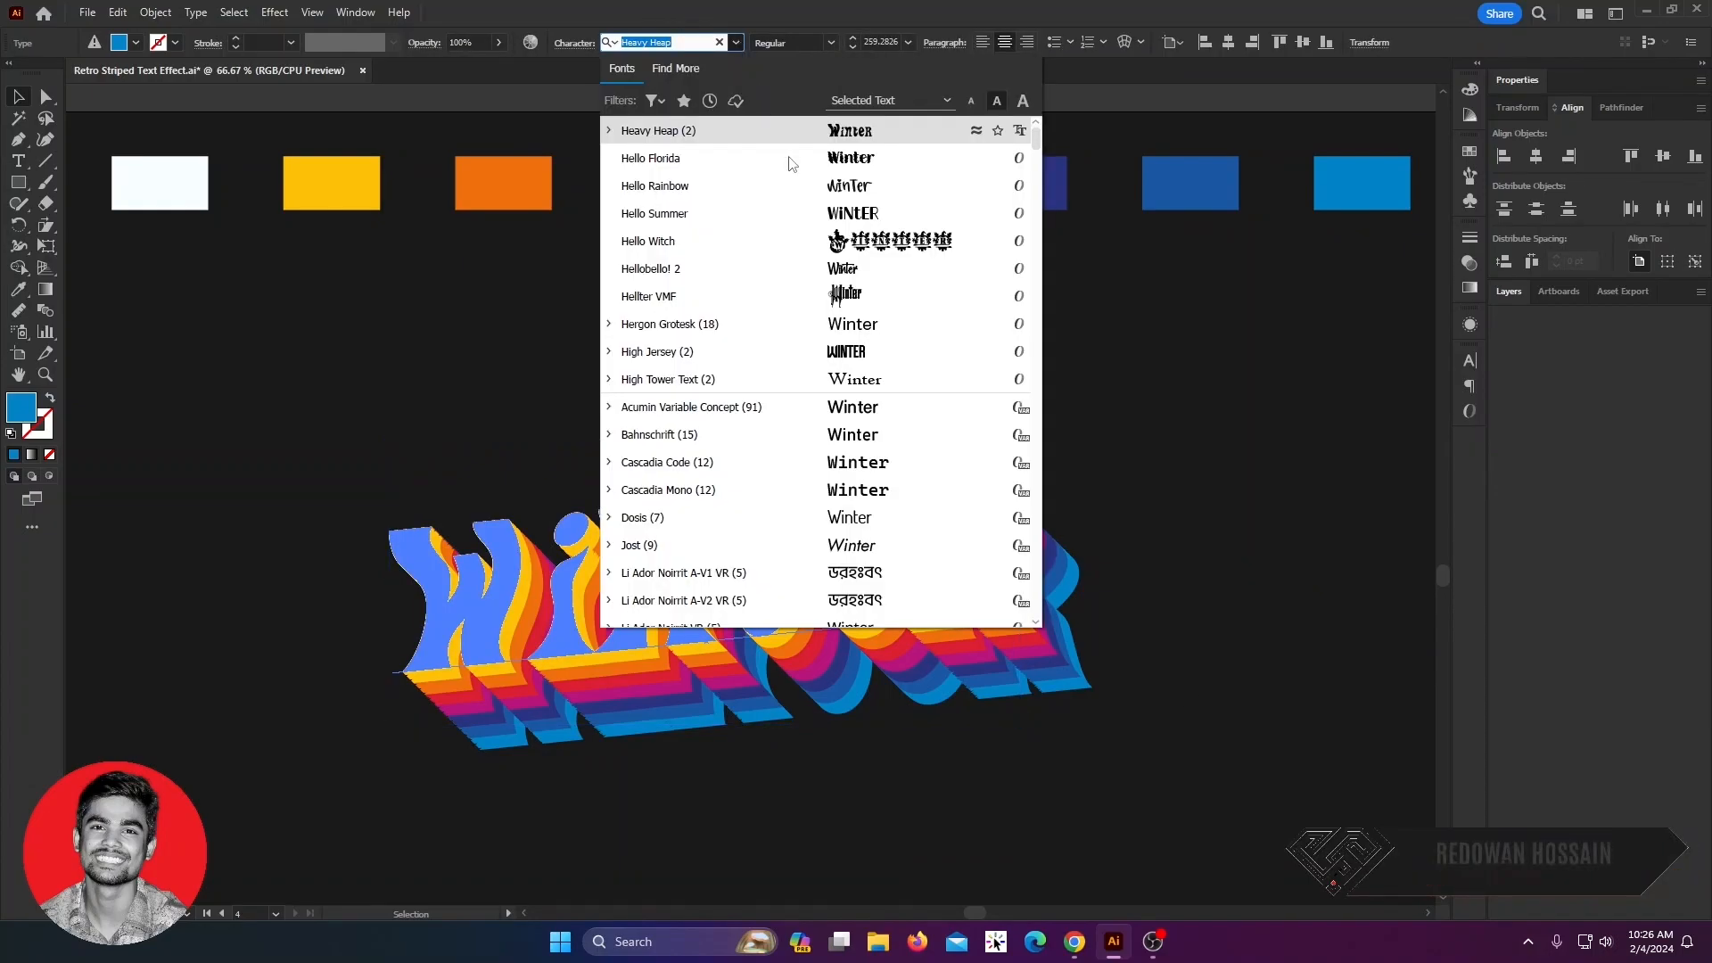
{"action": "left_click", "coordinate": [945, 351]}
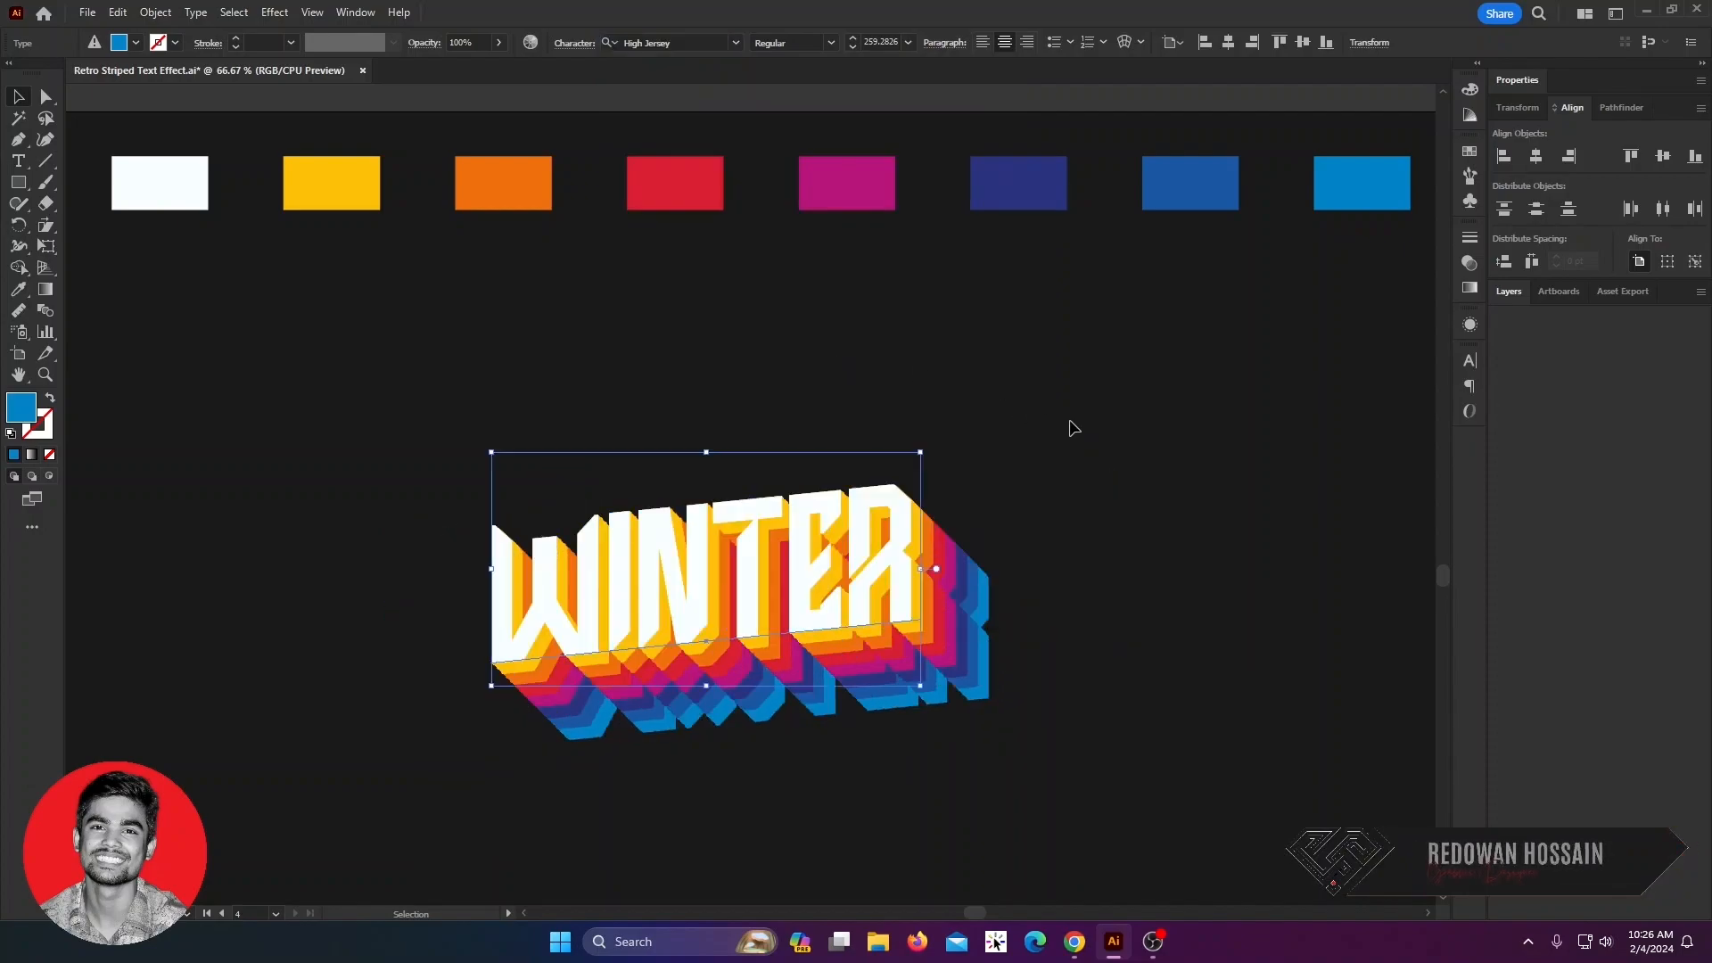
{"action": "left_click", "coordinate": [1135, 474]}
{"action": "left_click_drag", "start_coordinate": [967, 664], "coordinate": [934, 590]}
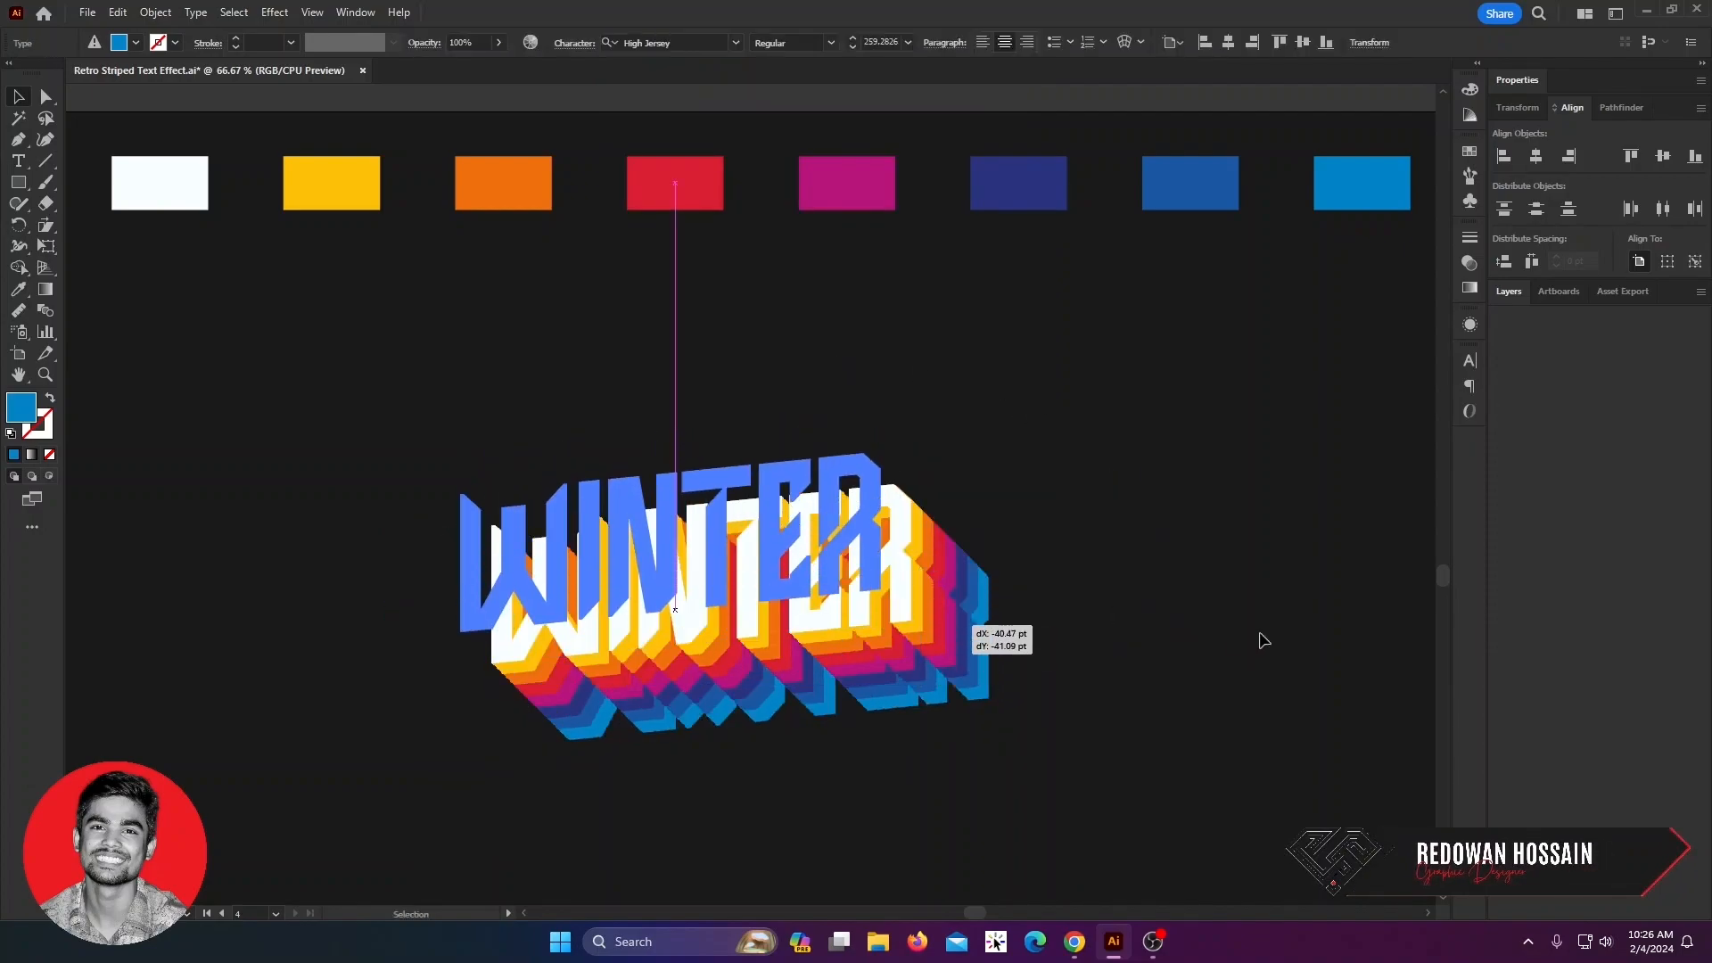
{"action": "left_click", "coordinate": [1271, 642]}
- Delete the light blue, medium blue, indigo and magenta fills from the "WINTER" text's appearance
{"action": "left_click", "coordinate": [919, 606]}
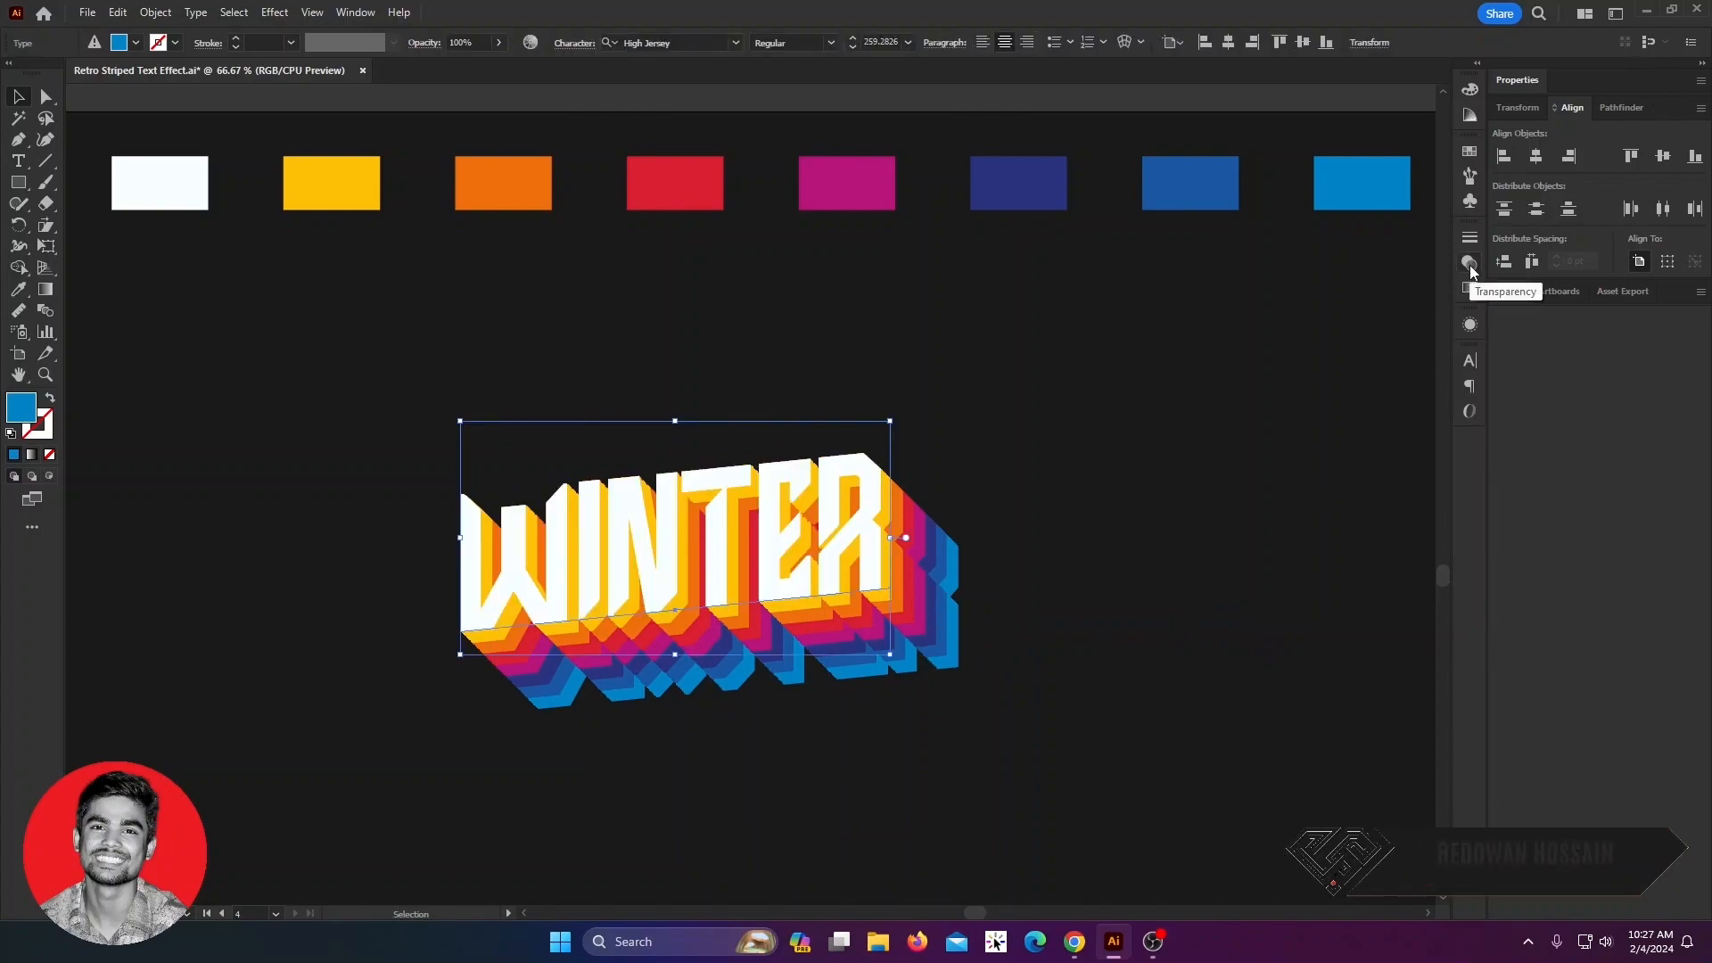
{"action": "left_click", "coordinate": [1471, 327]}
{"action": "scroll", "coordinate": [1376, 575], "scroll_direction": "down", "scroll_amount": 5}
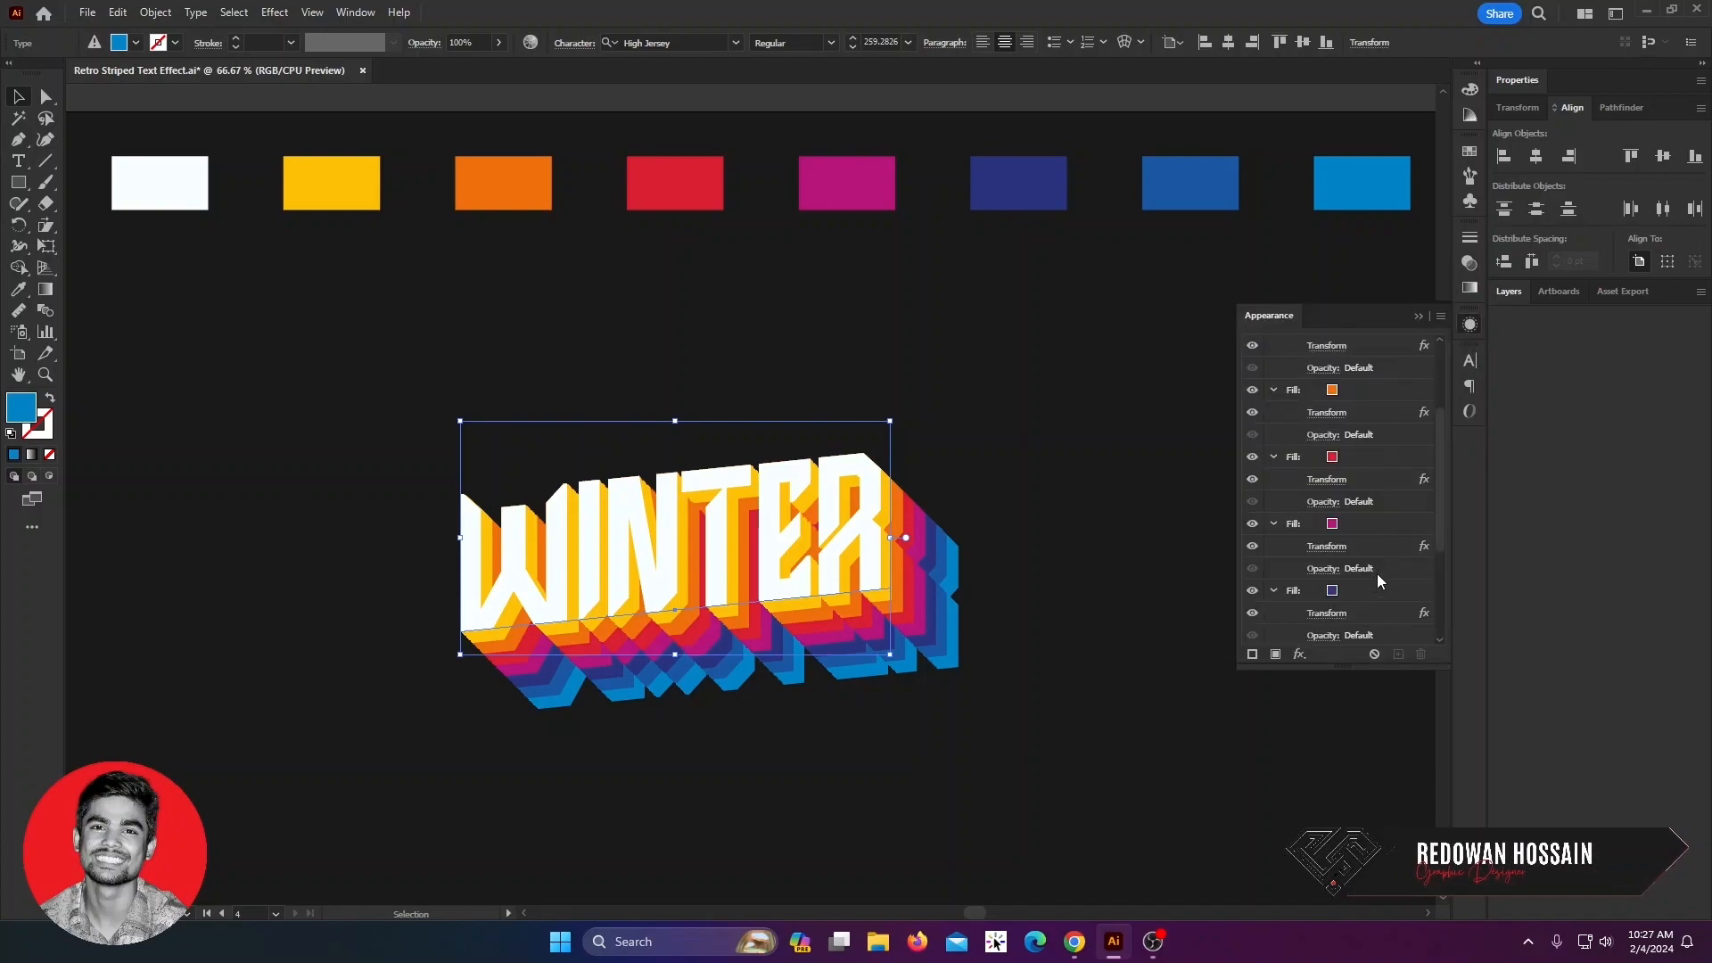
{"action": "left_click", "coordinate": [1388, 545]}
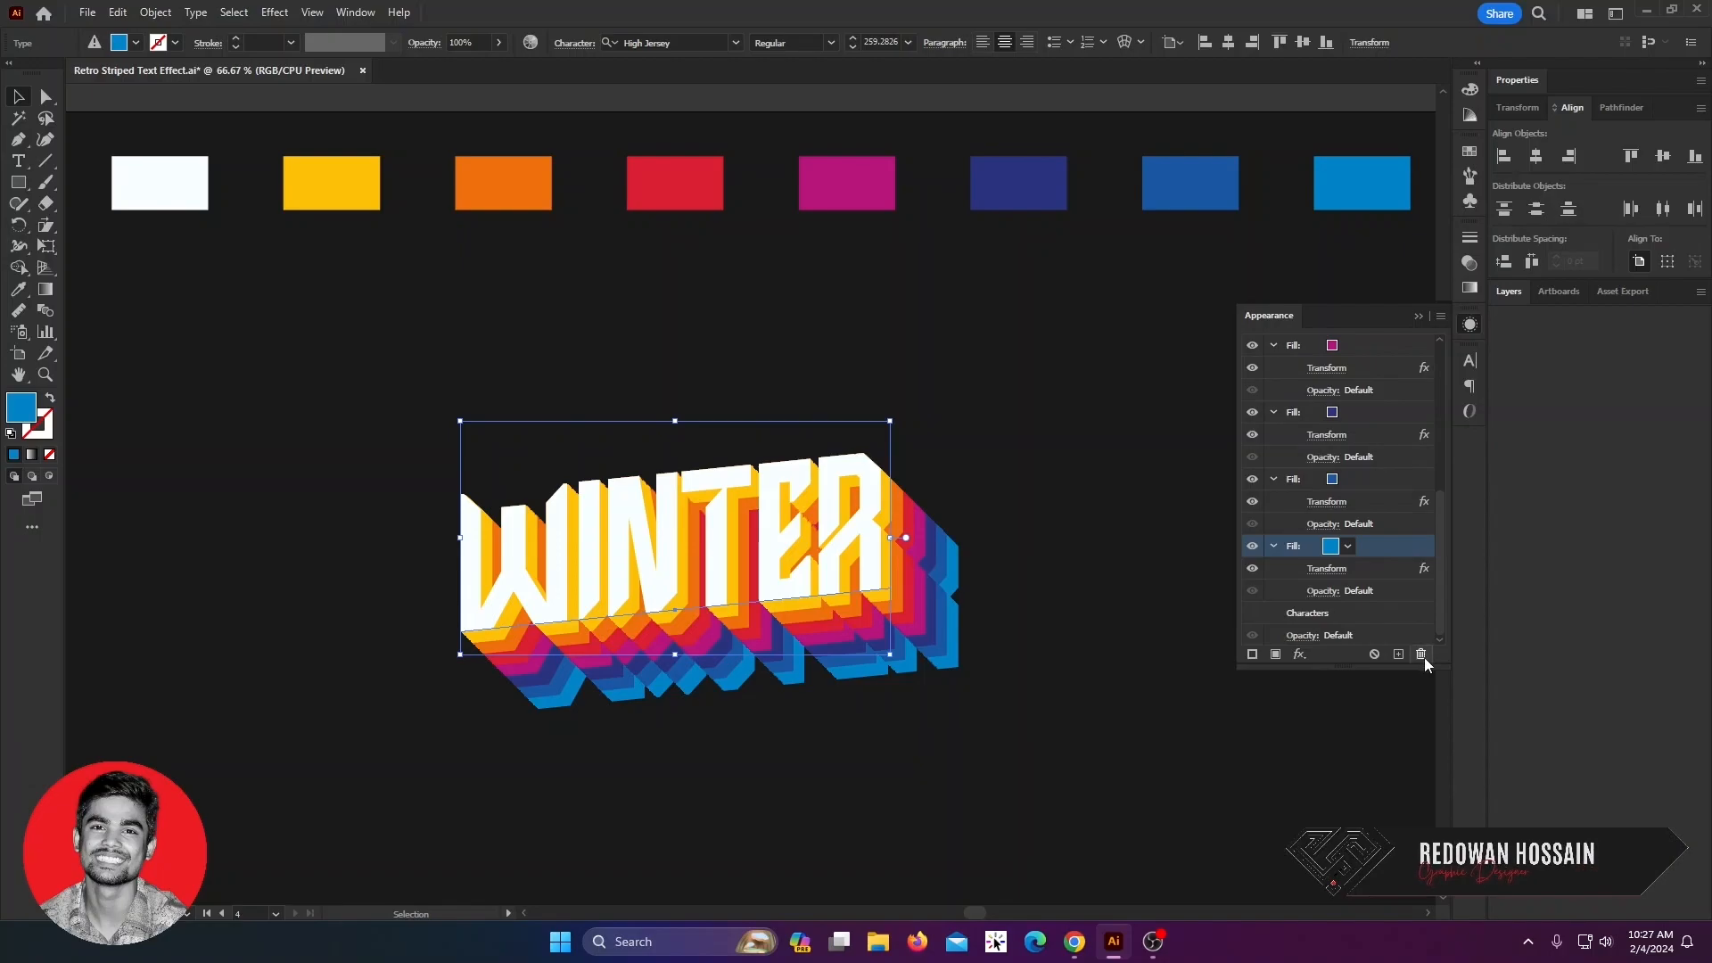
{"action": "left_click", "coordinate": [1422, 655]}
{"action": "left_click", "coordinate": [1385, 549]}
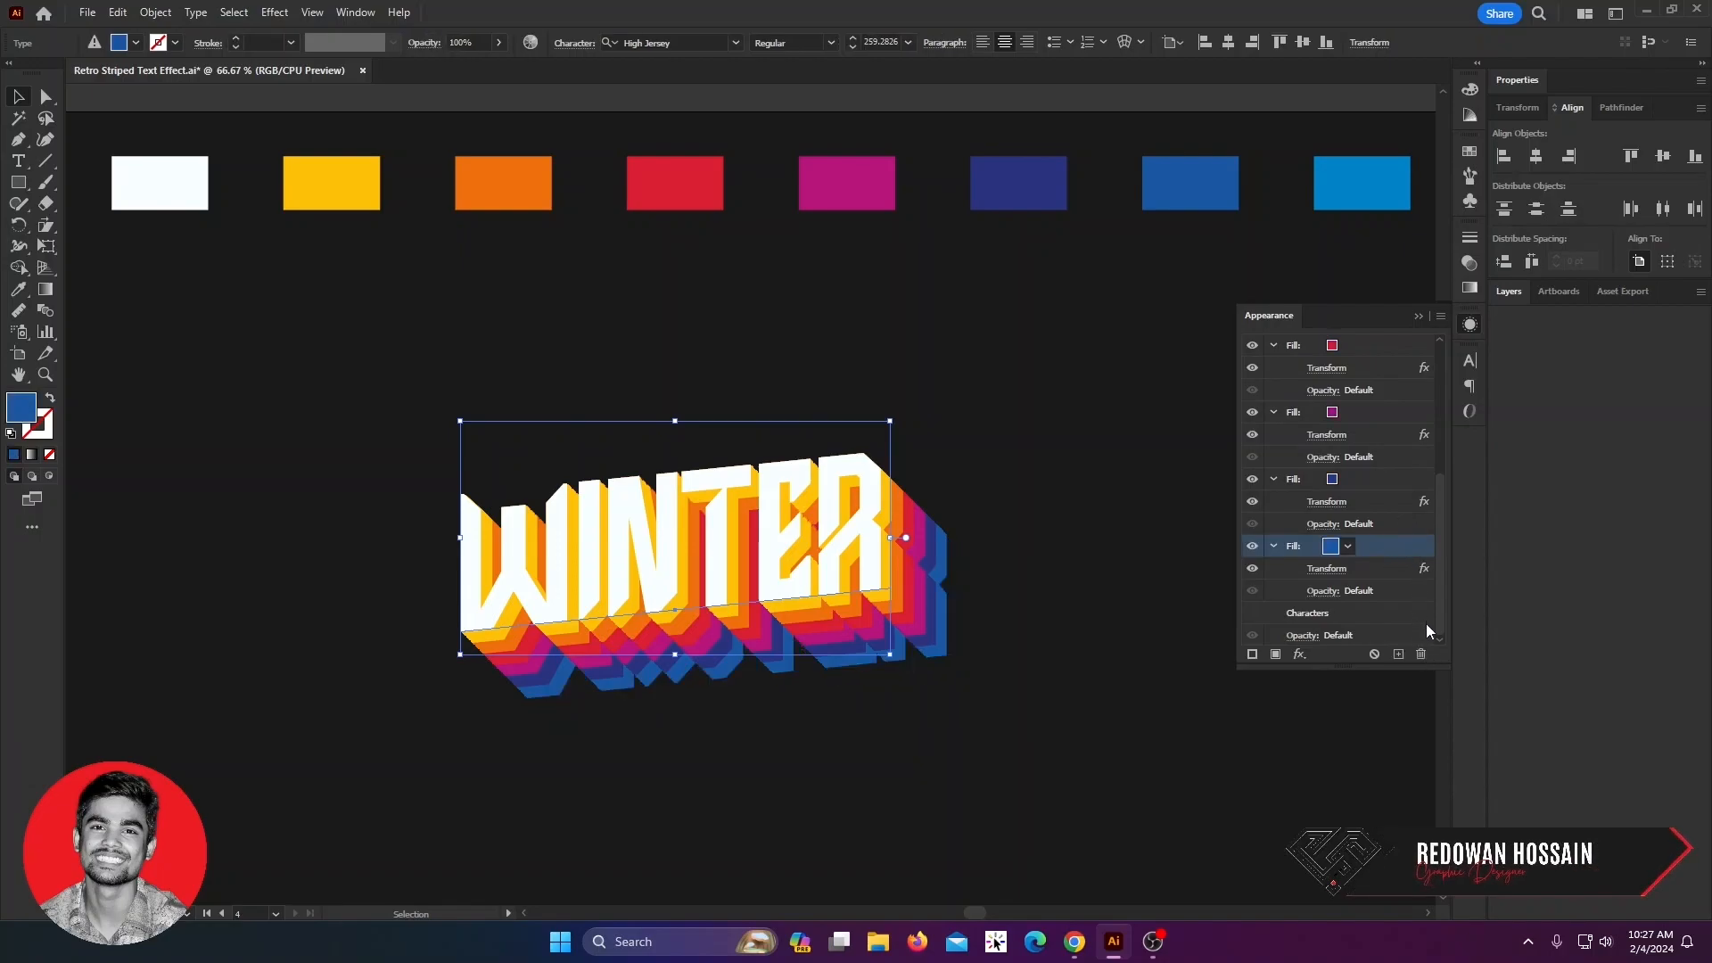
{"action": "left_click", "coordinate": [1421, 655]}
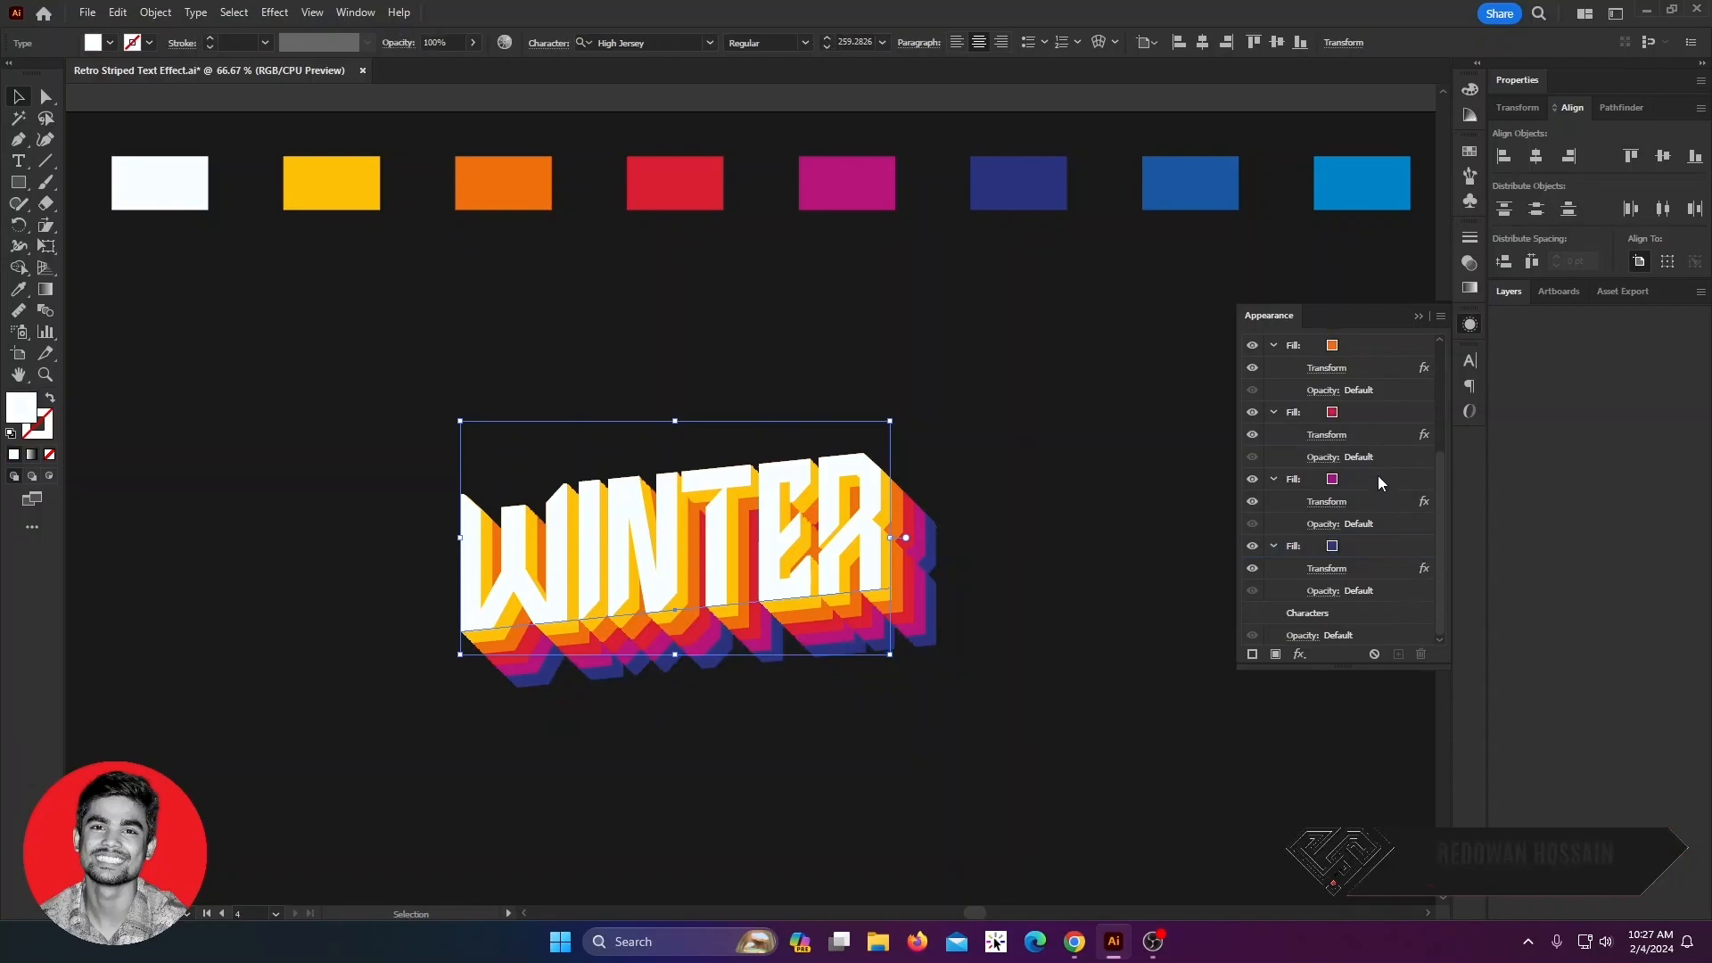
{"action": "left_click", "coordinate": [1385, 542]}
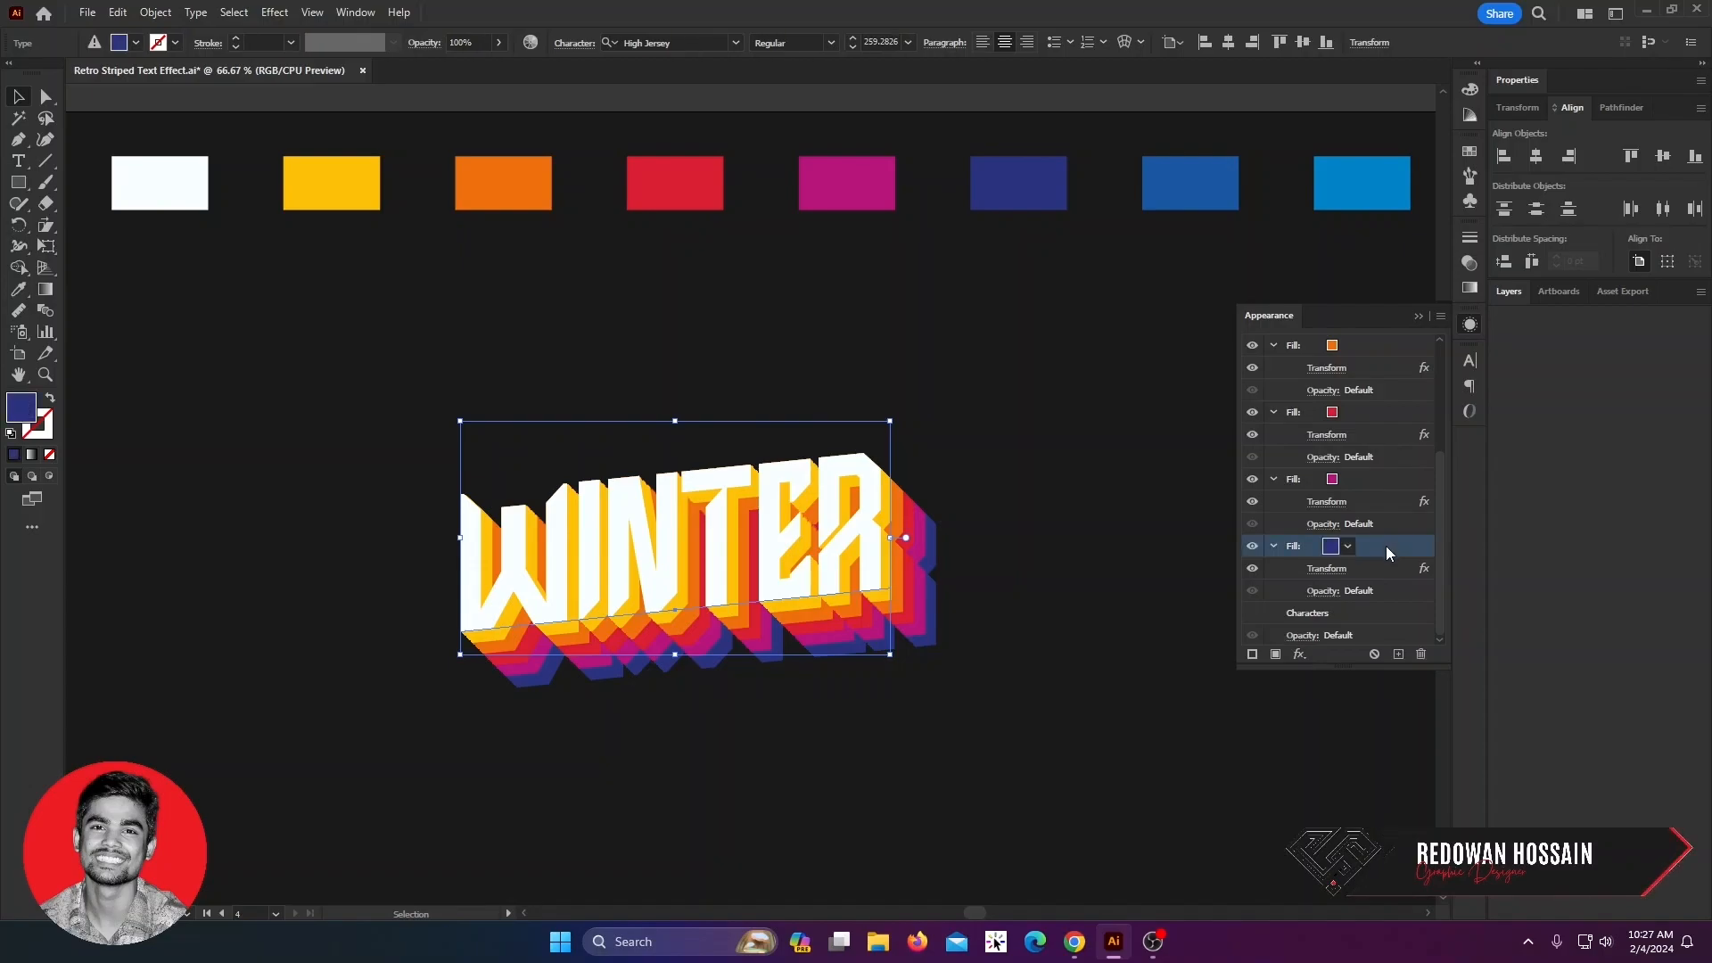
{"action": "left_click", "coordinate": [1421, 655]}
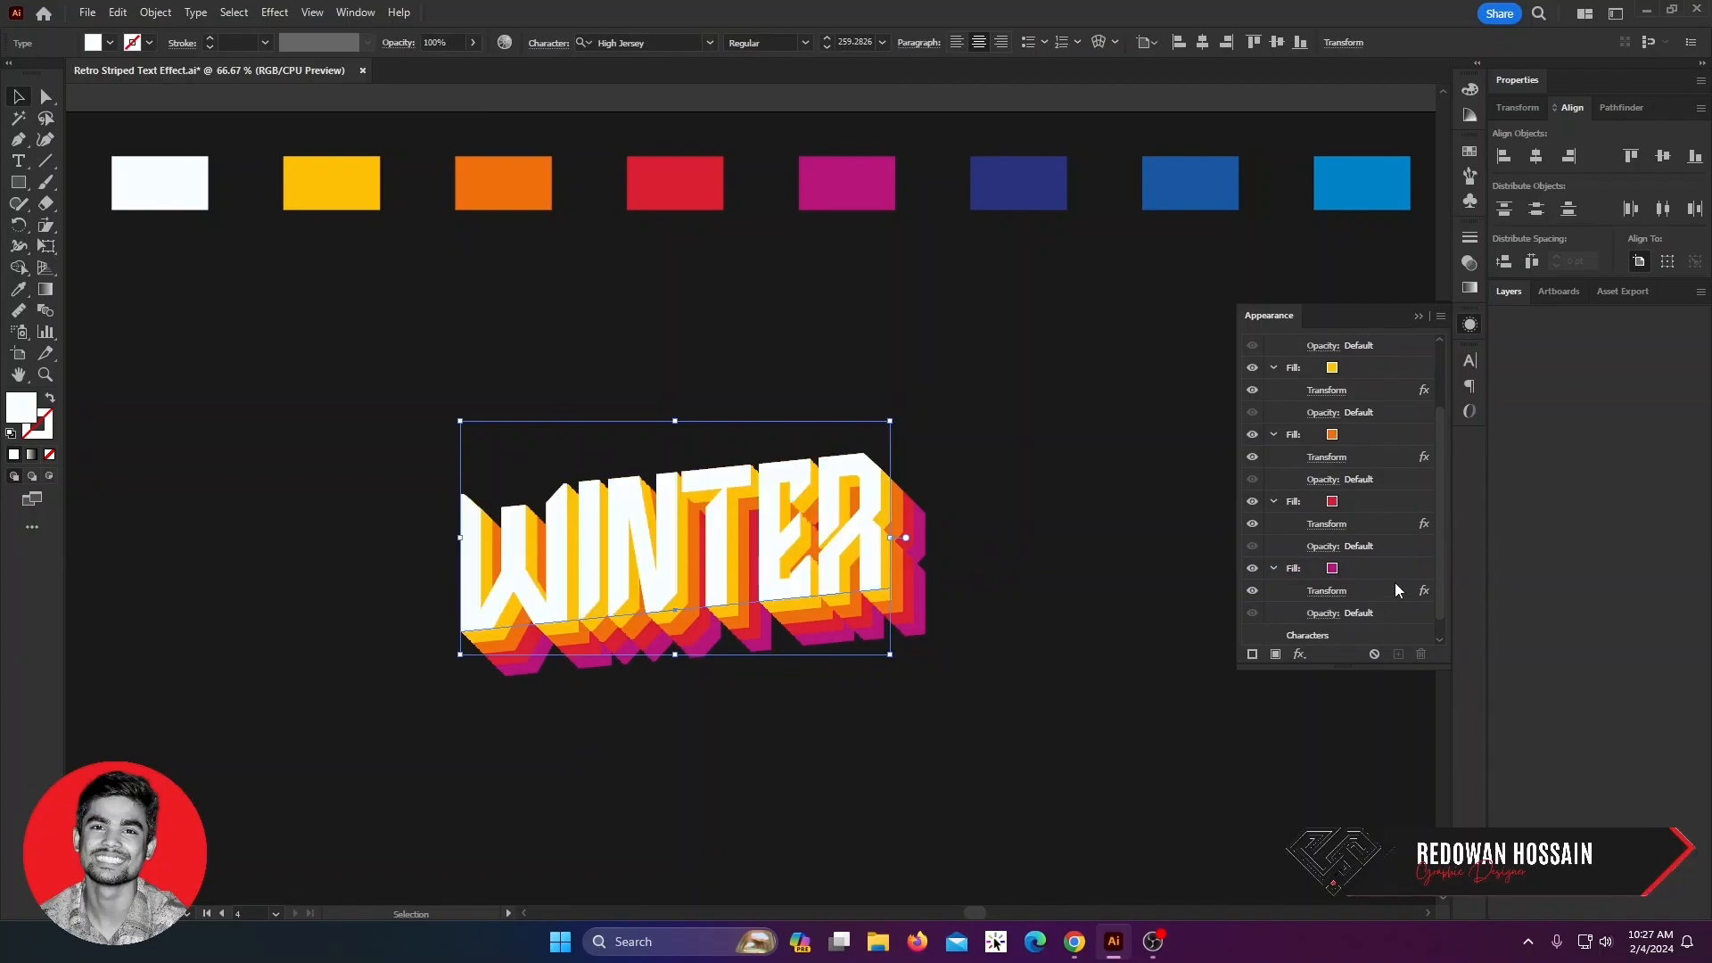
{"action": "left_click", "coordinate": [1394, 571]}
{"action": "left_click", "coordinate": [1421, 654]}
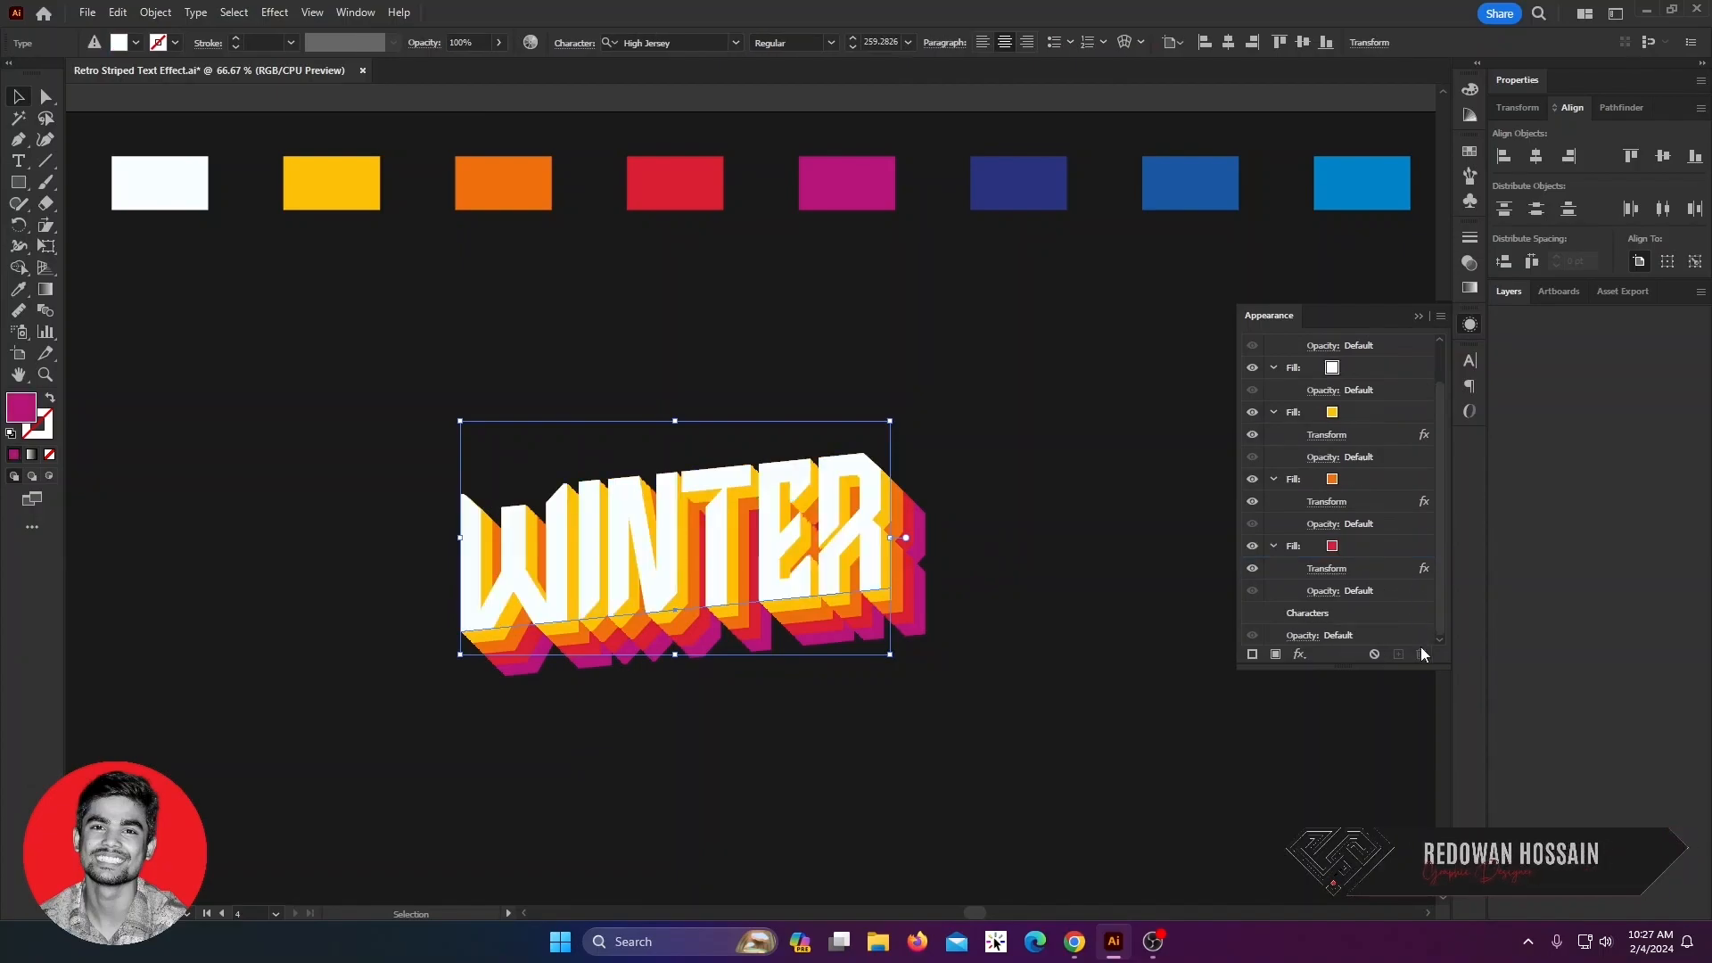
- Enlarge the "WINTER" text from its center to about 420 pt
{"action": "left_click", "coordinate": [1070, 592]}
{"action": "left_click", "coordinate": [843, 575]}
{"action": "left_click_drag", "start_coordinate": [896, 539], "coordinate": [977, 568]}
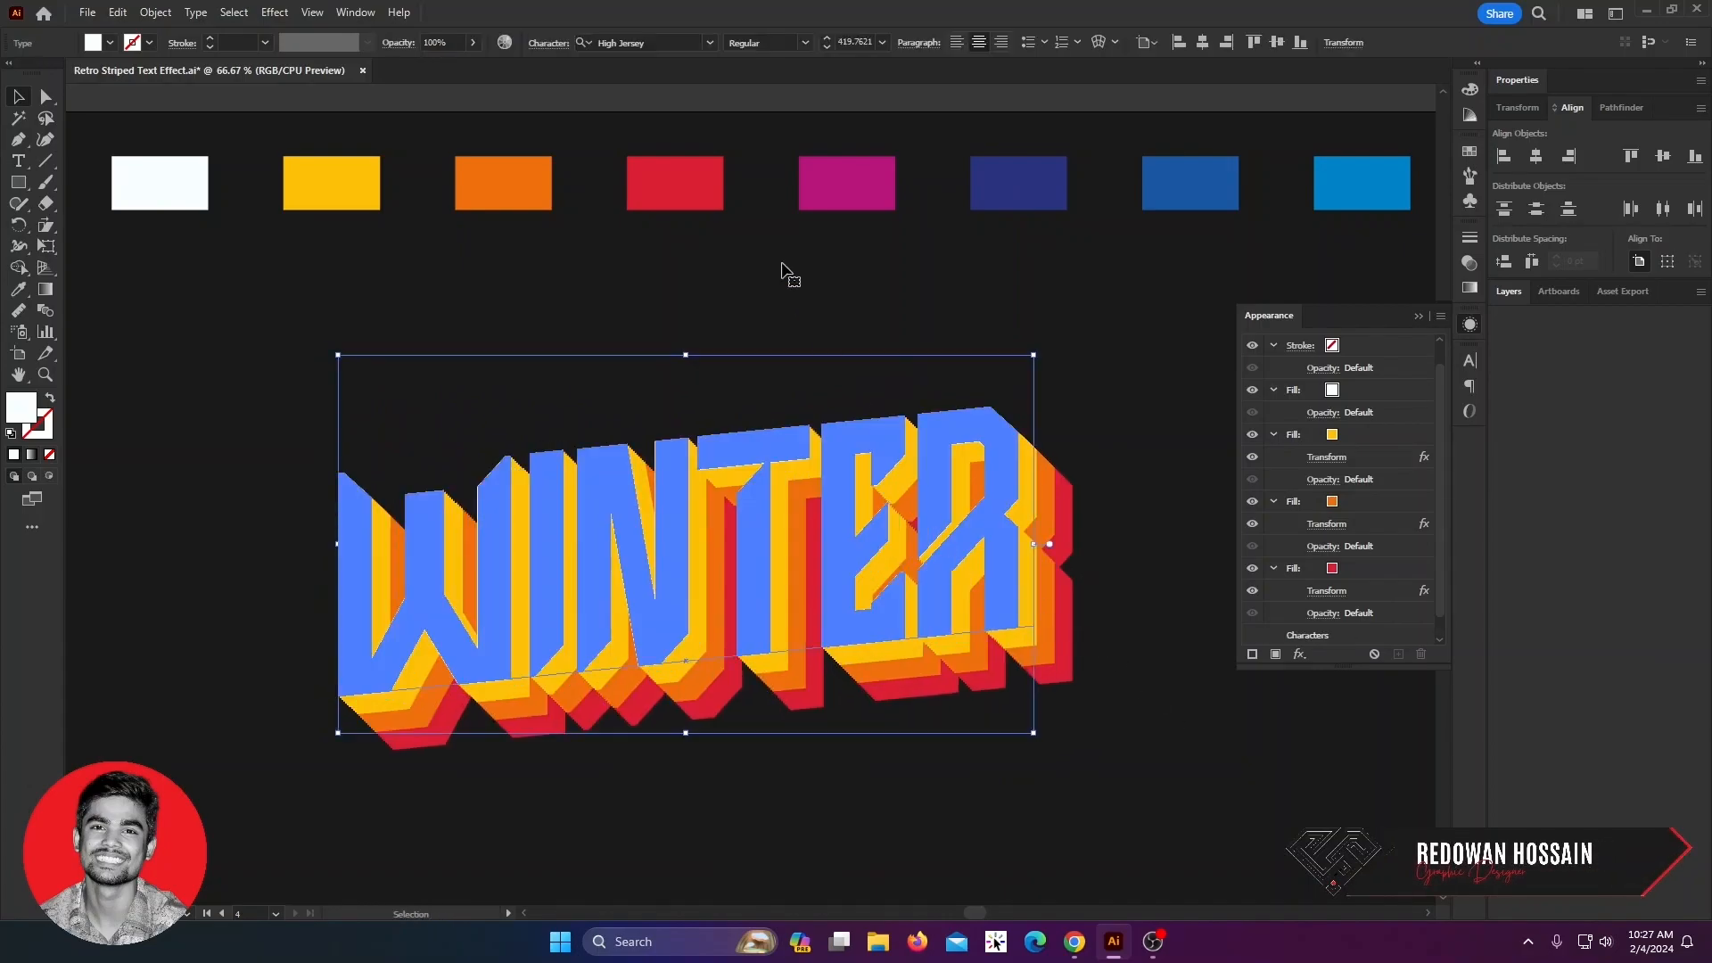
- Change the "WINTER" text's font to Bilang Kangen, deselect it and collapse the appearance settings
{"action": "left_click", "coordinate": [710, 43]}
{"action": "scroll", "coordinate": [883, 410], "scroll_direction": "down", "scroll_amount": 15}
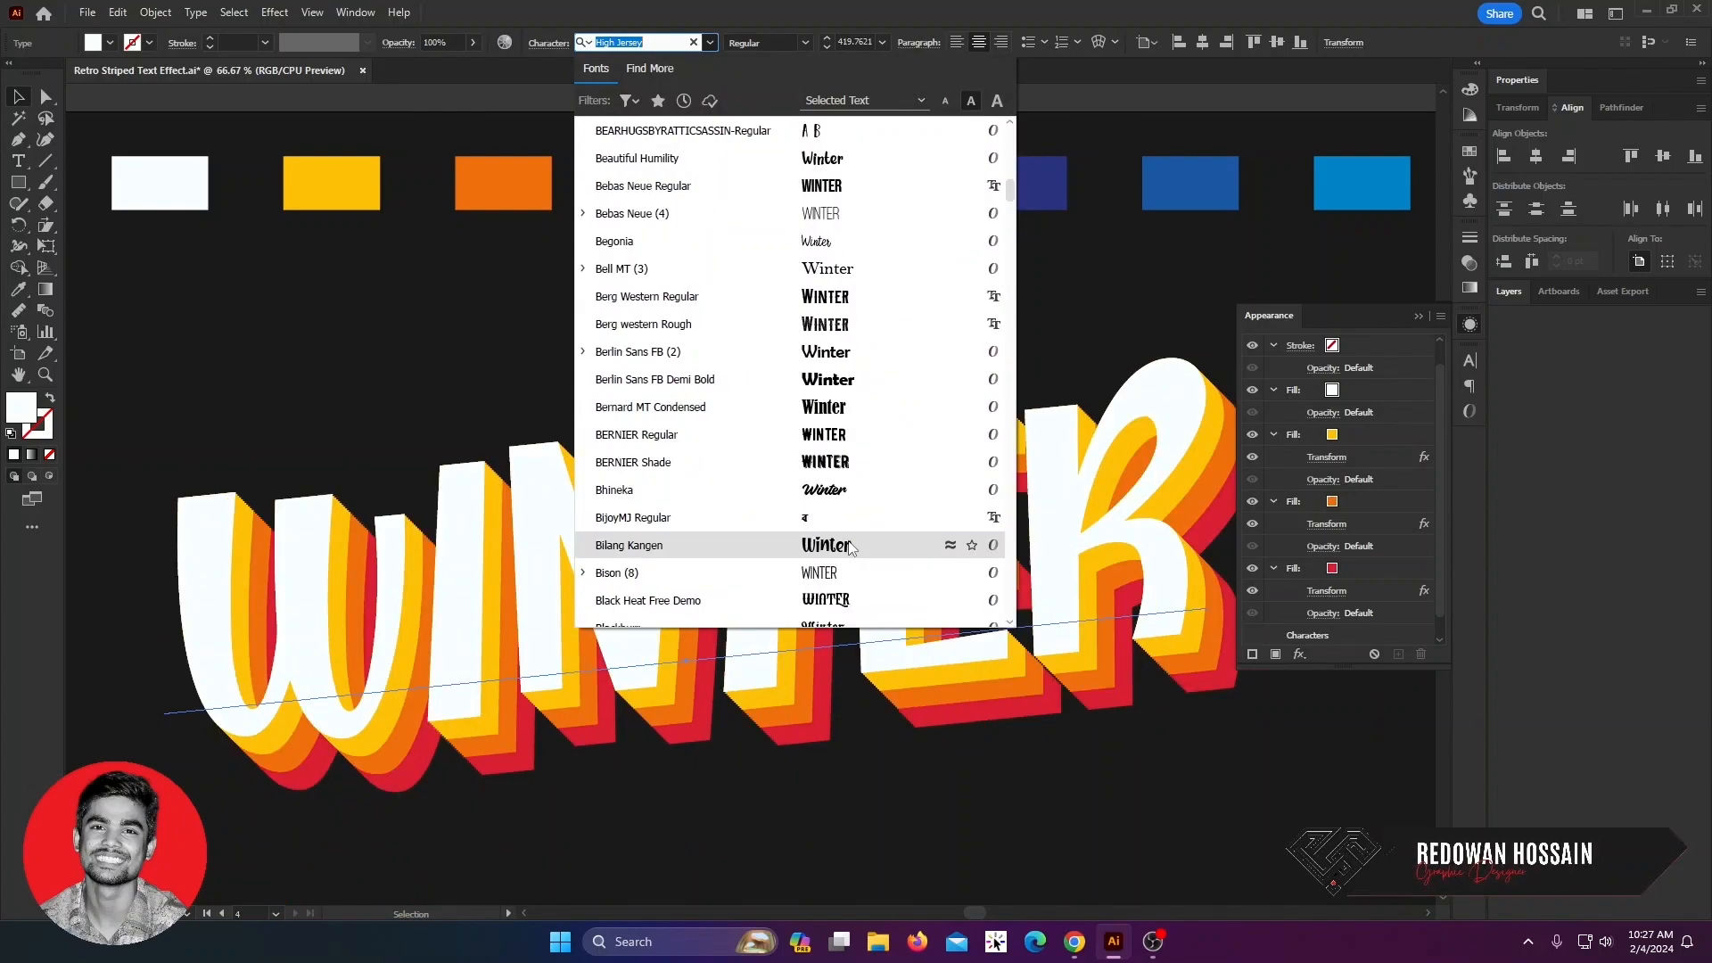
{"action": "left_click", "coordinate": [849, 547]}
{"action": "left_click", "coordinate": [871, 294]}
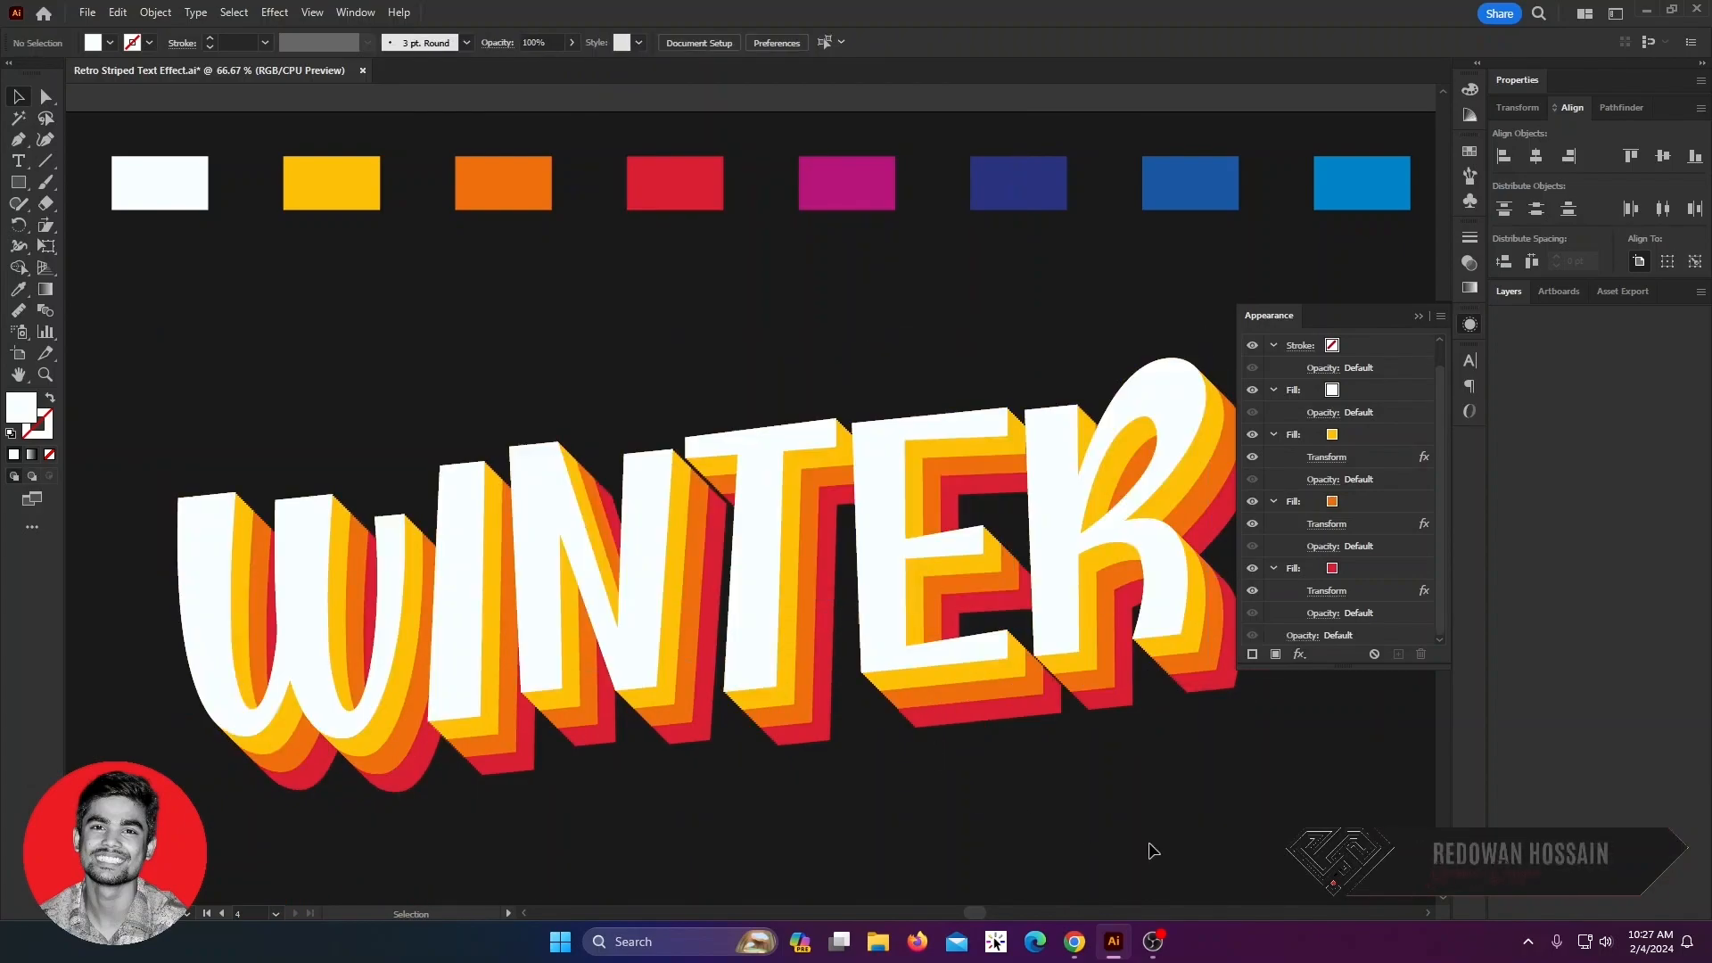
{"action": "left_click", "coordinate": [1418, 317]}
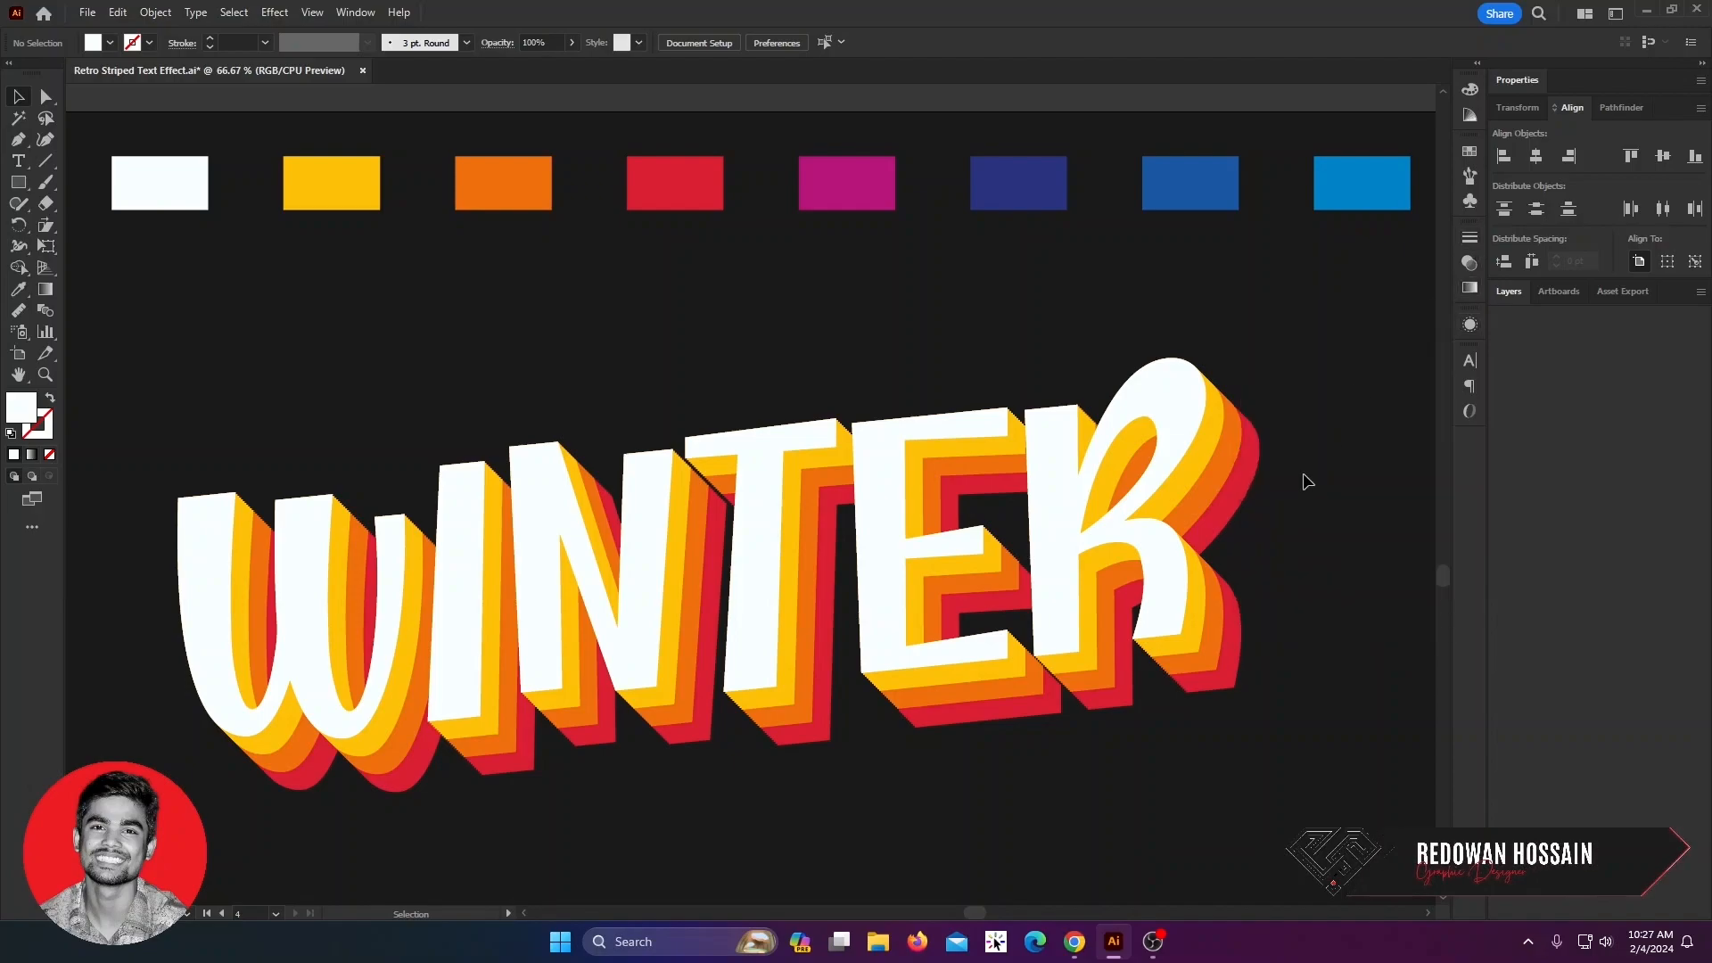
- Reduce the "WINTER" text to about 386 pt and reposition it slightly below the color palette
{"action": "left_click", "coordinate": [1205, 501]}
{"action": "left_click", "coordinate": [1229, 584]}
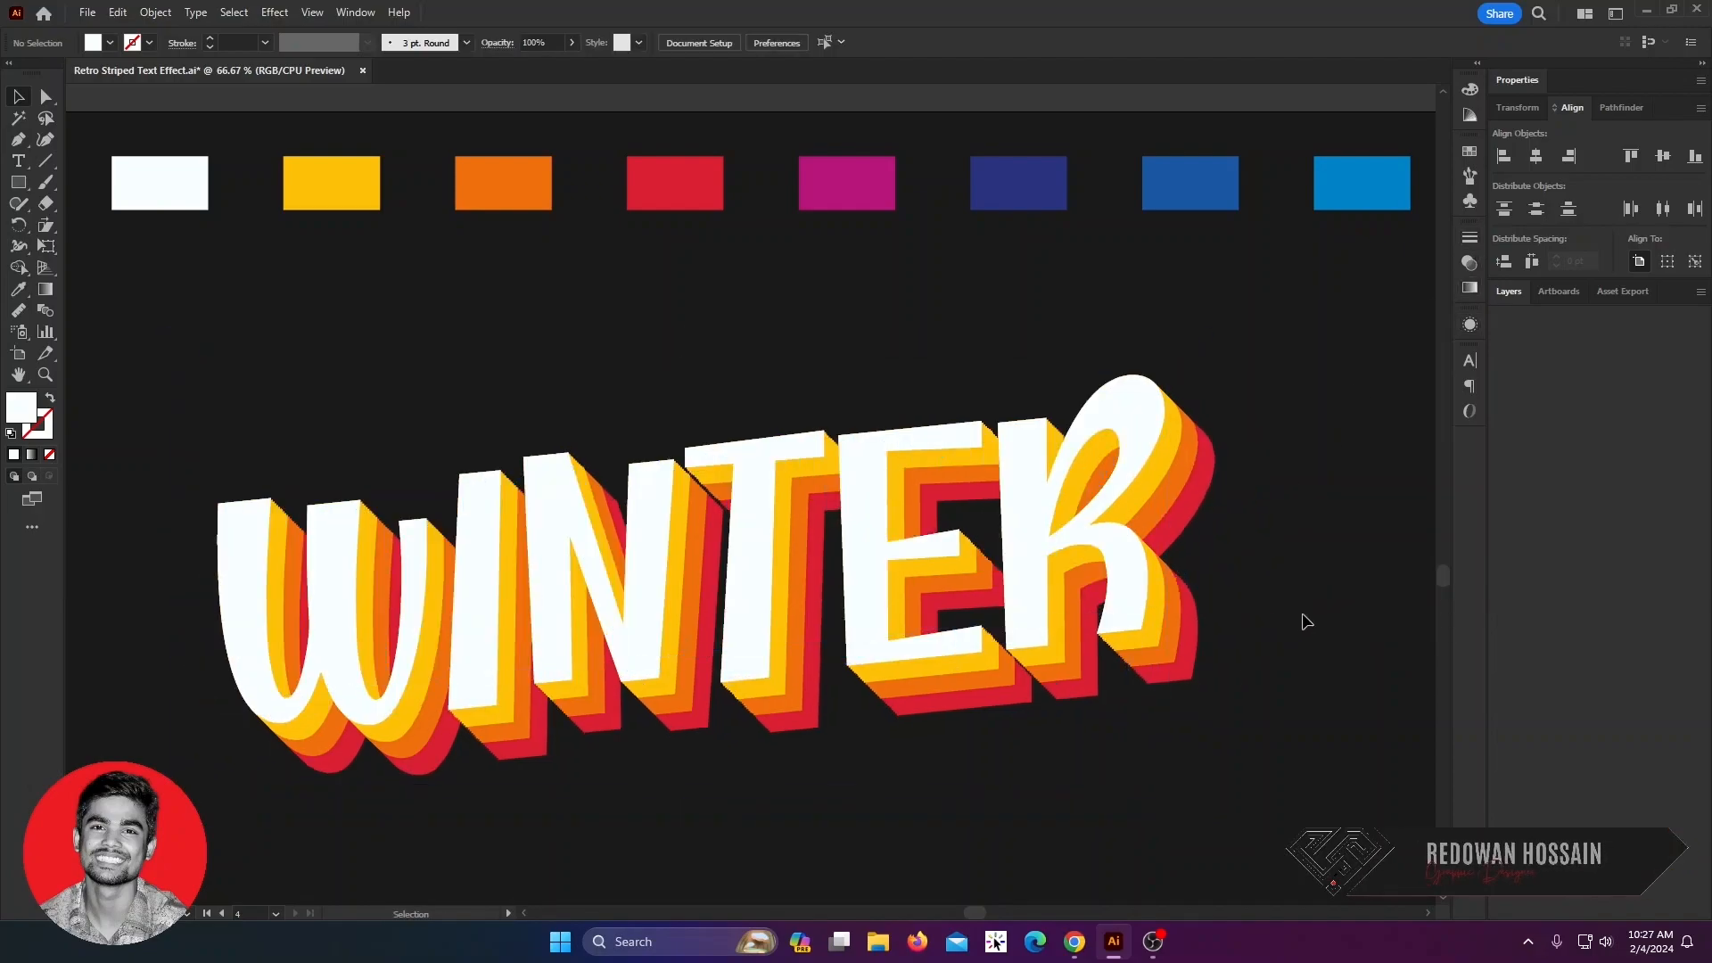
{"action": "key", "text": "ctrl+minus"}
{"action": "mouse_move", "coordinate": [1020, 516]}
{"action": "left_mouse_down"}
{"action": "mouse_move", "coordinate": [1081, 494]}
{"action": "mouse_move", "coordinate": [1020, 523]}
{"action": "mouse_move", "coordinate": [1036, 505]}
{"action": "left_mouse_up"}
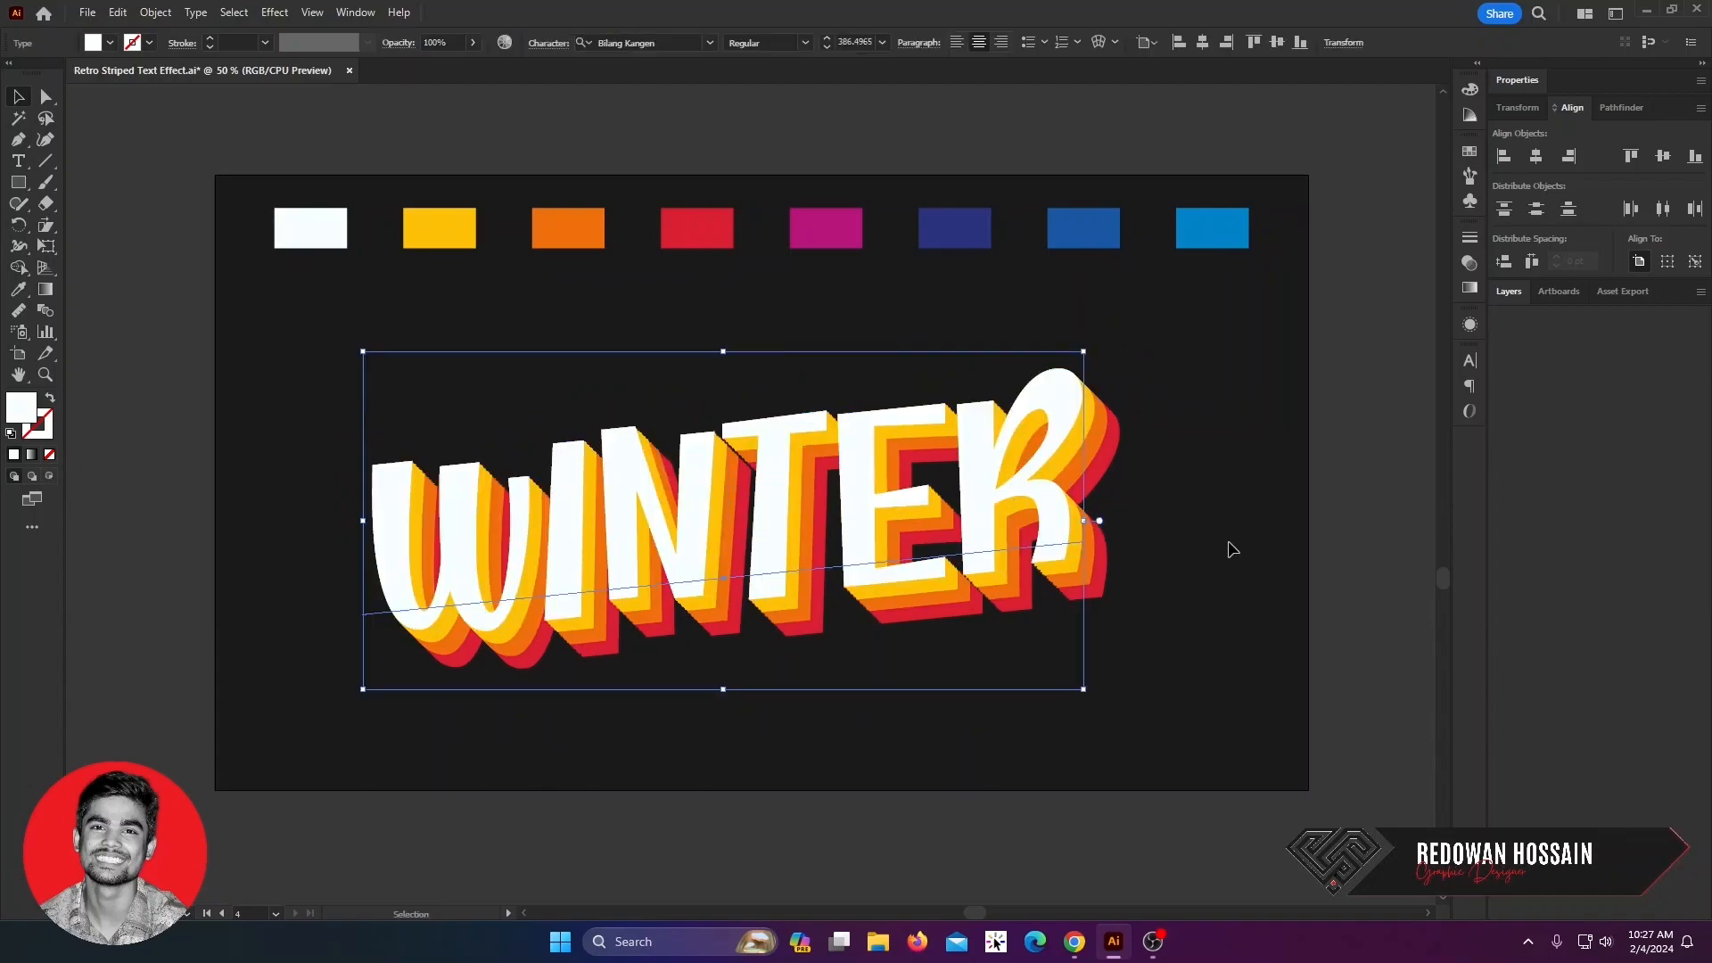
- Apply a horizontal Flag envelope warp with 10% bend to the "WINTER" text and nudge it slightly
{"action": "left_click", "coordinate": [1097, 44]}
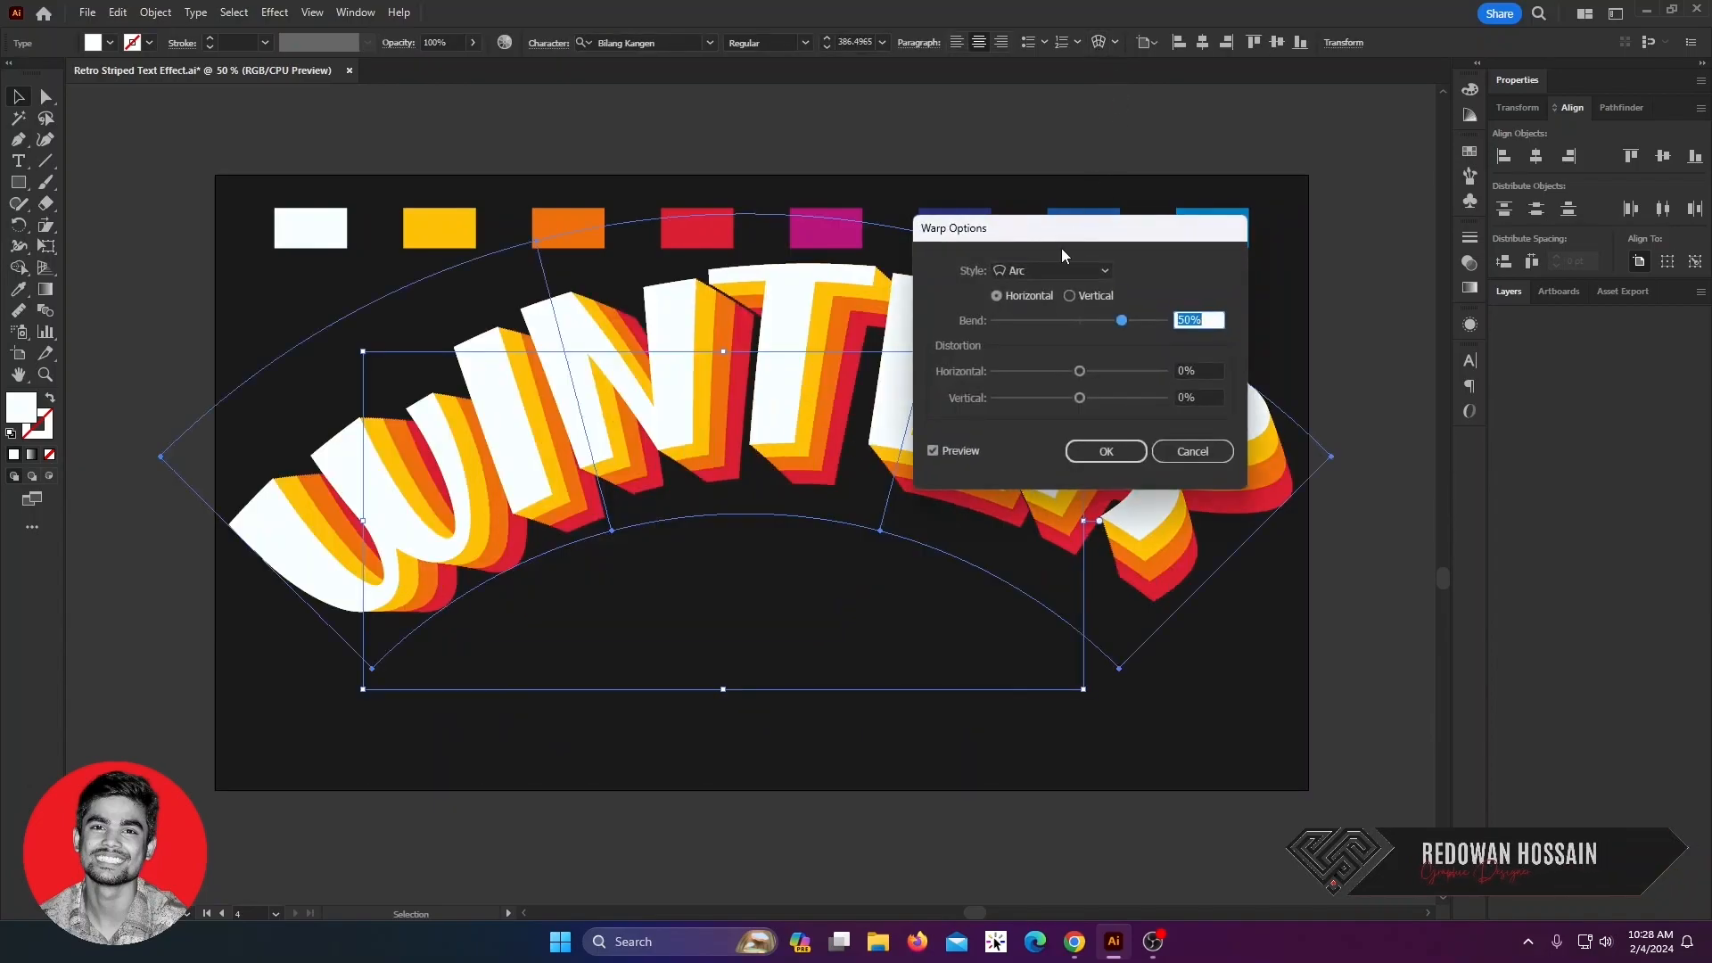
{"action": "left_click_drag", "start_coordinate": [1061, 250], "coordinate": [1480, 285]}
{"action": "left_click", "coordinate": [1478, 303]}
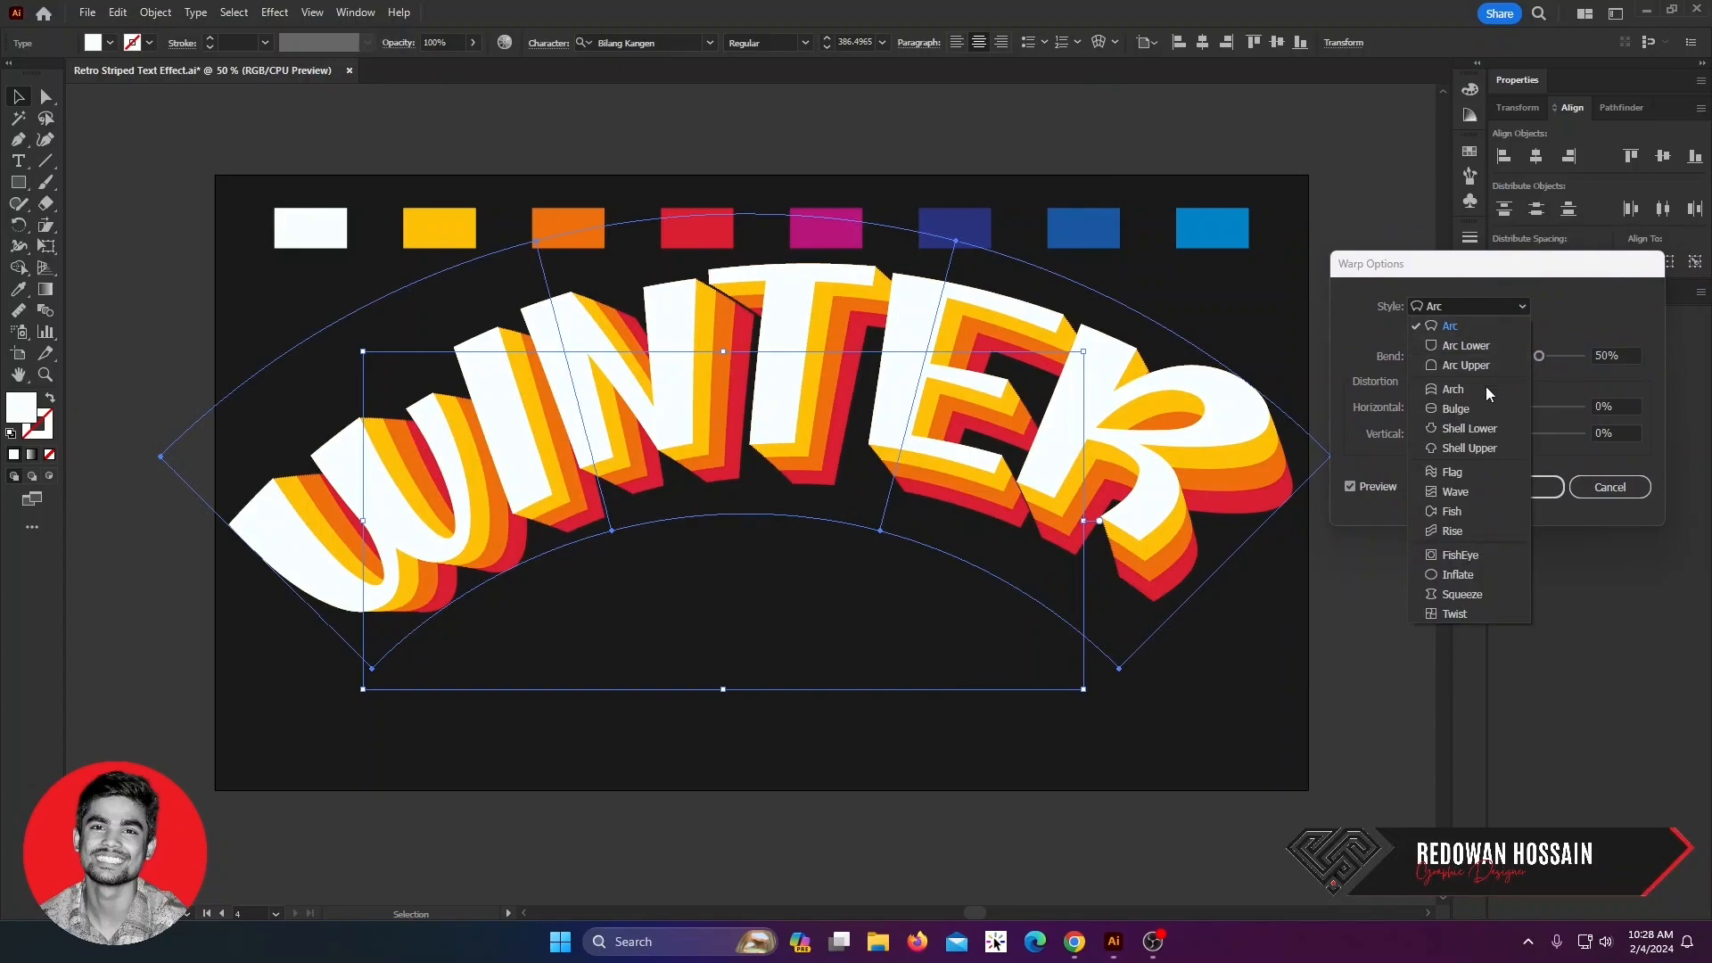
{"action": "left_click", "coordinate": [1464, 473]}
{"action": "left_click_drag", "start_coordinate": [1539, 356], "coordinate": [1505, 359]}
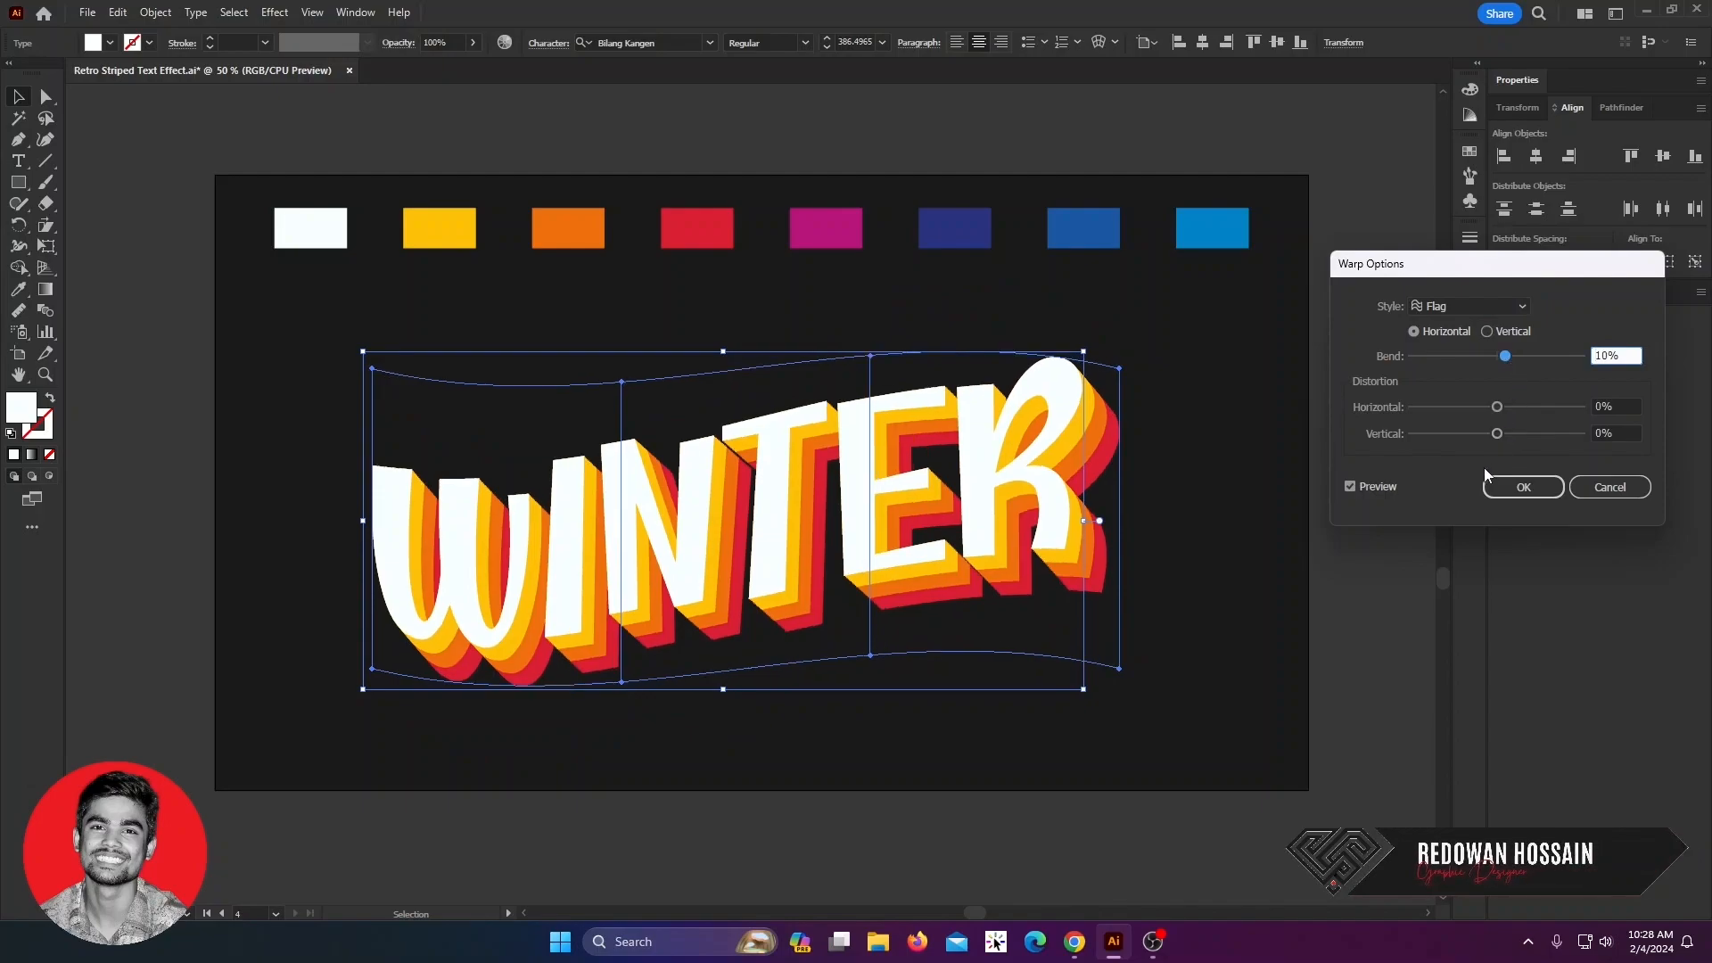
{"action": "left_click", "coordinate": [1523, 486]}
{"action": "left_click", "coordinate": [1192, 516]}
{"action": "left_click_drag", "start_coordinate": [992, 546], "coordinate": [995, 533]}
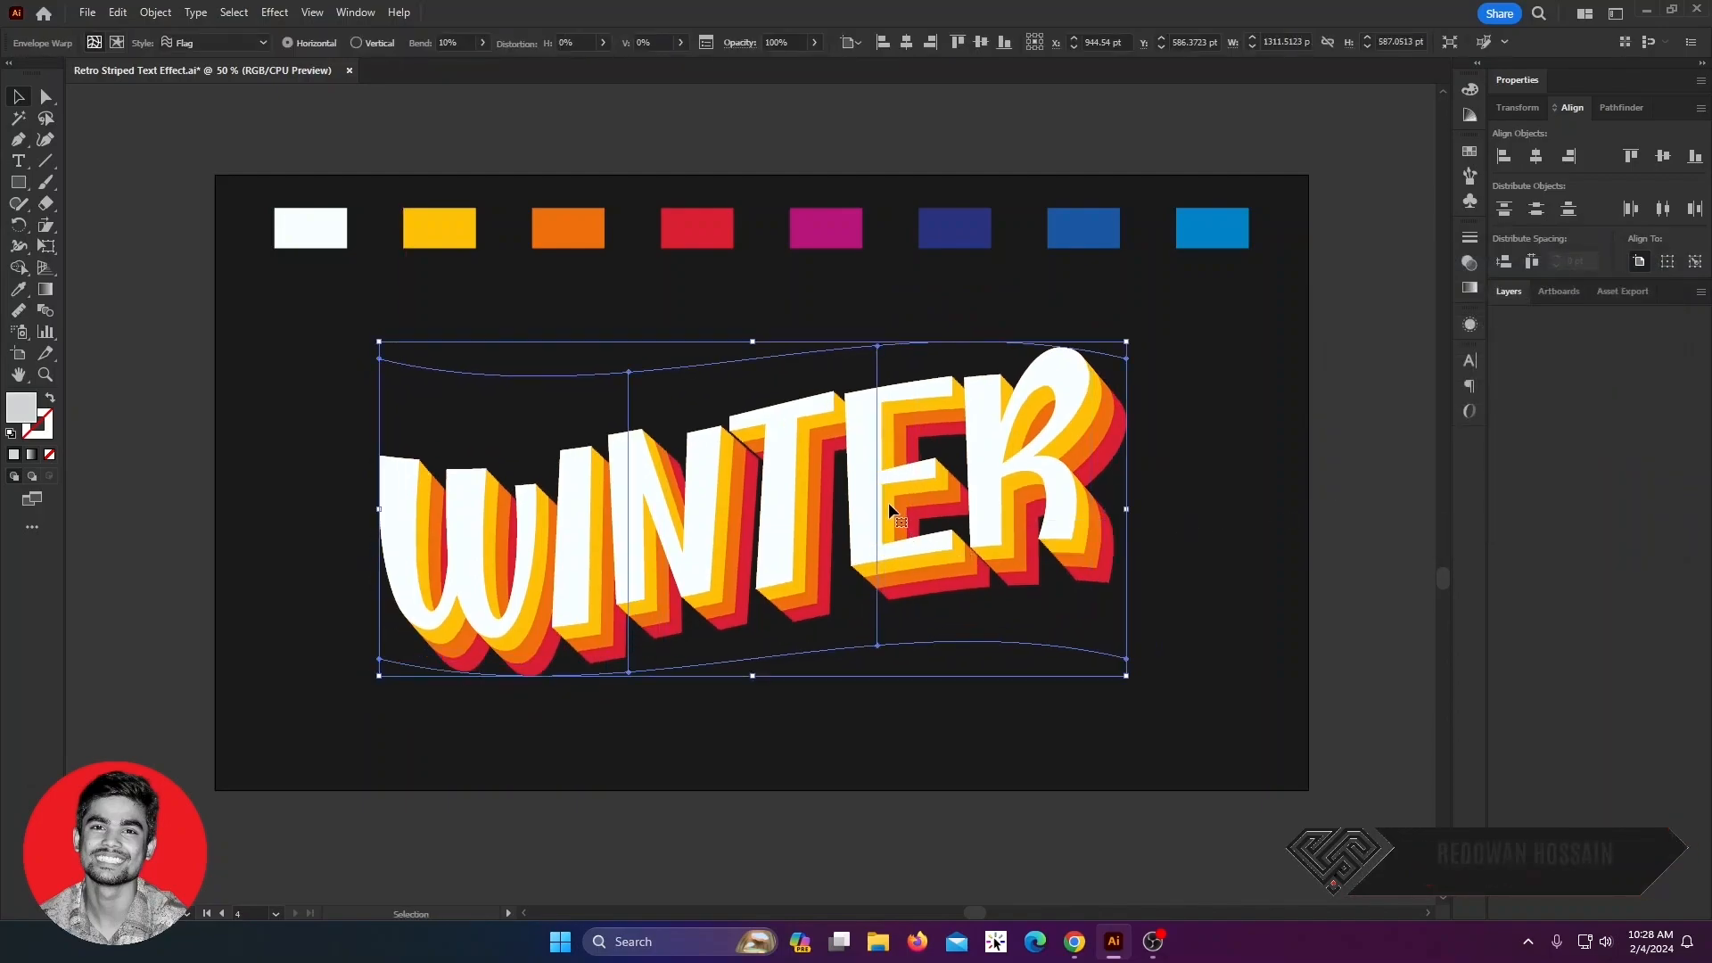
- Replace the wording inside the warp envelope with "Retro"
{"action": "double_click", "coordinate": [761, 519]}
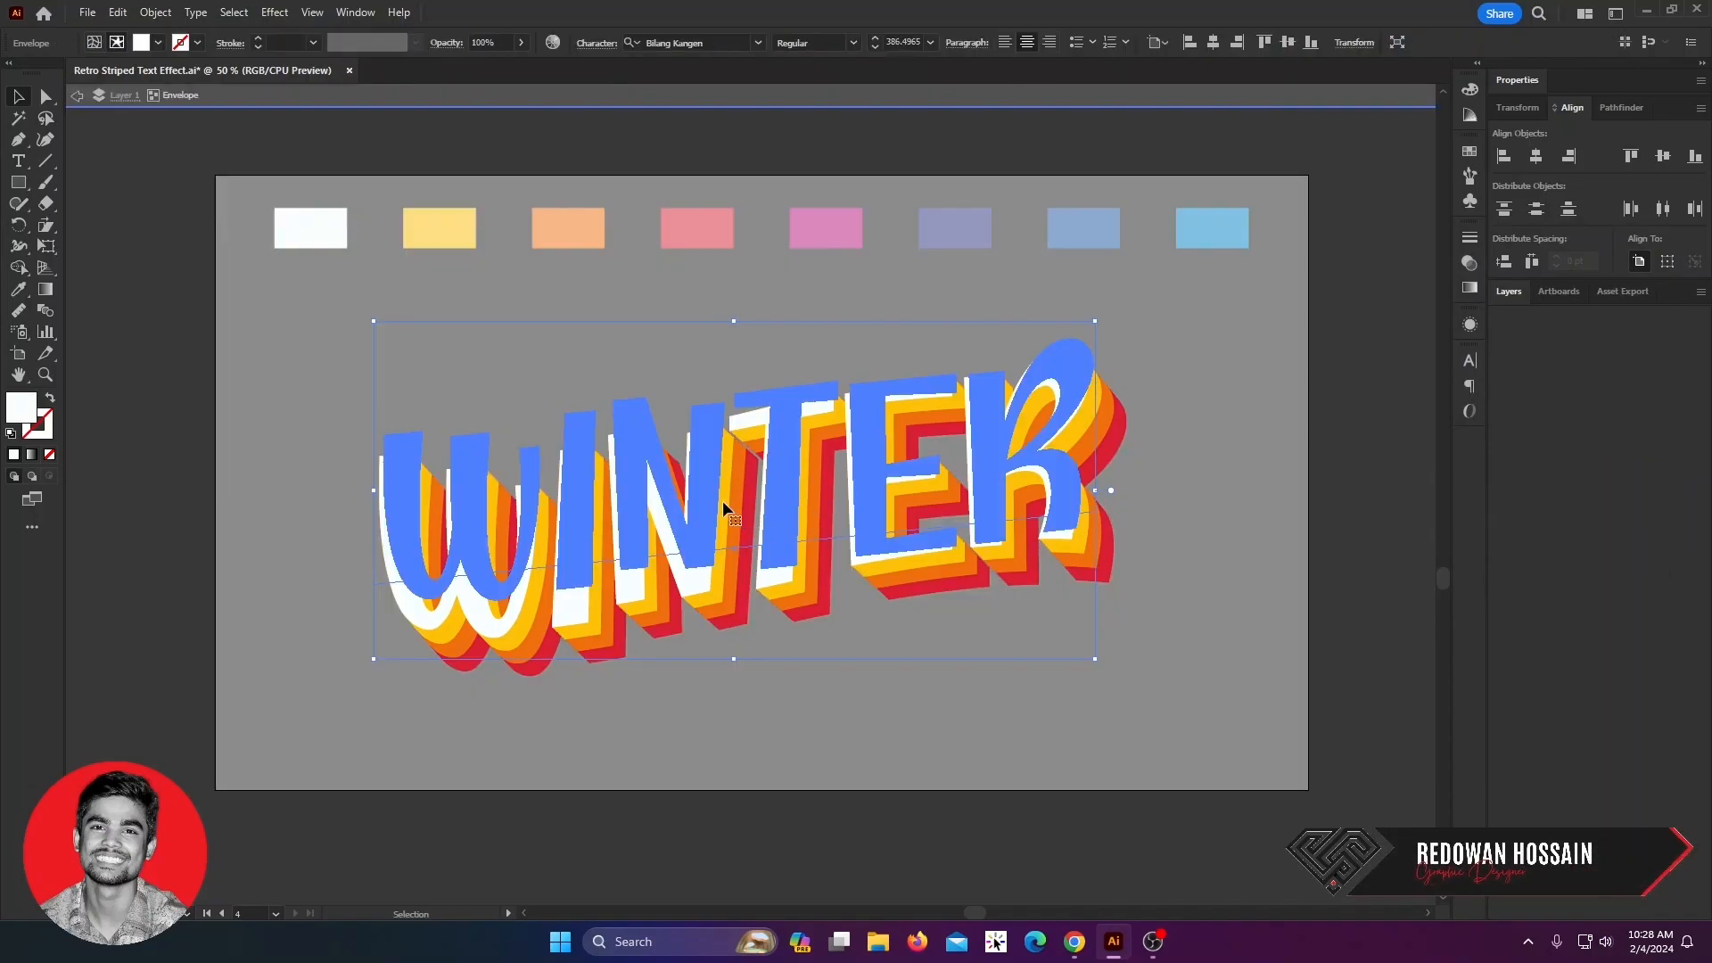
{"action": "double_click", "coordinate": [722, 501]}
{"action": "key", "text": "ctrl+a"}
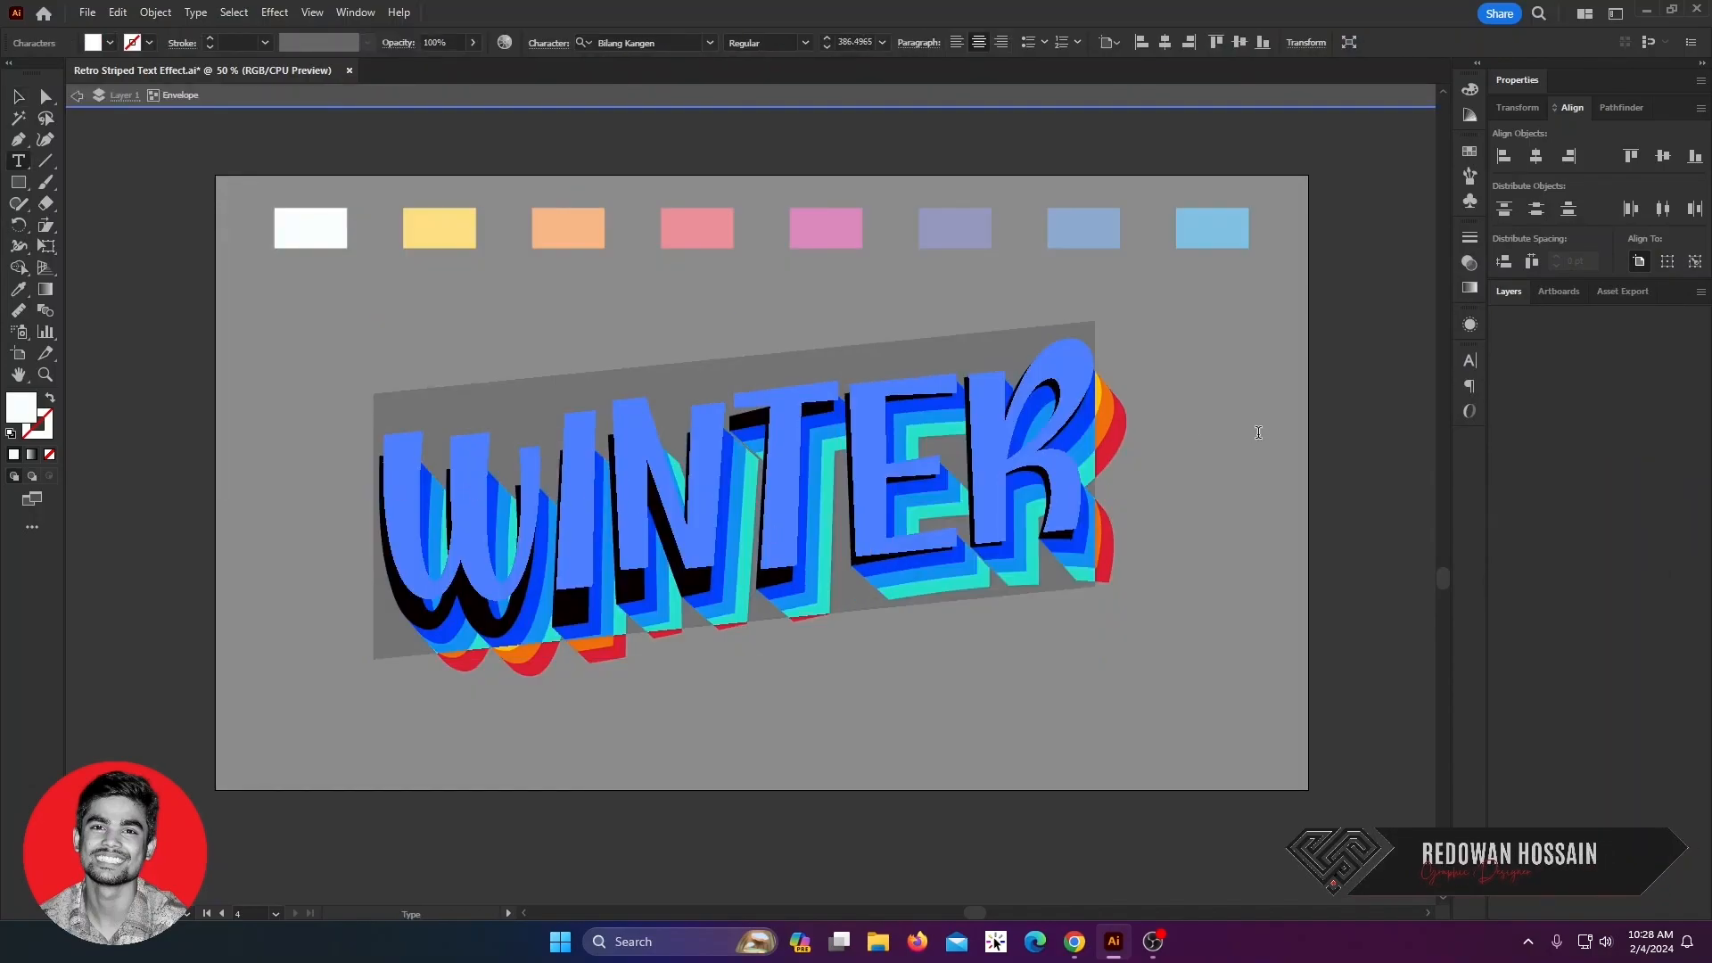
{"action": "type", "text": "KREDO"}
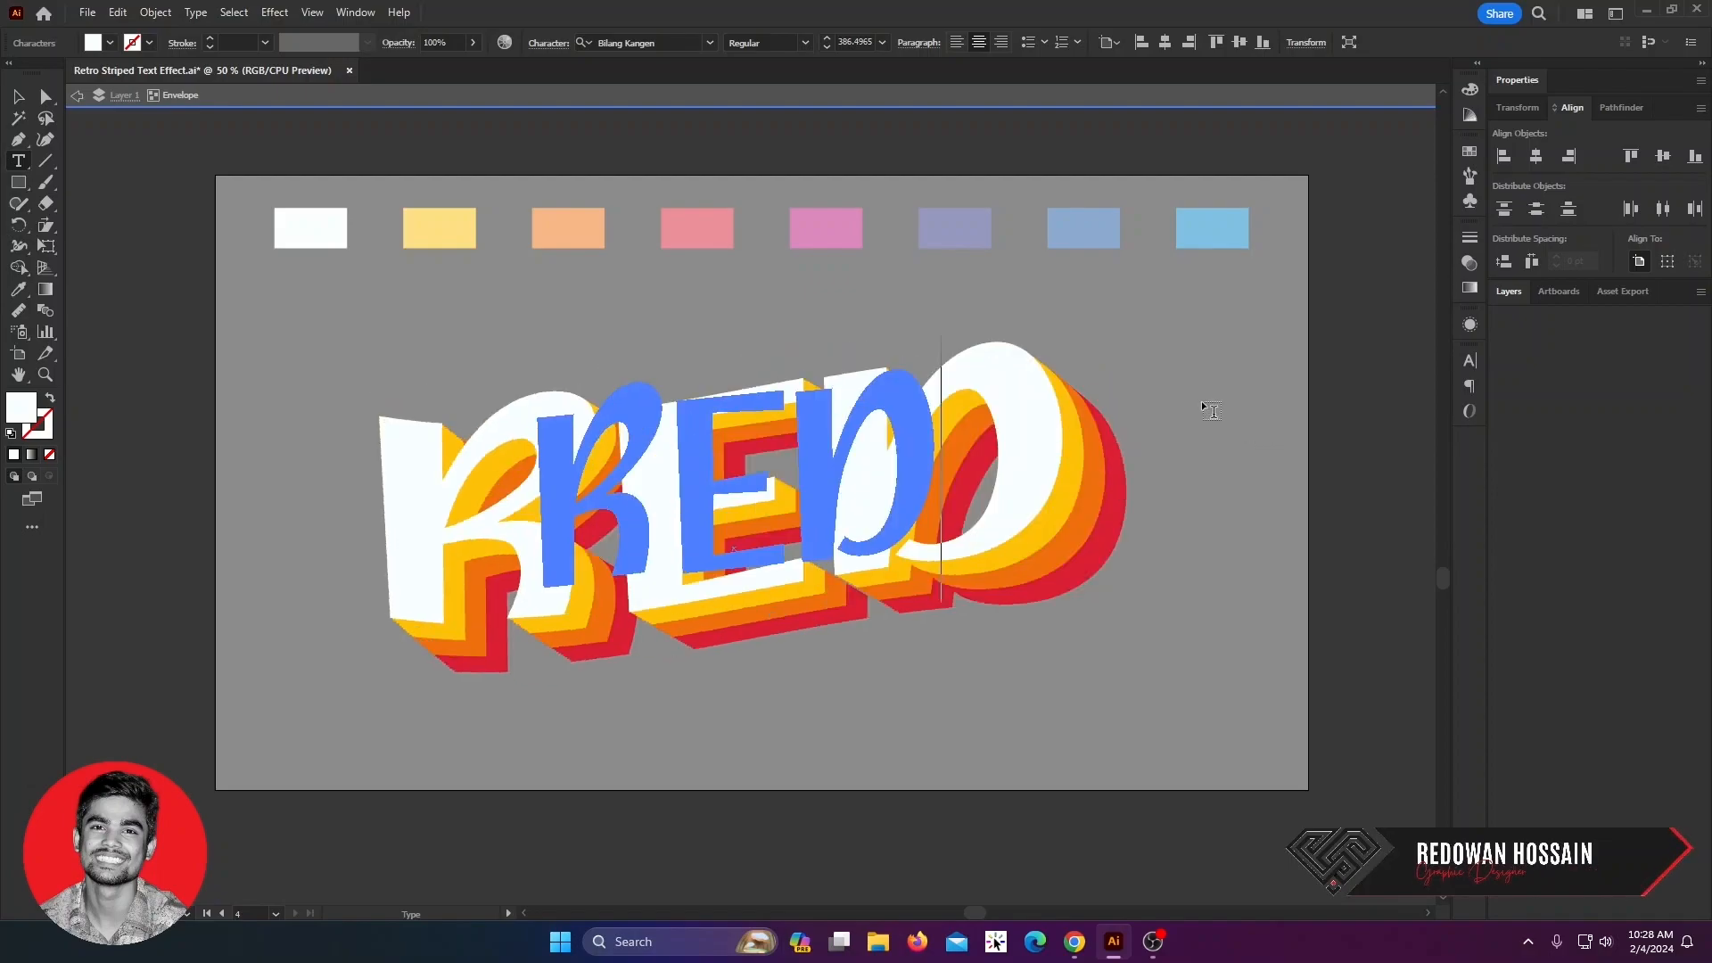
{"action": "key", "text": "BackSpace"}
{"action": "type", "text": "TRO"}
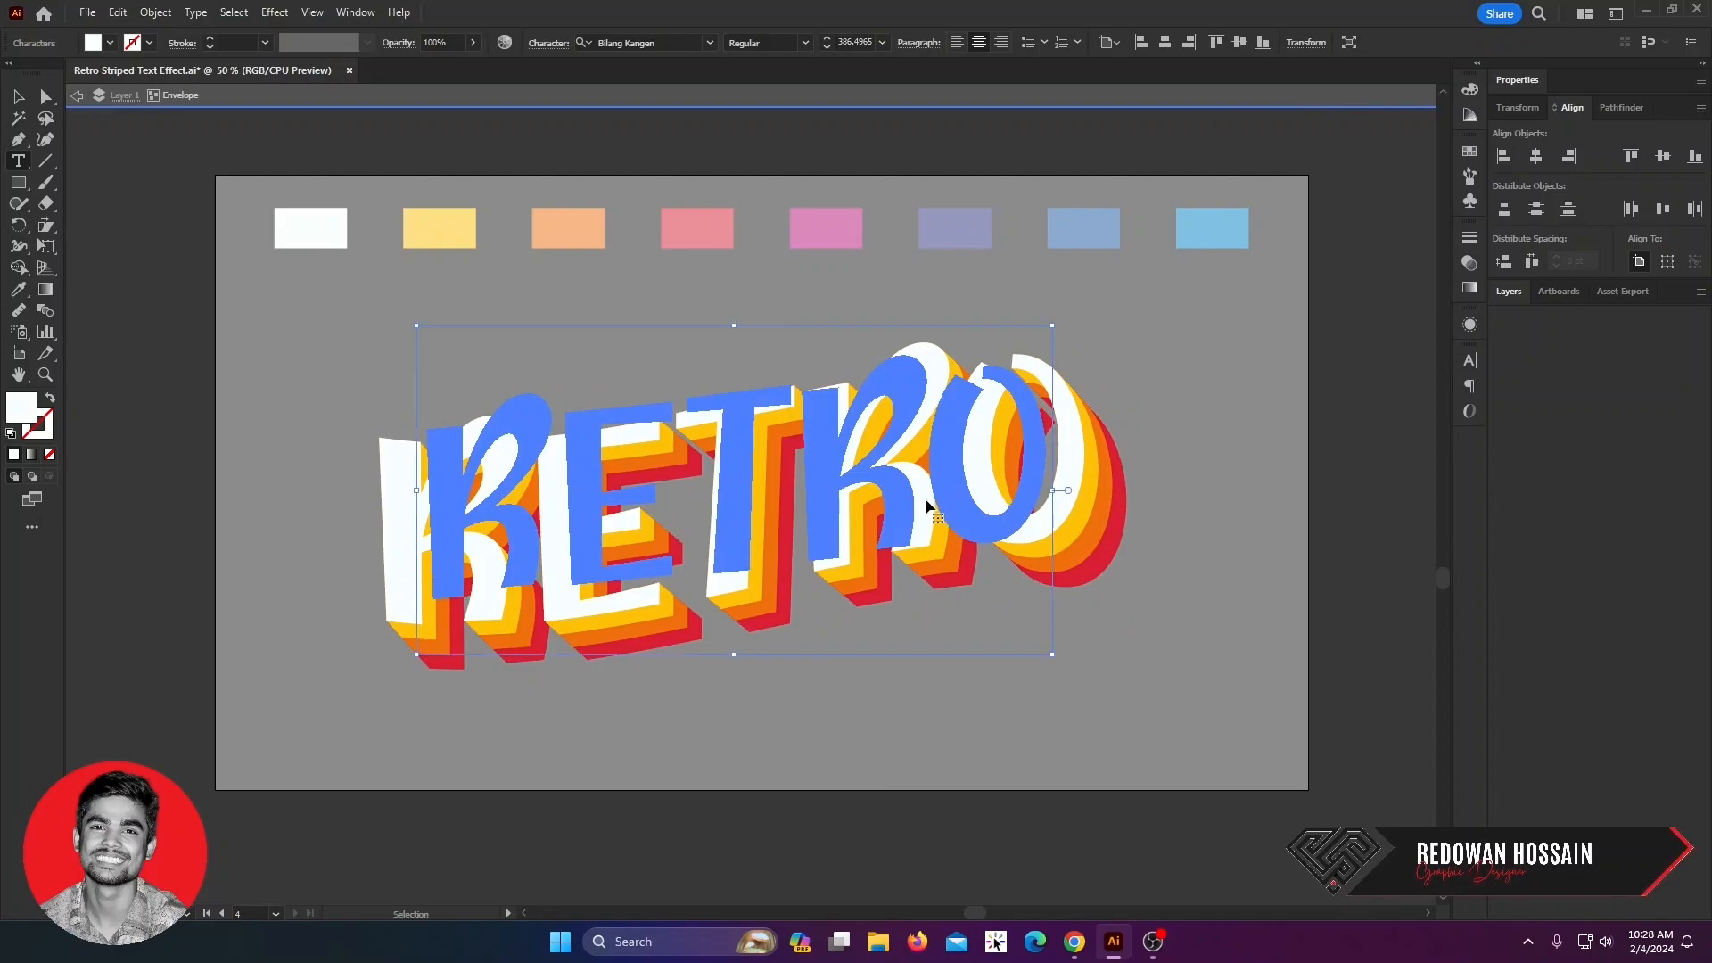
- Turn off All Caps for the "Retro" text, exit the envelope's isolation and move the text slightly right
{"action": "key", "text": "ctrl+a"}
{"action": "key", "text": "ctrl+t"}
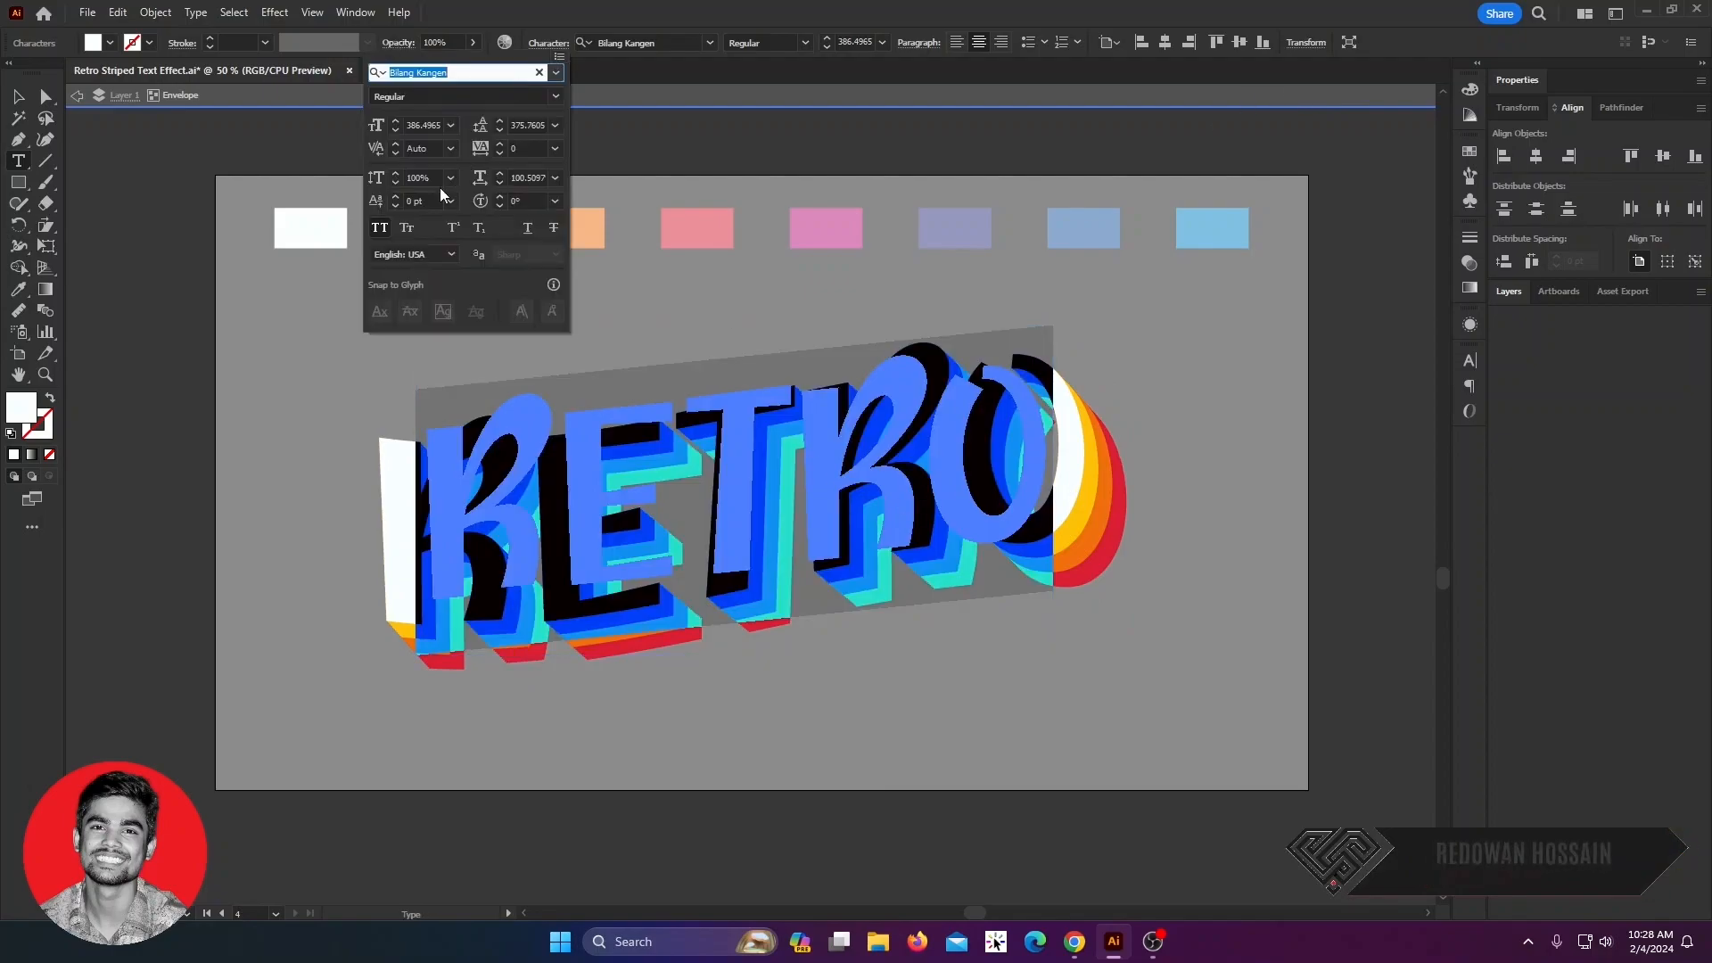
{"action": "left_click", "coordinate": [380, 229]}
{"action": "left_click", "coordinate": [20, 98]}
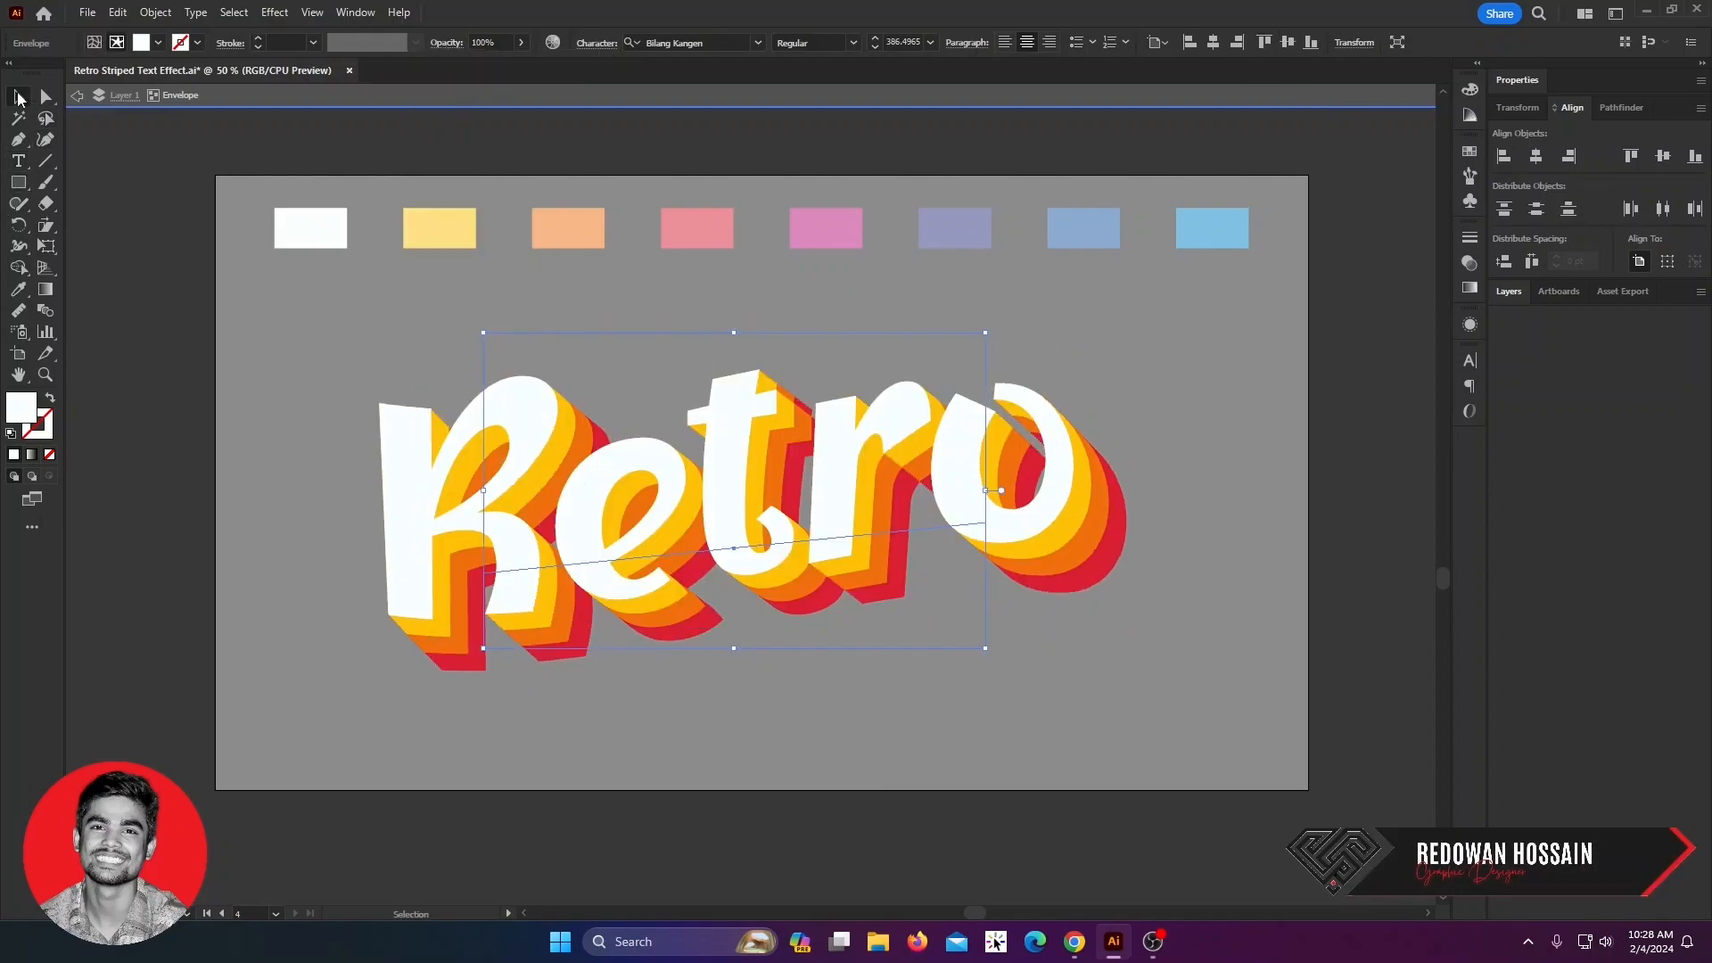
{"action": "double_click", "coordinate": [162, 257]}
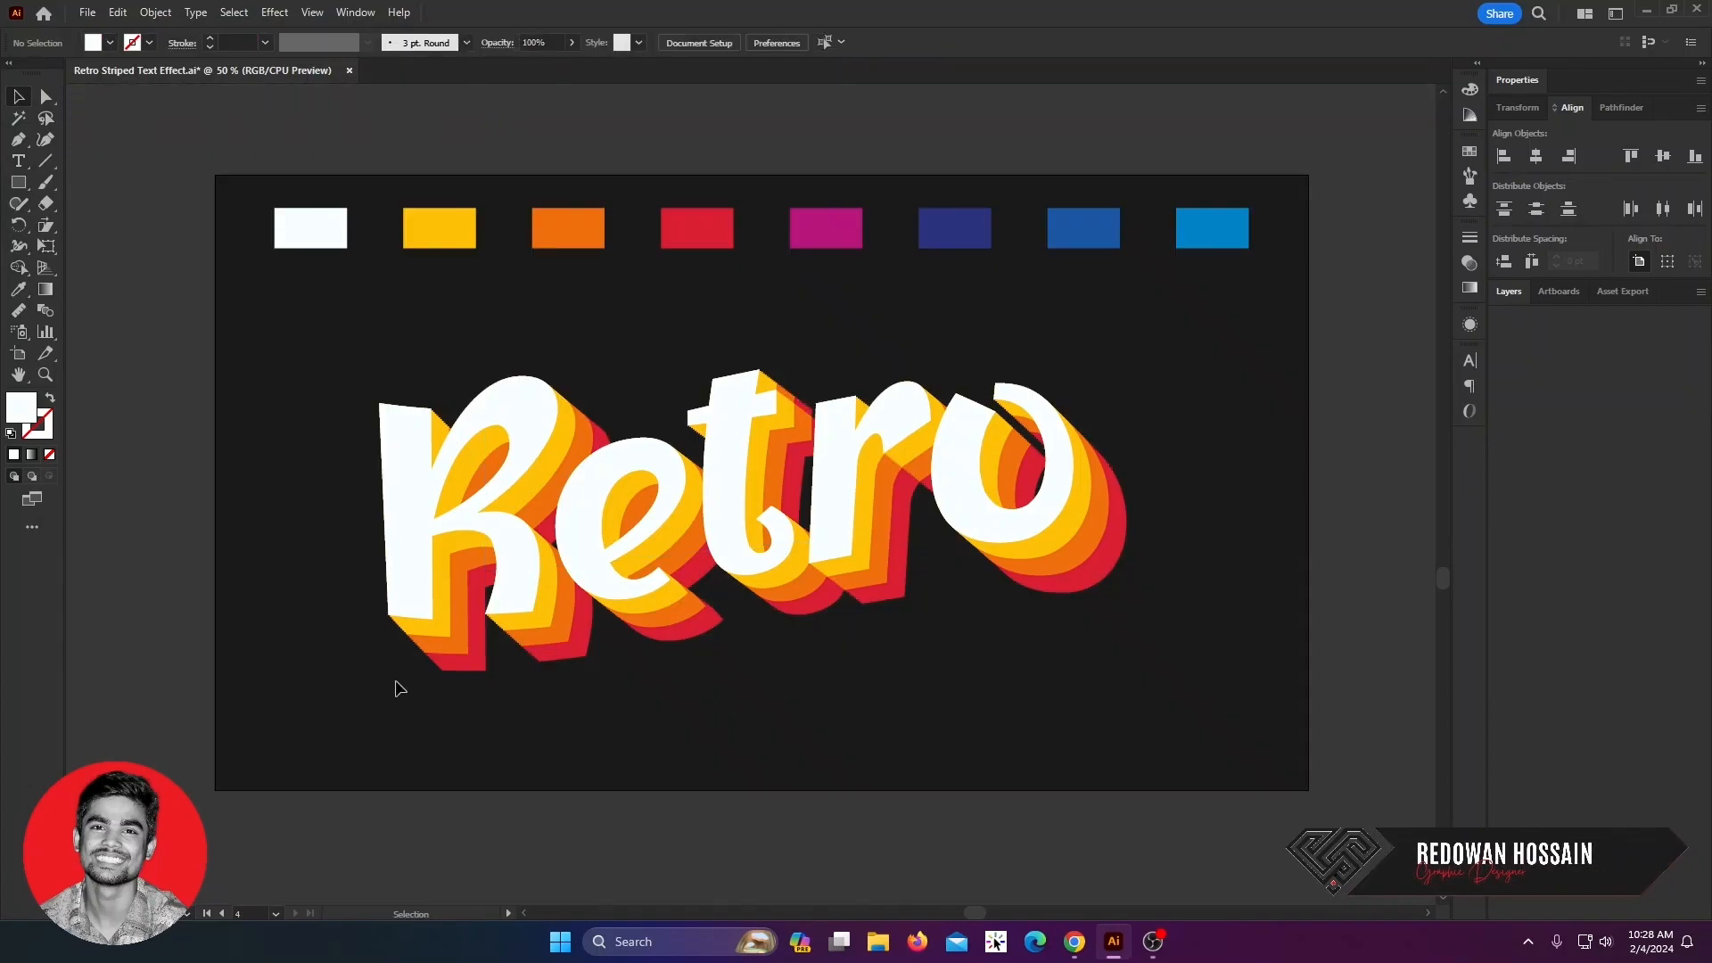
{"action": "left_click_drag", "start_coordinate": [1103, 506], "coordinate": [1139, 505]}
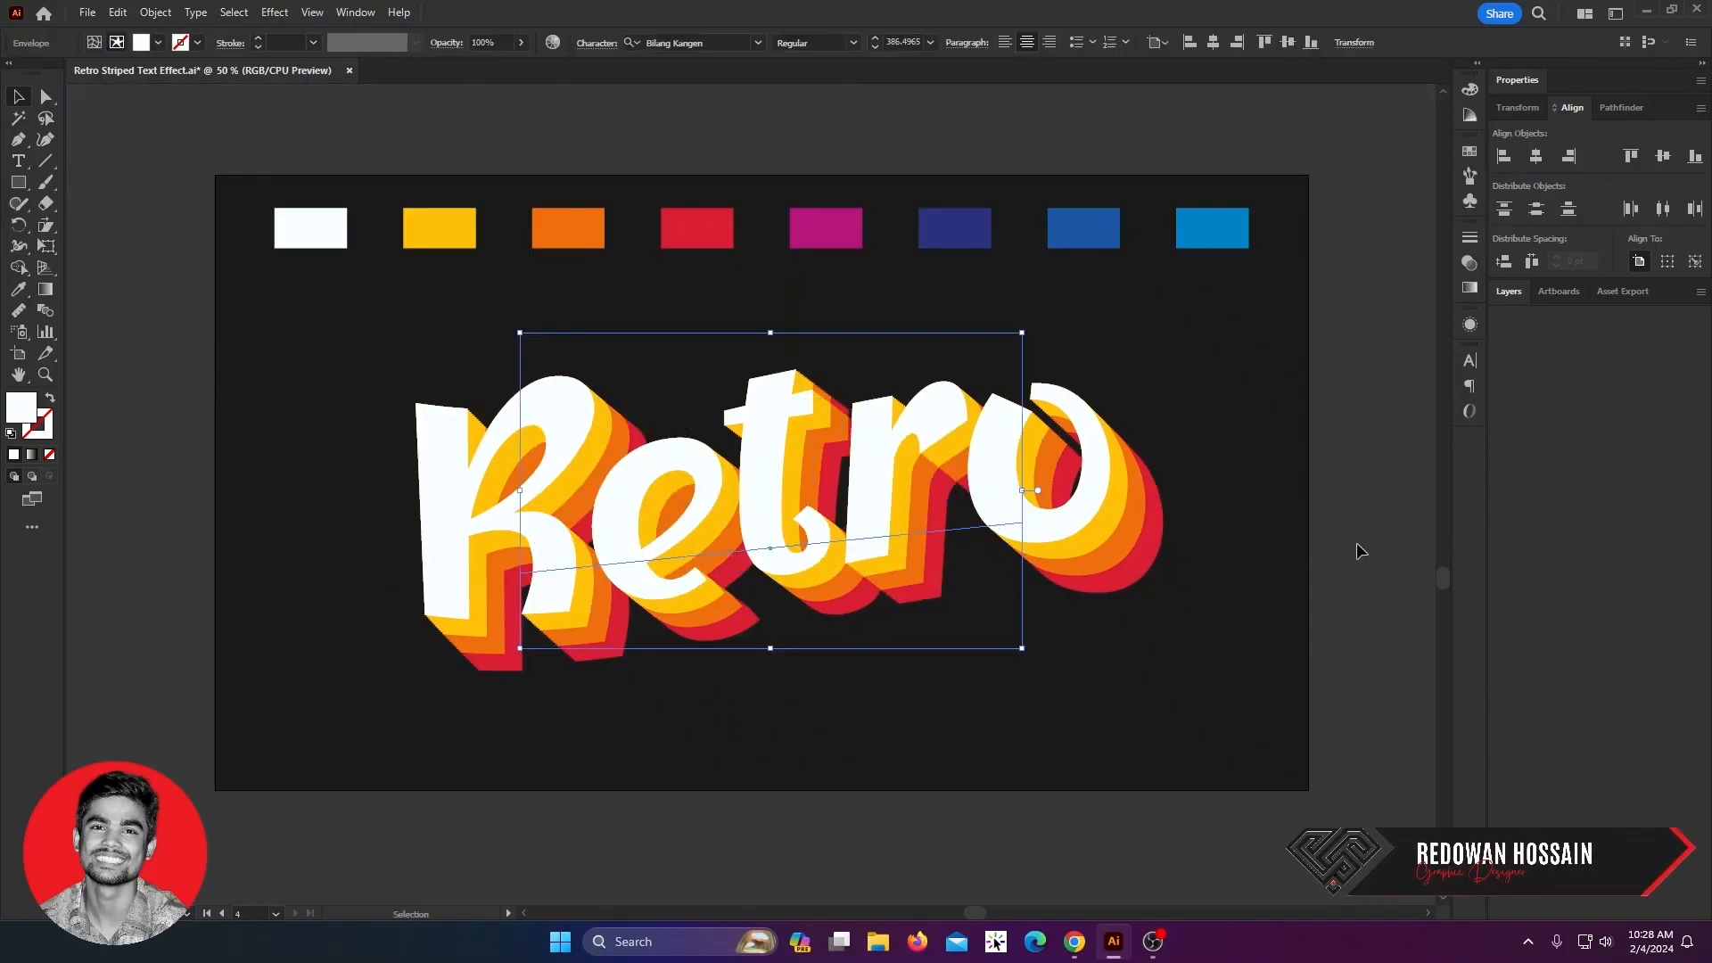
{"action": "left_click", "coordinate": [1328, 532]}
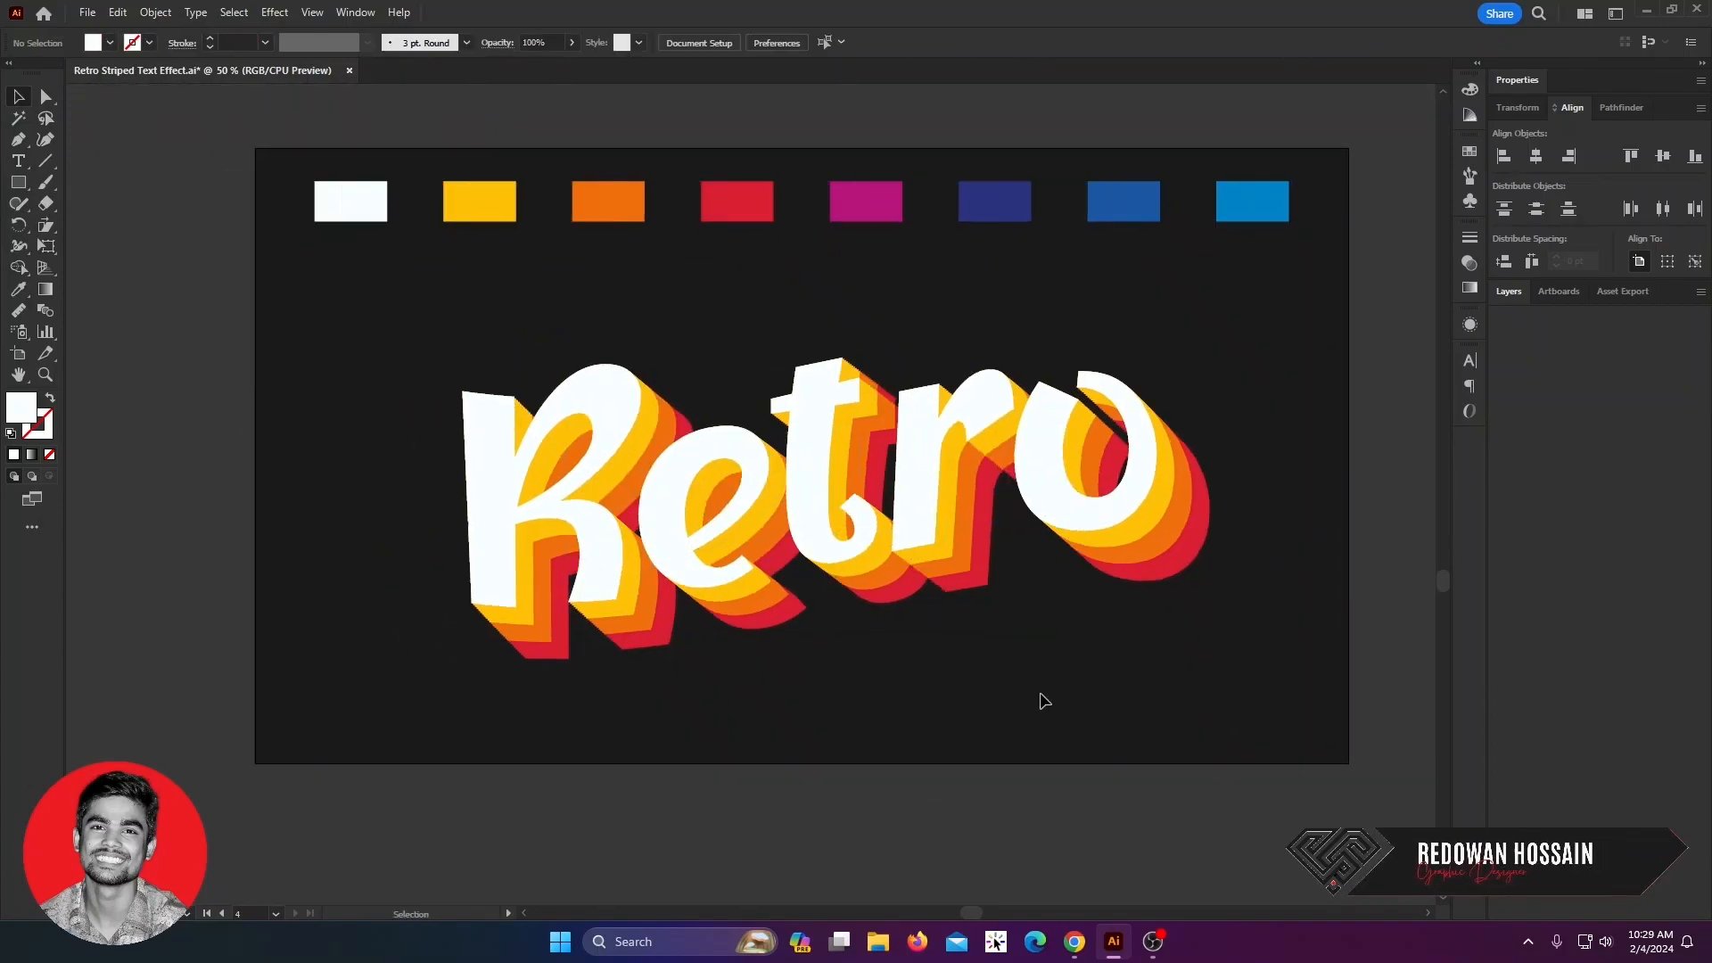
- Delete the warped "Retro" text and add new point text reading "Love Forever" on two lines below the palette
{"action": "left_click_drag", "start_coordinate": [1058, 668], "coordinate": [465, 451]}
{"action": "key", "text": "Delete"}
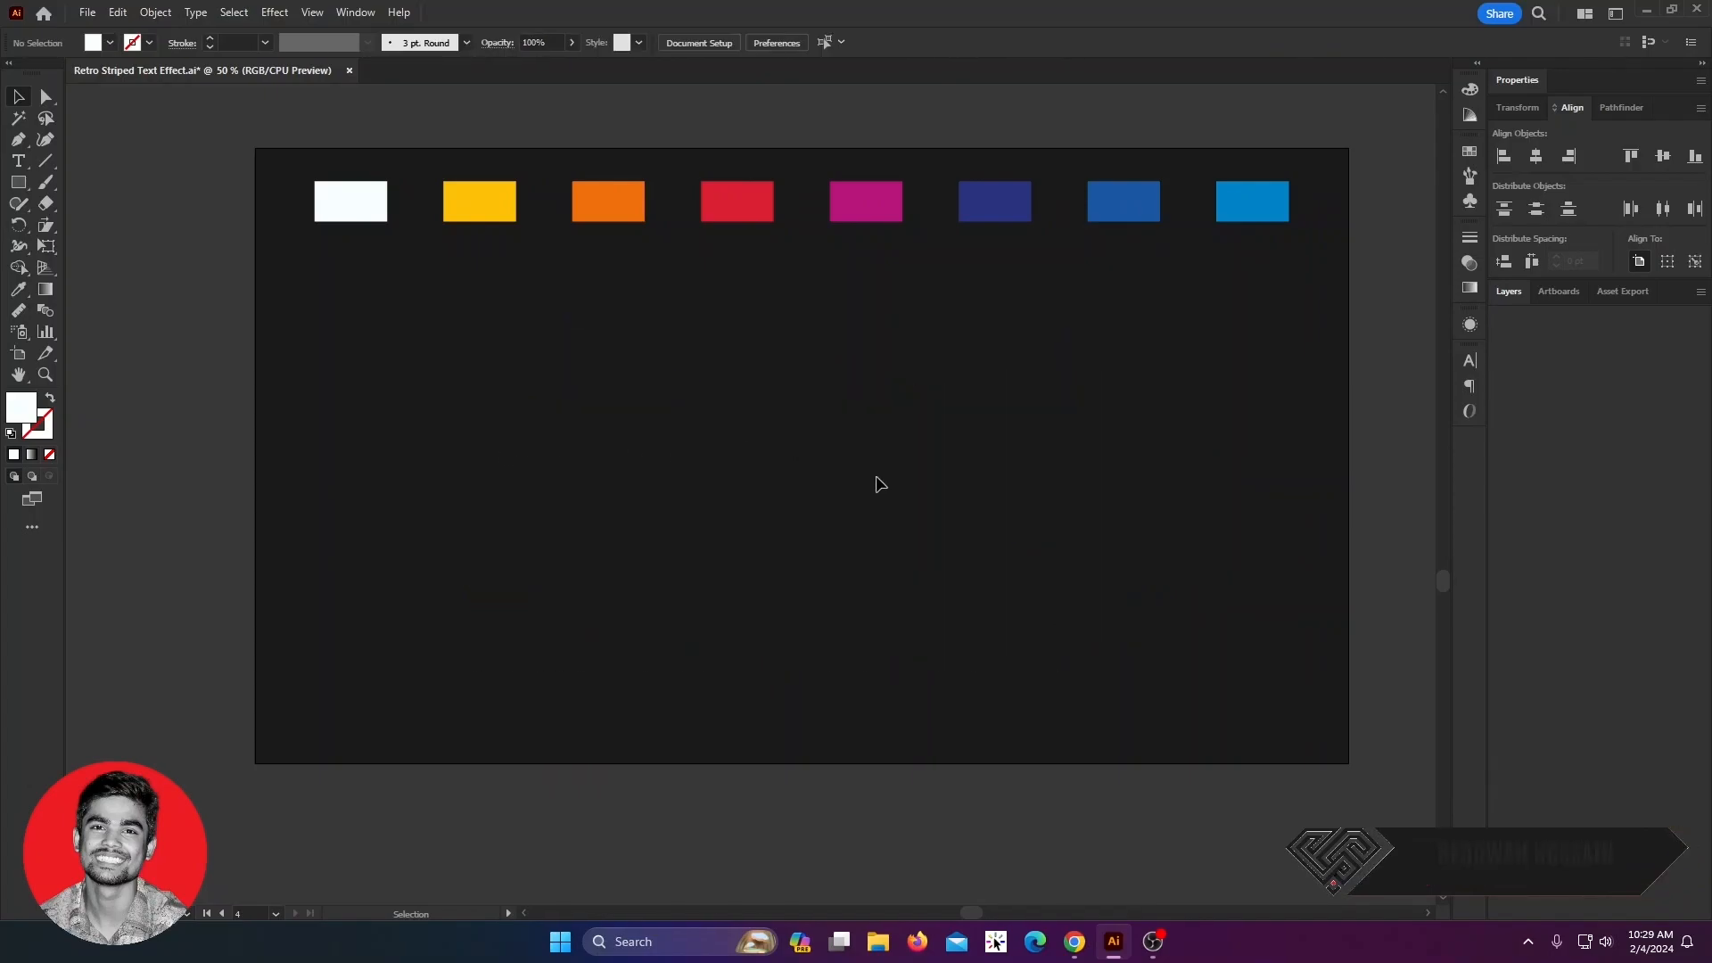
{"action": "scroll", "coordinate": [991, 478], "scroll_direction": "up", "scroll_amount": 1}
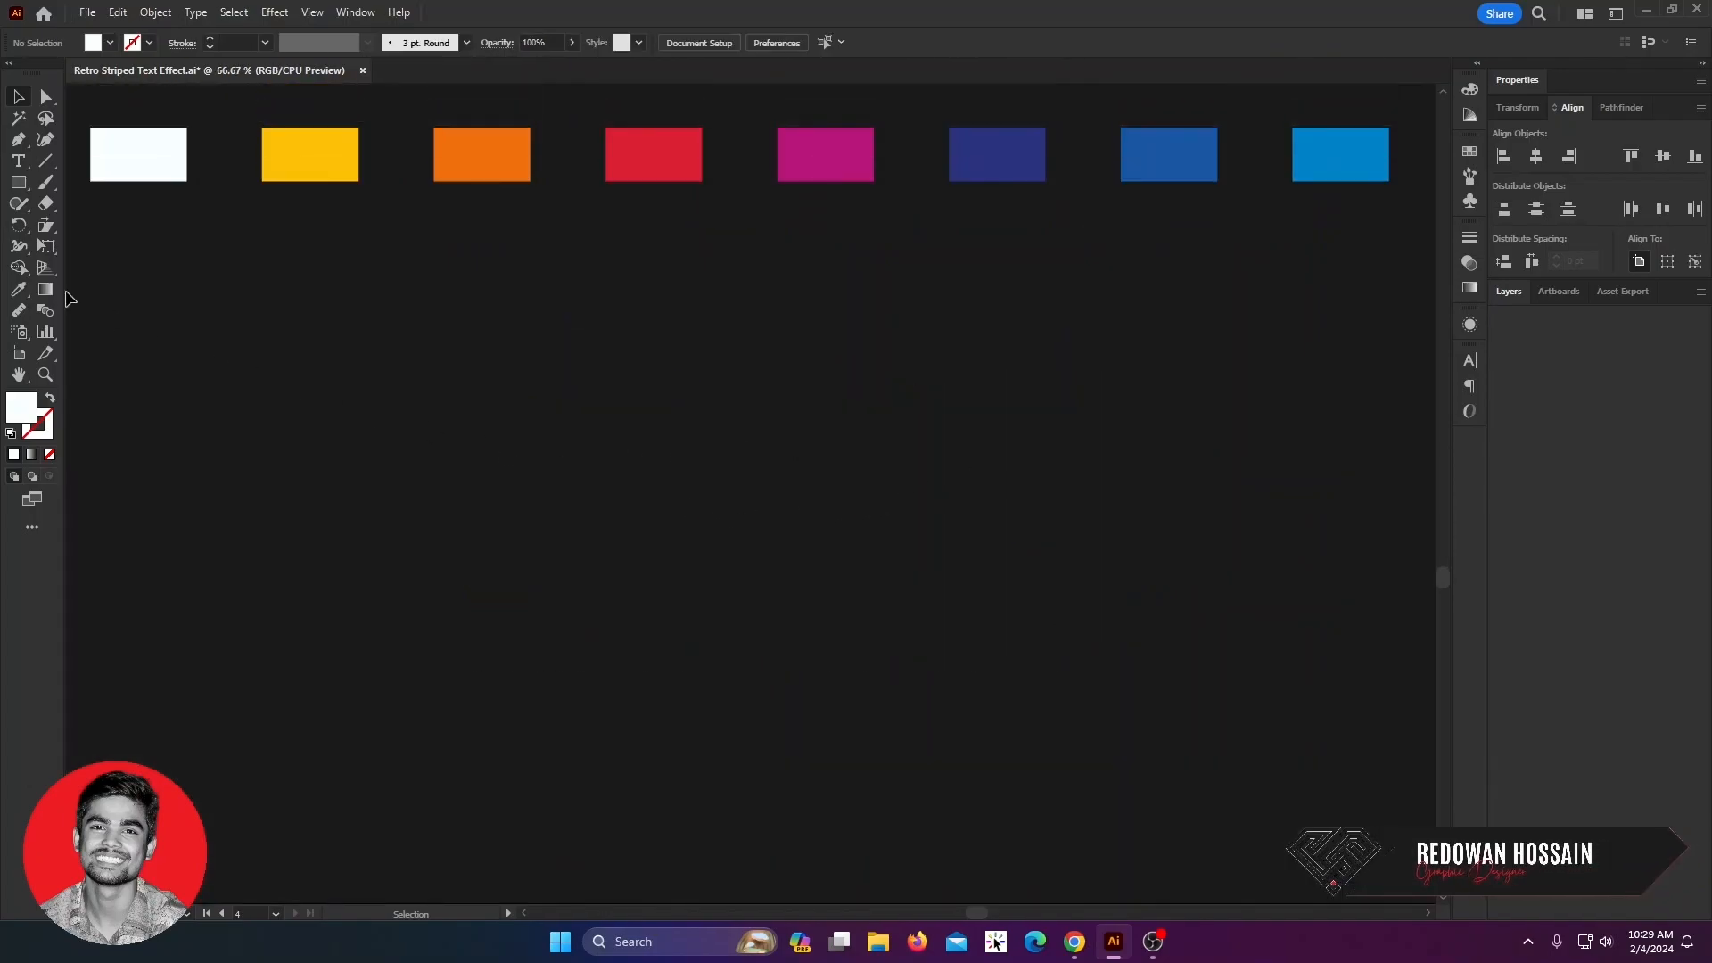
{"action": "left_click", "coordinate": [25, 163]}
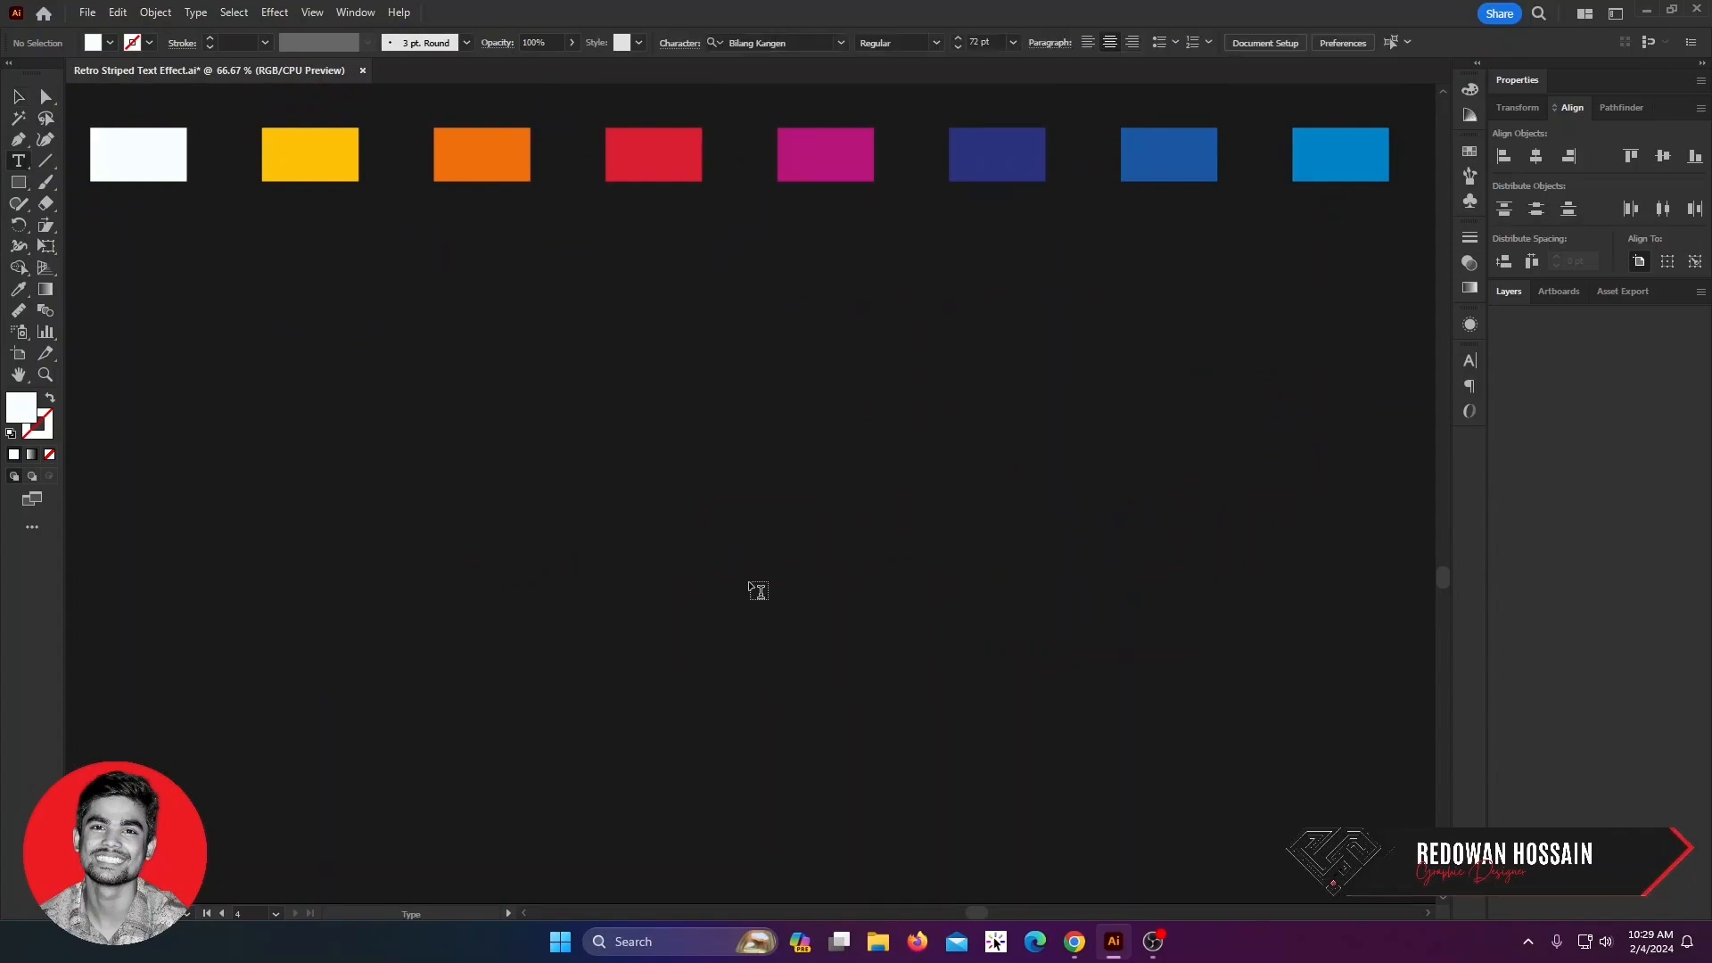
{"action": "left_click", "coordinate": [705, 494]}
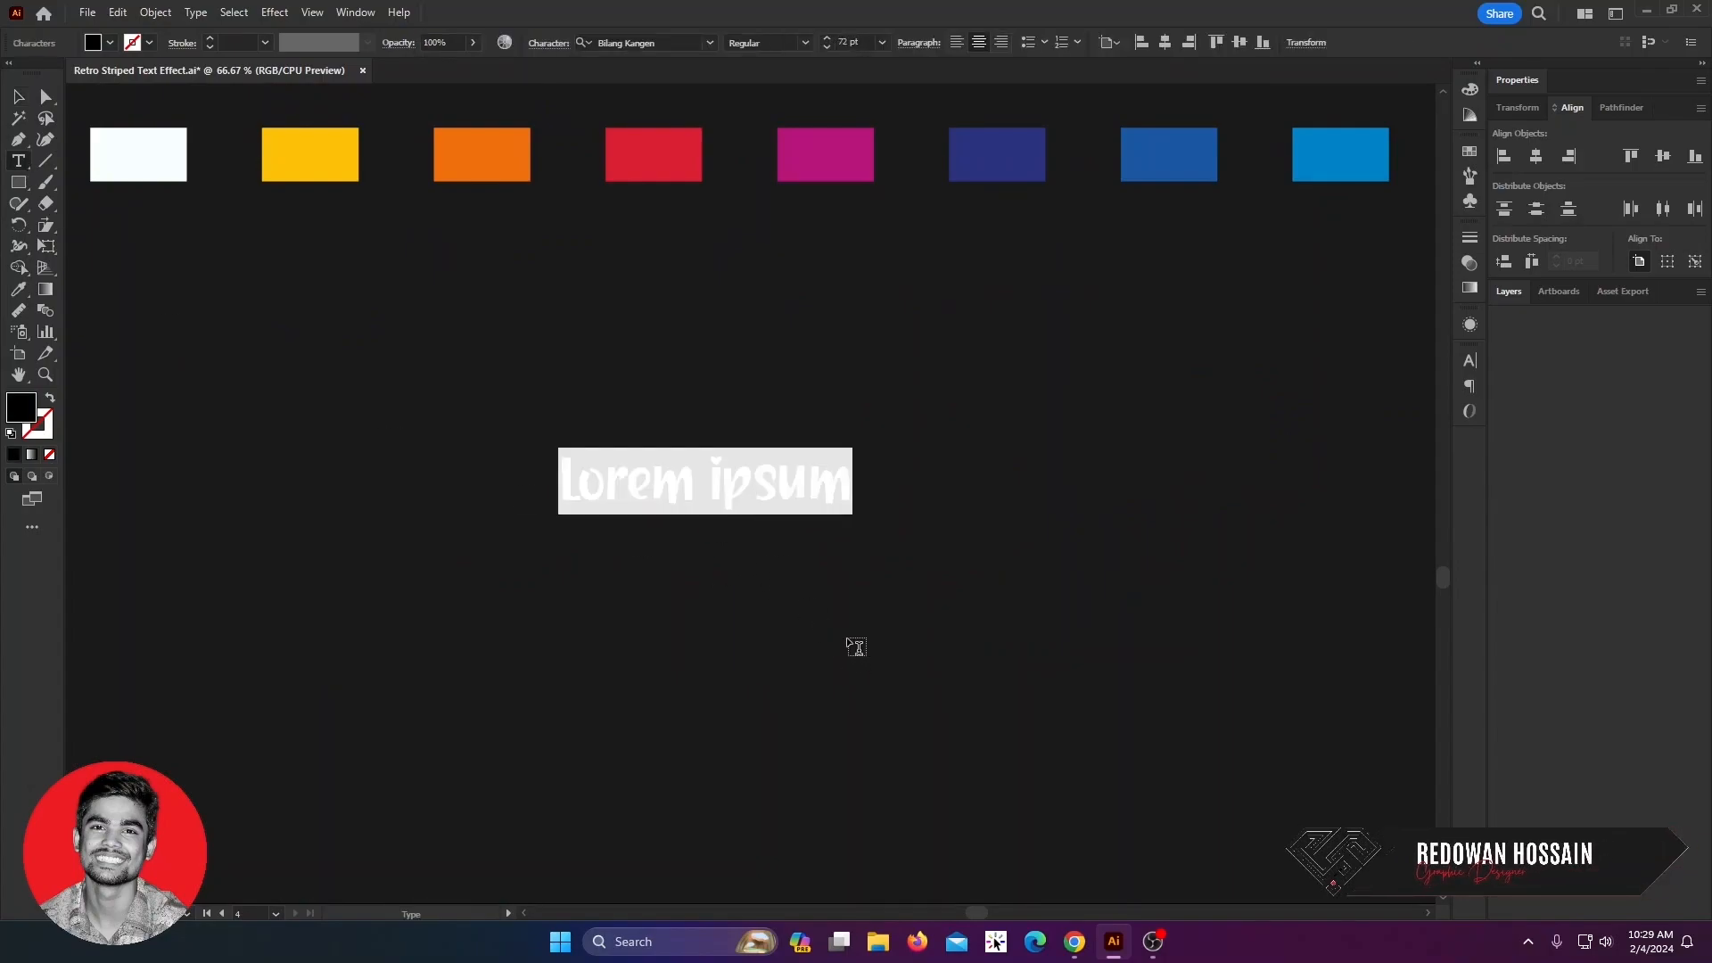
{"action": "type", "text": "Love "}
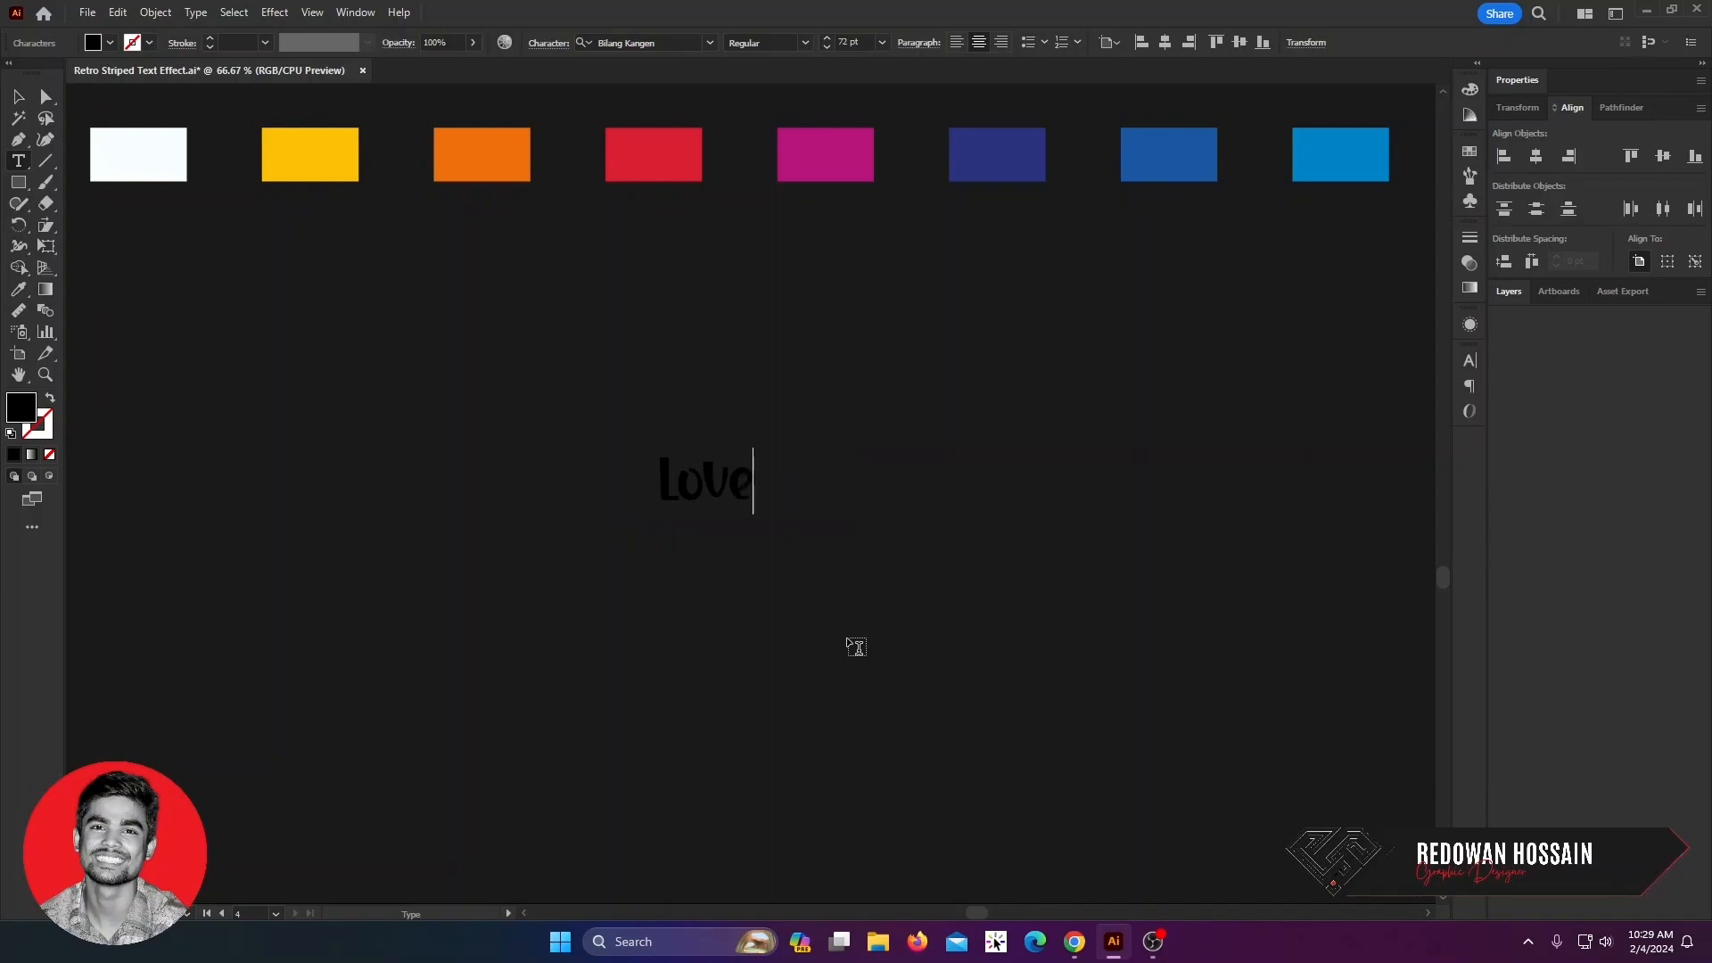
{"action": "type", "text": "For"}
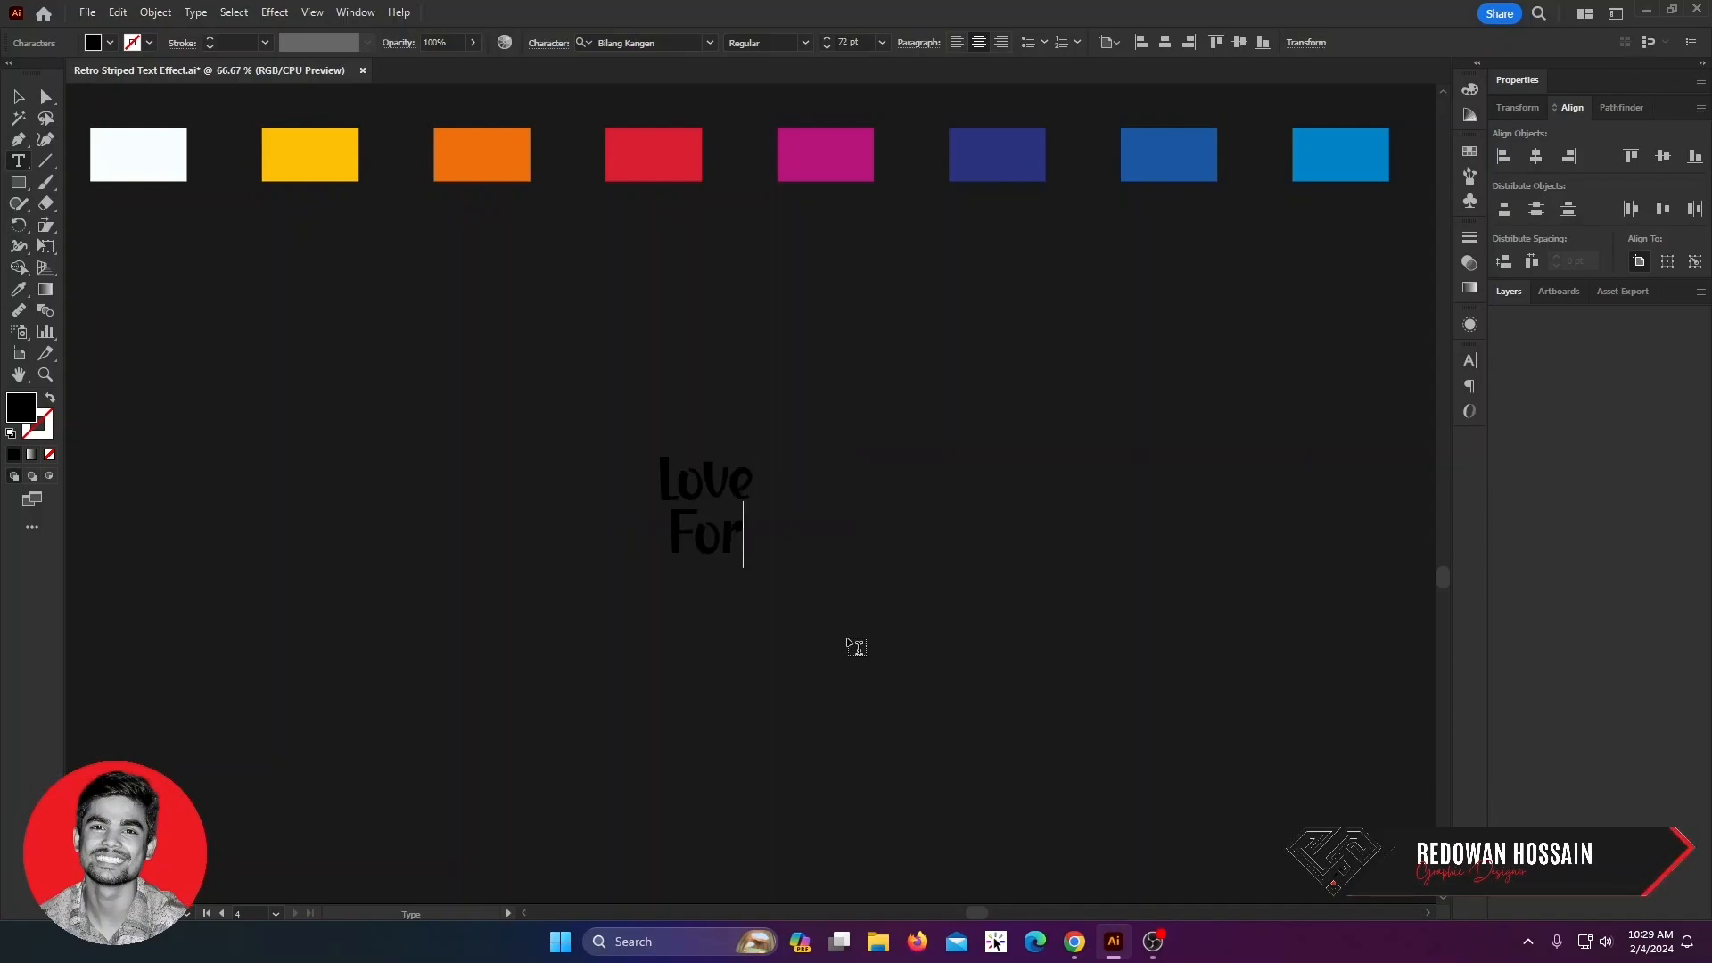
{"action": "type", "text": "ever"}
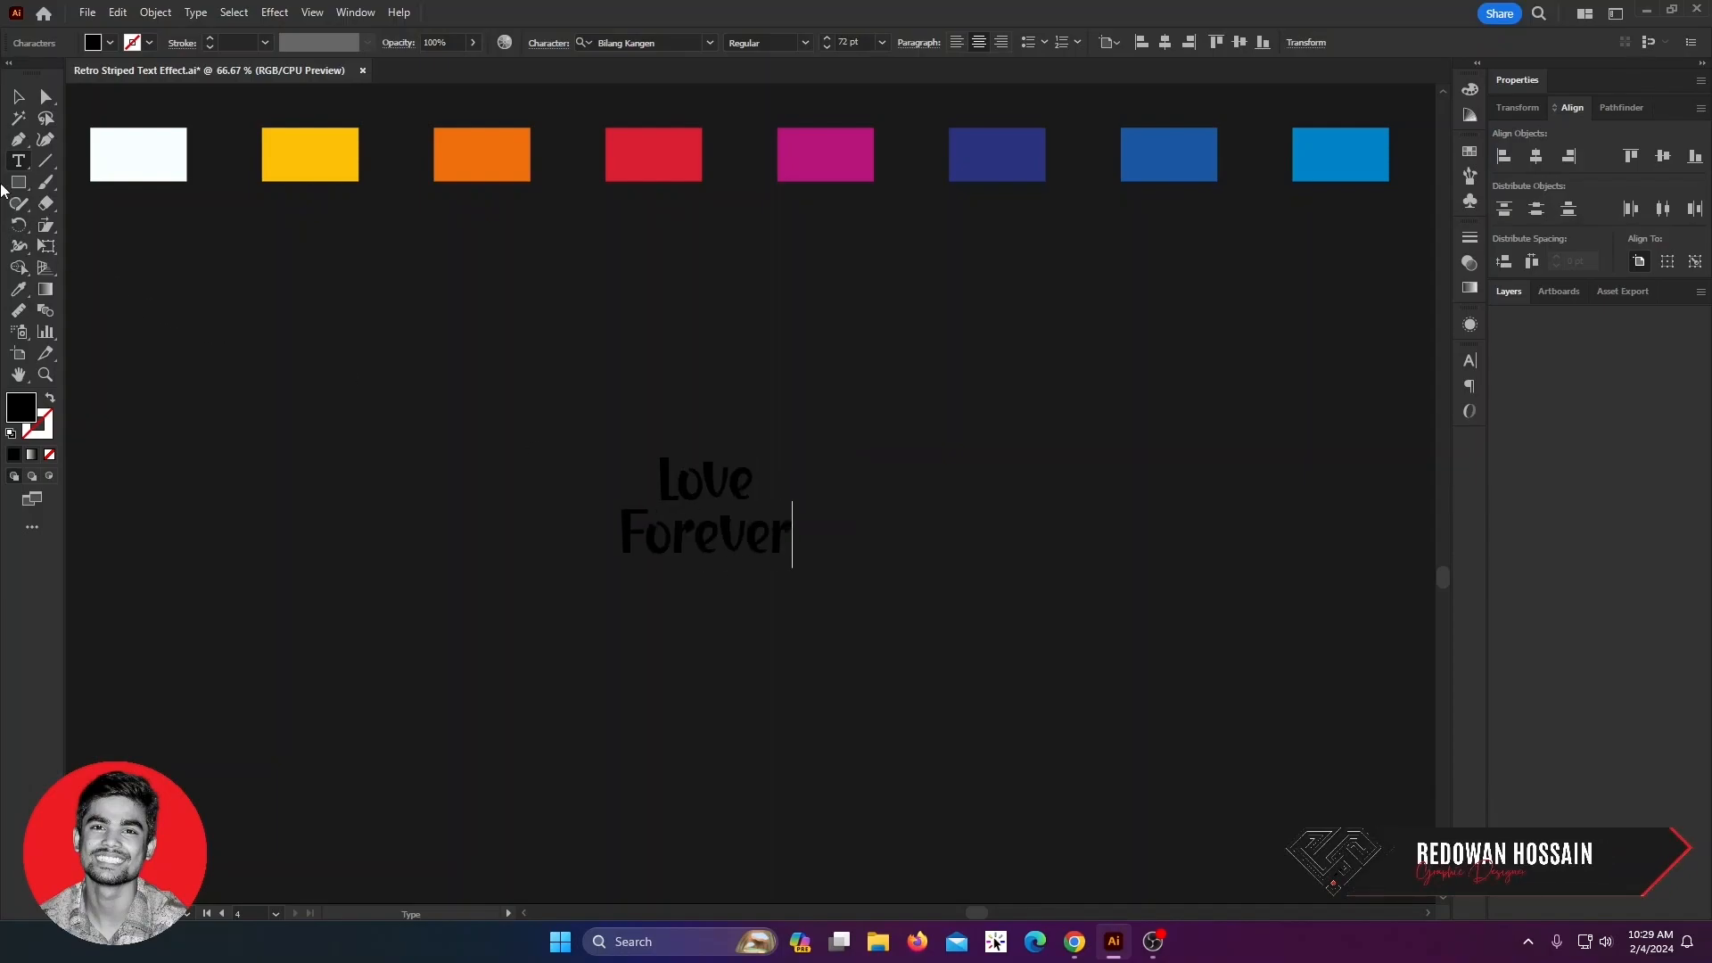
{"action": "key", "text": "Escape"}
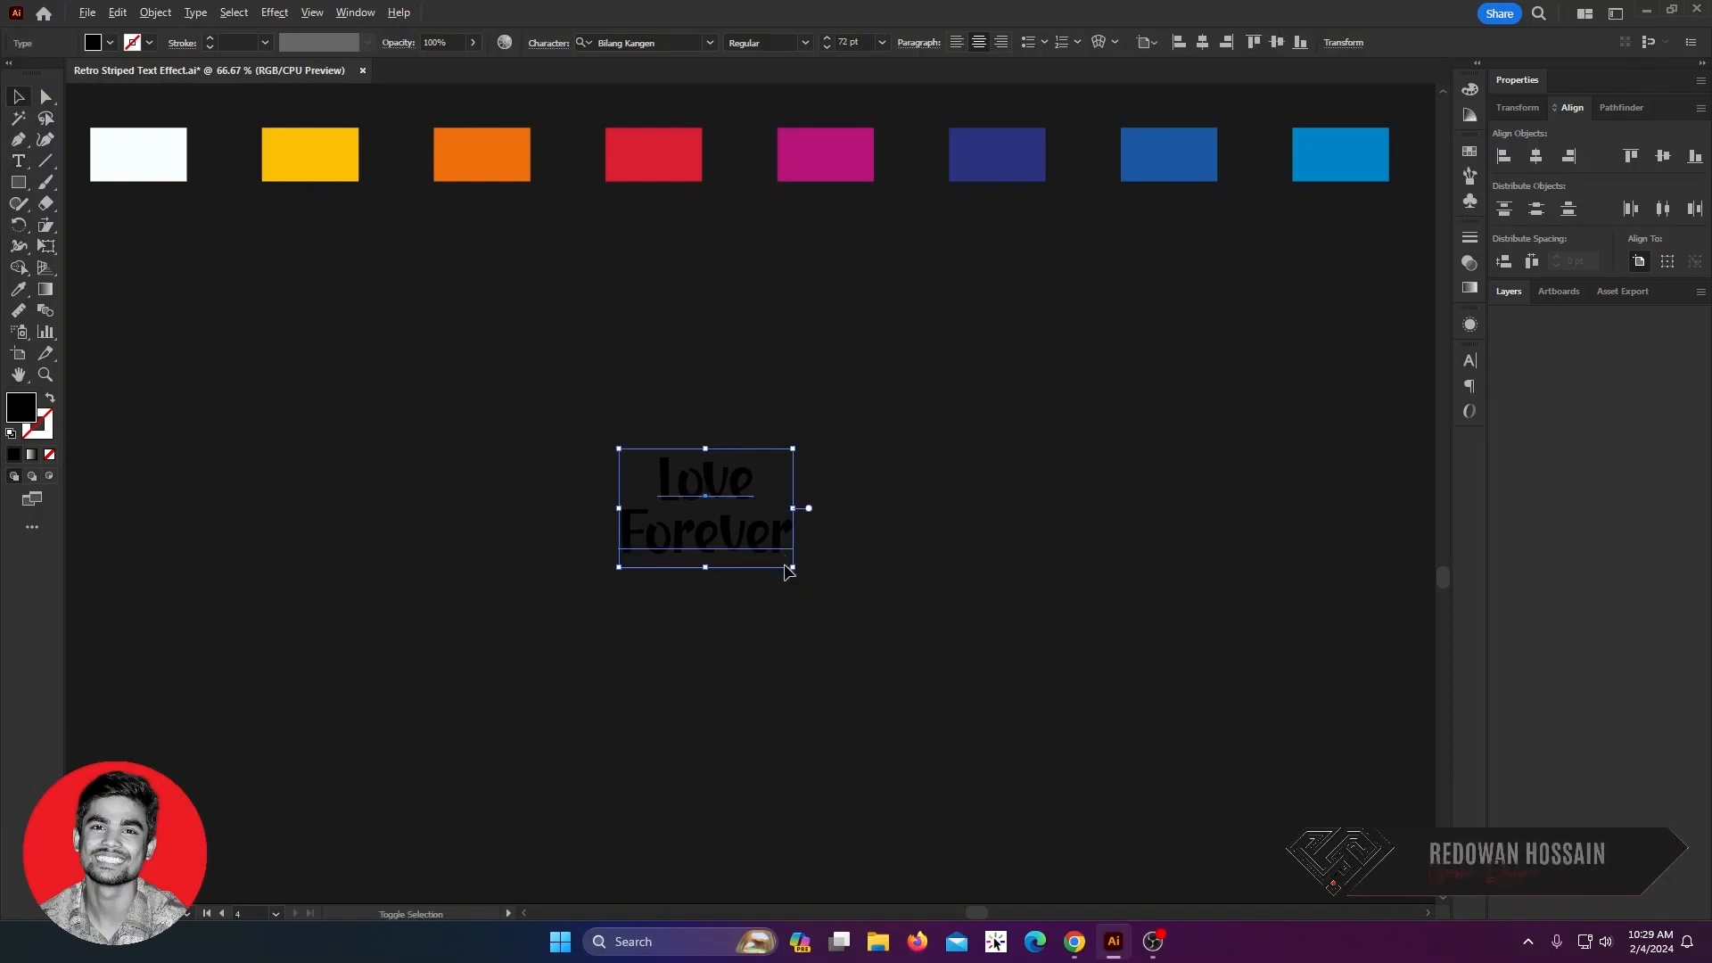
- Scale the "Love Forever" text up to about 252 pt and color it with the white palette swatch
{"action": "left_click_drag", "start_coordinate": [805, 572], "coordinate": [1016, 715]}
{"action": "left_click_drag", "start_coordinate": [994, 634], "coordinate": [1008, 695]}
{"action": "left_click", "coordinate": [19, 290]}
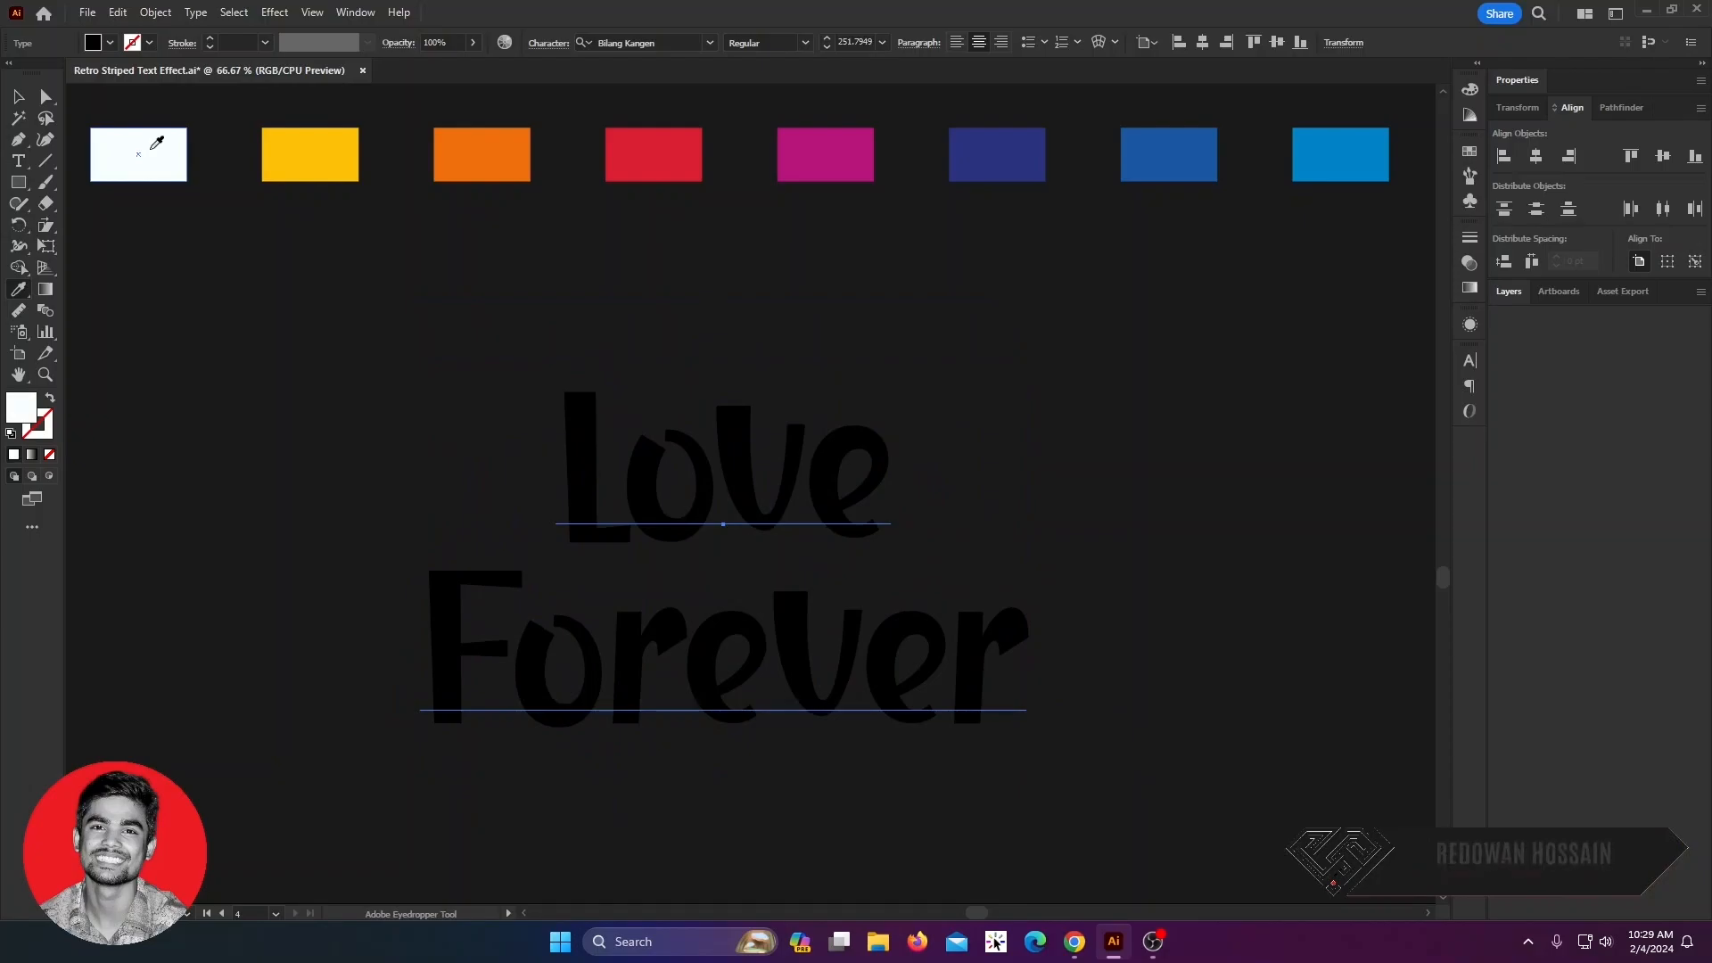
{"action": "left_click", "coordinate": [150, 145]}
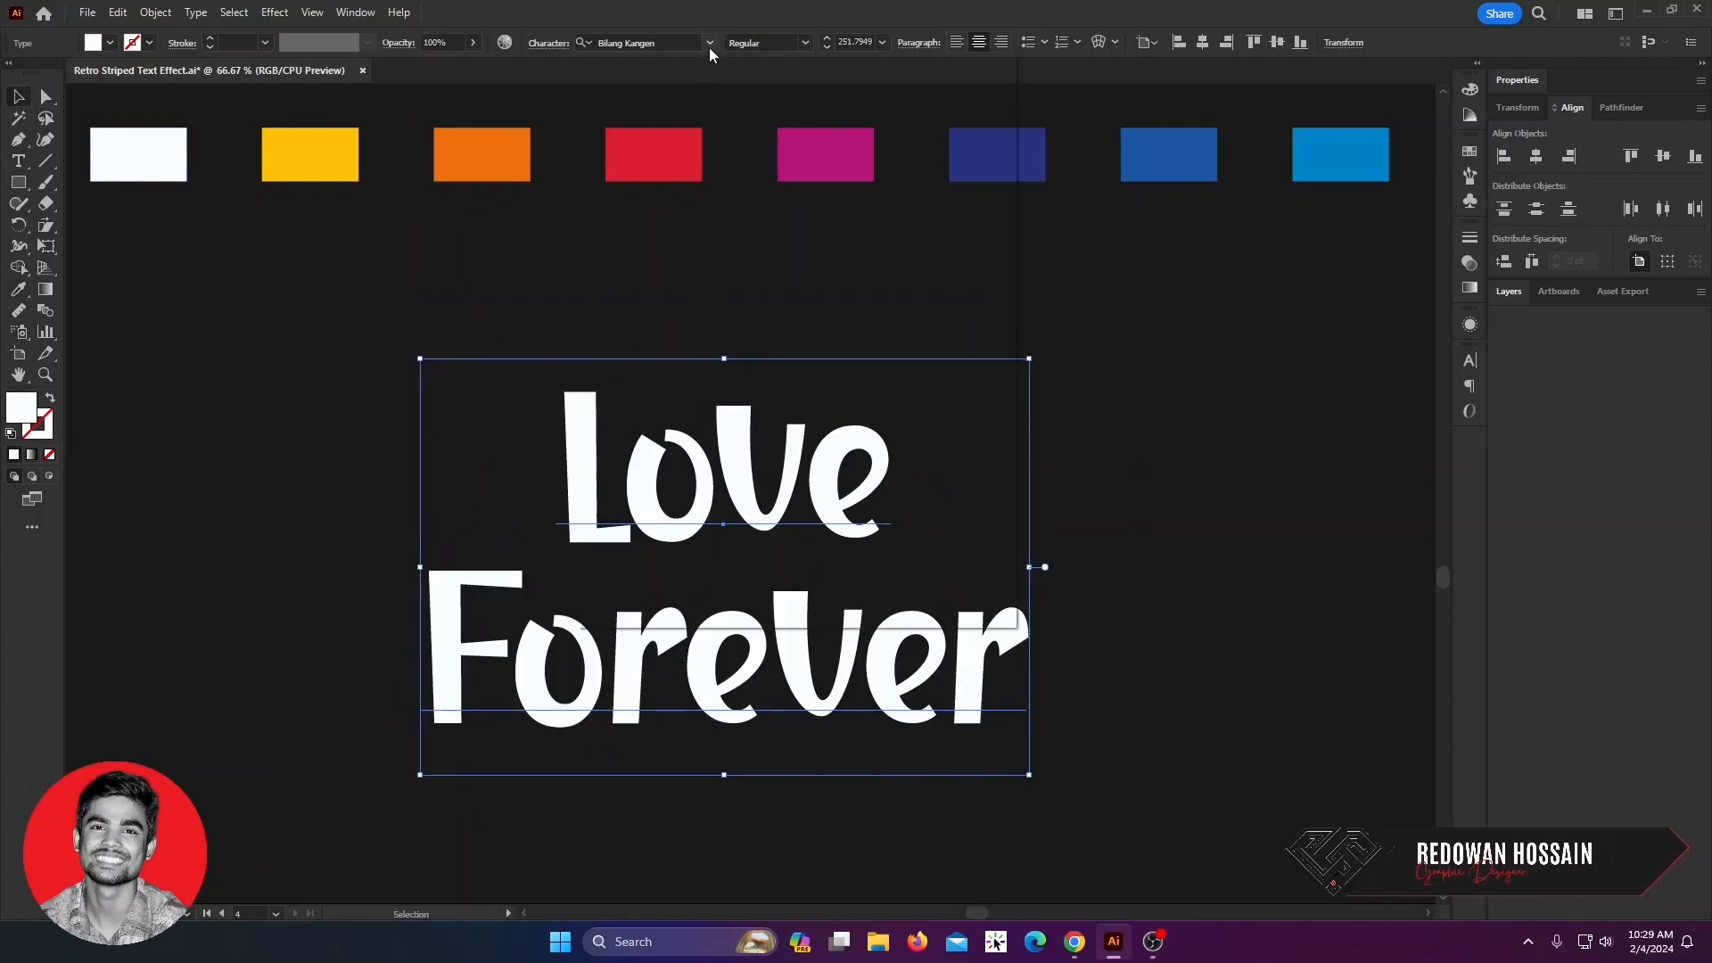
- Change the text's font to Heavy Heap and tighten the leading between its two lines, repositioning it slightly
{"action": "left_click", "coordinate": [709, 44]}
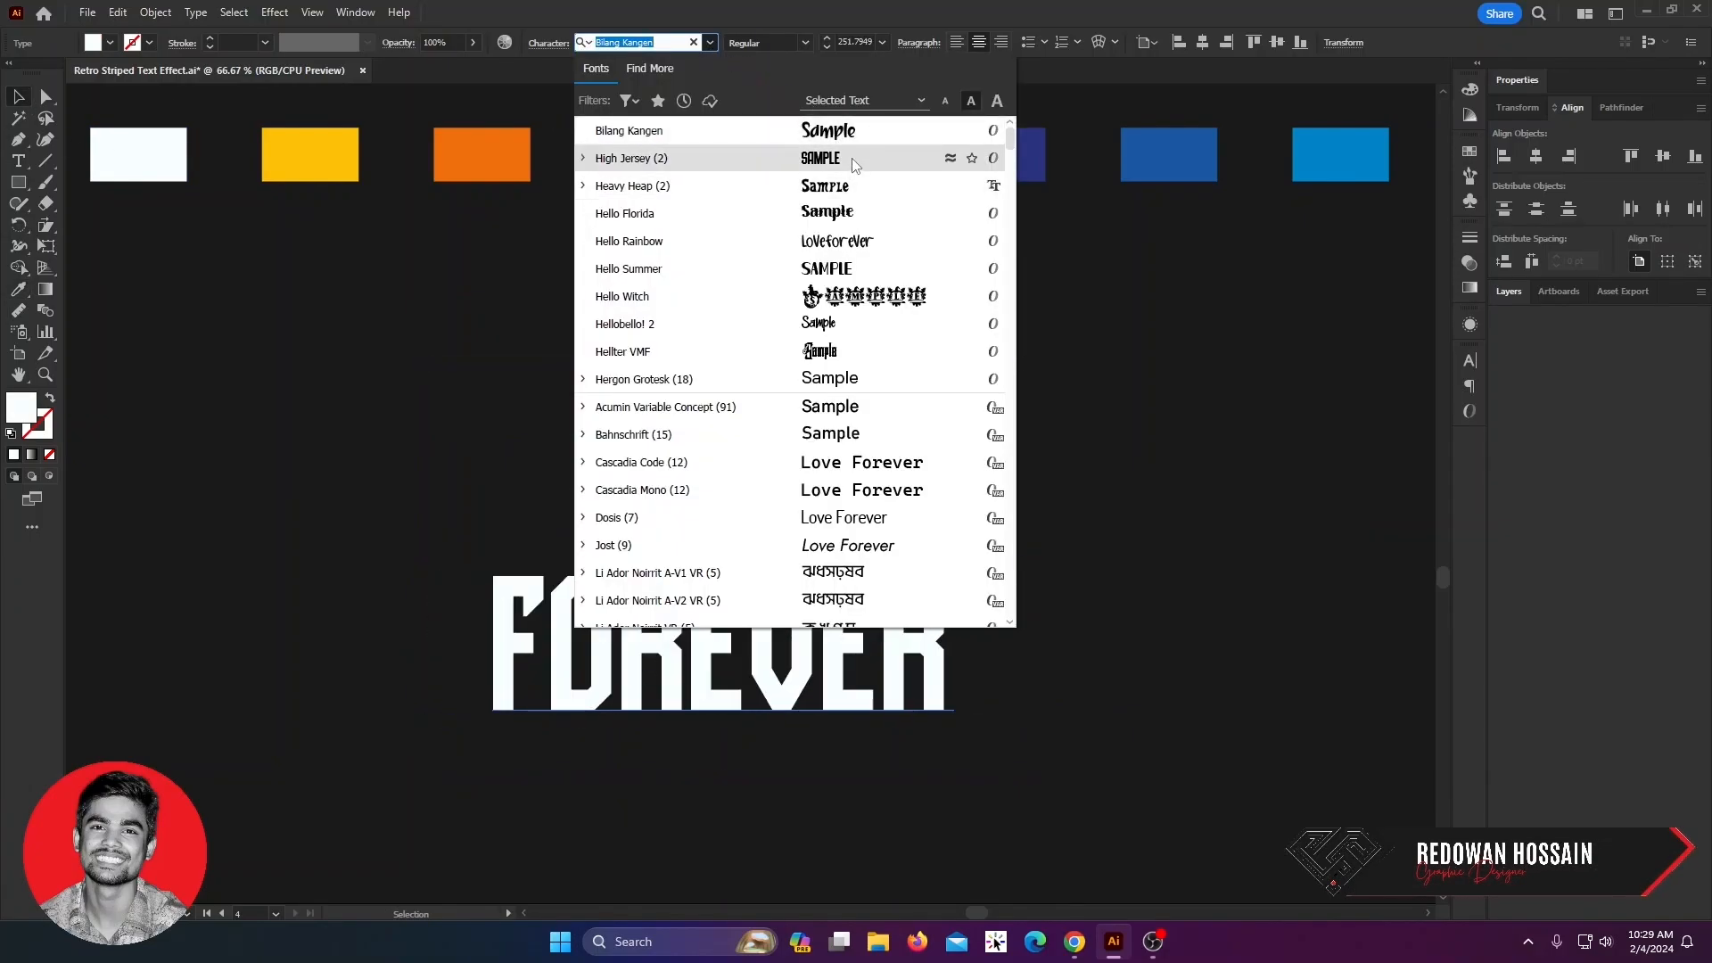
{"action": "left_click", "coordinate": [844, 188]}
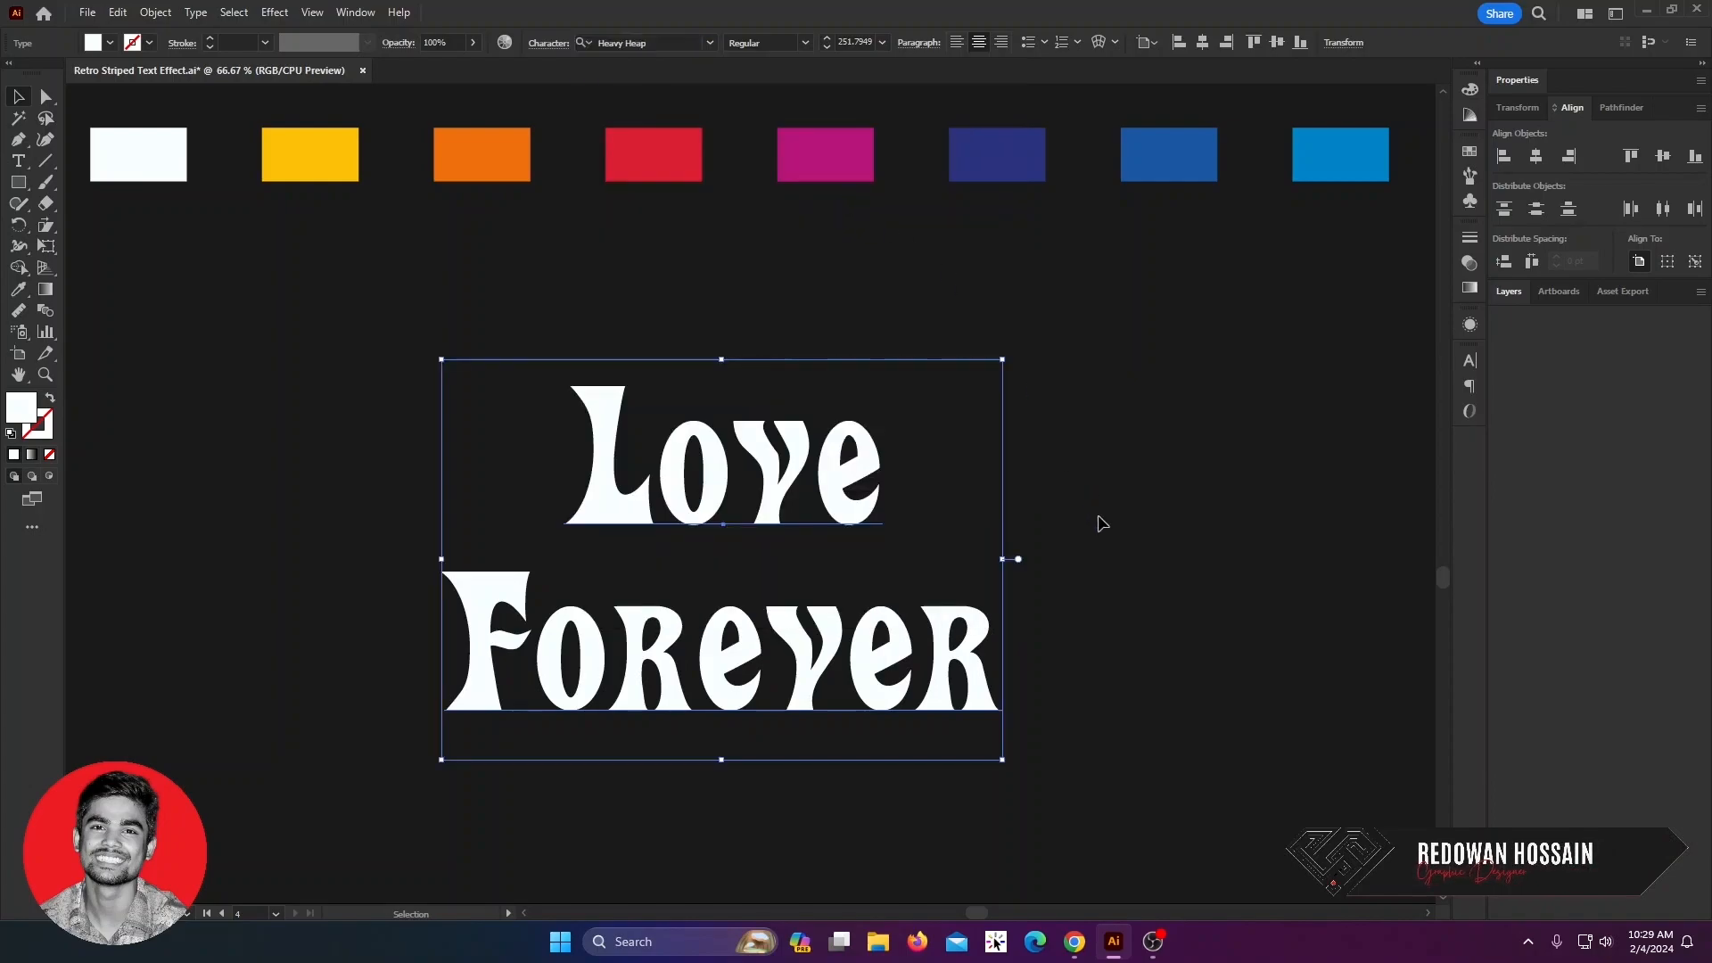
{"action": "left_click", "coordinate": [547, 45]}
{"action": "left_click", "coordinate": [500, 130]}
{"action": "left_click_drag", "start_coordinate": [997, 623], "coordinate": [991, 651]}
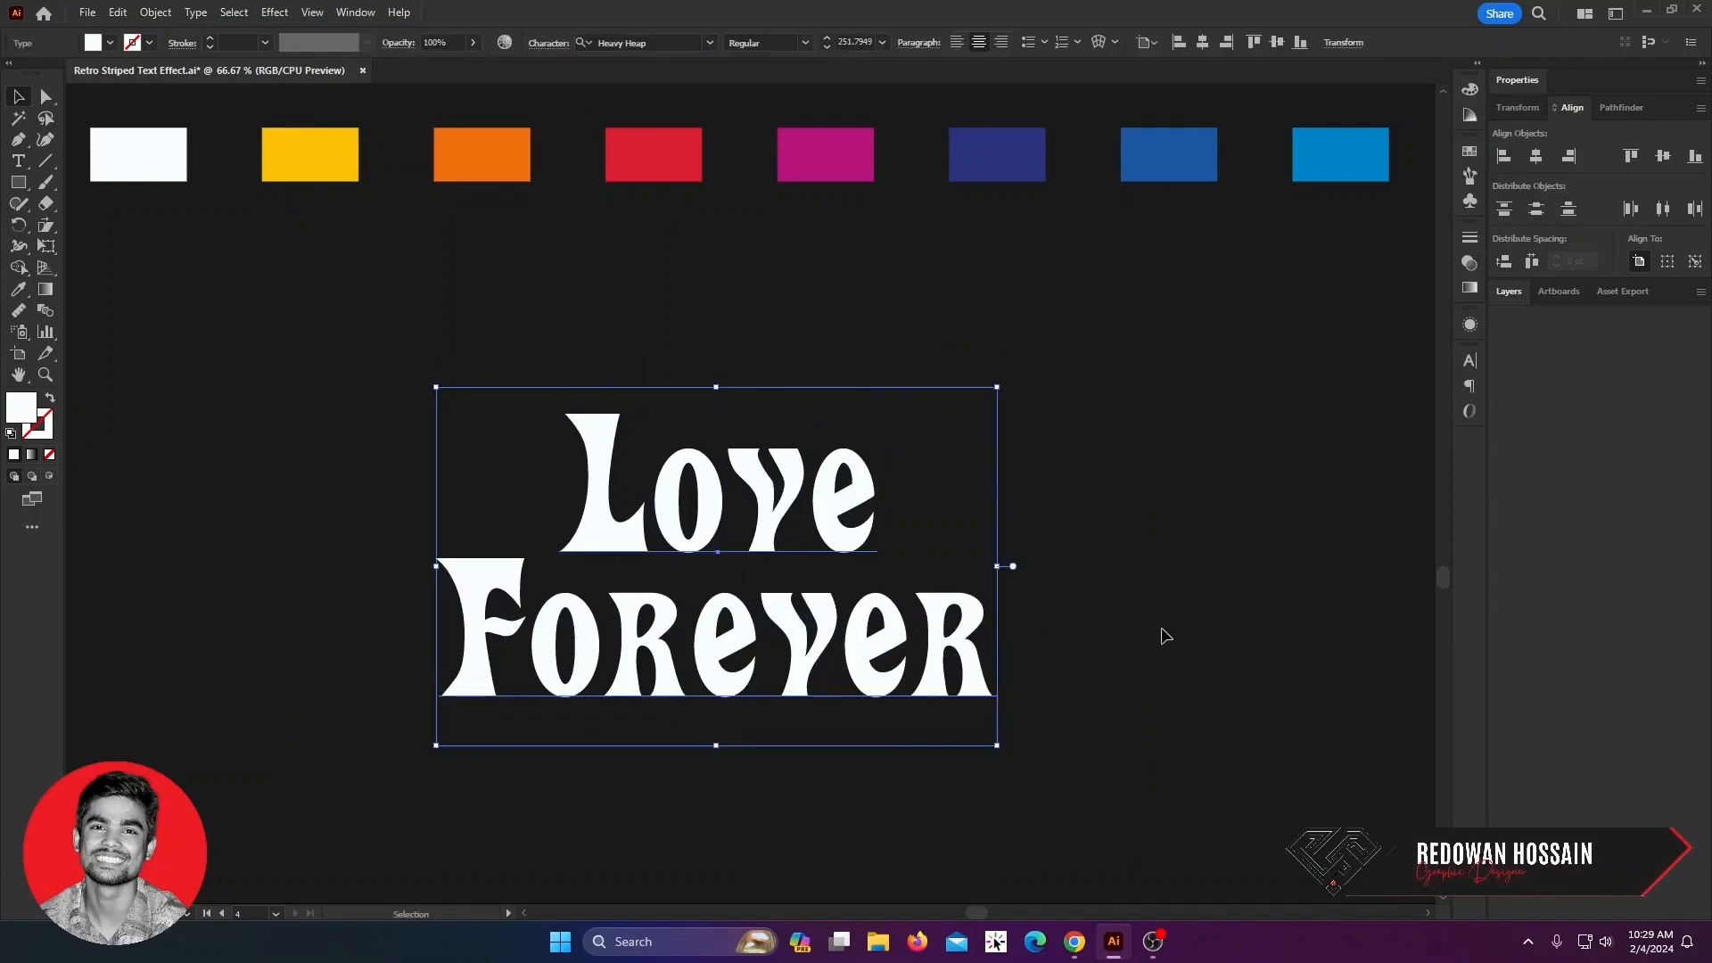
- Give the text two stacked fills, the upper one white and the lower one sampled from the yellow swatch
{"action": "left_click", "coordinate": [1470, 324]}
{"action": "left_click", "coordinate": [1275, 654]}
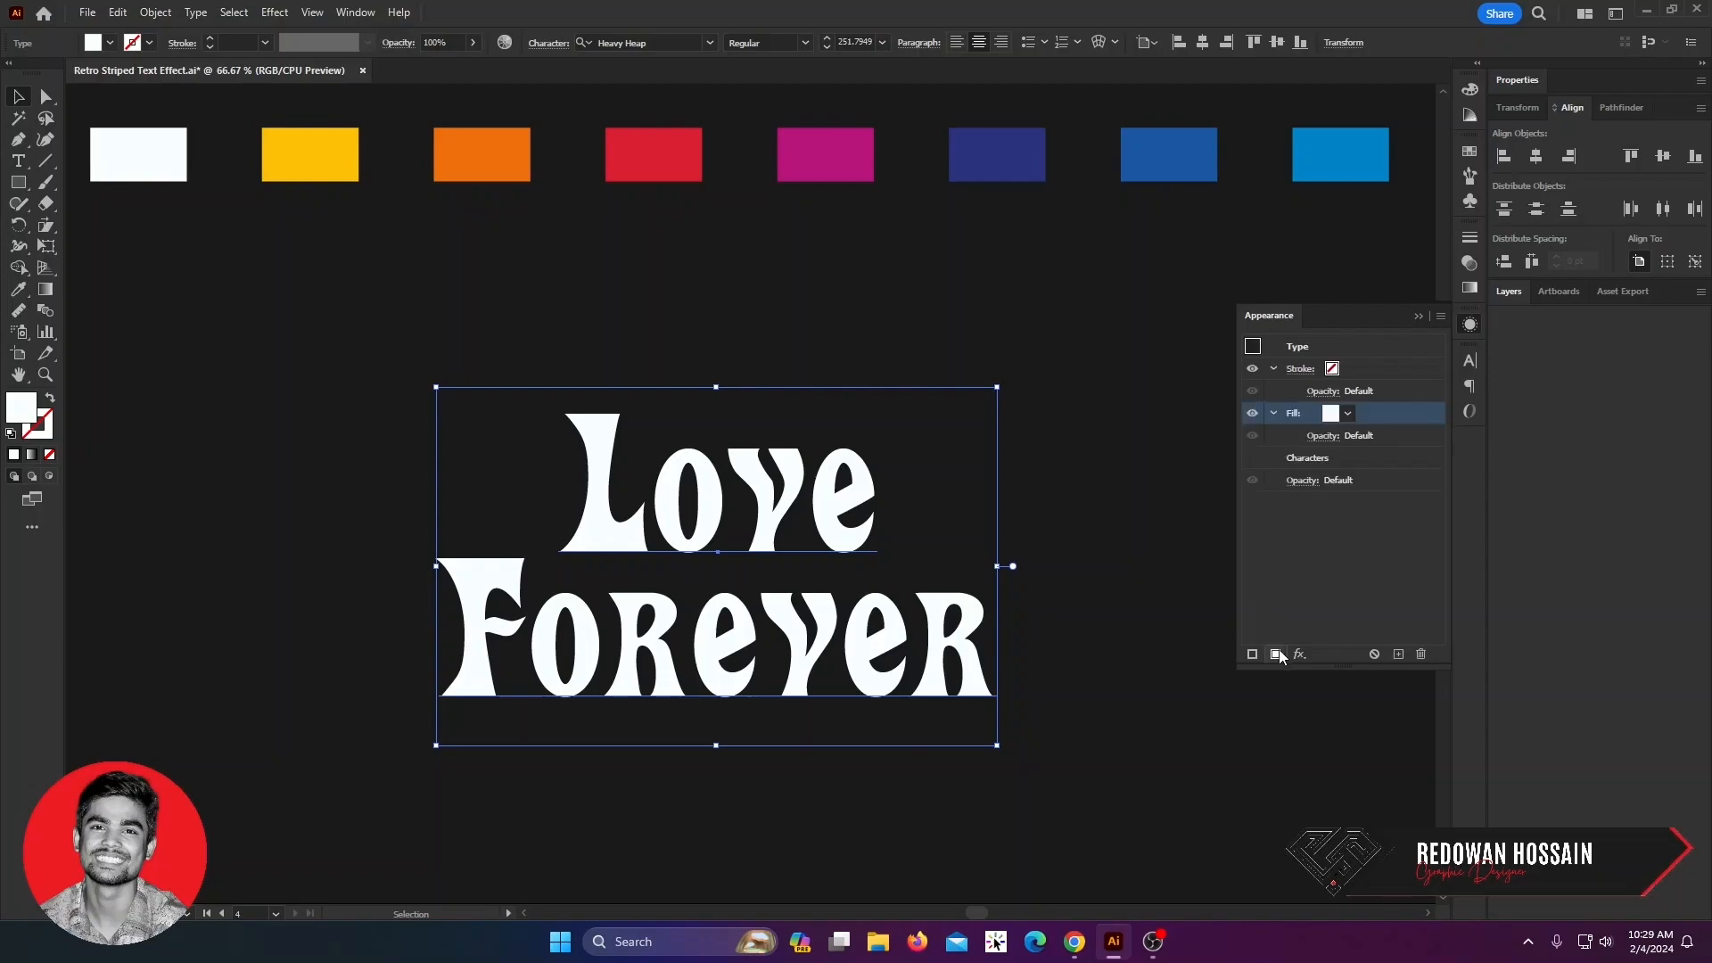
{"action": "left_click", "coordinate": [18, 289]}
{"action": "left_click", "coordinate": [137, 145]}
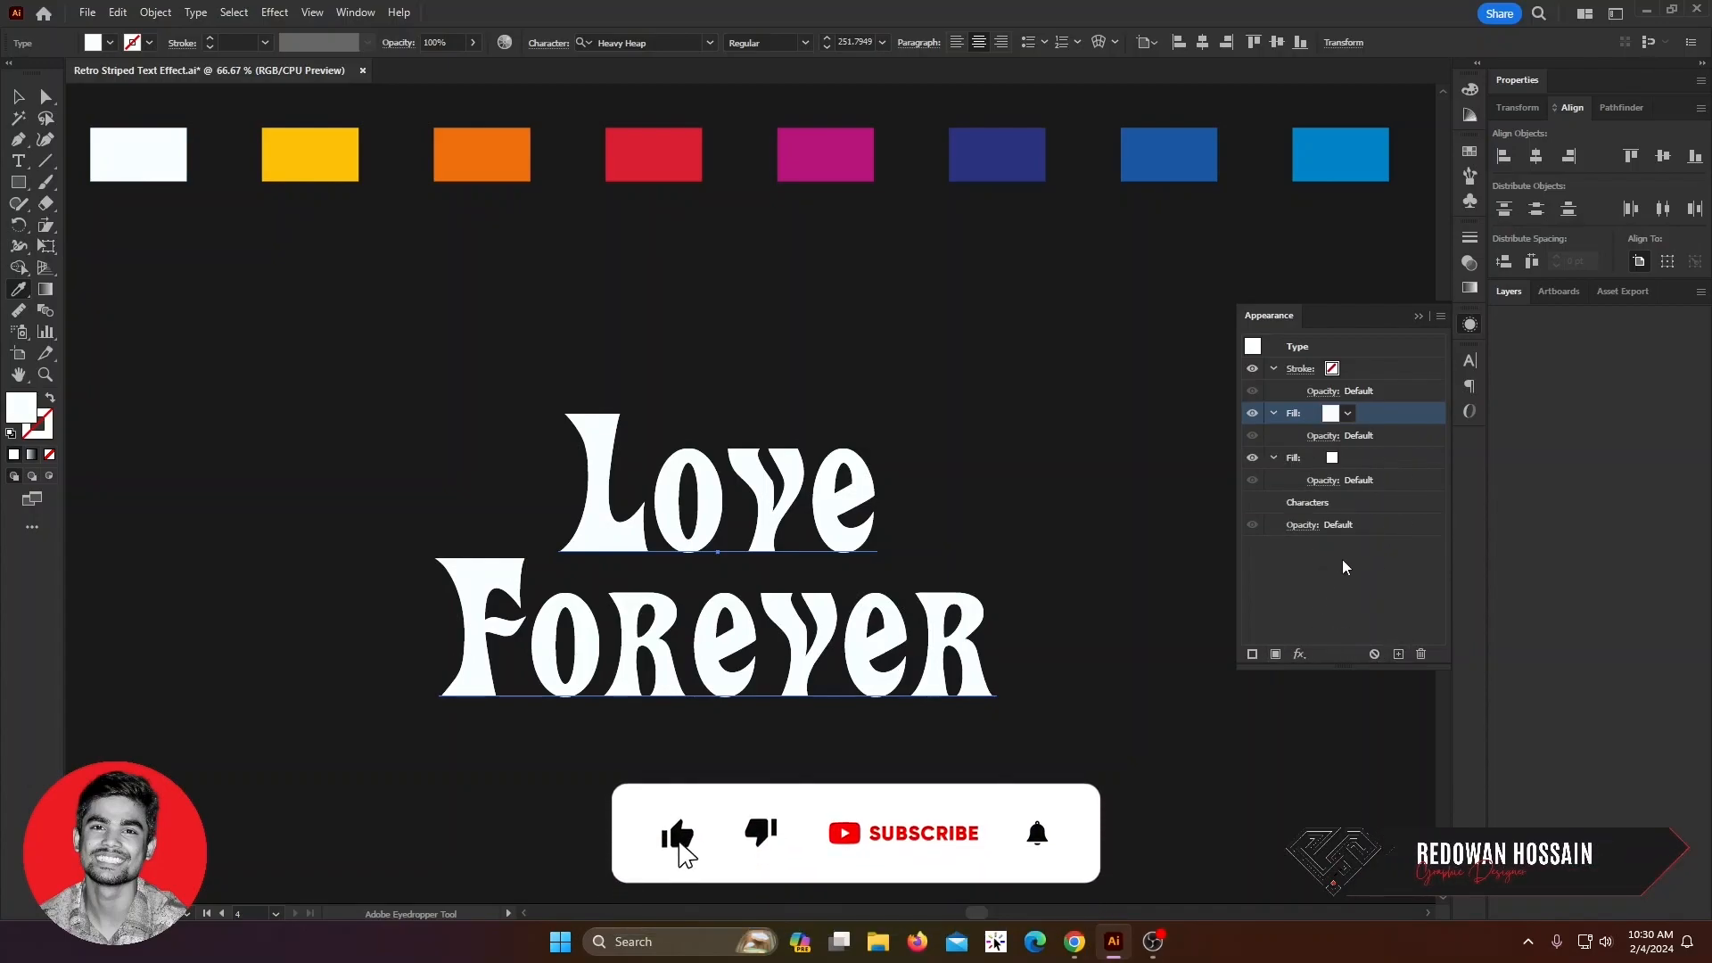
{"action": "left_click", "coordinate": [1387, 459]}
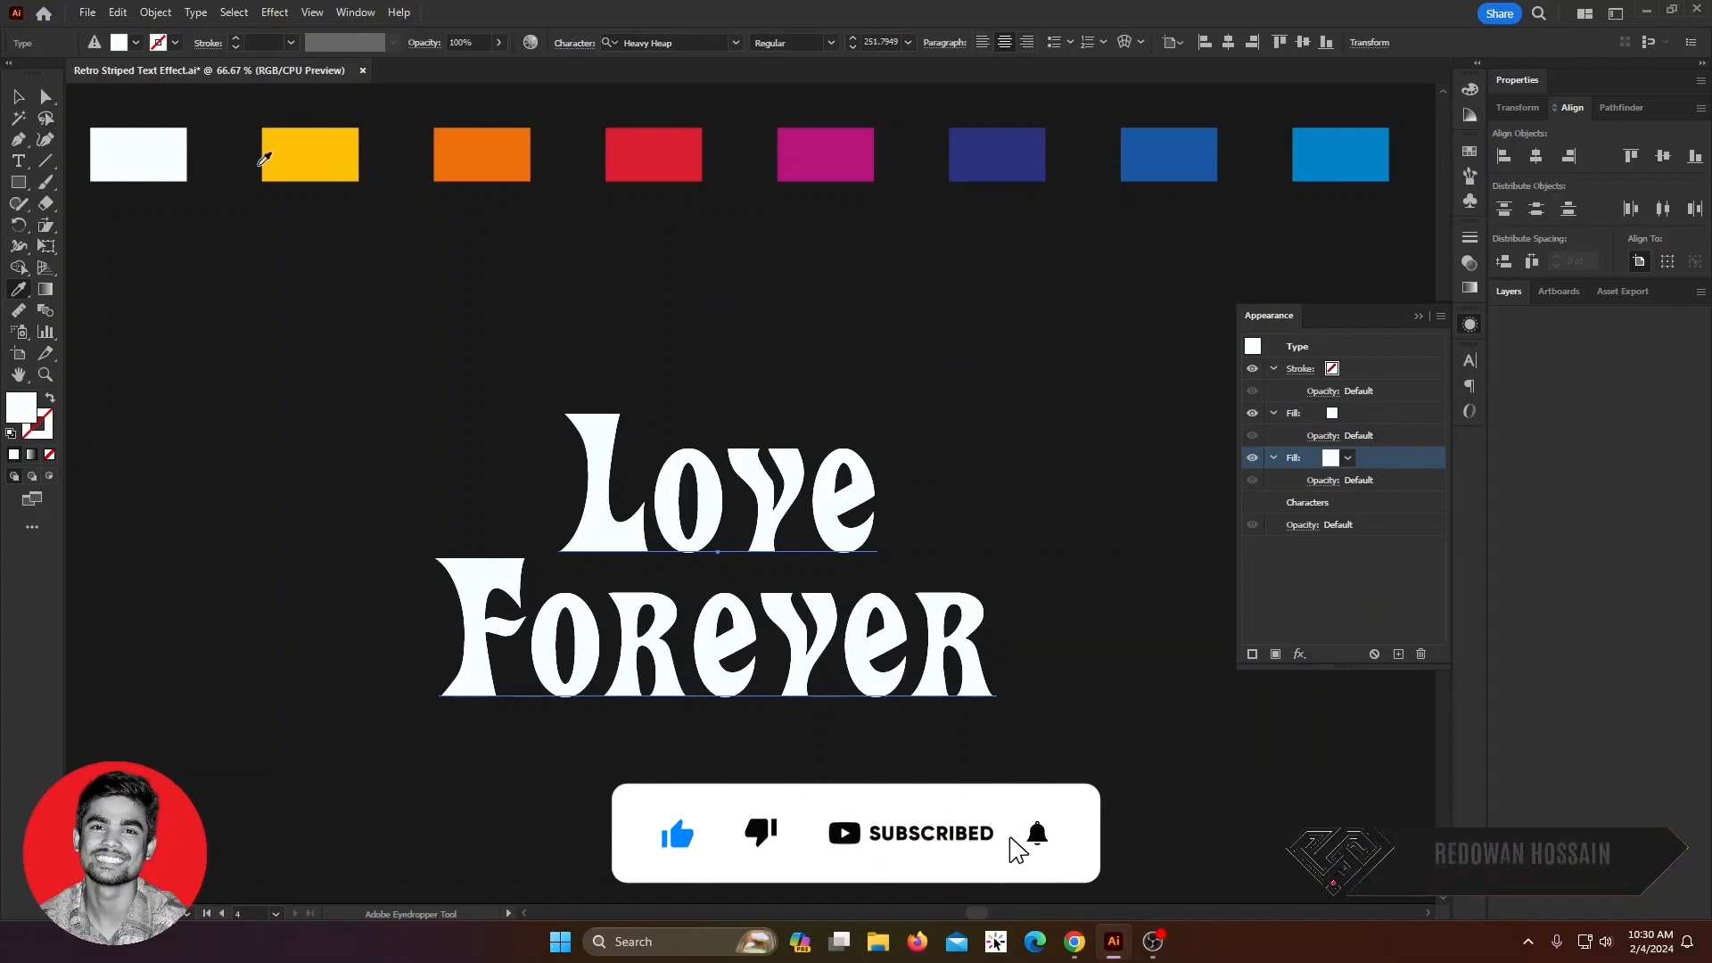
{"action": "left_click", "coordinate": [323, 163]}
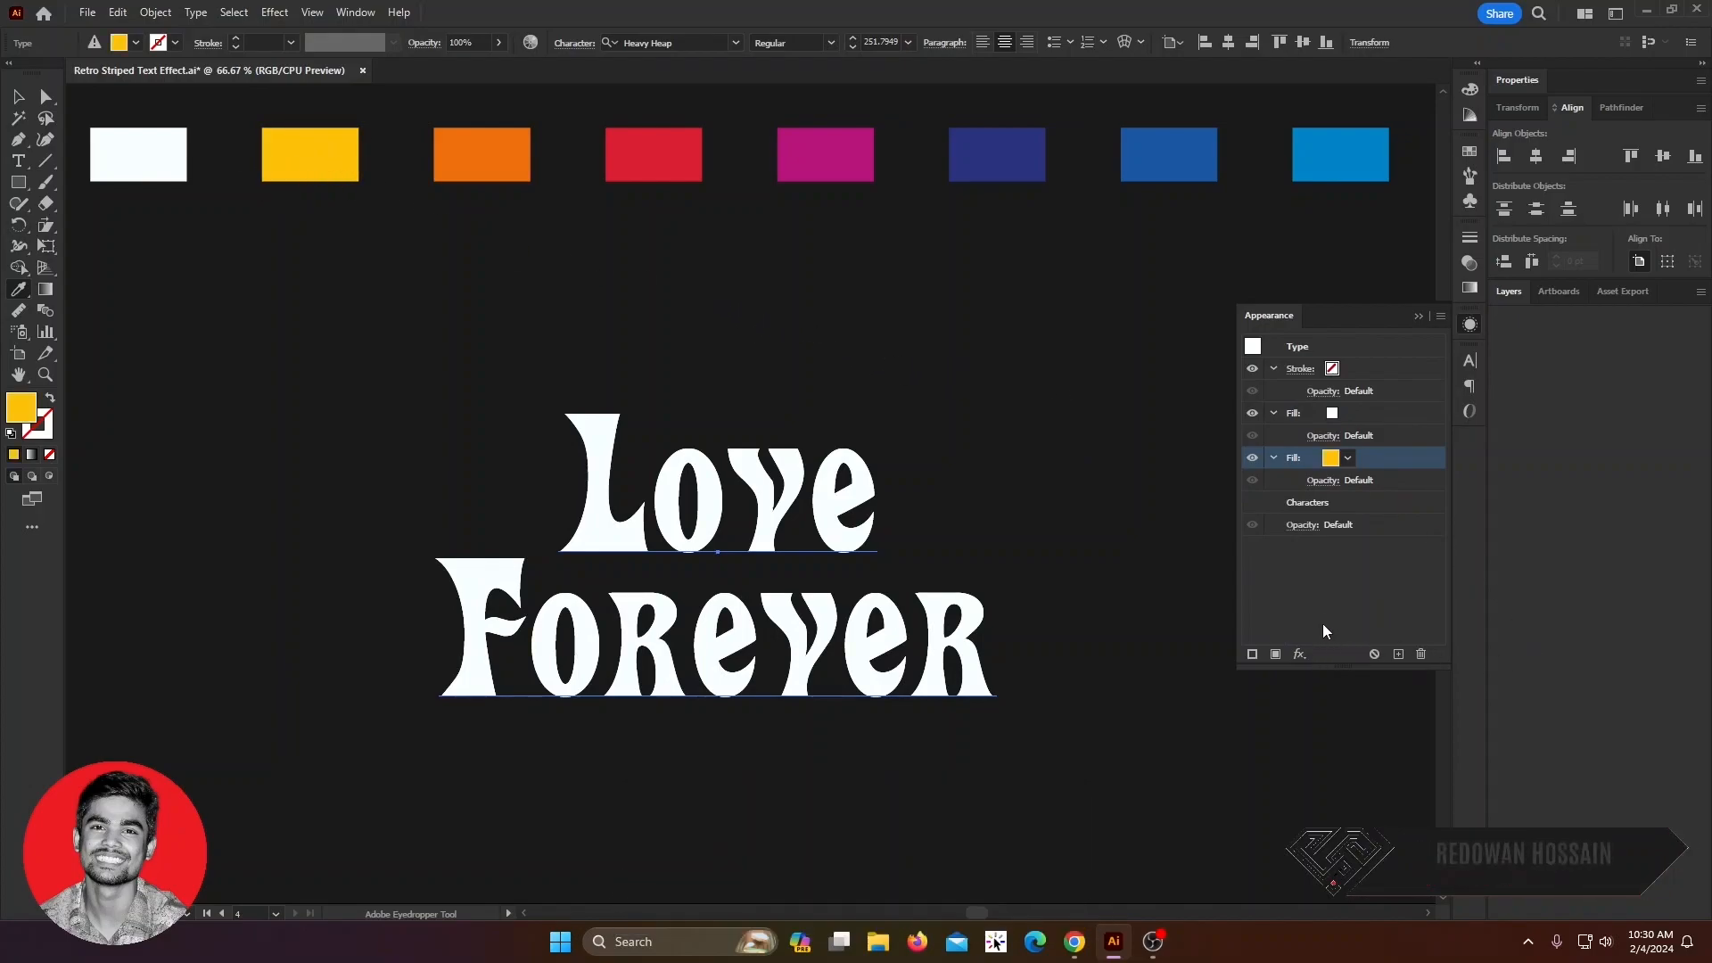
- Add a Transform effect to the yellow fill with a 1 pt horizontal move, -1 pt vertical move and 1° rotation
{"action": "left_click", "coordinate": [1300, 654]}
{"action": "mouse_move", "coordinate": [1411, 302]}
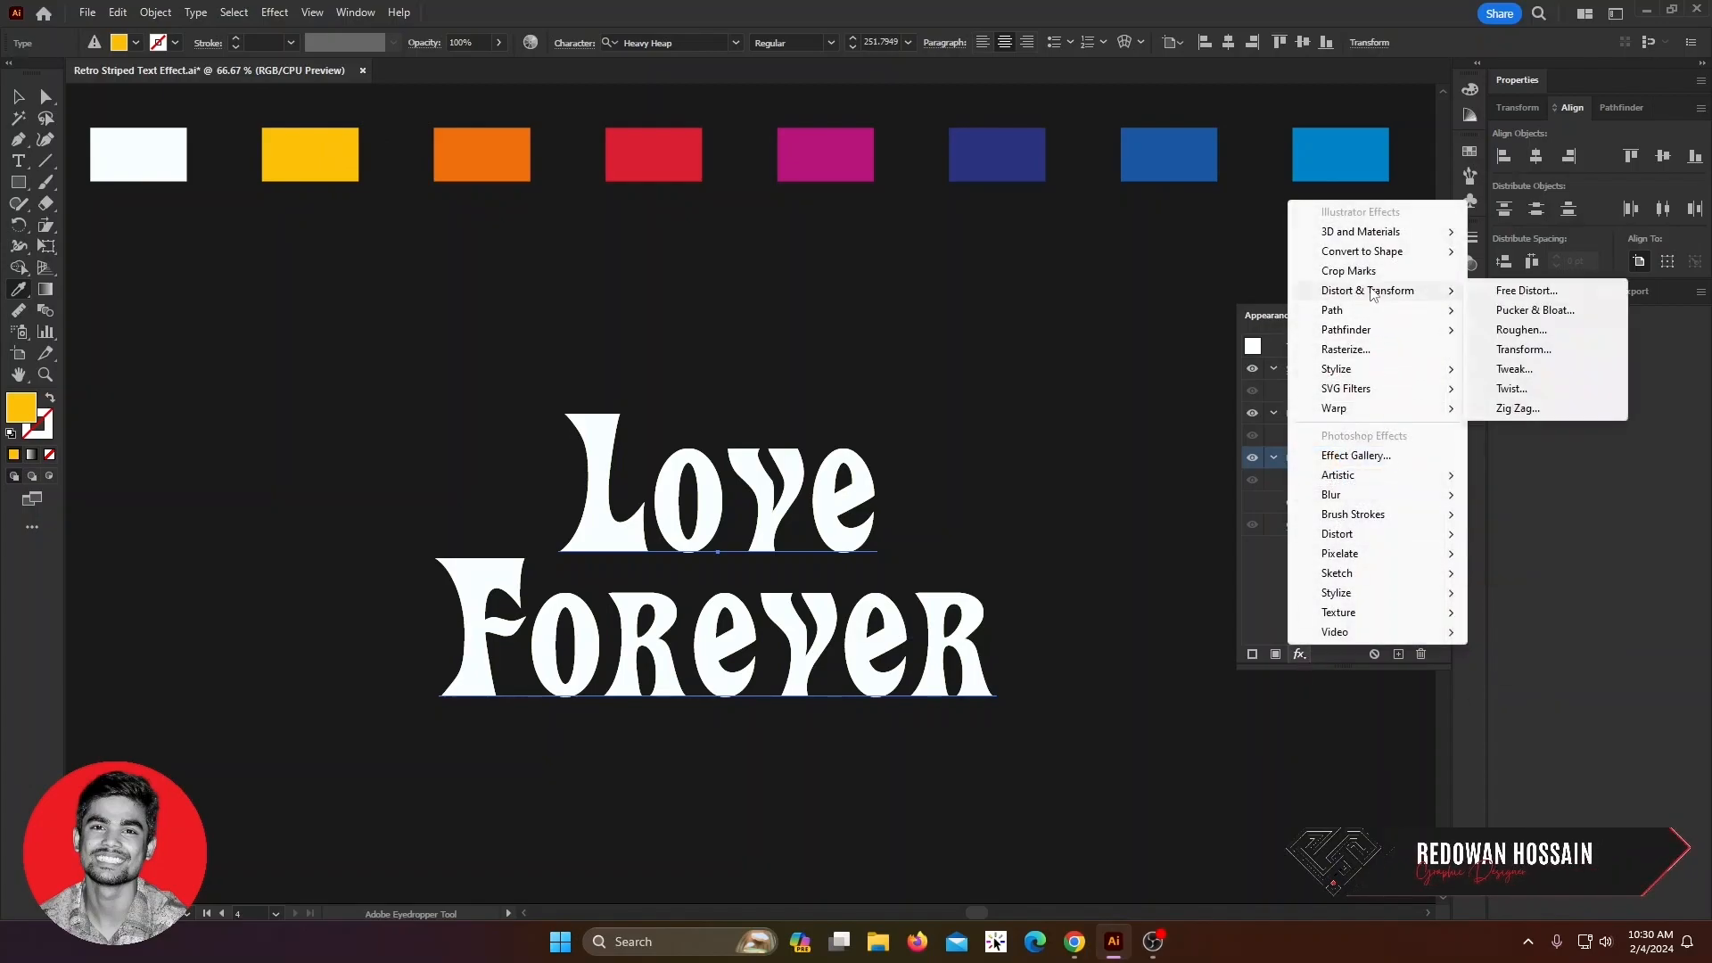
{"action": "left_click", "coordinate": [1522, 350]}
{"action": "left_click_drag", "start_coordinate": [1295, 171], "coordinate": [1240, 176]}
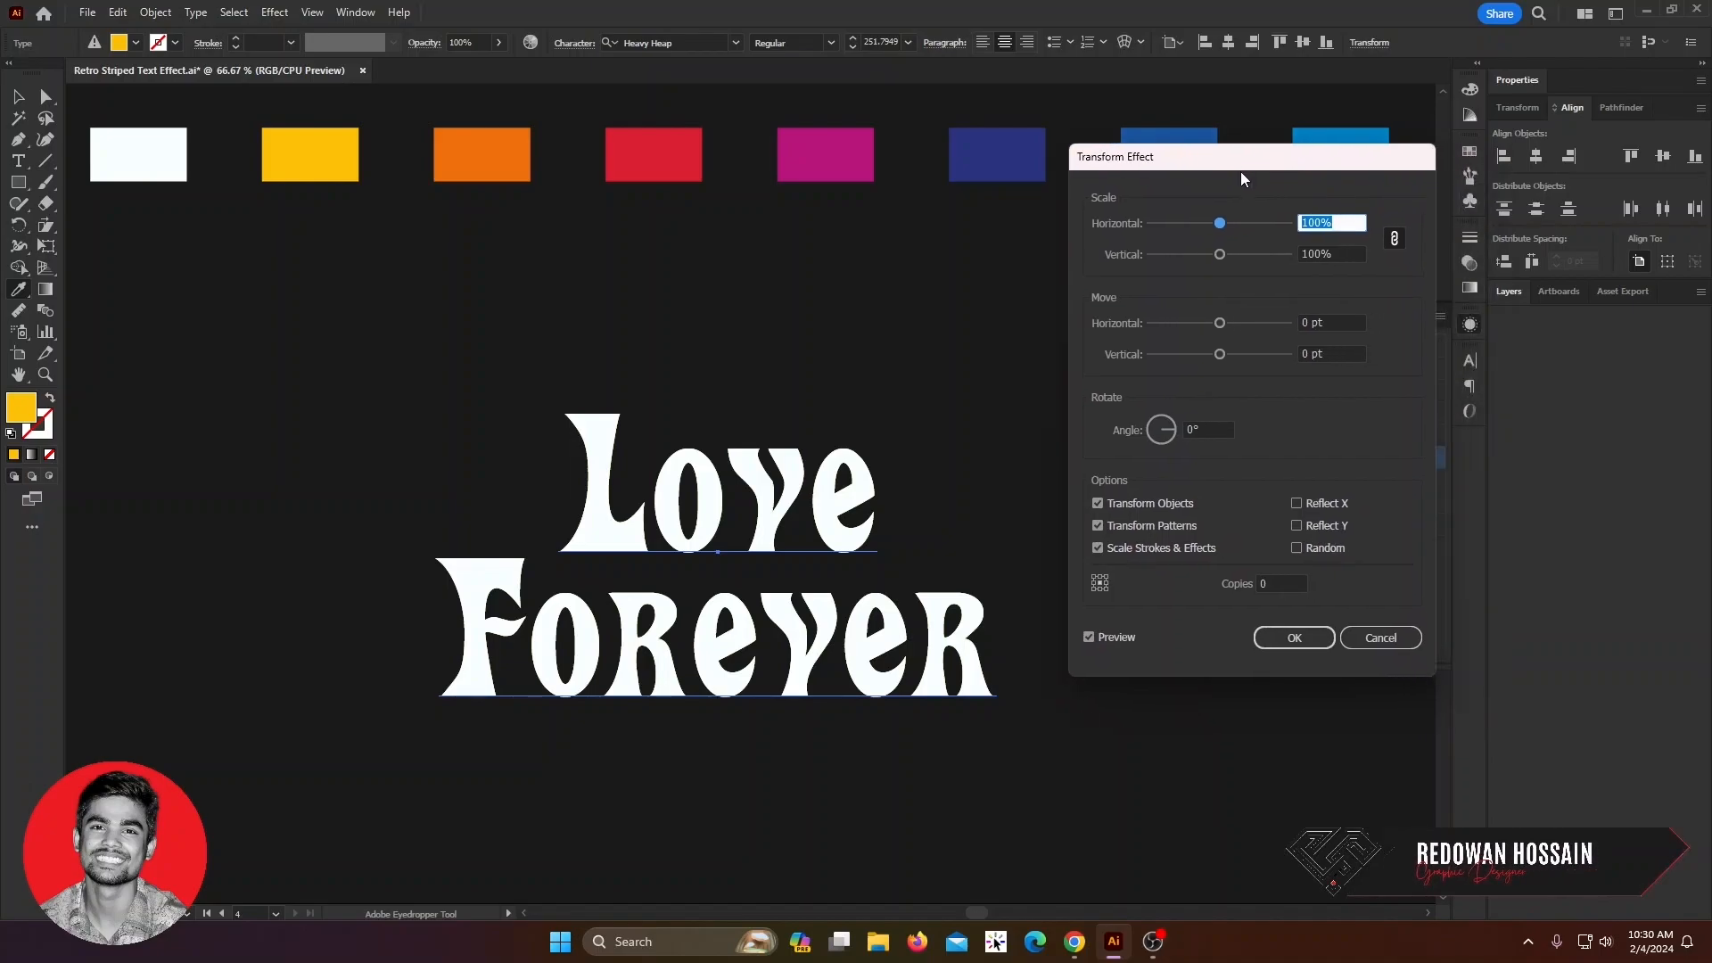
{"action": "key", "text": "Up"}
{"action": "left_click", "coordinate": [1346, 351]}
{"action": "key", "text": "Down"}
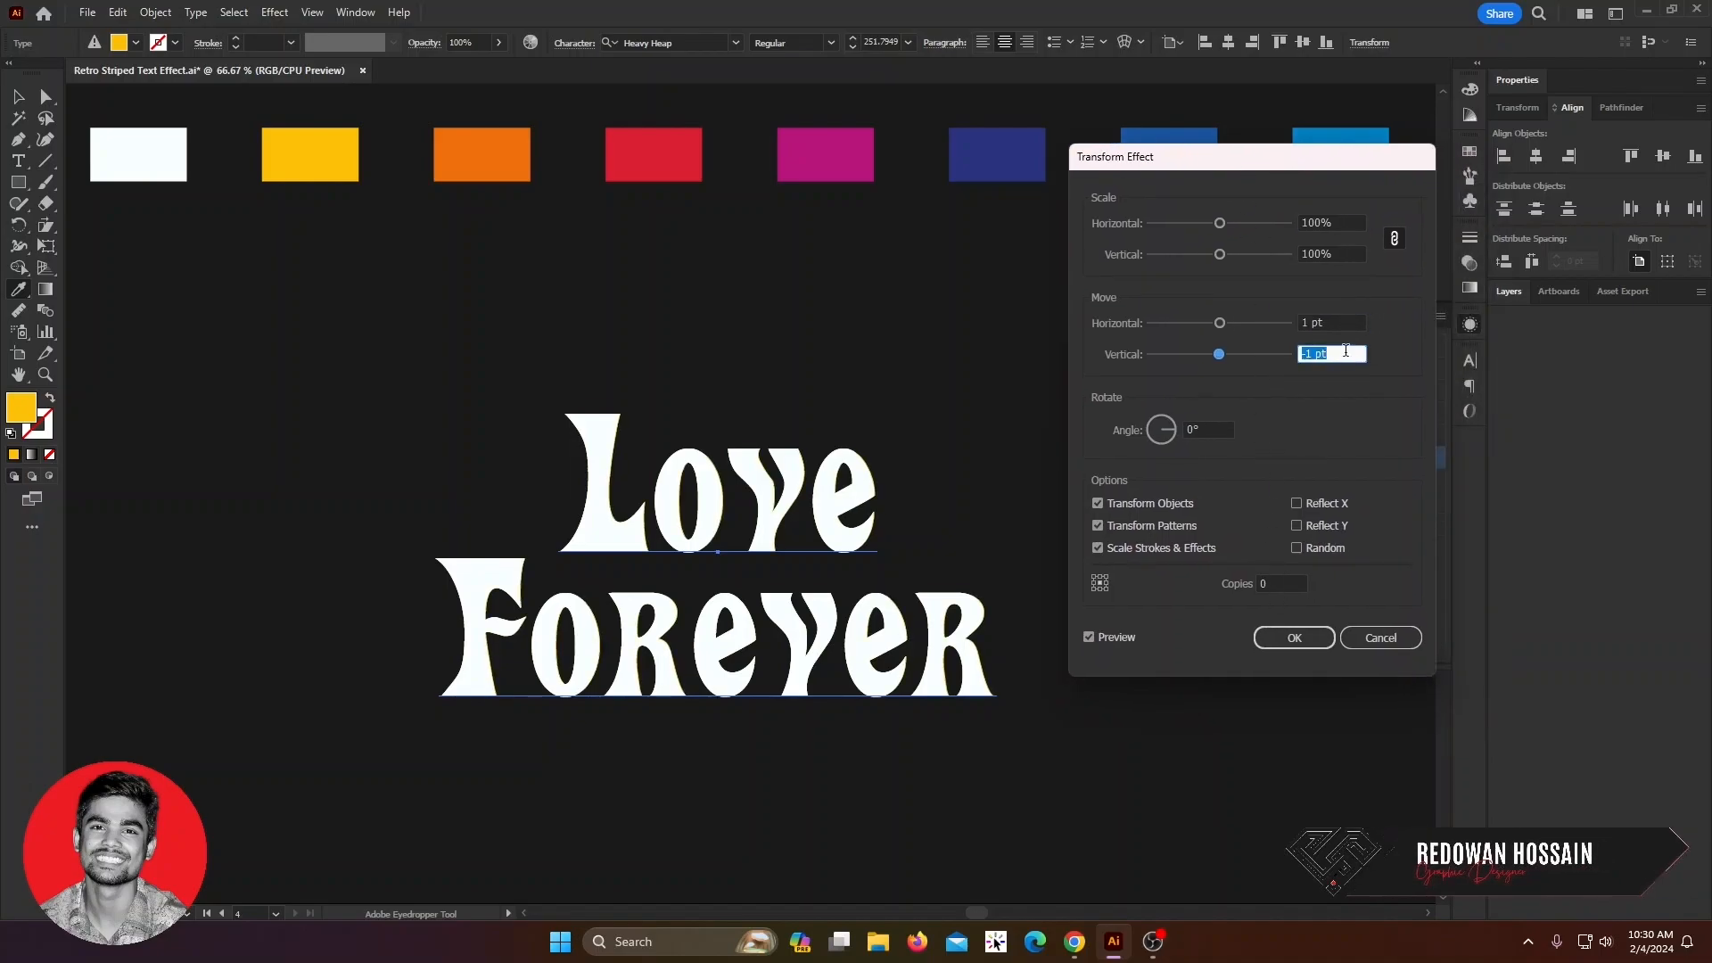
{"action": "key", "text": "Up"}
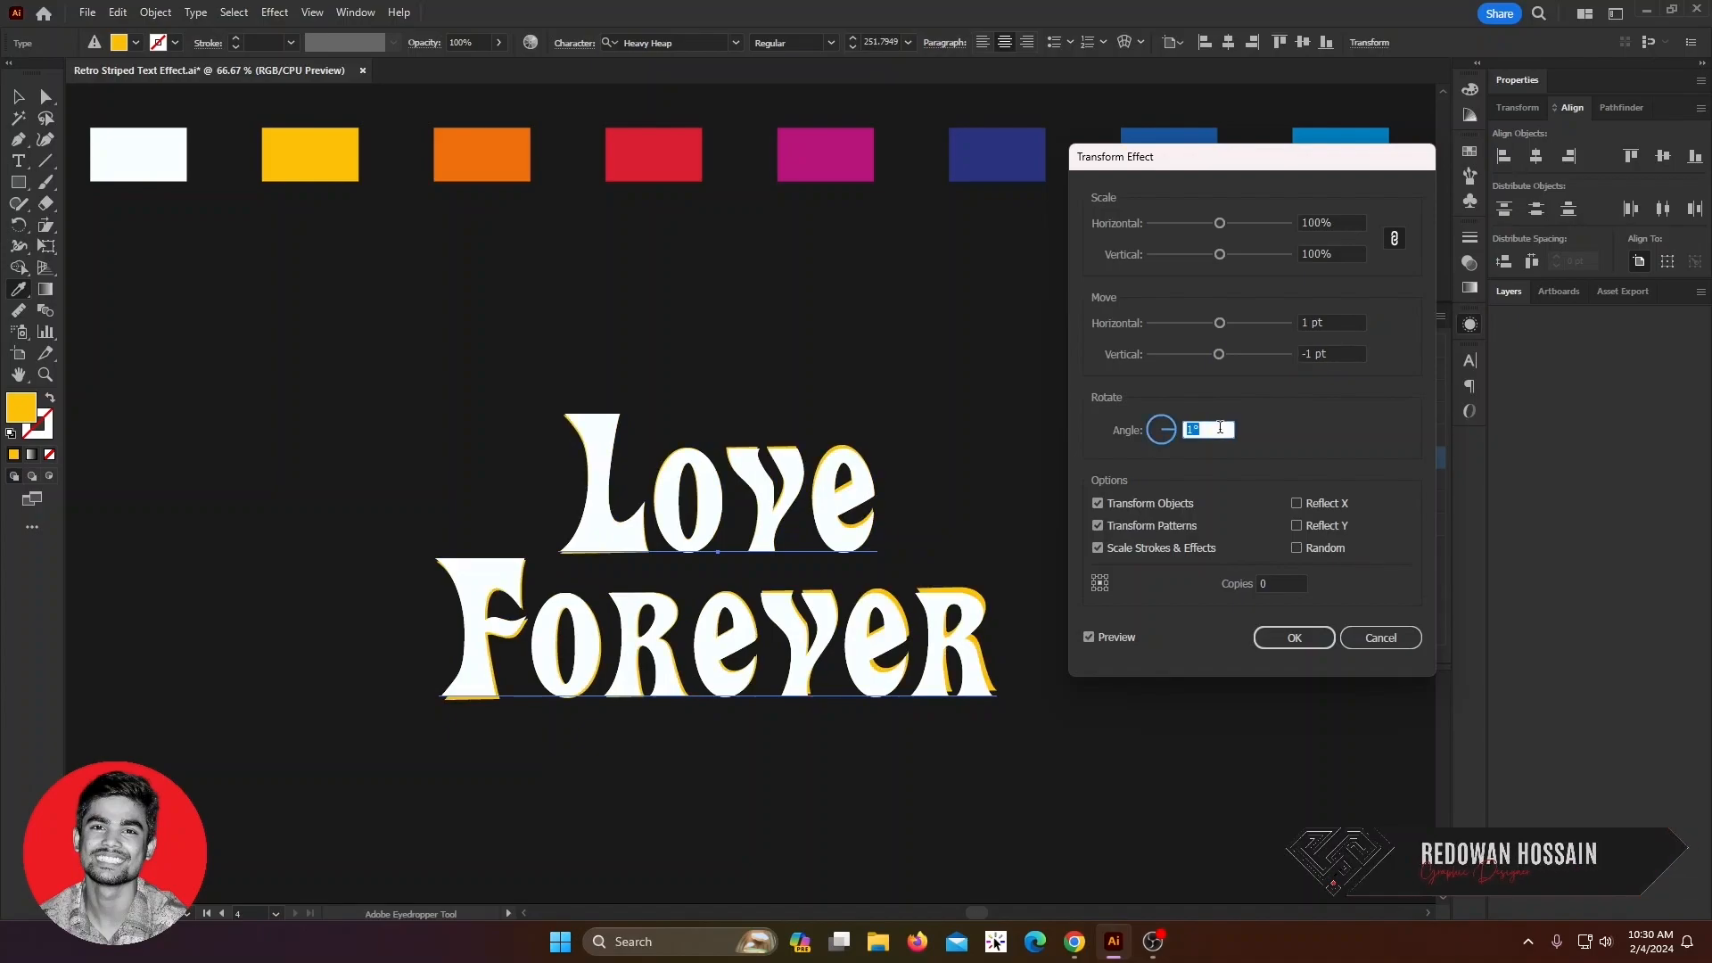
- Set the effect's move to -1 pt horizontal and 1 pt vertical, with 5 copies
{"action": "left_click", "coordinate": [1334, 324]}
{"action": "key", "text": "Down"}
{"action": "key", "text": "Down"}
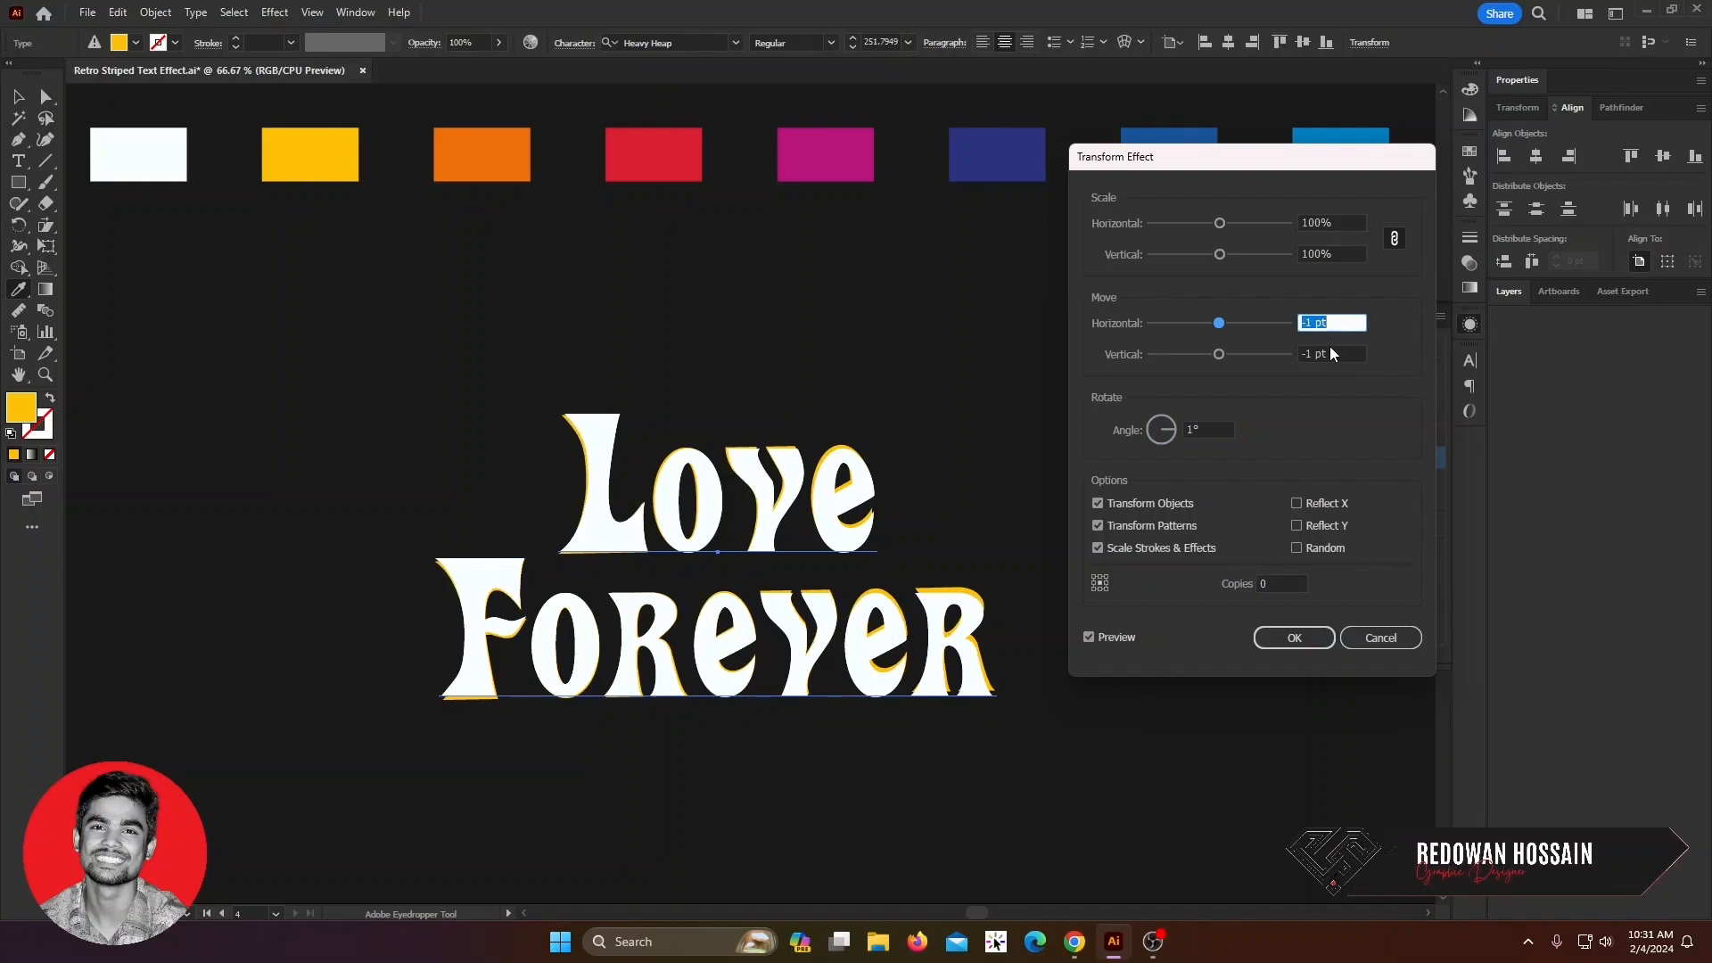
{"action": "key", "text": "Up"}
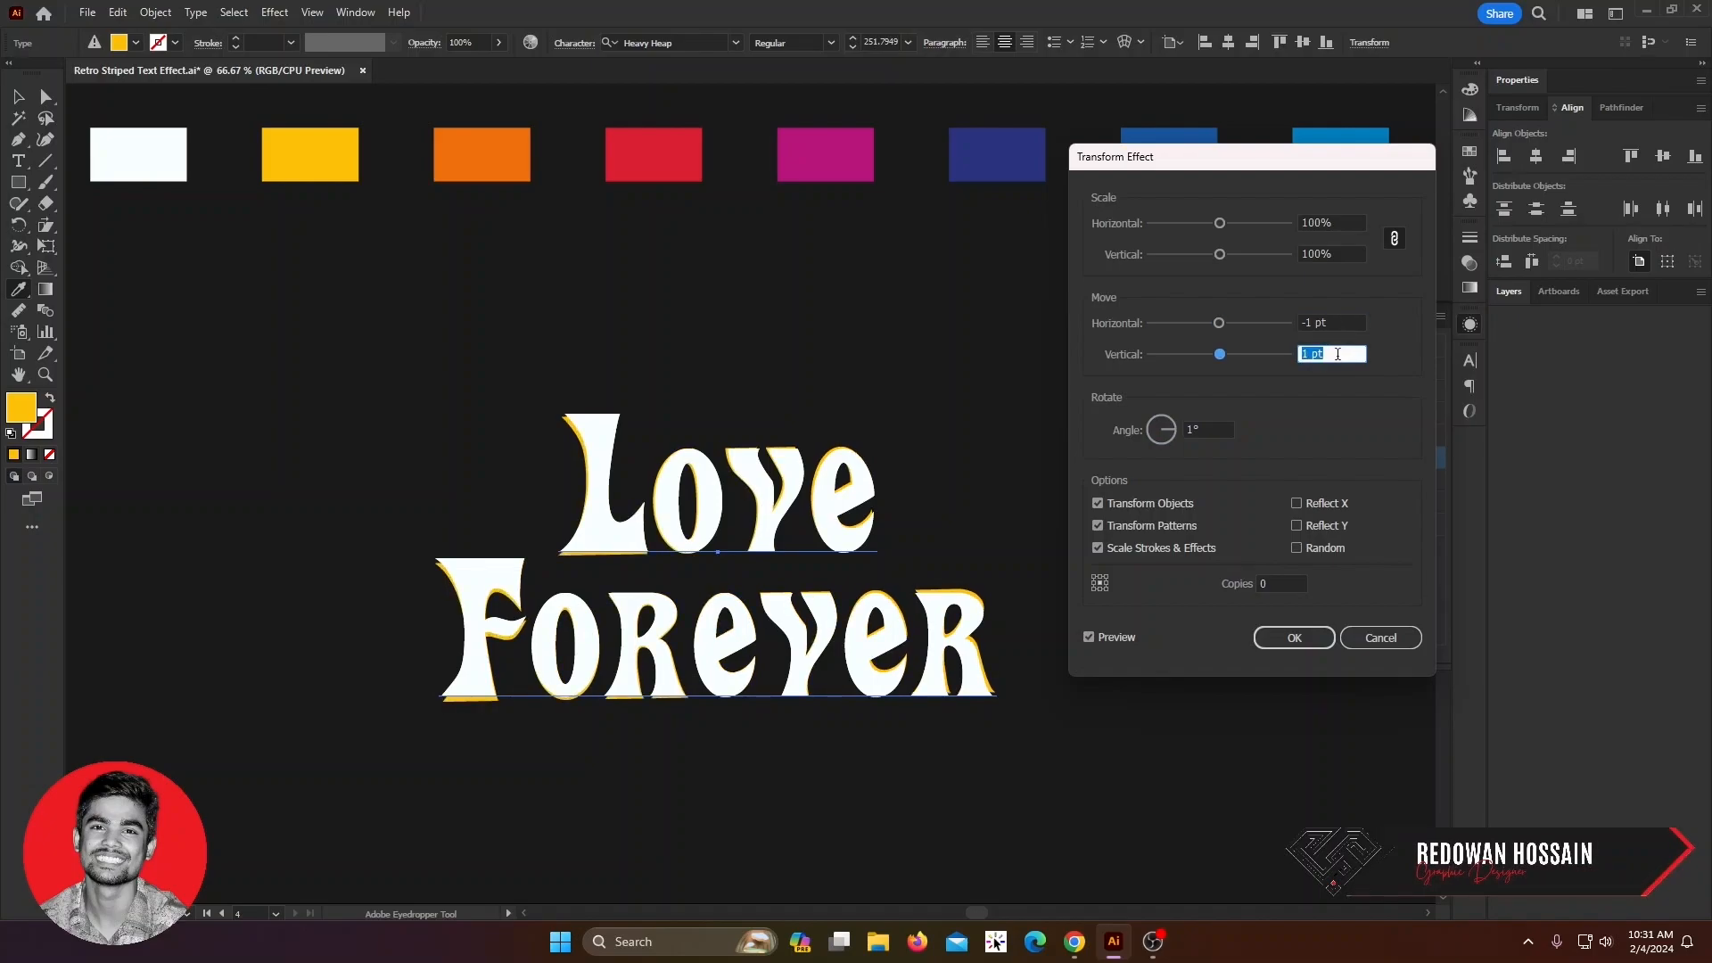
{"action": "left_click", "coordinate": [1278, 585]}
{"action": "key", "text": "Up"}
{"action": "key", "text": "Up"}
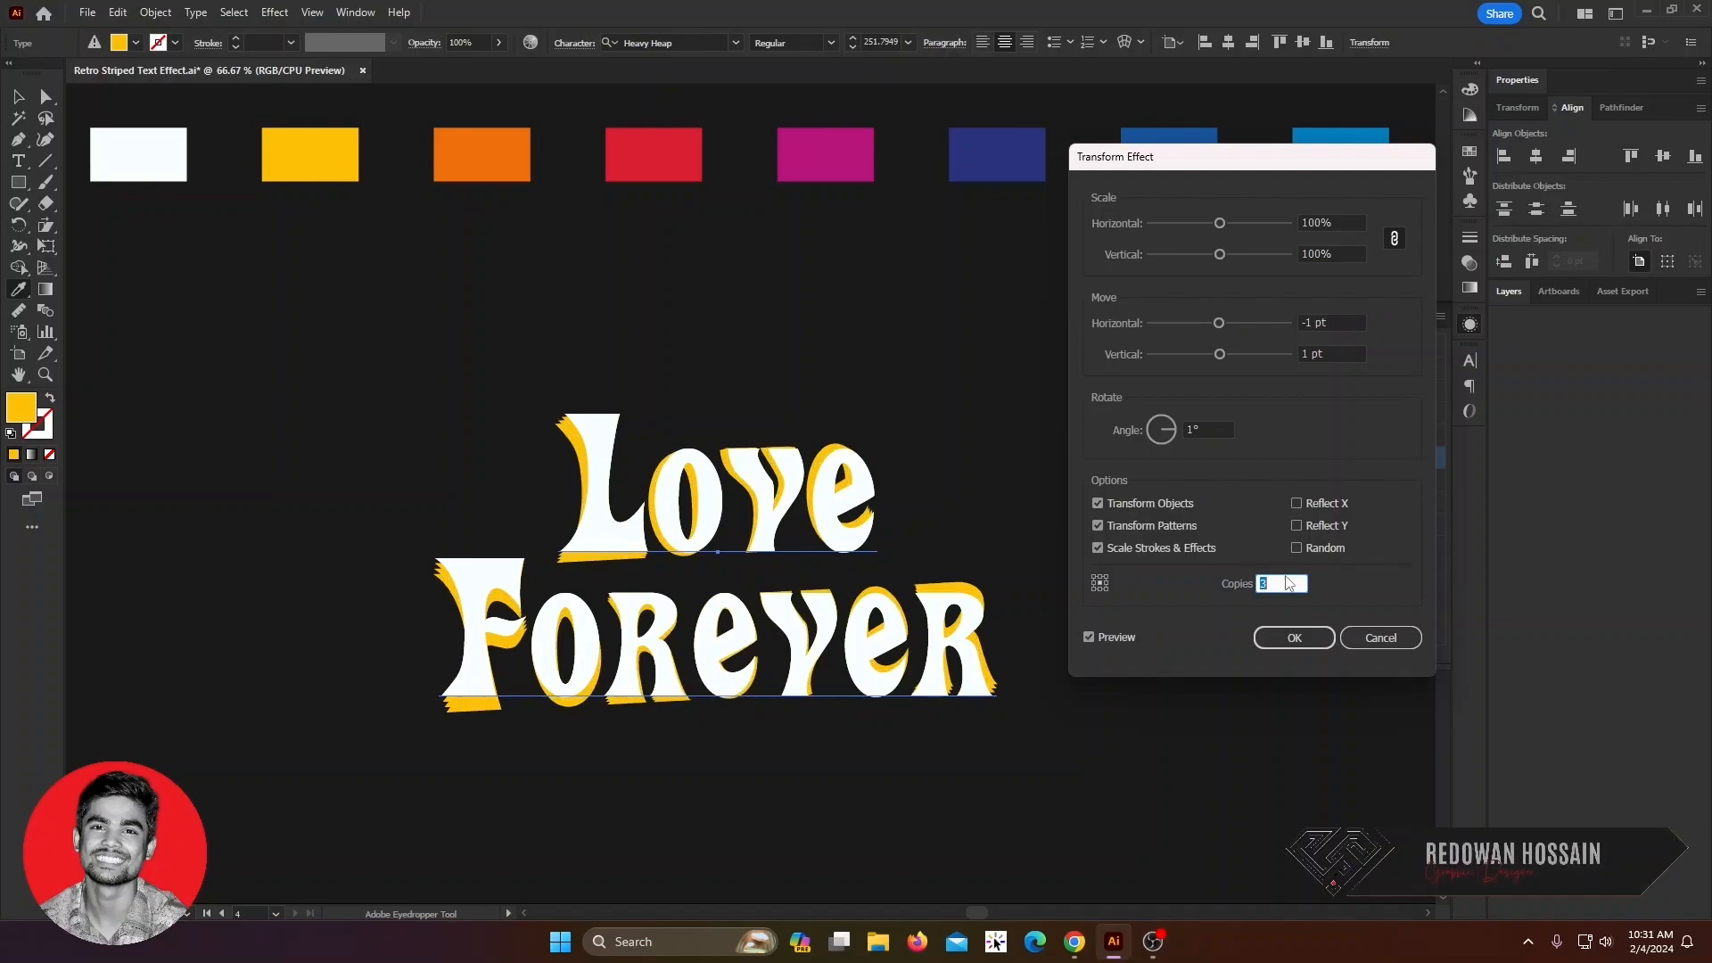
{"action": "key", "text": "Up"}
{"action": "key", "text": "Up"}
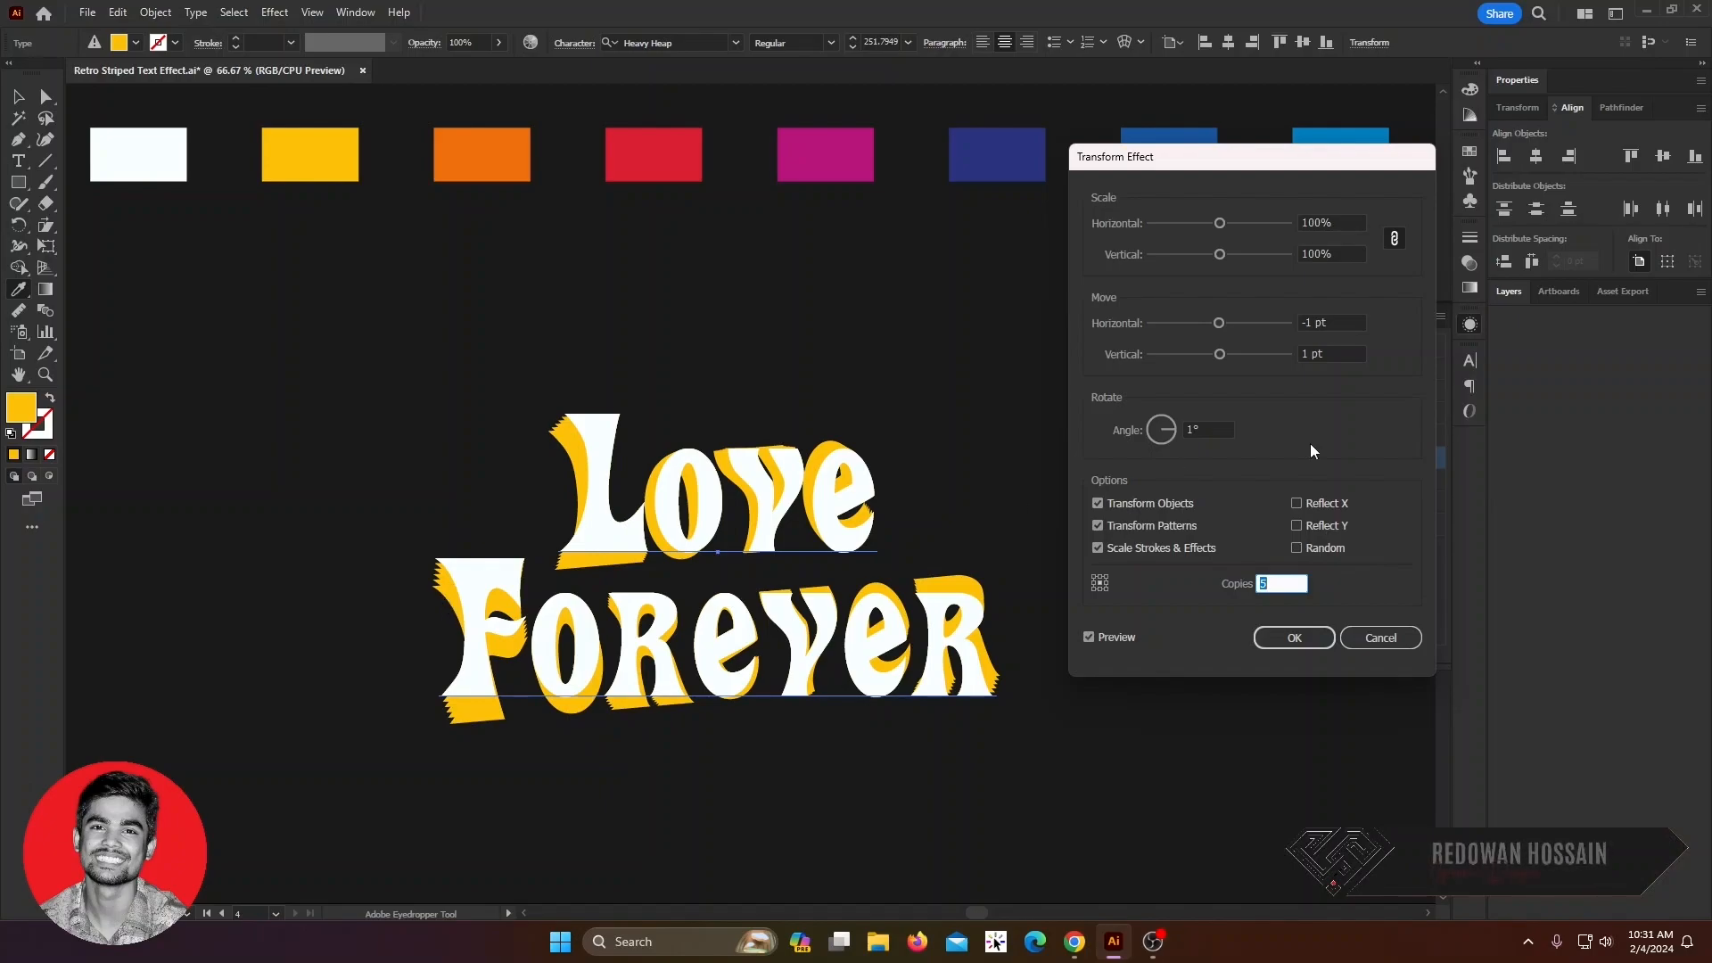
- Refine the Transform effect to -0.5 pt horizontal, 0.5 pt vertical and 0.5° rotation, and apply it
{"action": "left_click", "coordinate": [1310, 326]}
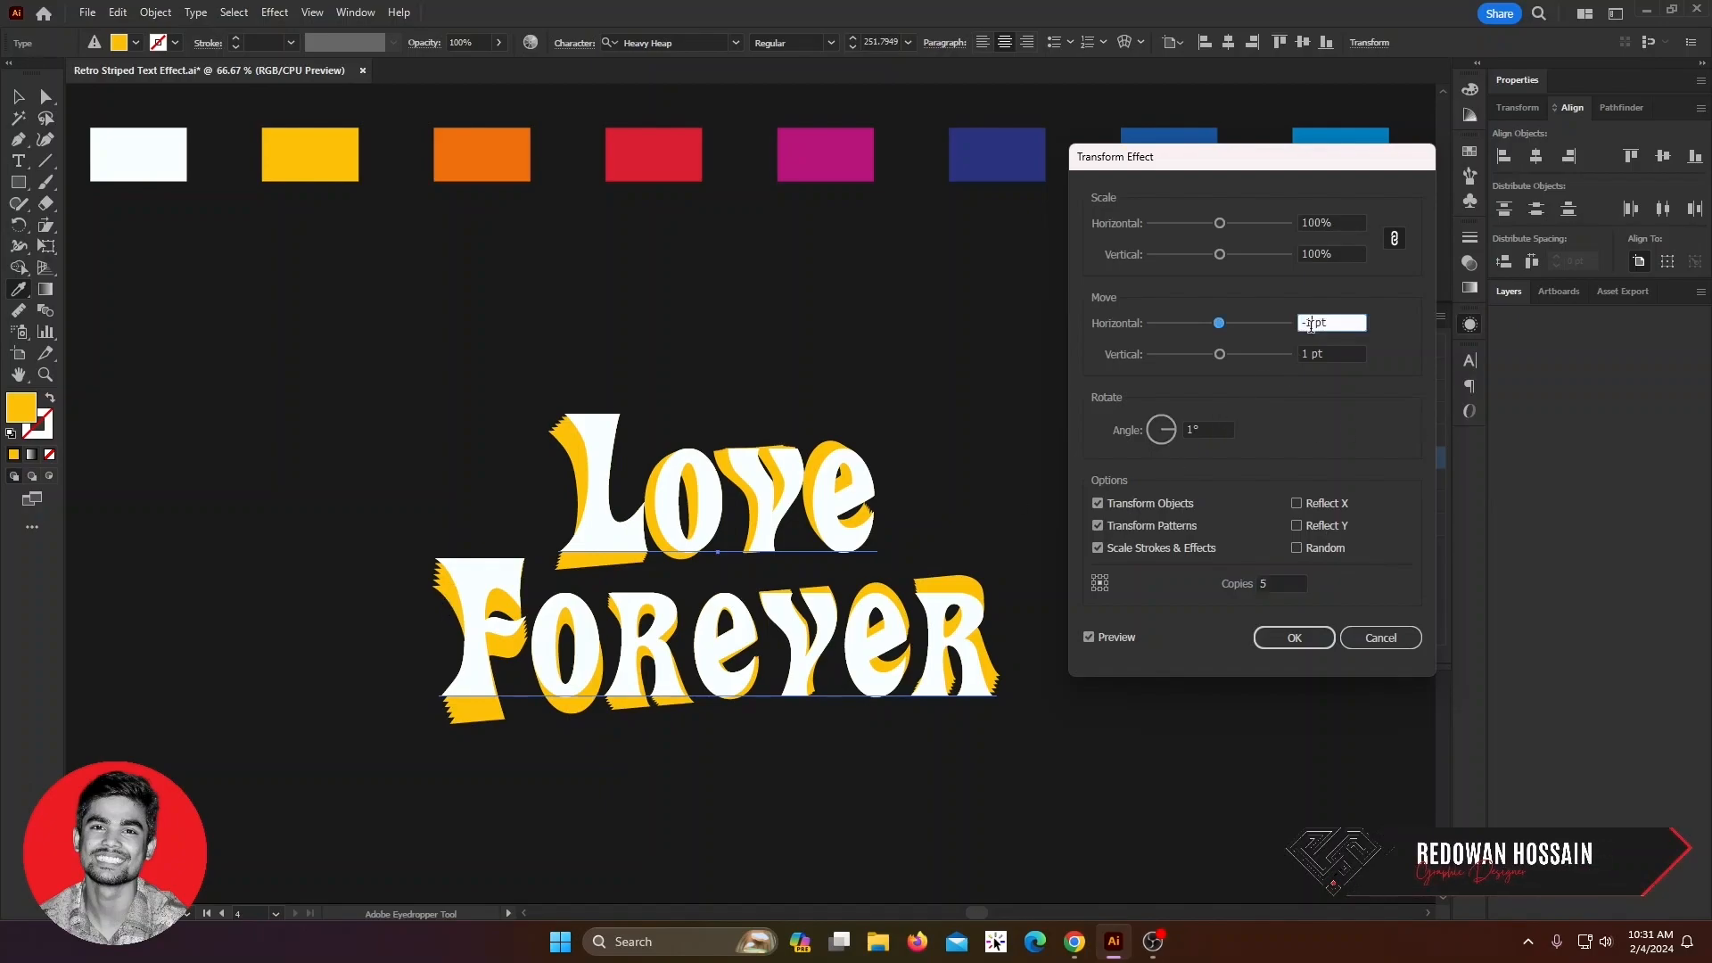
{"action": "type", "text": ".5"}
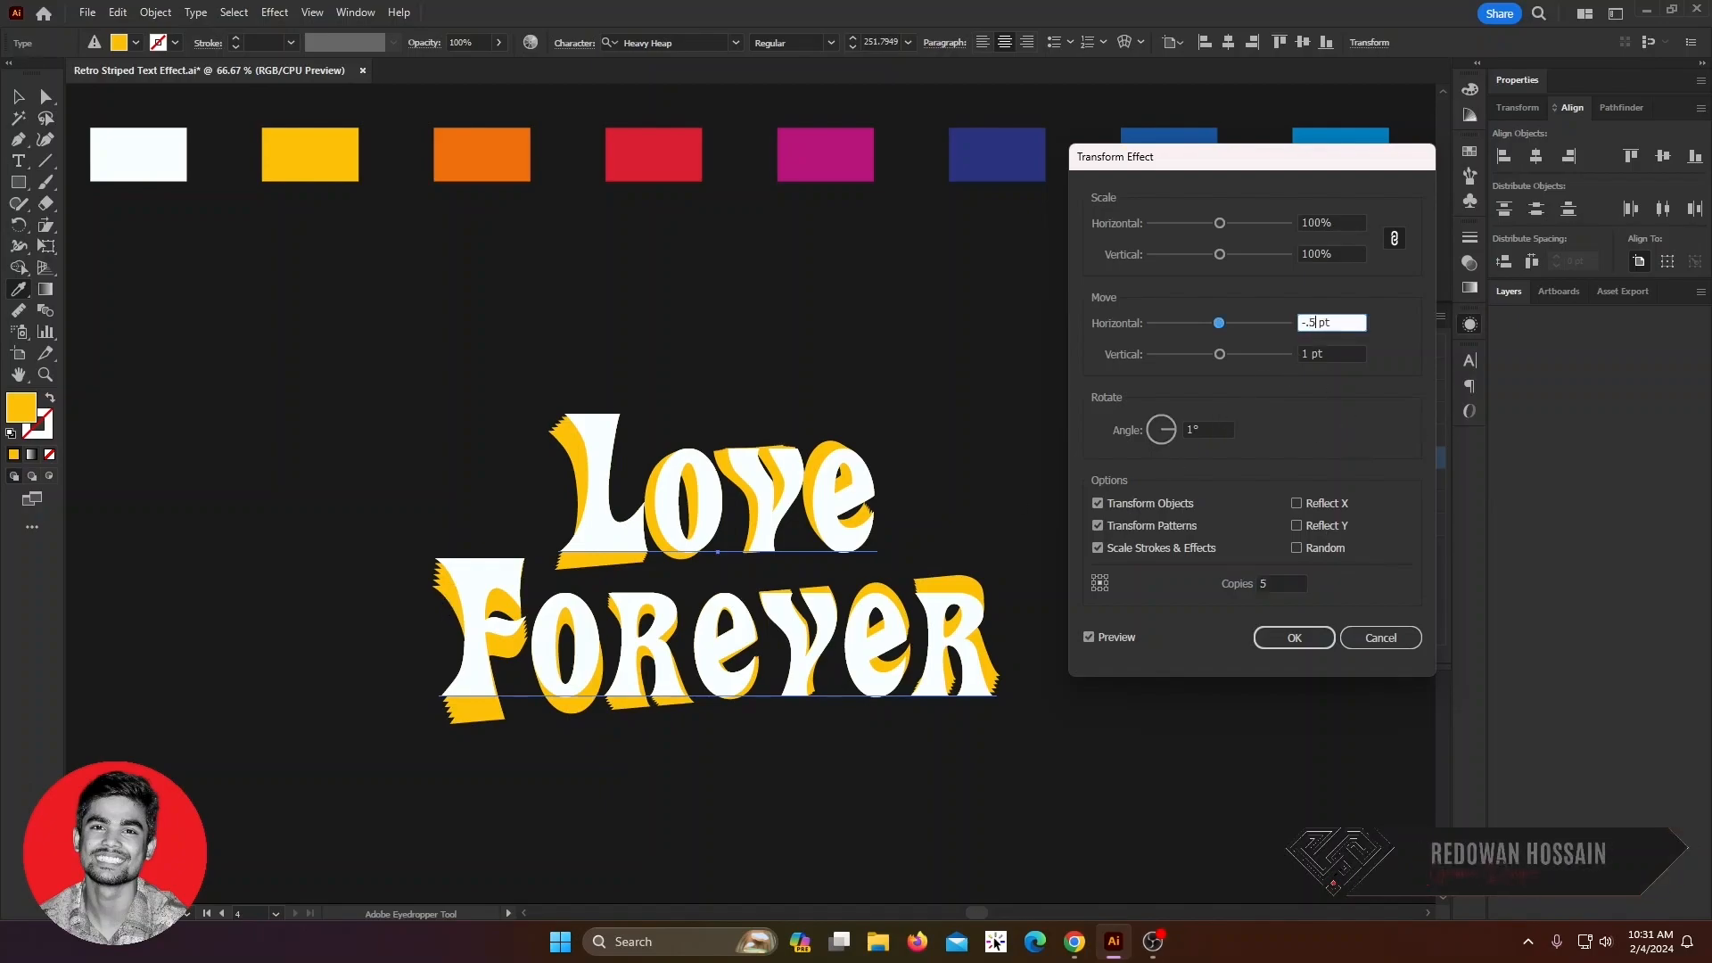
{"action": "left_click_drag", "start_coordinate": [1312, 355], "coordinate": [1280, 359]}
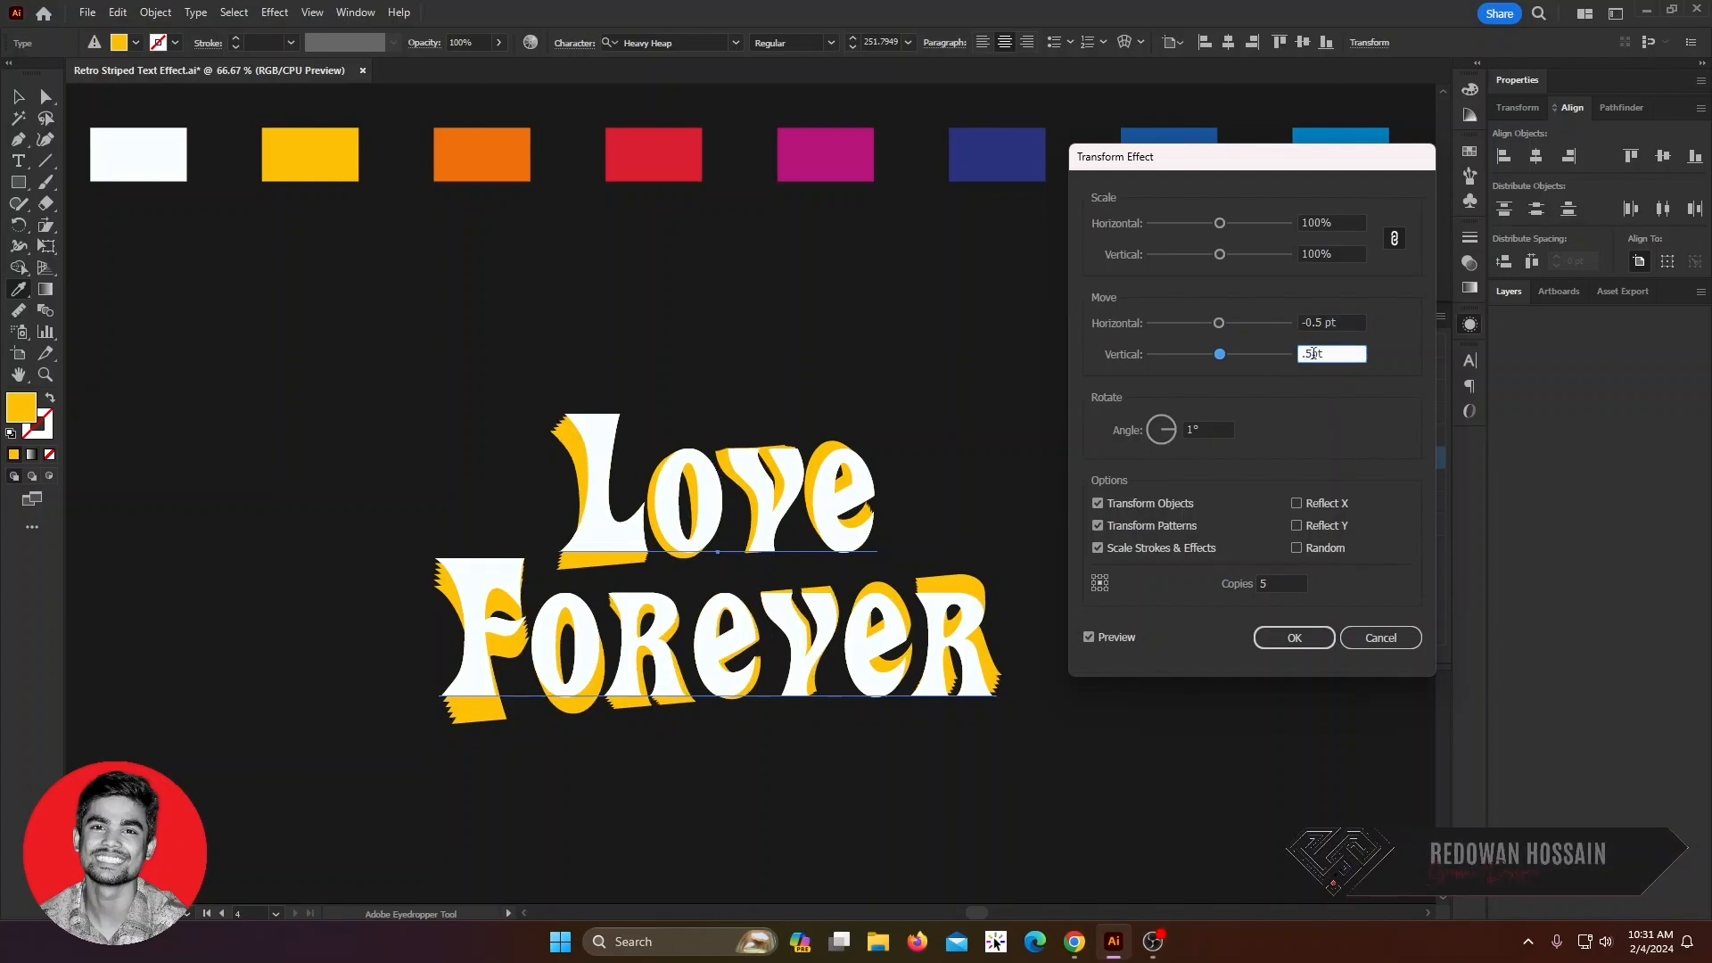
{"action": "type", "text": ".5"}
{"action": "key", "text": "shift+Tab"}
{"action": "left_click_drag", "start_coordinate": [1205, 429], "coordinate": [1188, 436]}
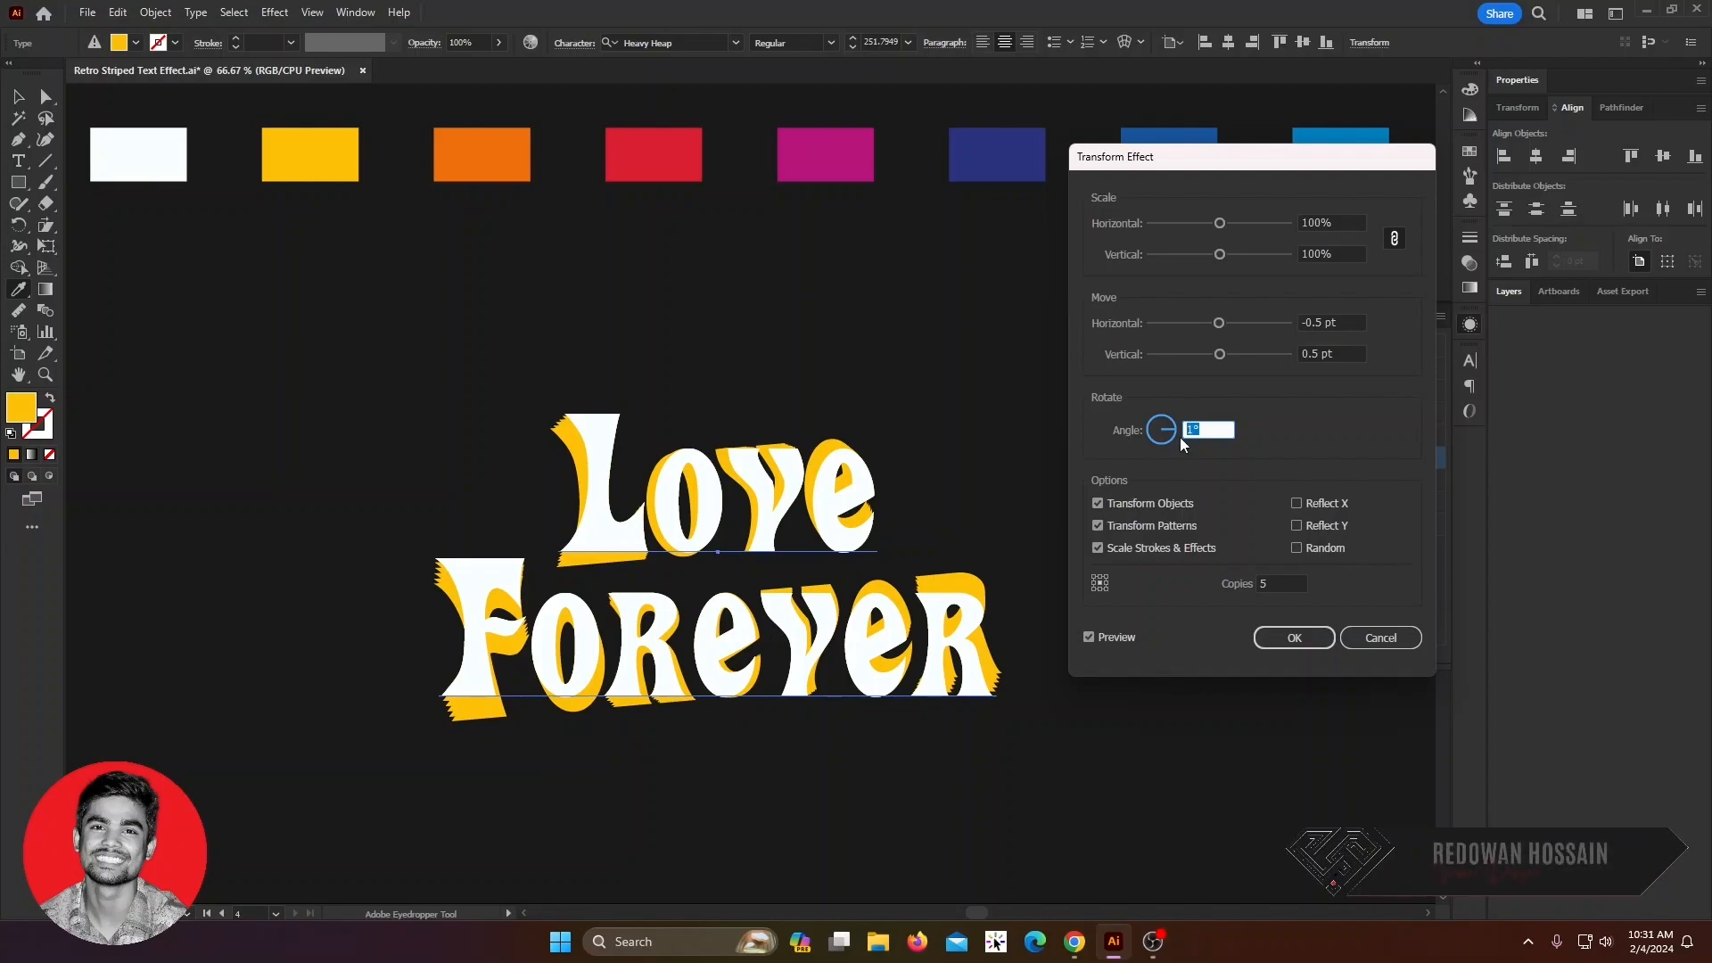
{"action": "left_click", "coordinate": [1345, 347]}
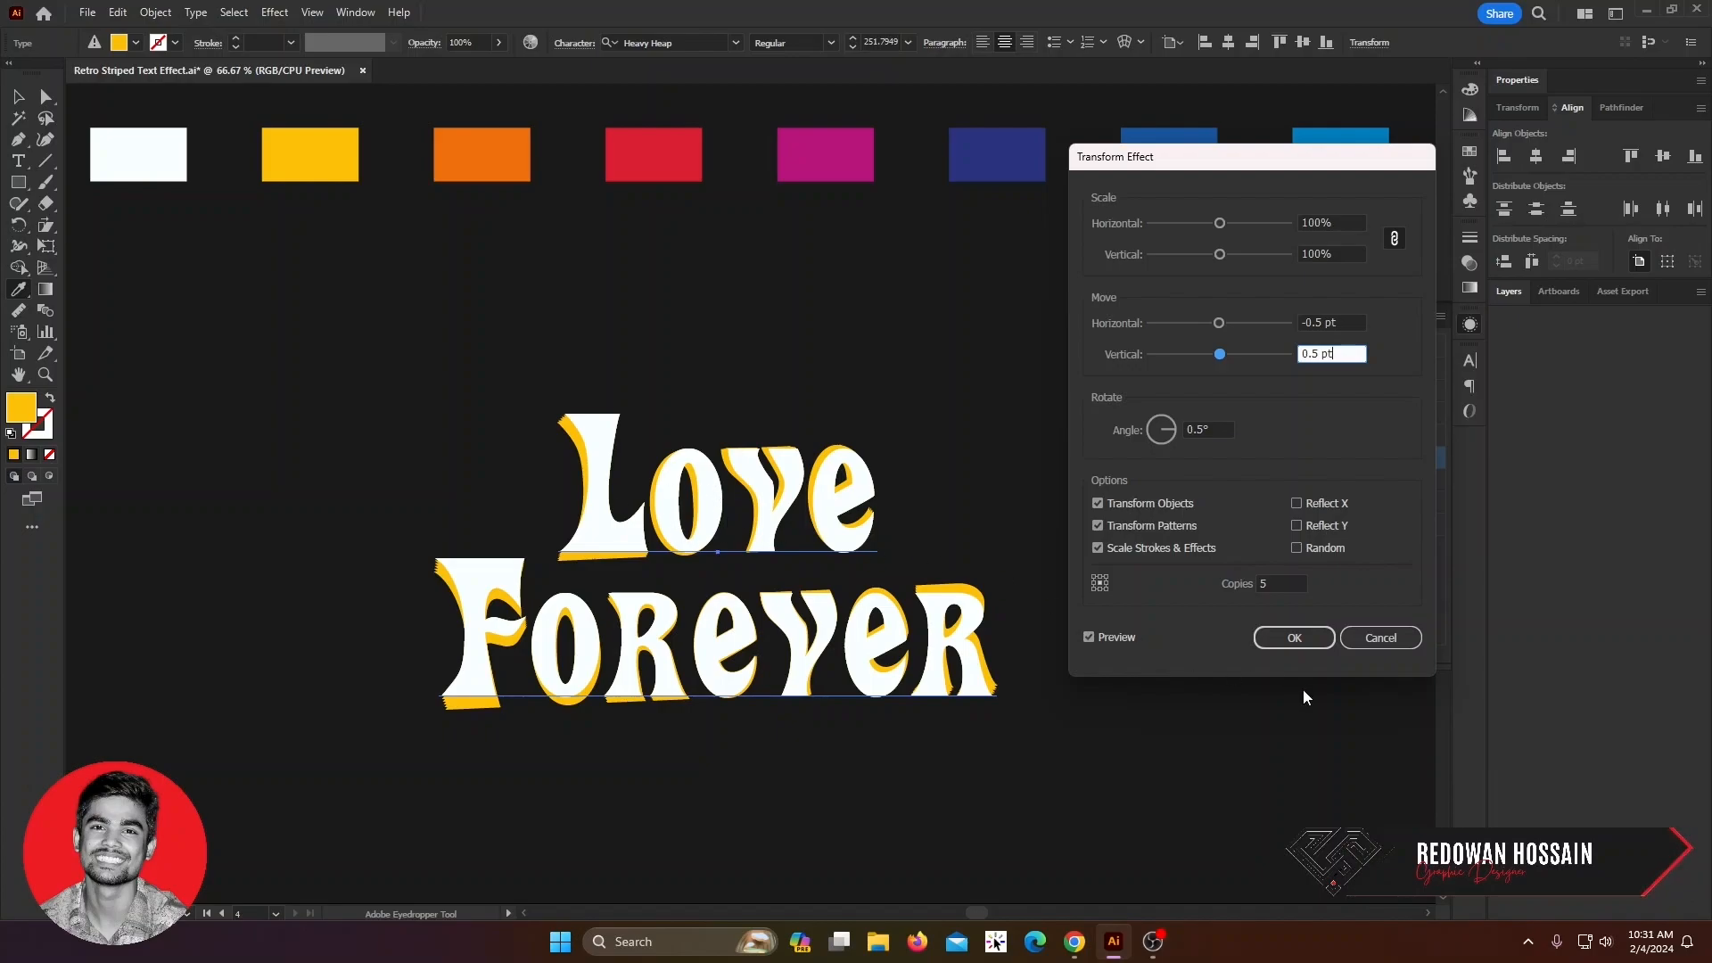
{"action": "left_click", "coordinate": [1293, 638]}
- Duplicate the yellow fill with its effect and recolor the lower copy with the orange swatch
{"action": "left_click_drag", "start_coordinate": [1383, 457], "coordinate": [1400, 655]}
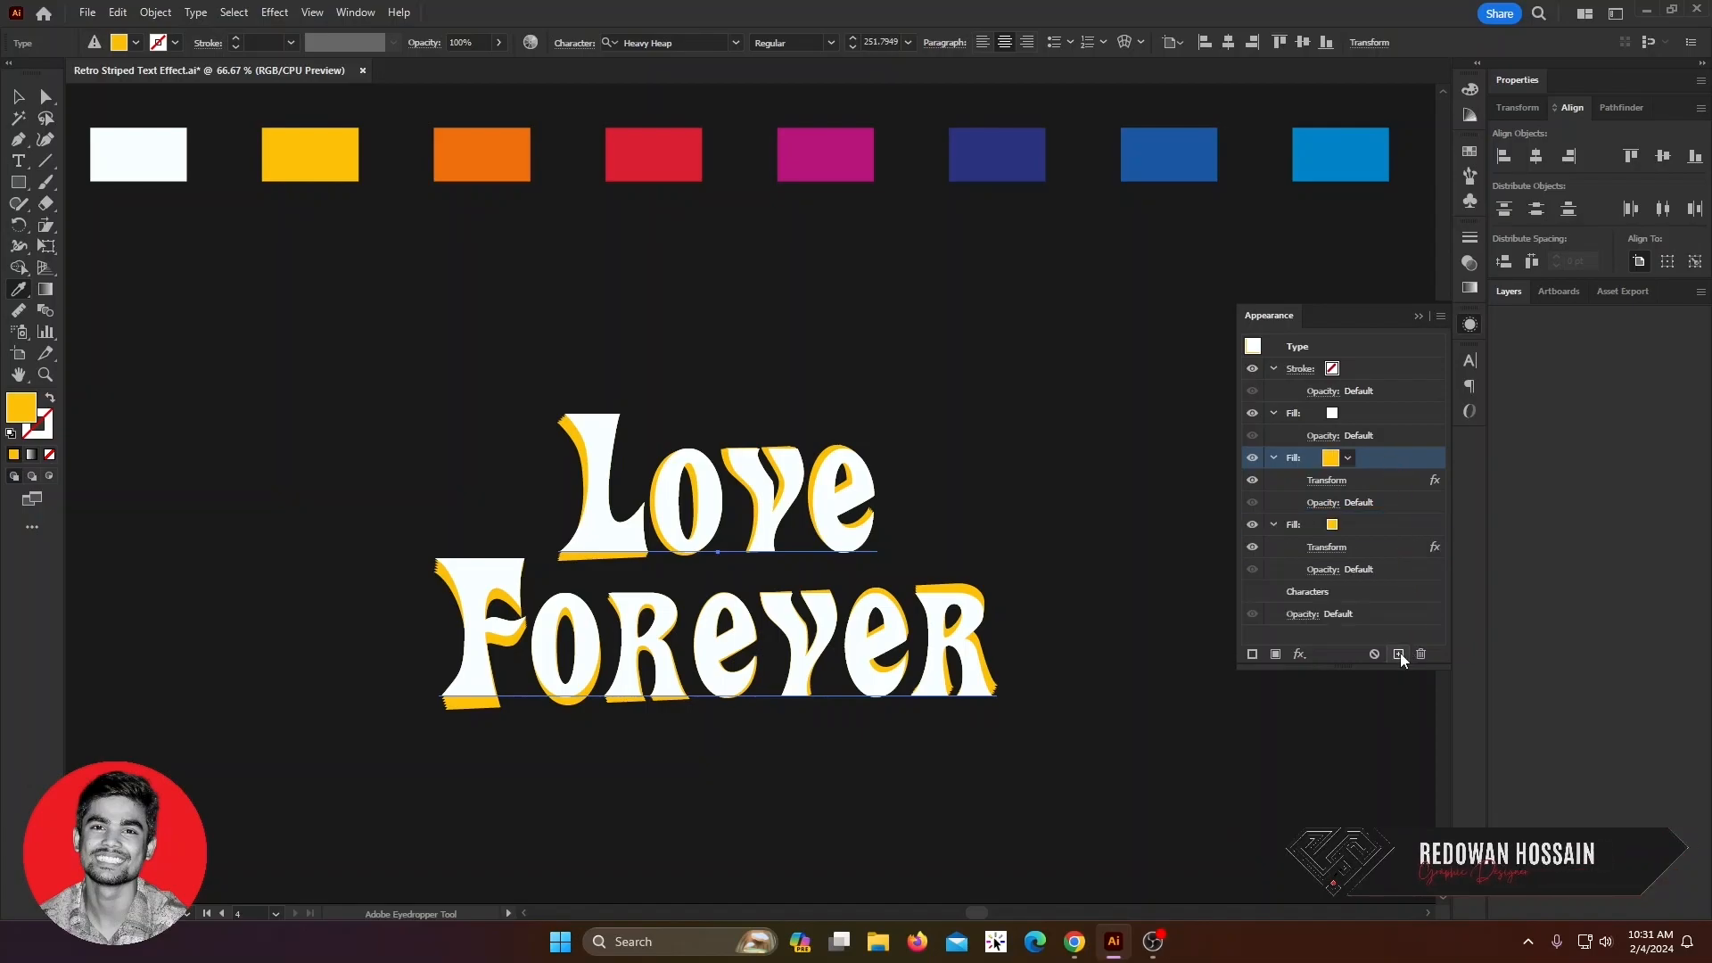
{"action": "left_click", "coordinate": [1368, 524]}
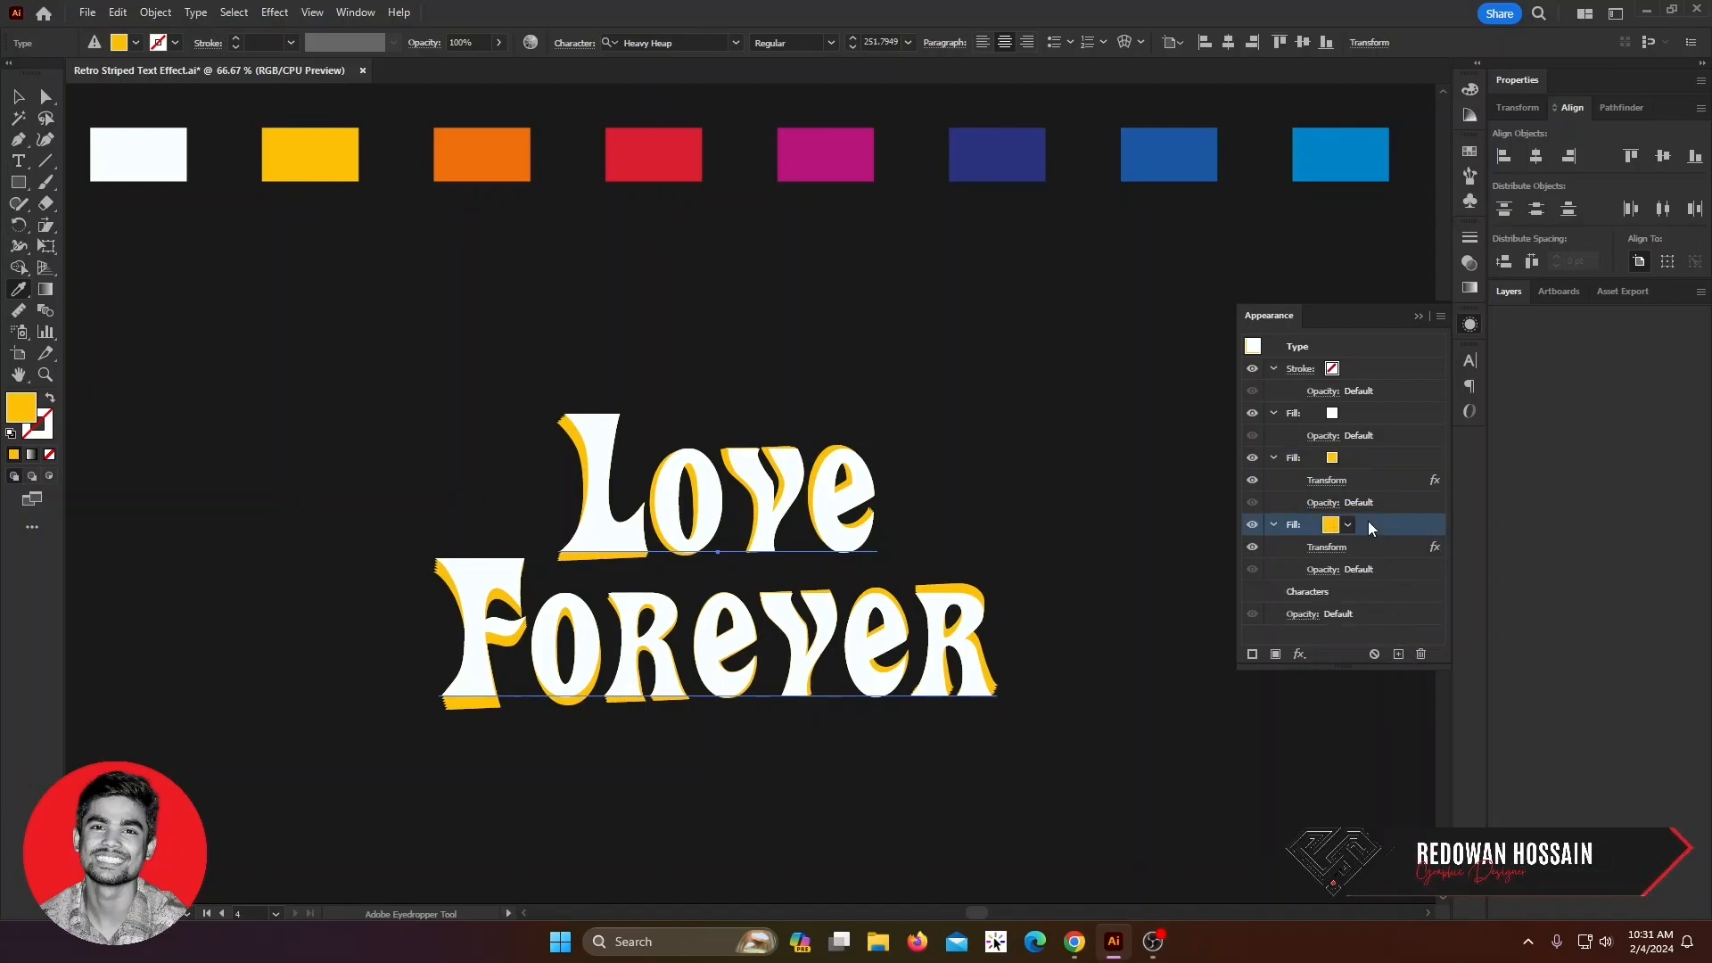
{"action": "left_click", "coordinate": [486, 150]}
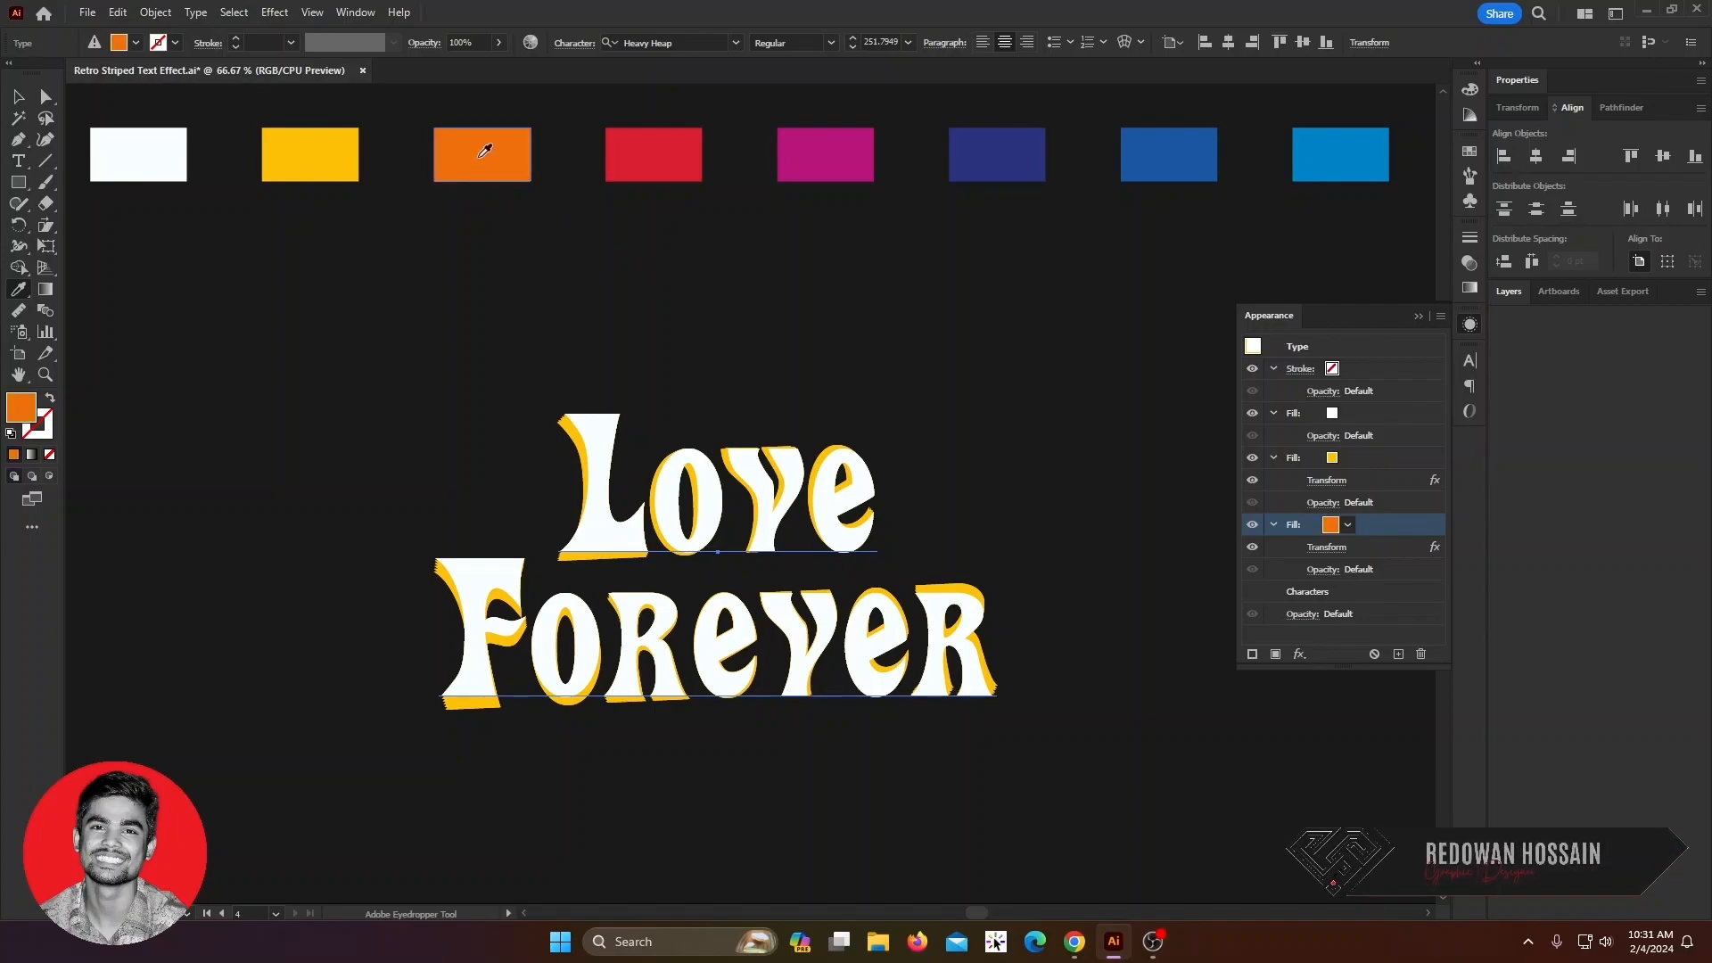
- Set the orange fill's Transform effect to 10 copies
{"action": "left_click", "coordinate": [1327, 547]}
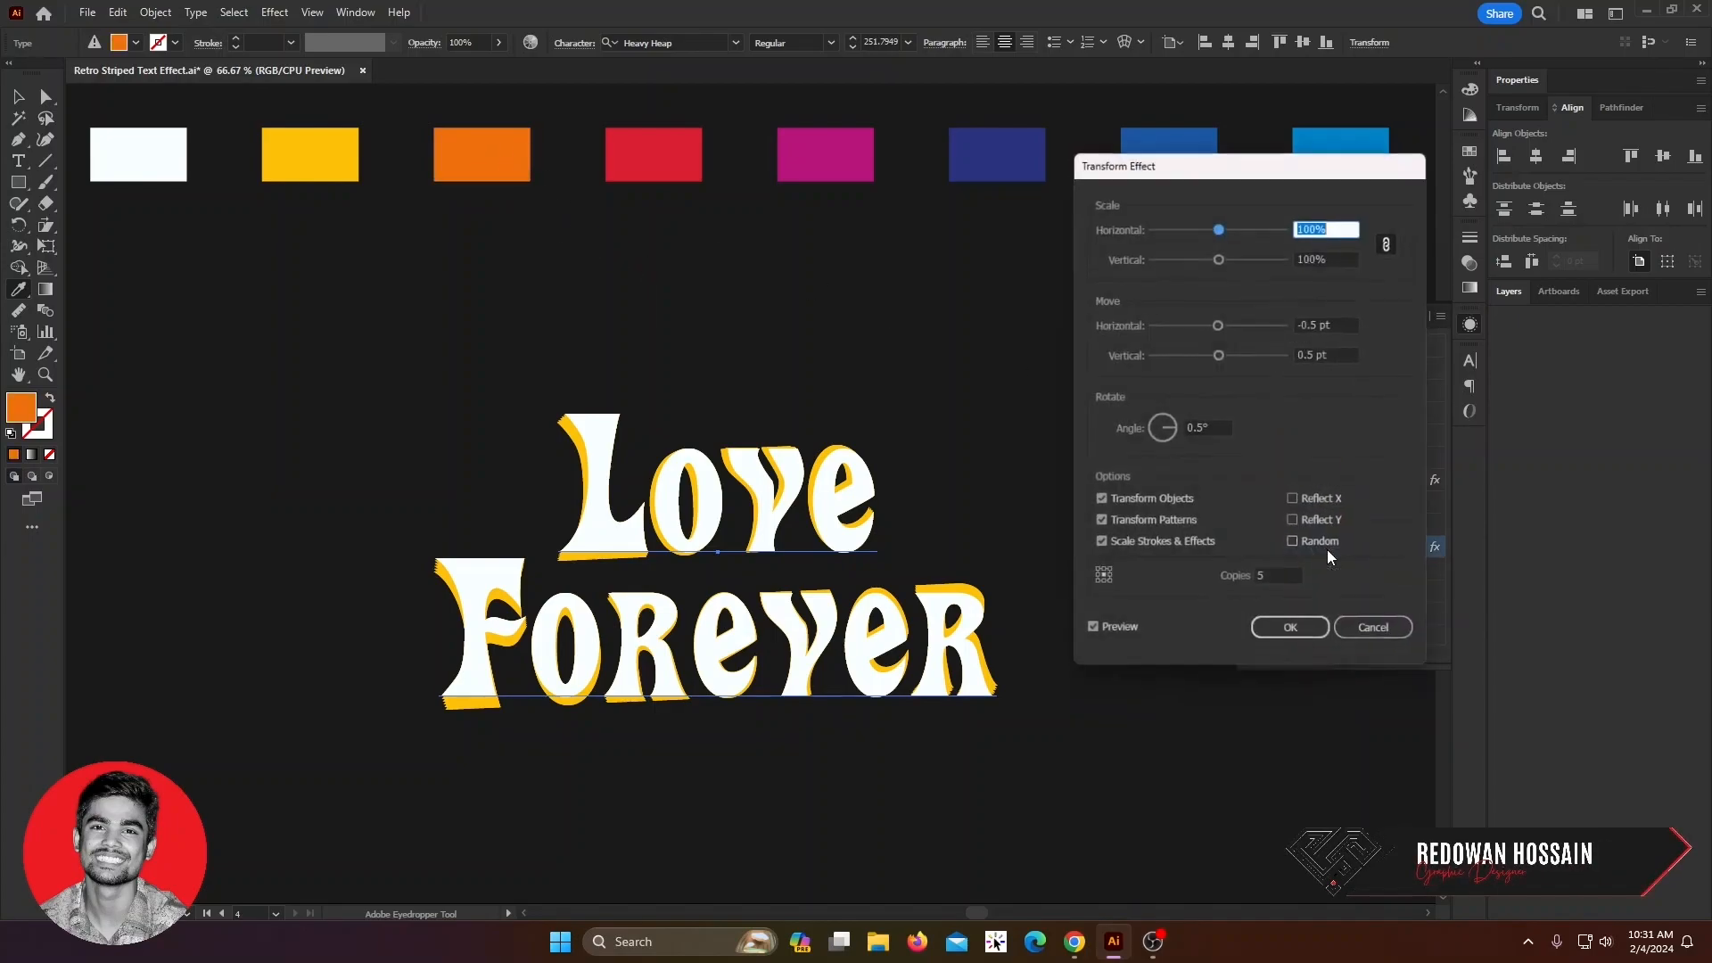
{"action": "left_click", "coordinate": [1265, 582]}
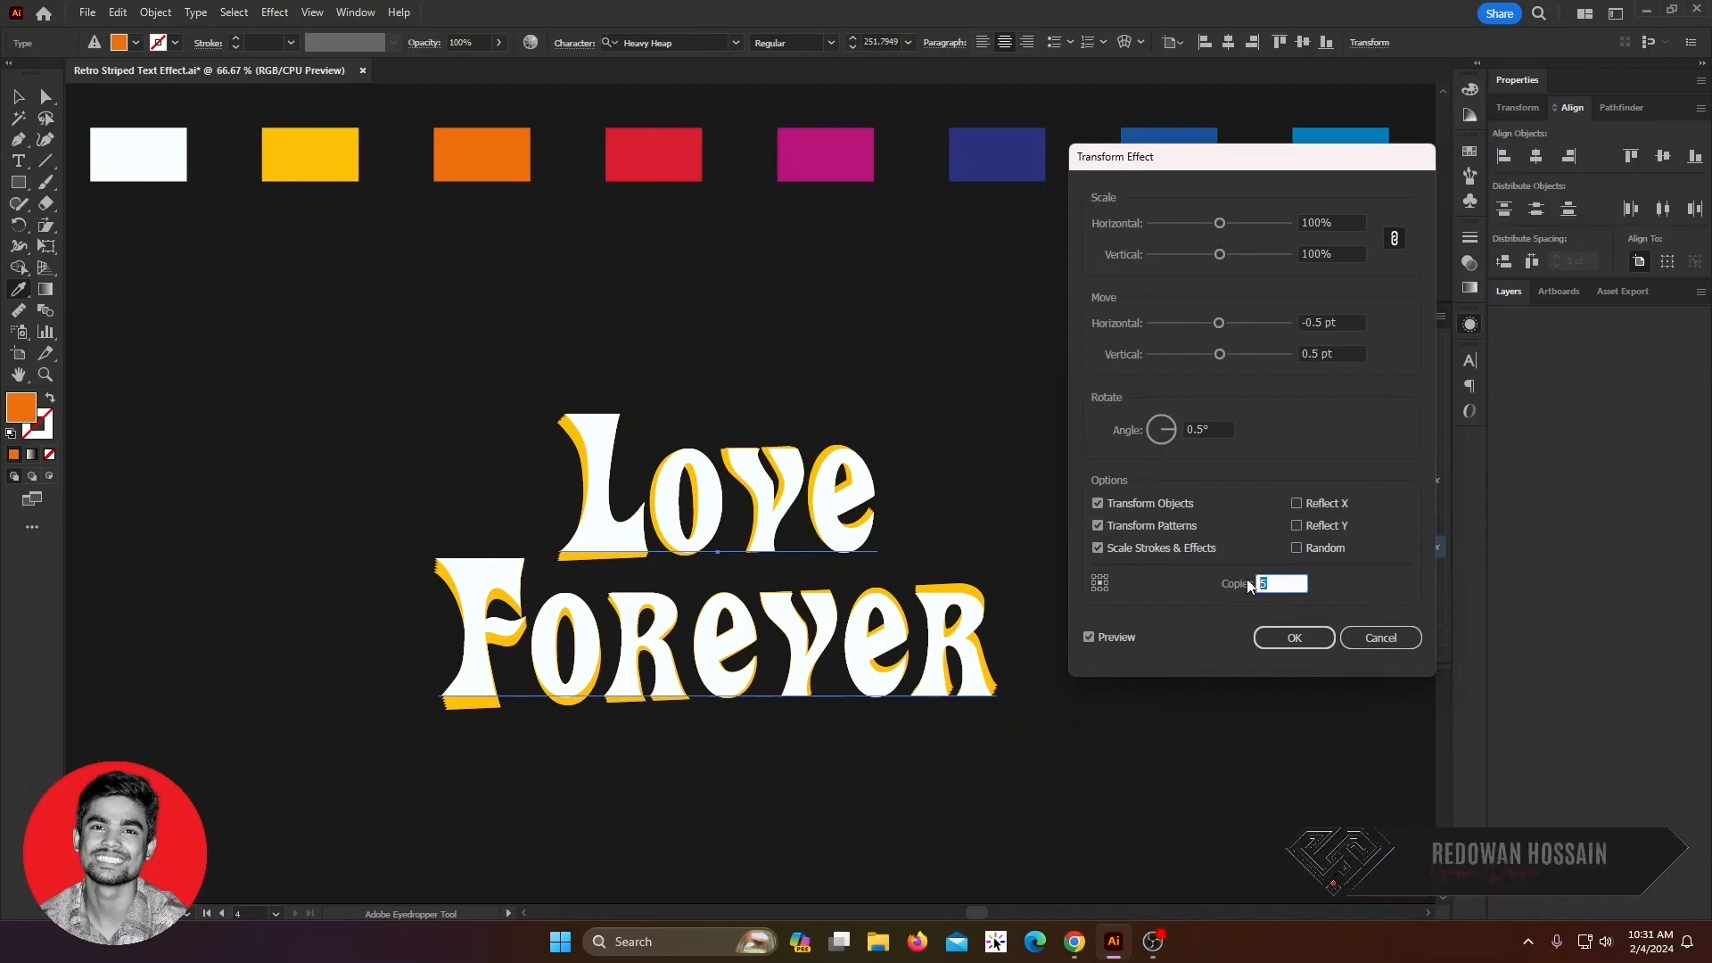
{"action": "type", "text": "10"}
{"action": "left_click", "coordinate": [1289, 638]}
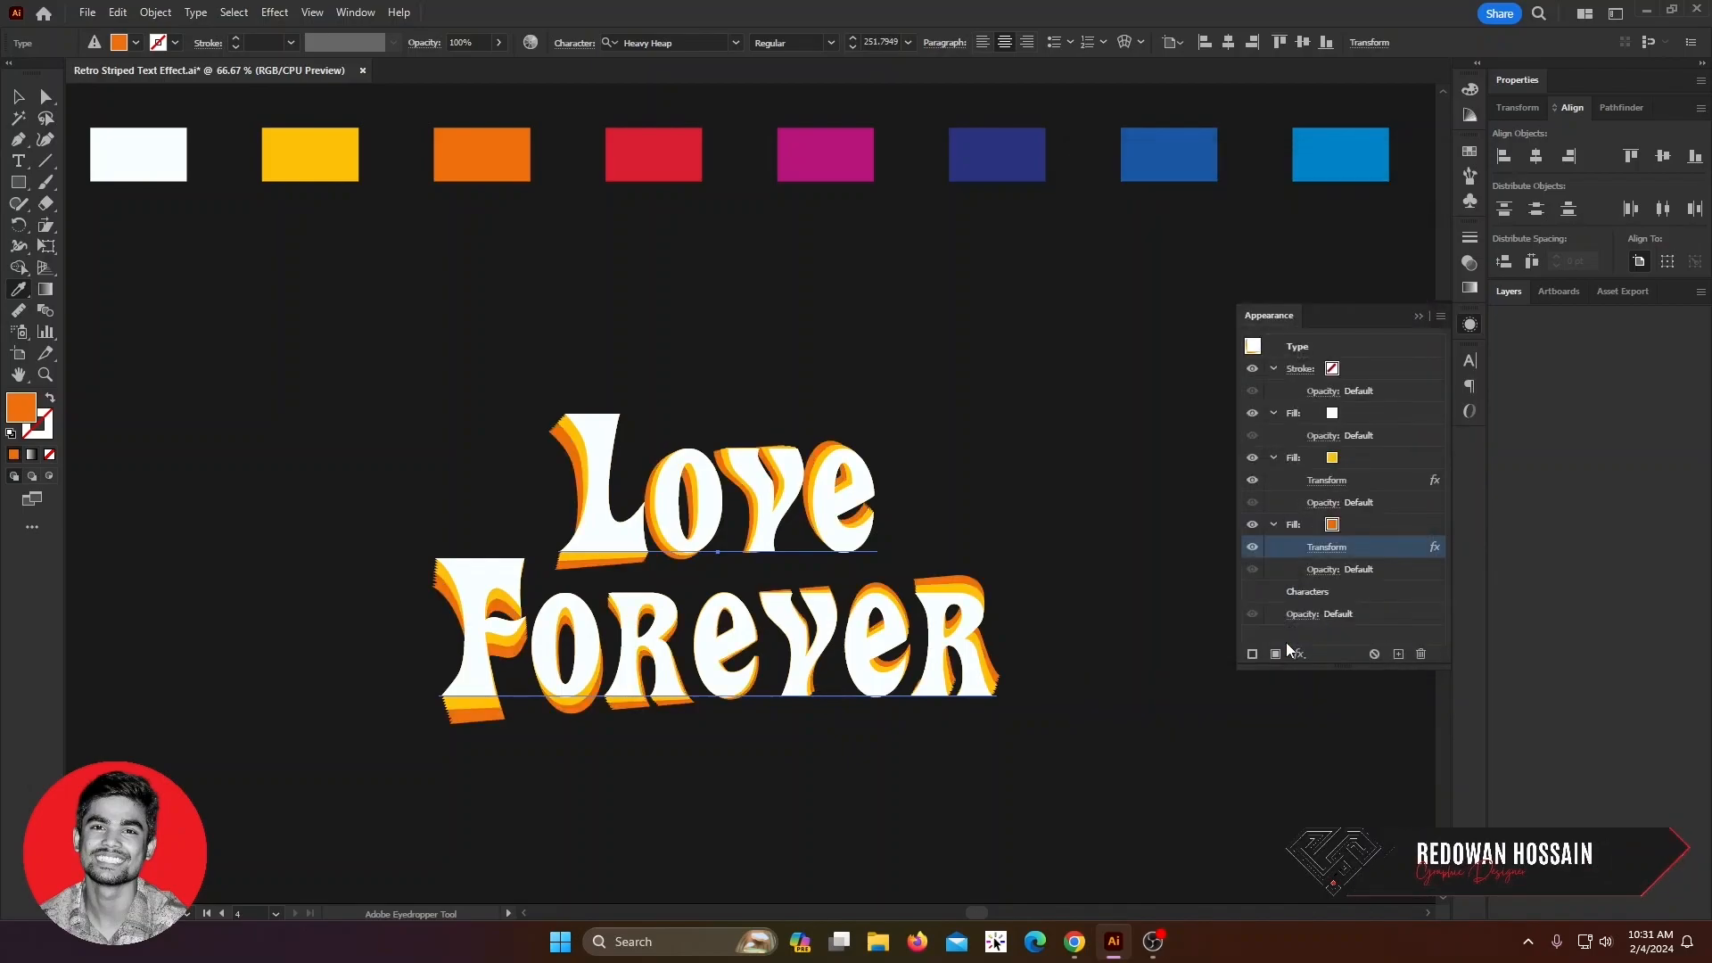
- Duplicate the orange fill with its effect and recolor the lower copy with the red swatch
{"action": "left_click", "coordinate": [1389, 523]}
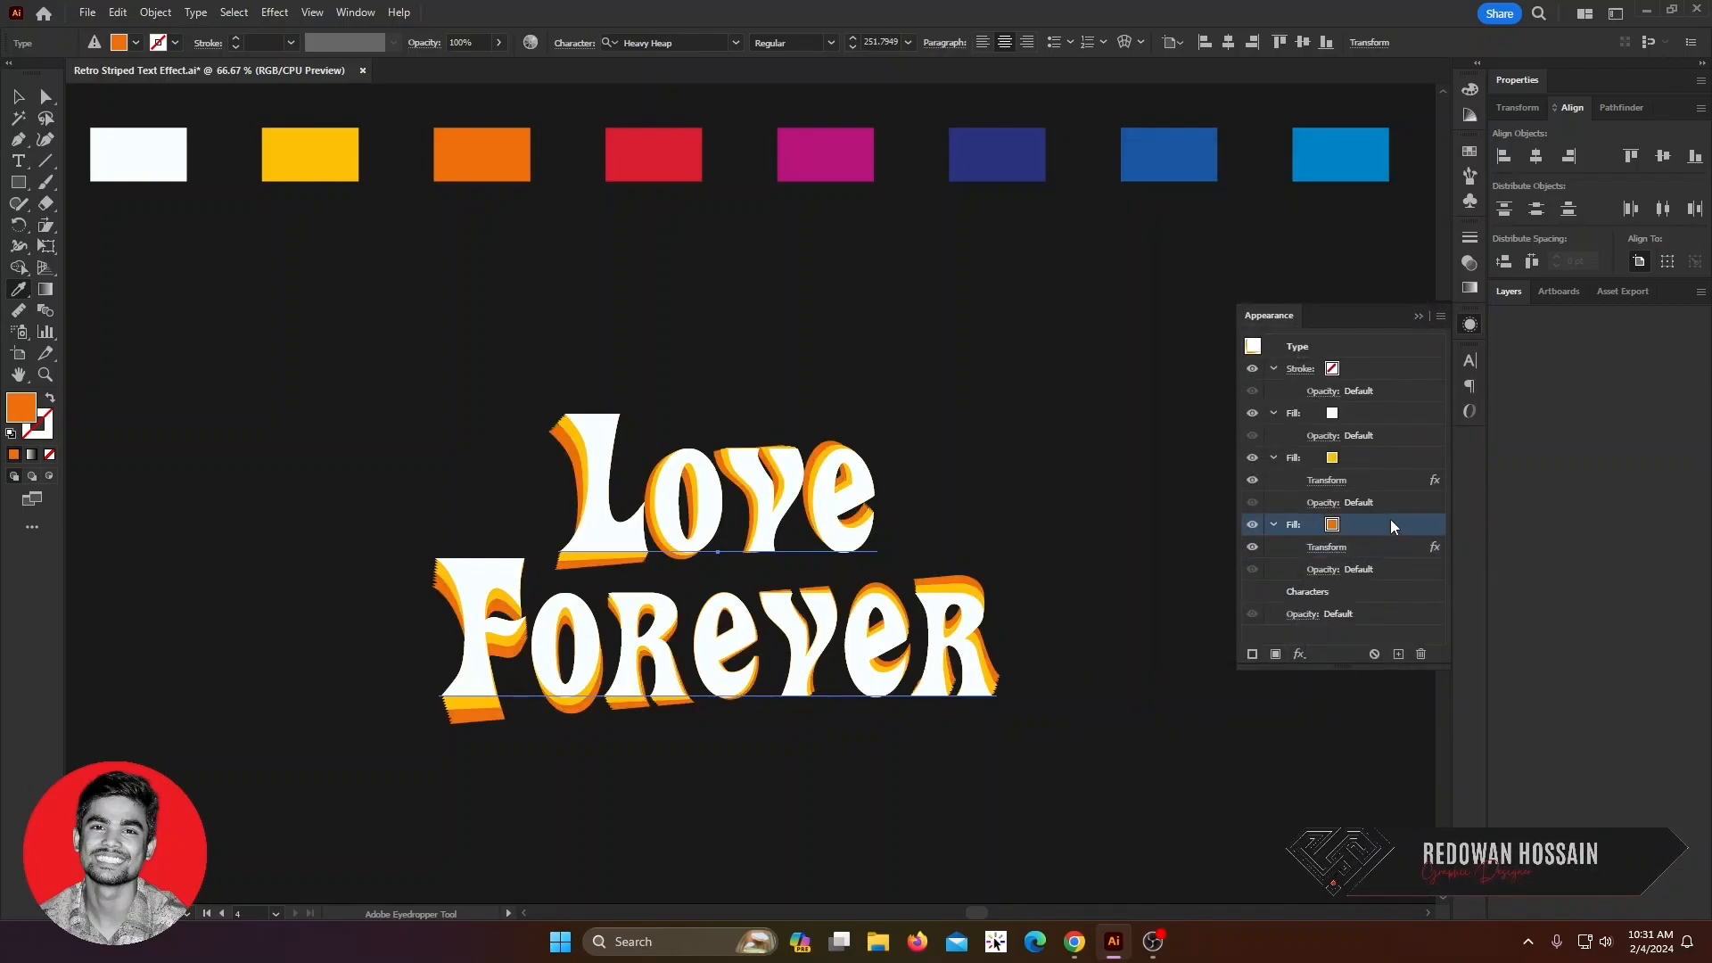
{"action": "left_click", "coordinate": [1398, 656]}
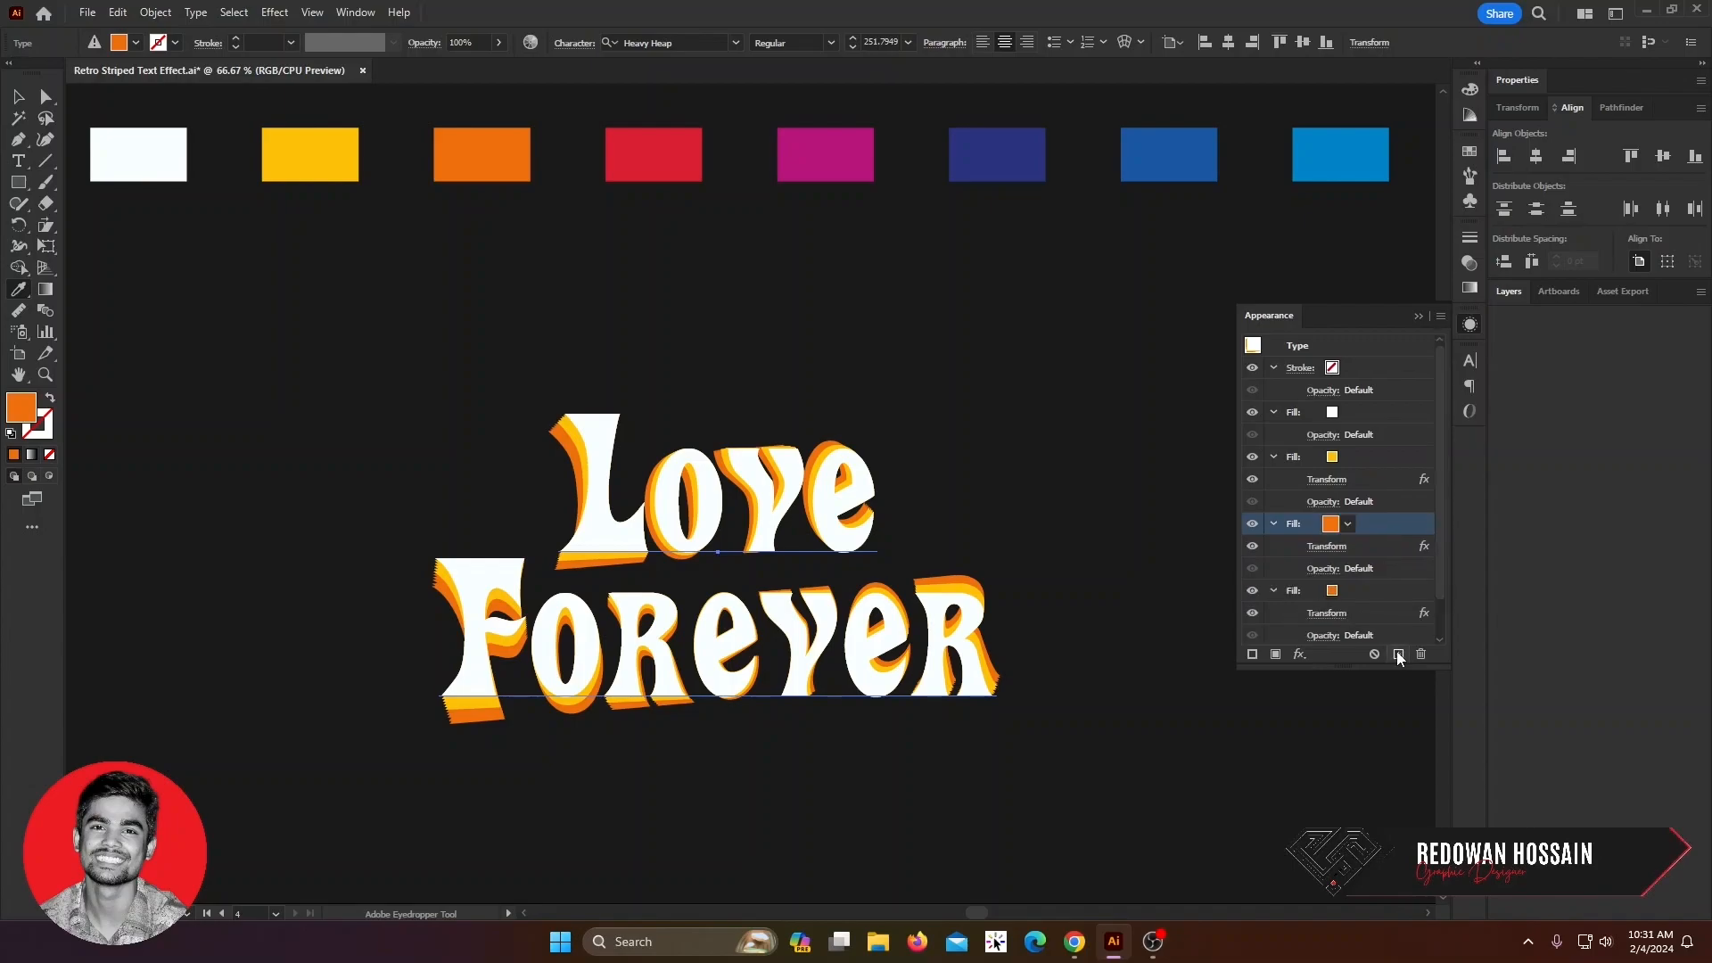
{"action": "left_click", "coordinate": [1355, 592]}
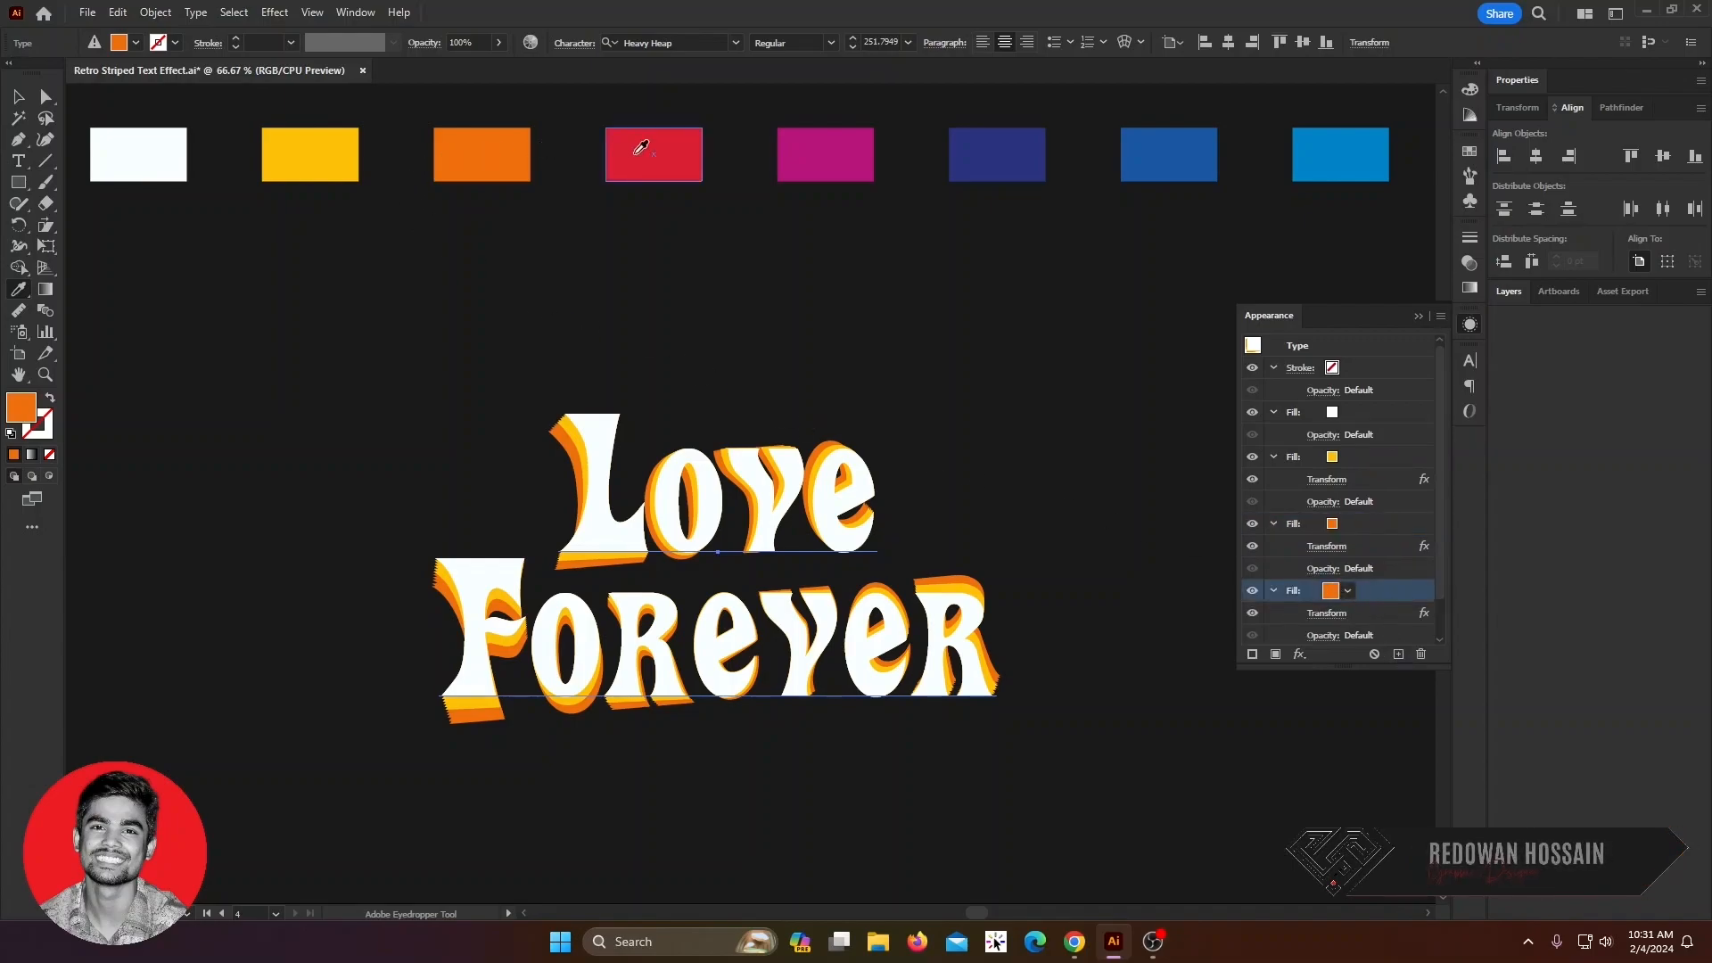
{"action": "left_click", "coordinate": [634, 152]}
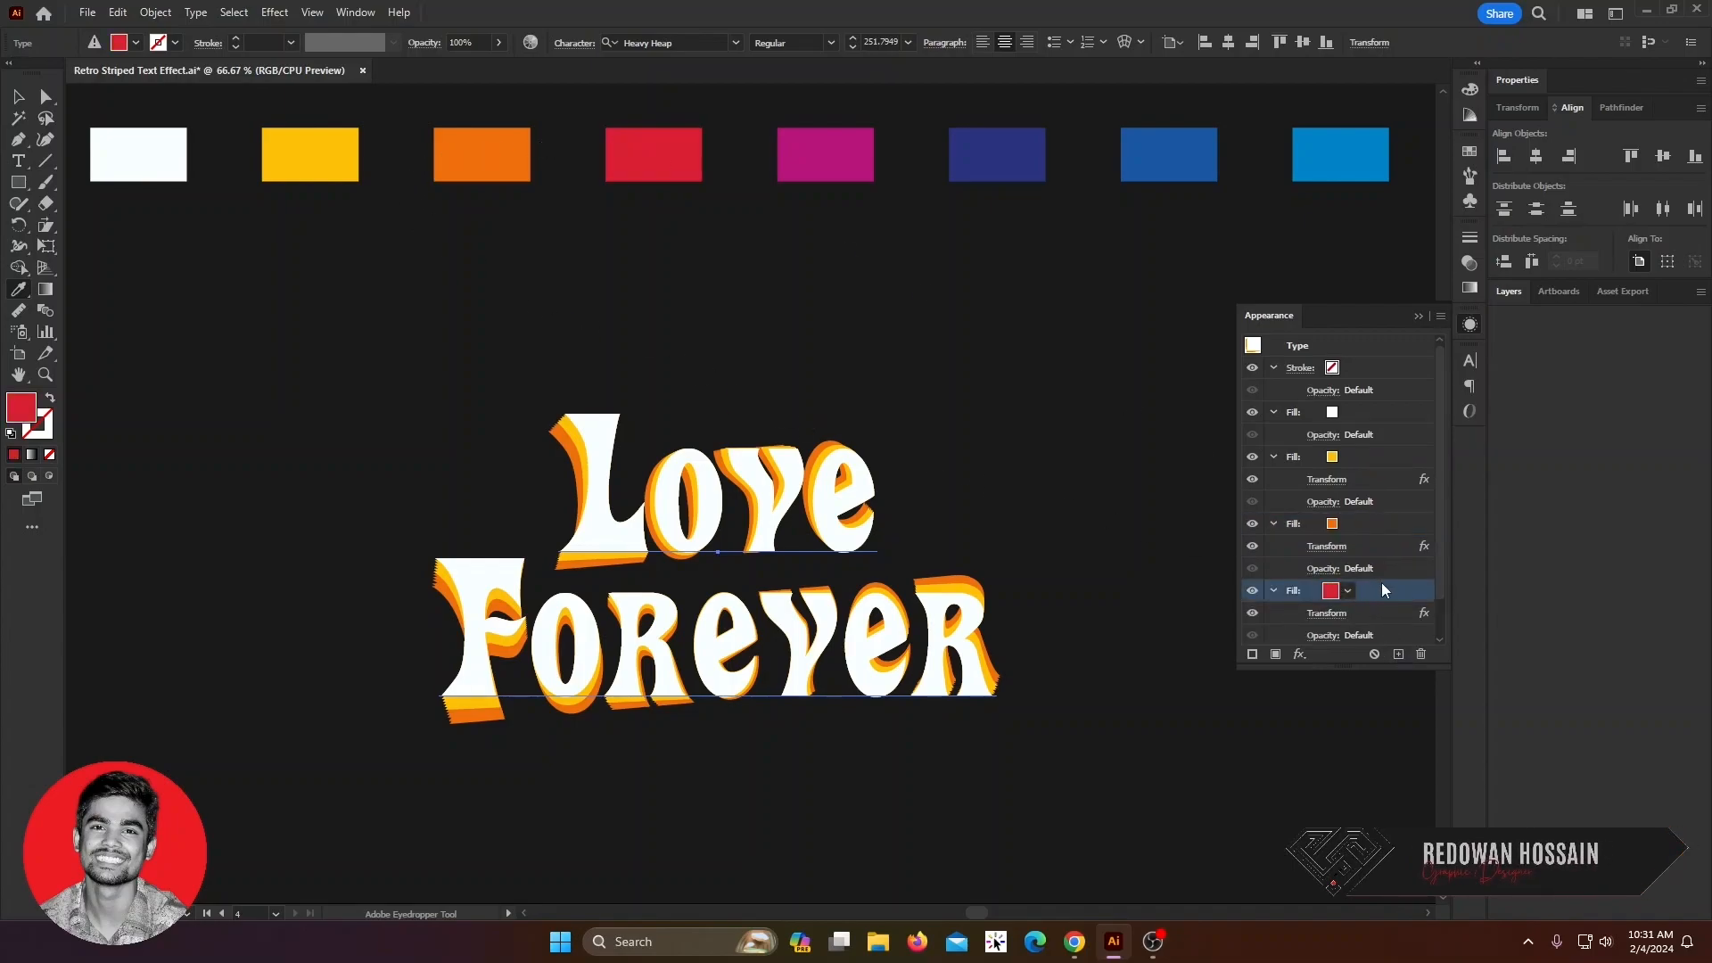
- Set the red fill's Transform effect to 15 copies
{"action": "left_click", "coordinate": [1334, 611]}
{"action": "double_click", "coordinate": [1277, 581]}
{"action": "type", "text": "15"}
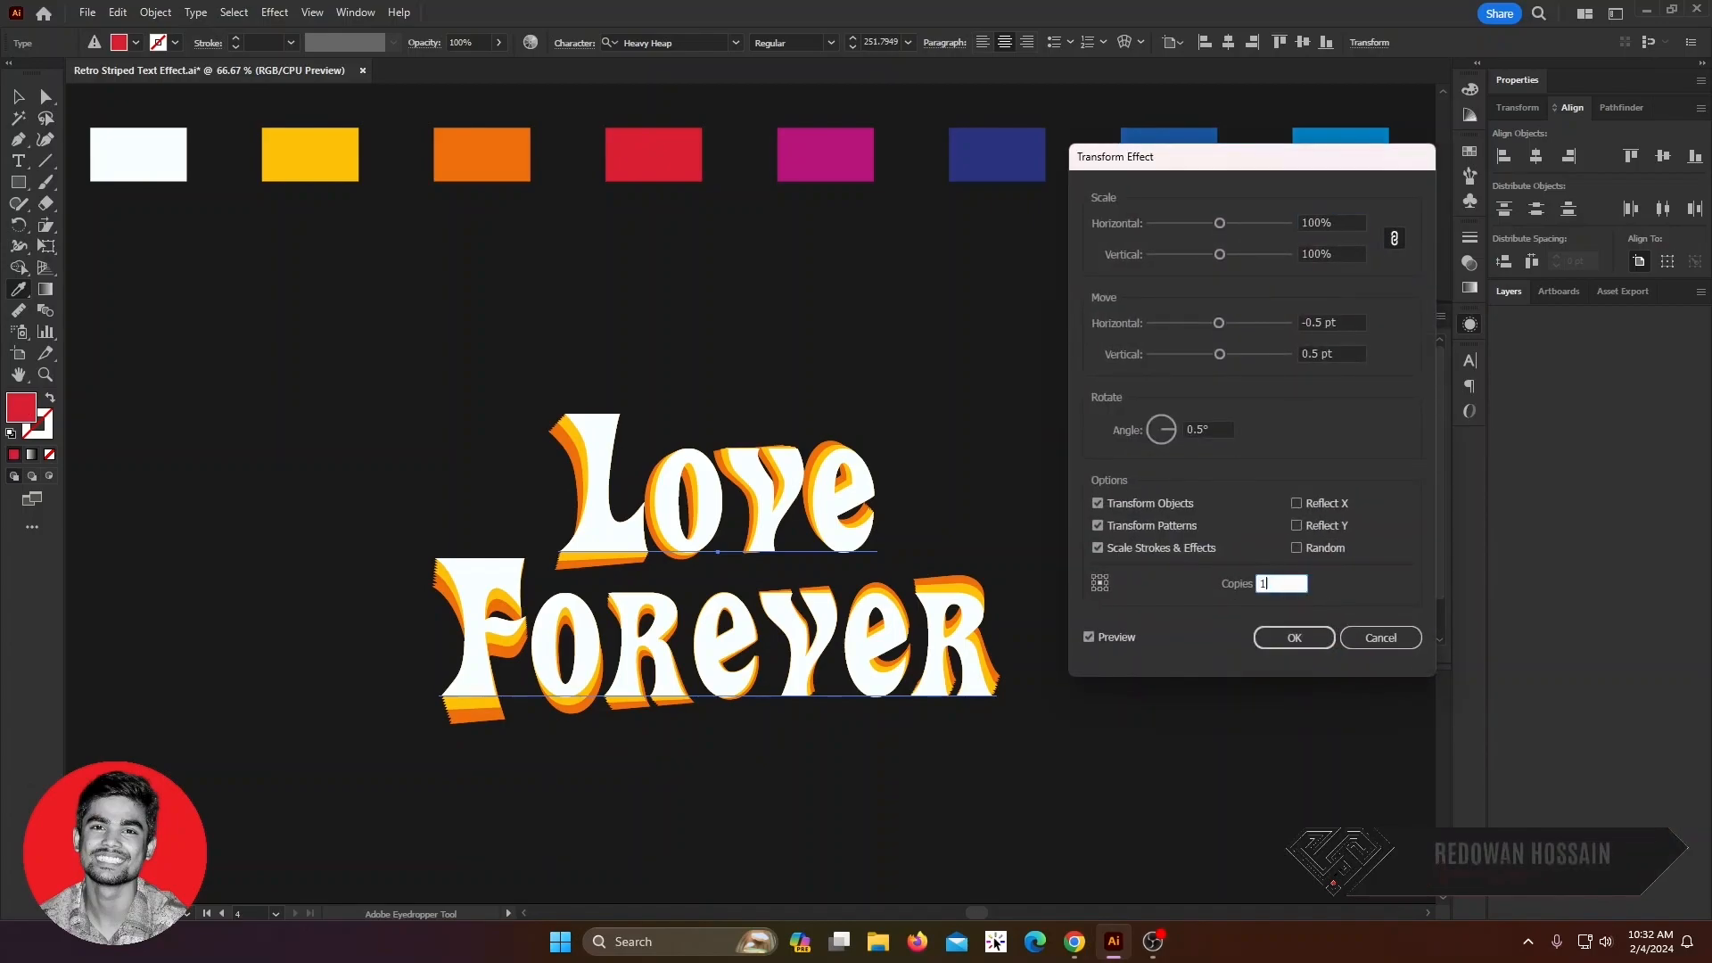
{"action": "left_click", "coordinate": [1293, 637]}
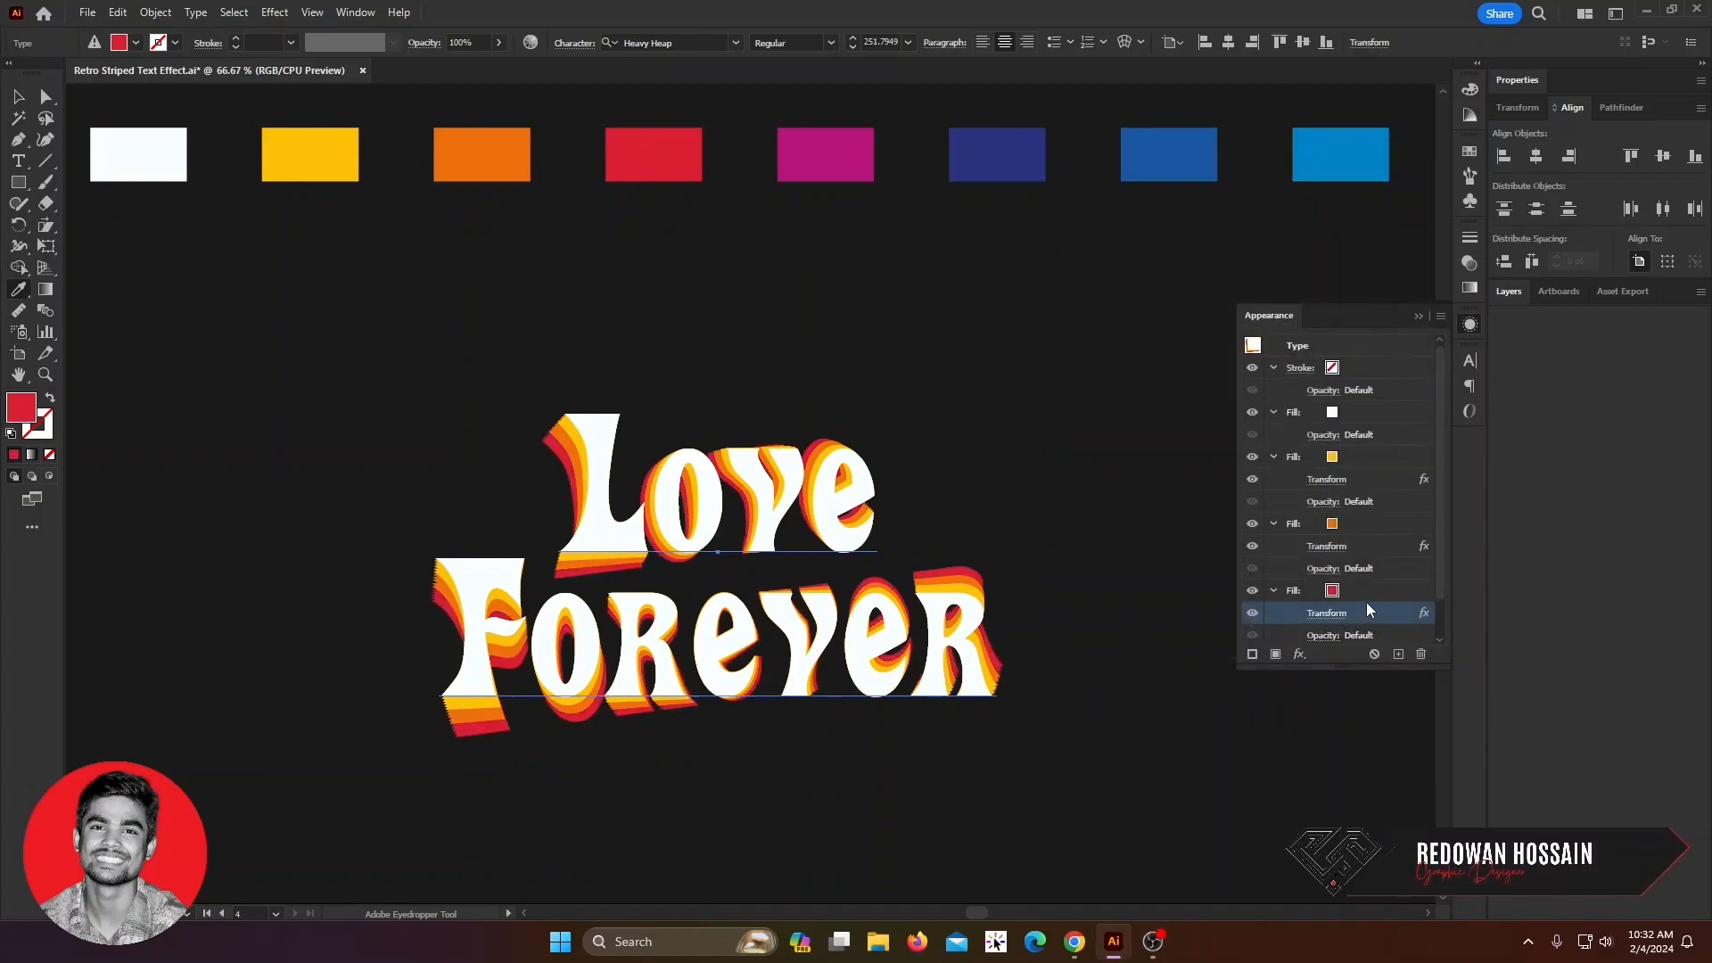
{"action": "left_click", "coordinate": [1364, 570]}
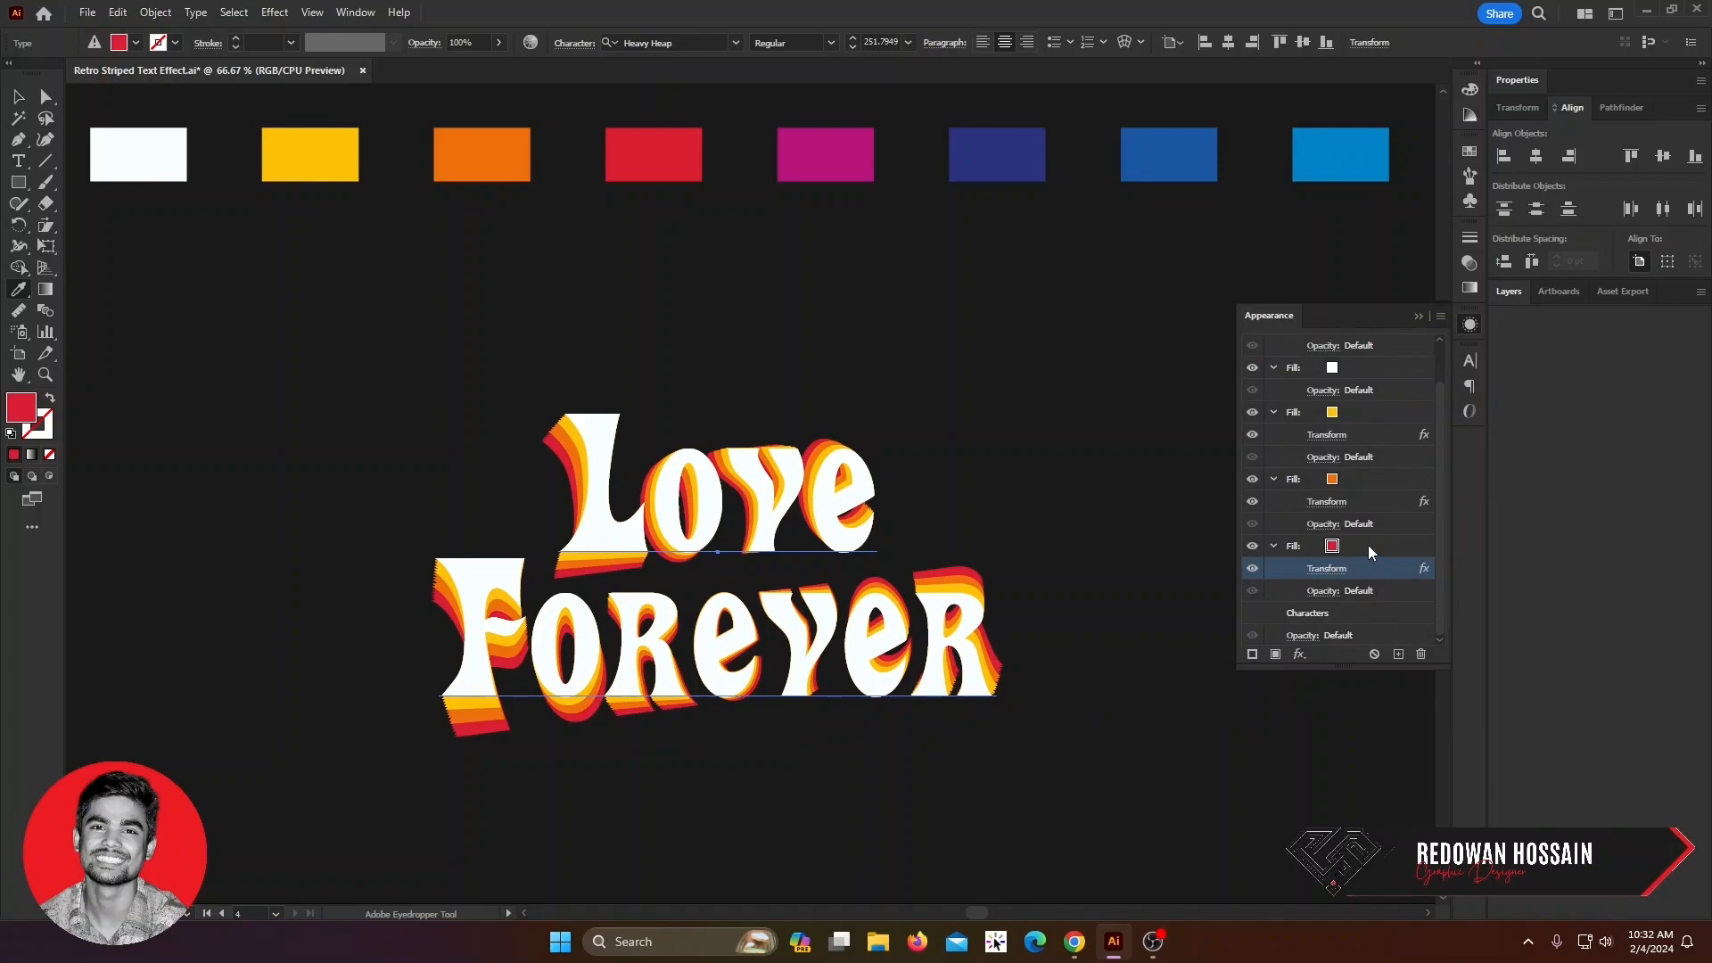
- Duplicate the red fill with its effect and recolor the lower copy with the magenta swatch
{"action": "left_click", "coordinate": [1368, 546]}
{"action": "left_click", "coordinate": [1396, 653]}
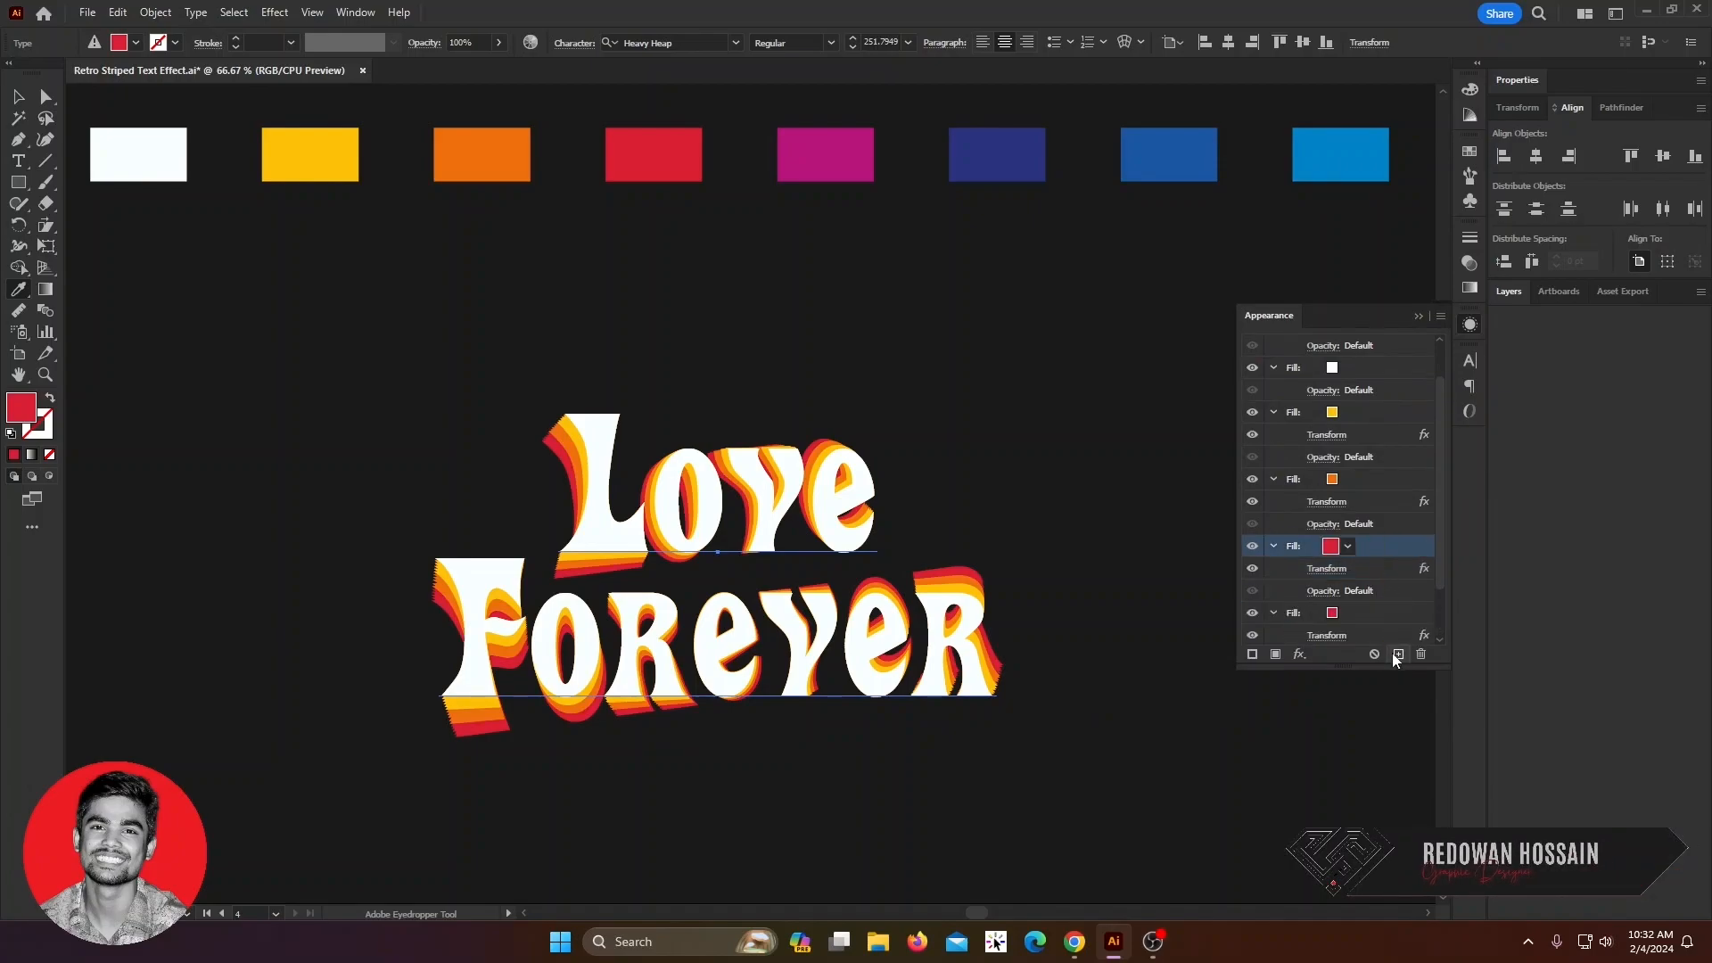
{"action": "left_click", "coordinate": [1357, 611]}
{"action": "scroll", "coordinate": [1339, 570], "scroll_direction": "down", "scroll_amount": 2}
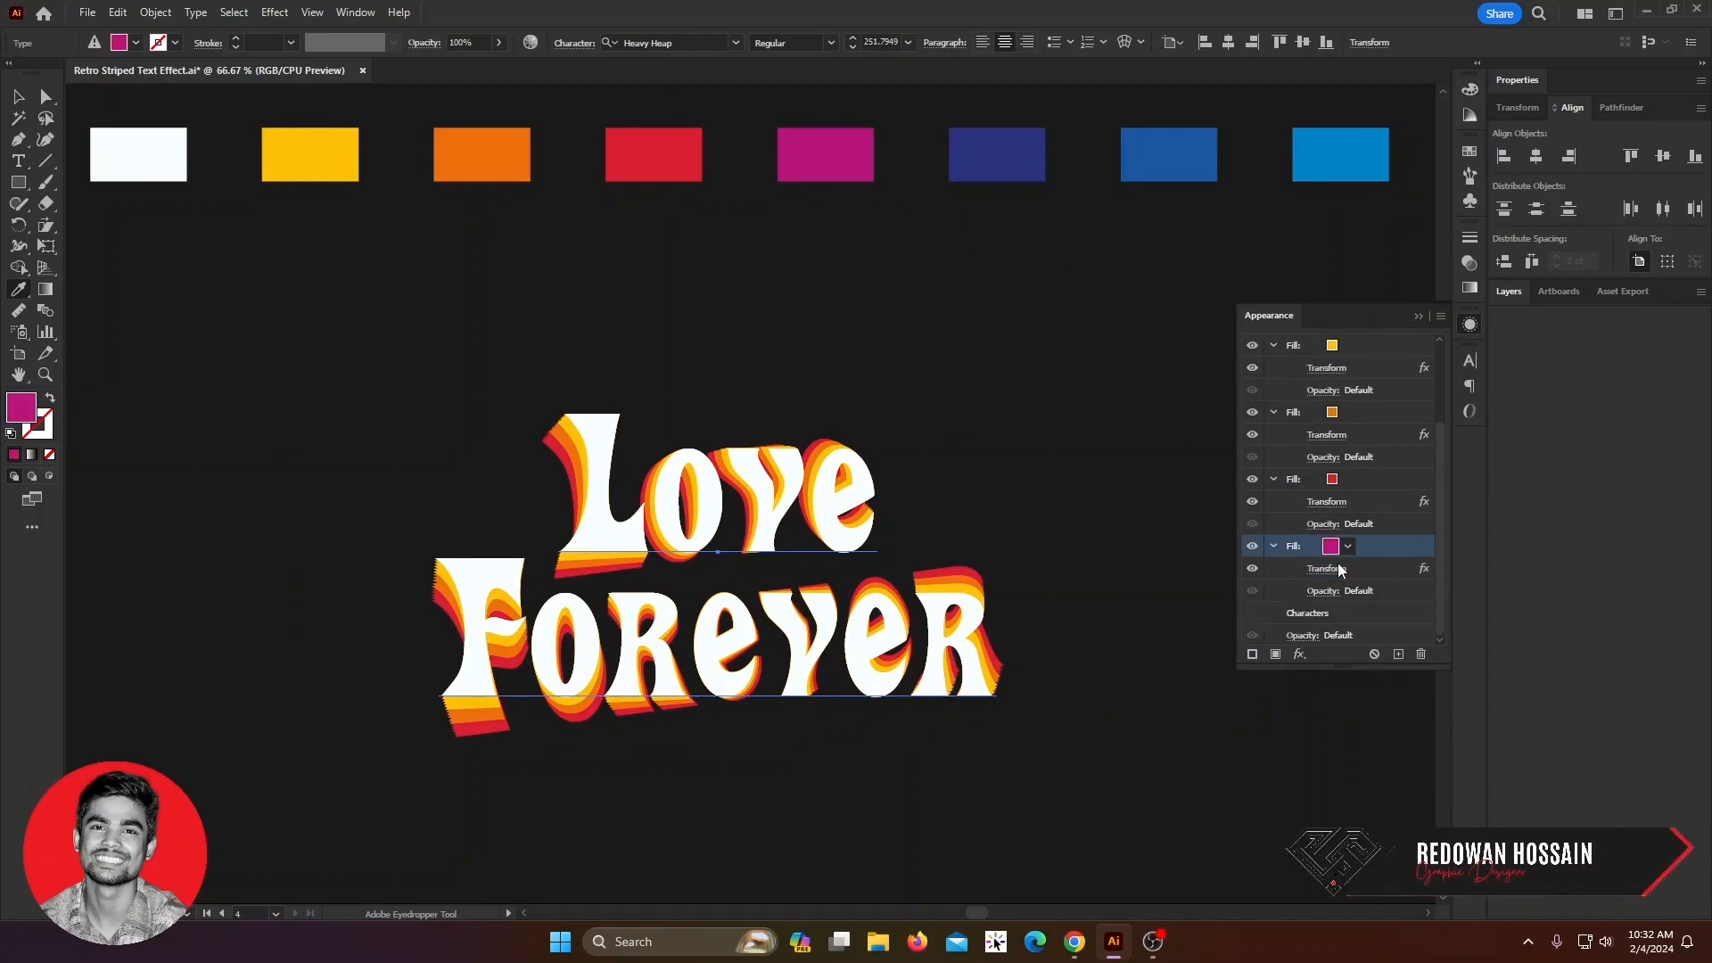
- Set the magenta fill's Transform effect to 20 copies
{"action": "left_click", "coordinate": [1335, 570]}
{"action": "double_click", "coordinate": [1271, 583]}
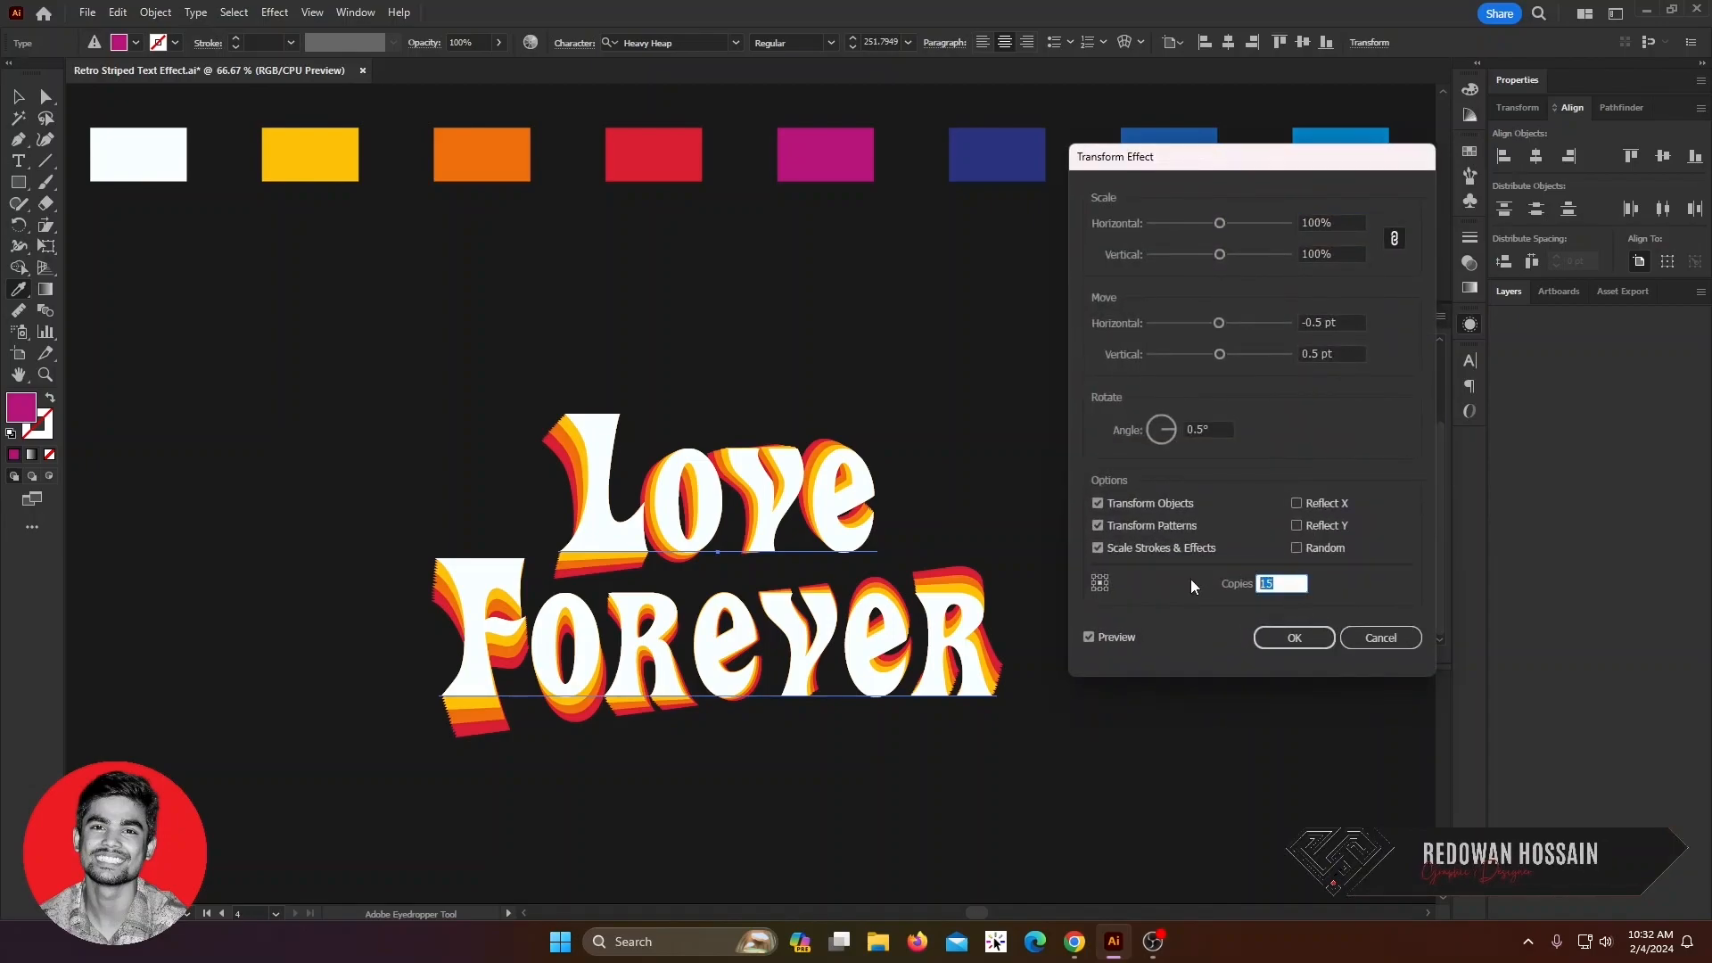
{"action": "type", "text": "20"}
{"action": "left_click", "coordinate": [1293, 639]}
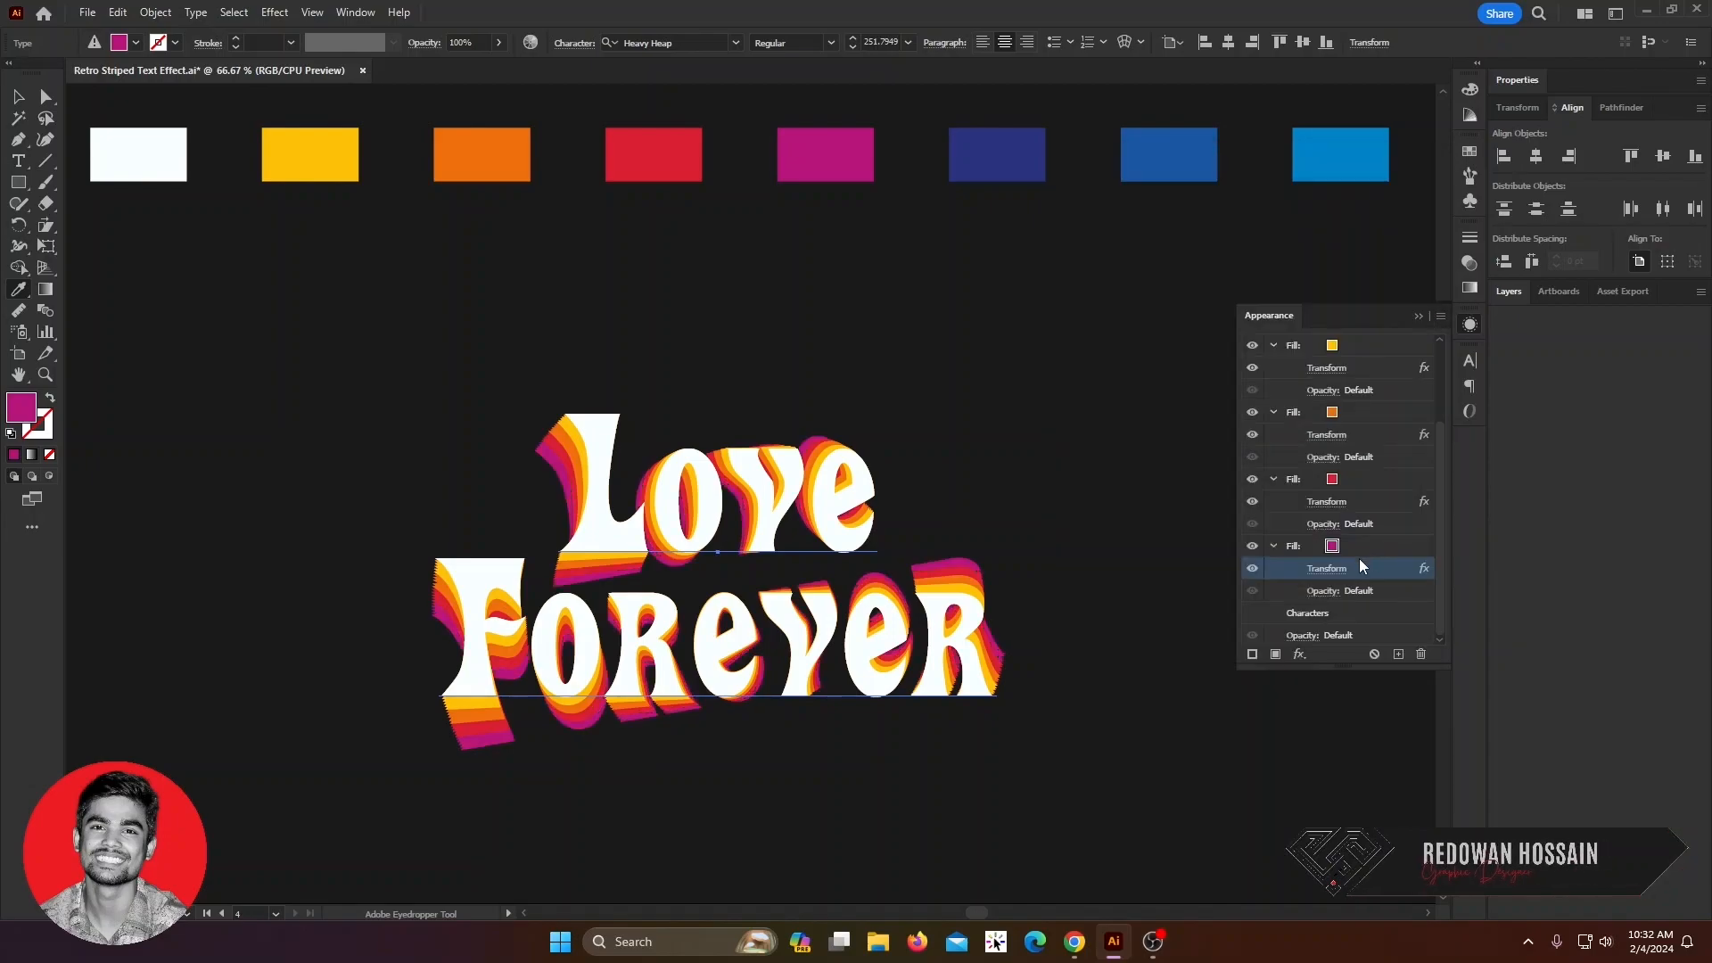
- Duplicate the magenta fill, recolor the lower copy with the dark indigo swatch, and give its Transform effect 25 copies
{"action": "left_click_drag", "start_coordinate": [1358, 546], "coordinate": [1398, 654]}
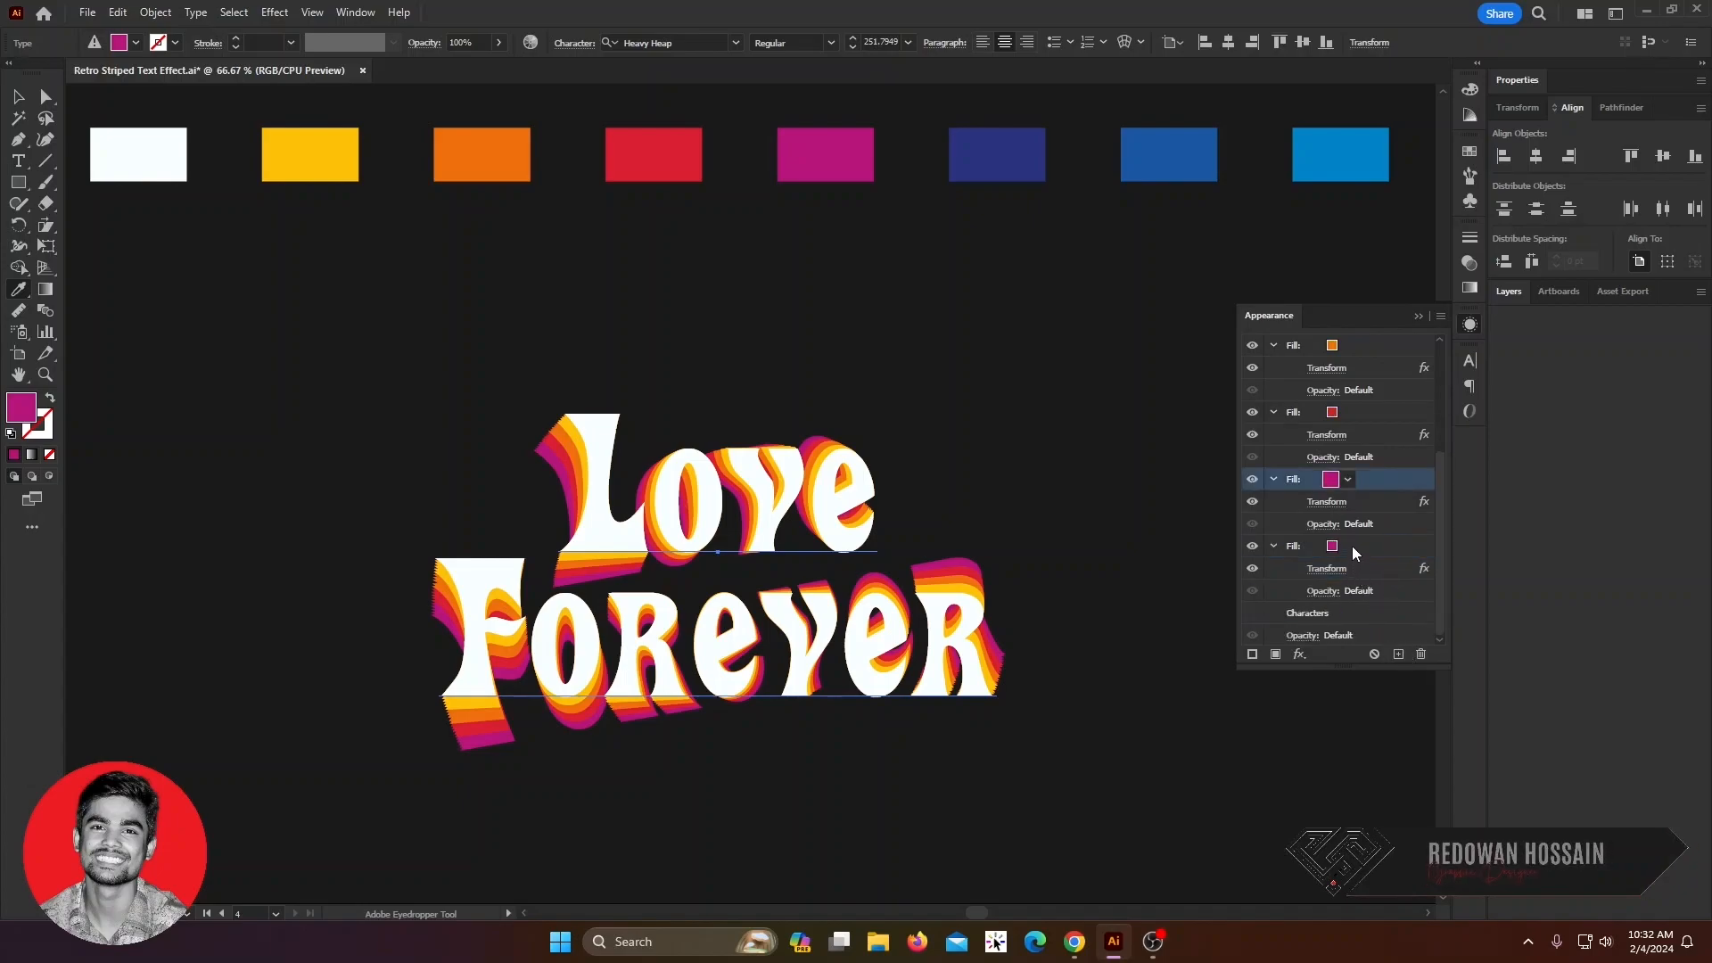
{"action": "left_click", "coordinate": [1320, 545]}
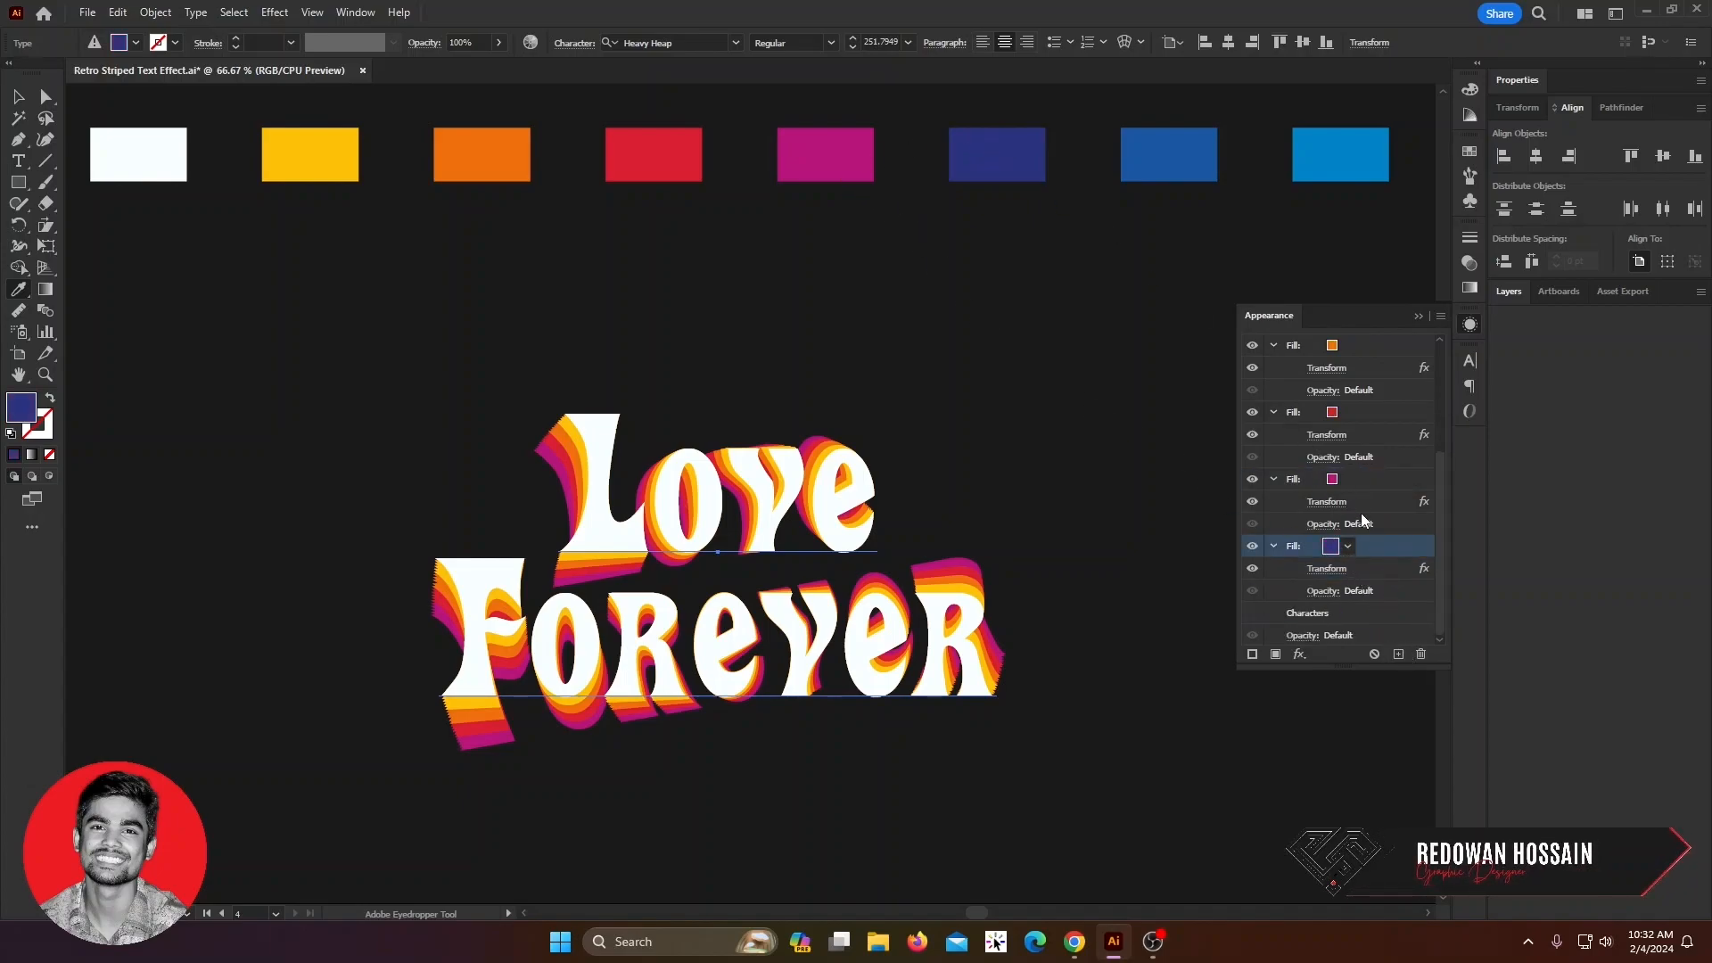
{"action": "left_click", "coordinate": [1326, 569]}
{"action": "left_click_drag", "start_coordinate": [1290, 579], "coordinate": [1212, 579]}
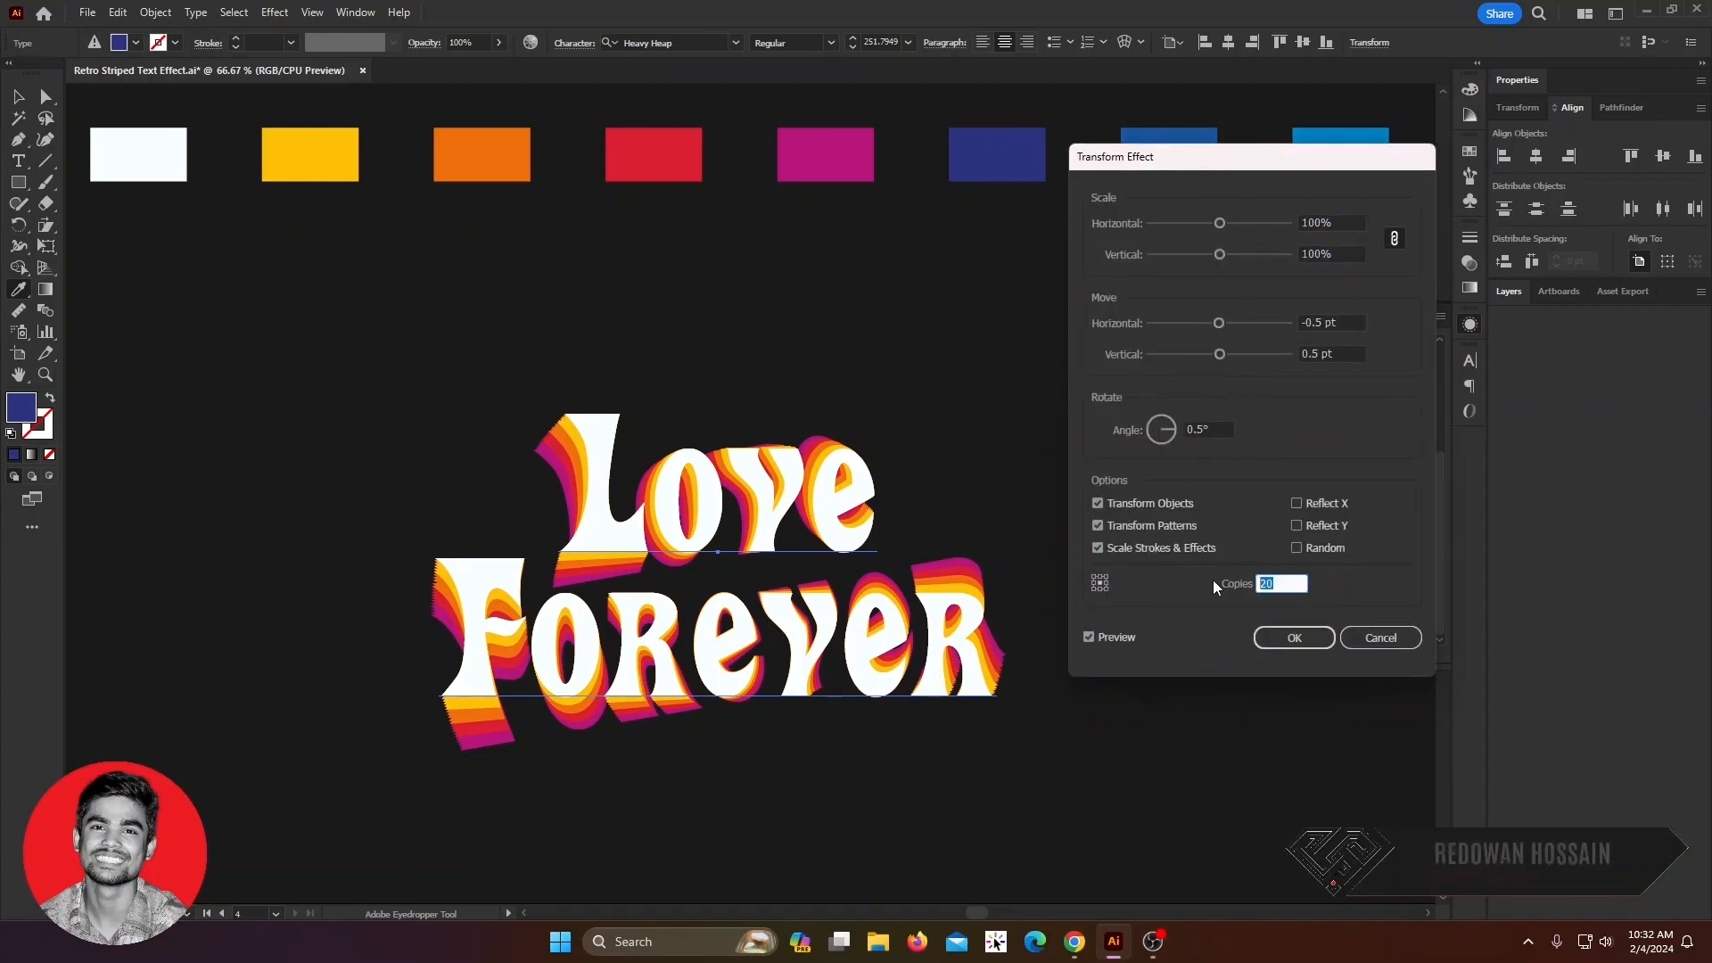
{"action": "left_click", "coordinate": [1294, 637]}
- Duplicate the dark indigo fill, recolor the lower copy with the medium blue swatch, and give its Transform effect 30 copies
{"action": "left_click_drag", "start_coordinate": [1375, 544], "coordinate": [1397, 654]}
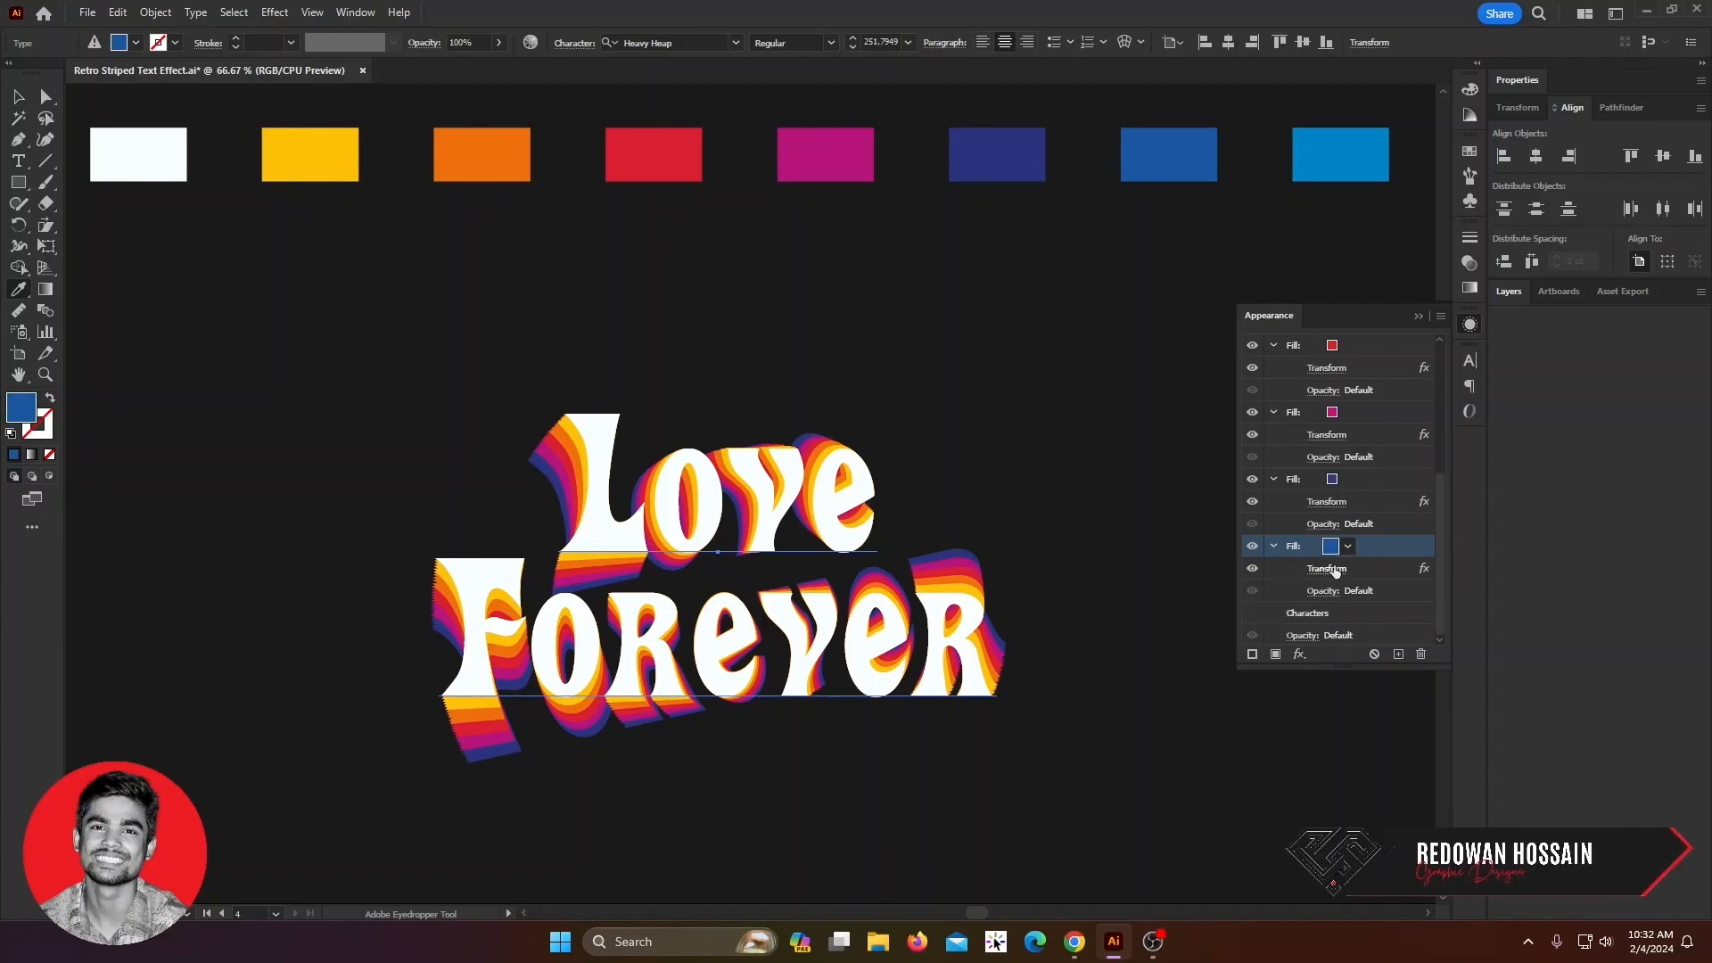
{"action": "left_click", "coordinate": [1334, 569]}
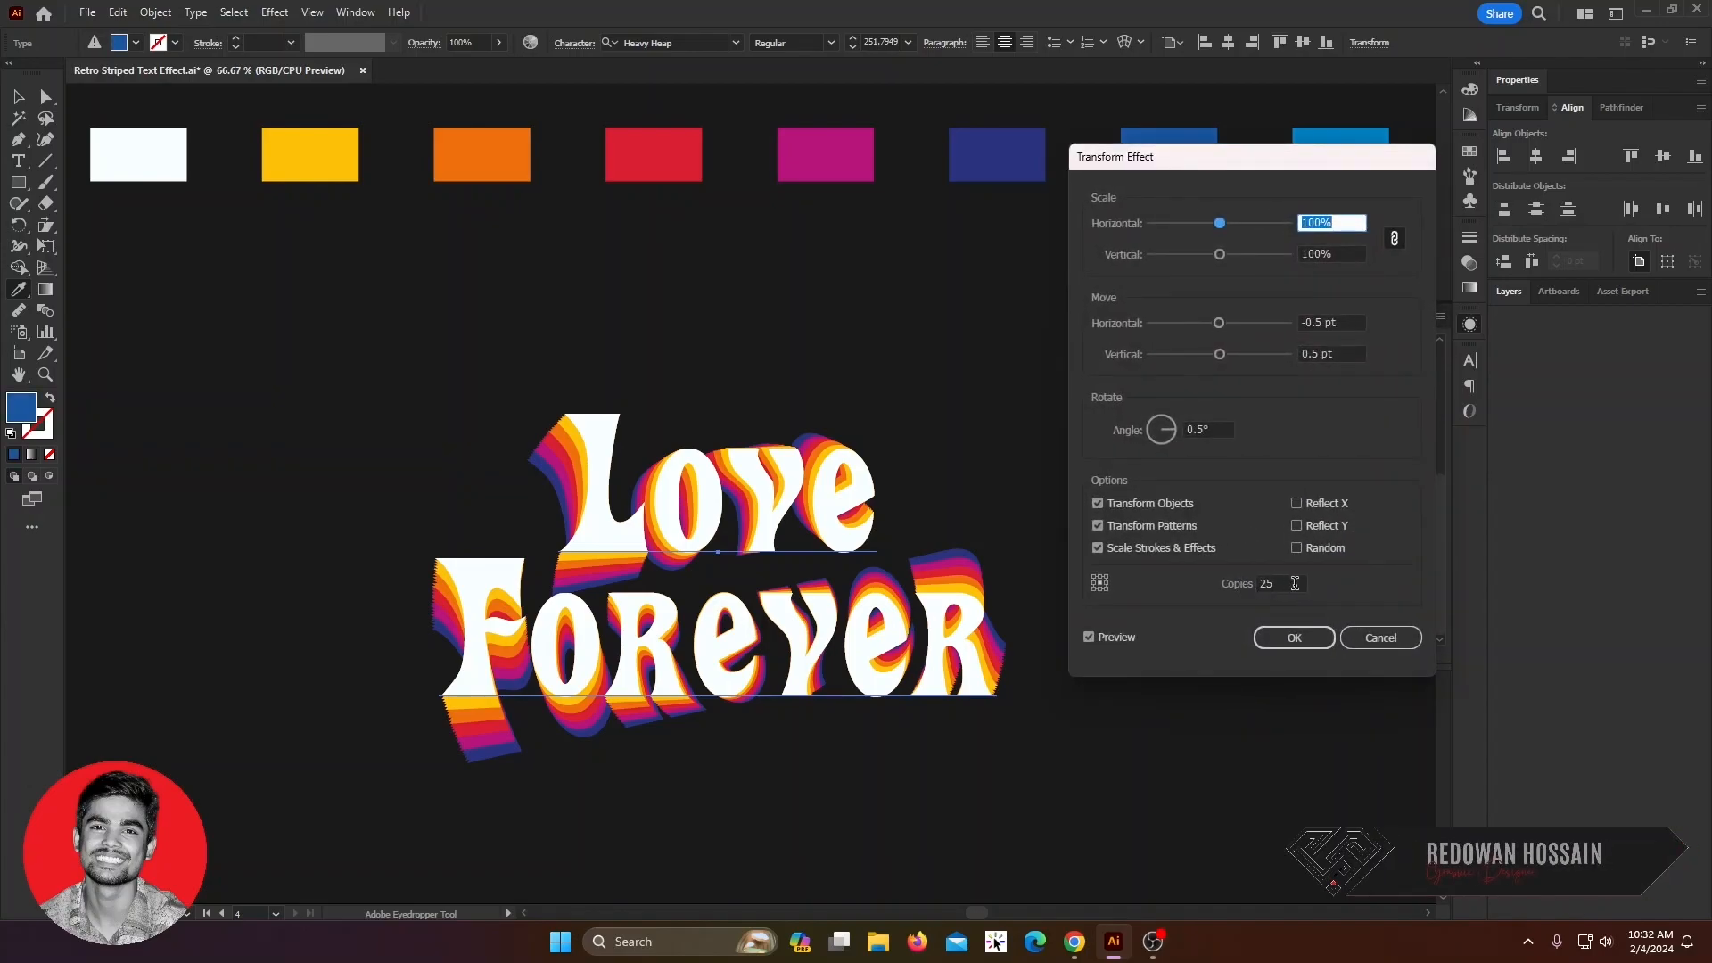
{"action": "left_click_drag", "start_coordinate": [1295, 583], "coordinate": [1202, 587]}
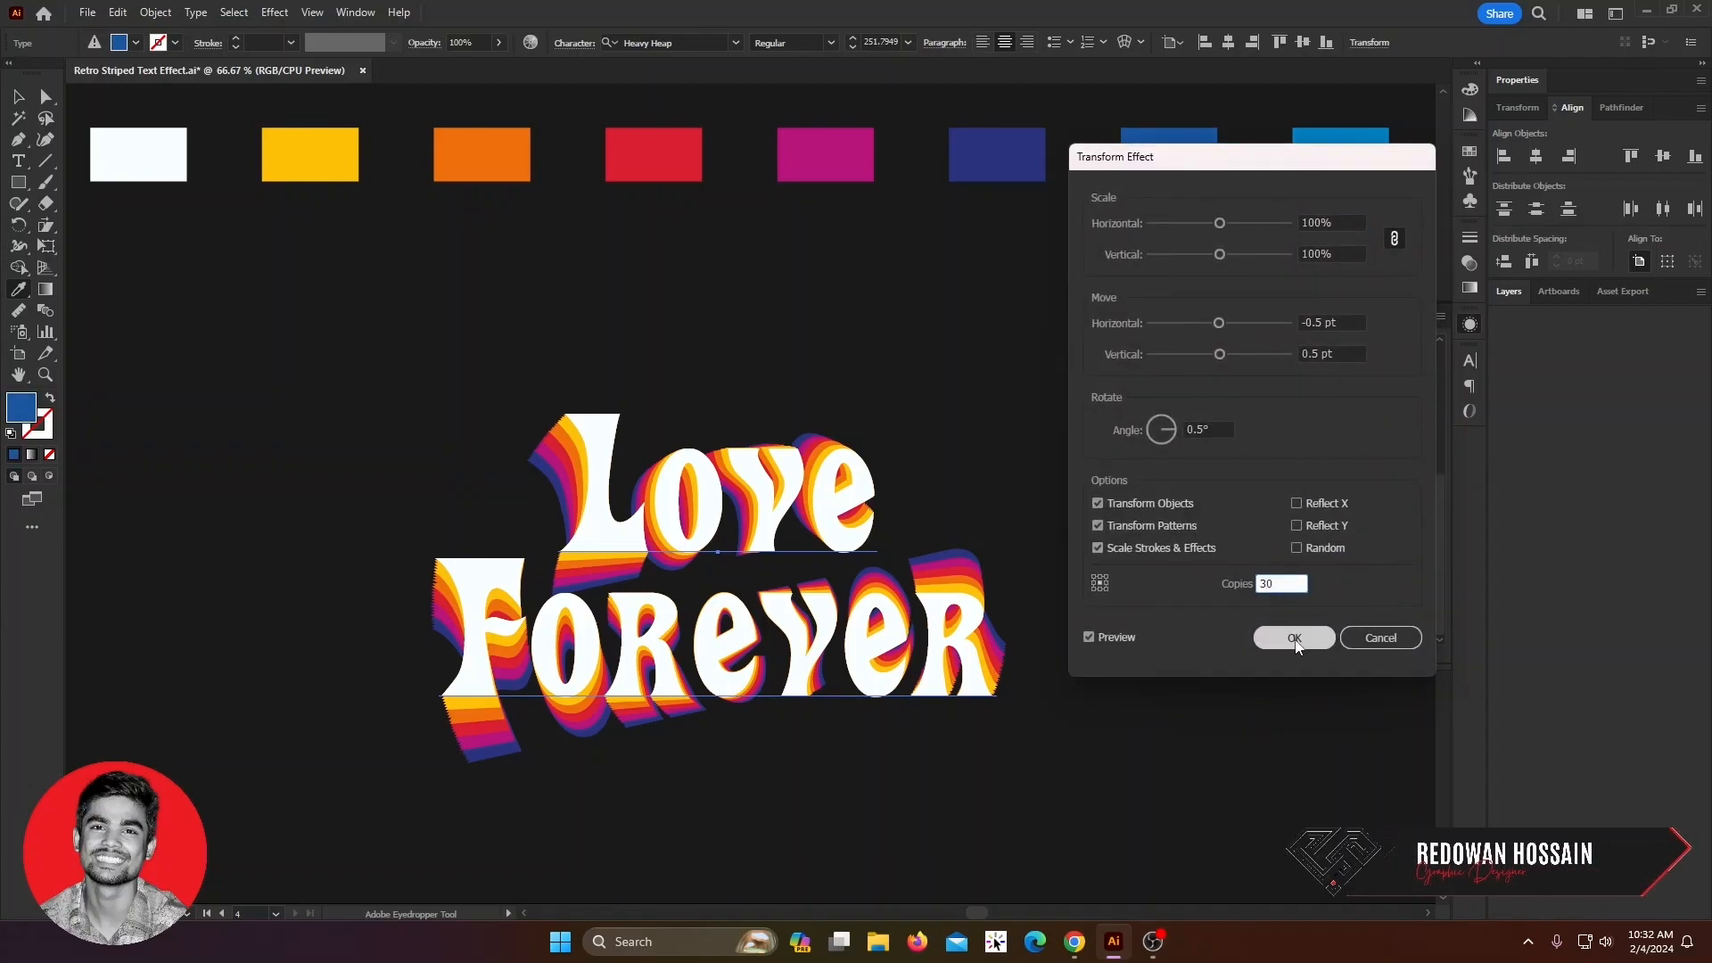
{"action": "left_click", "coordinate": [1293, 638]}
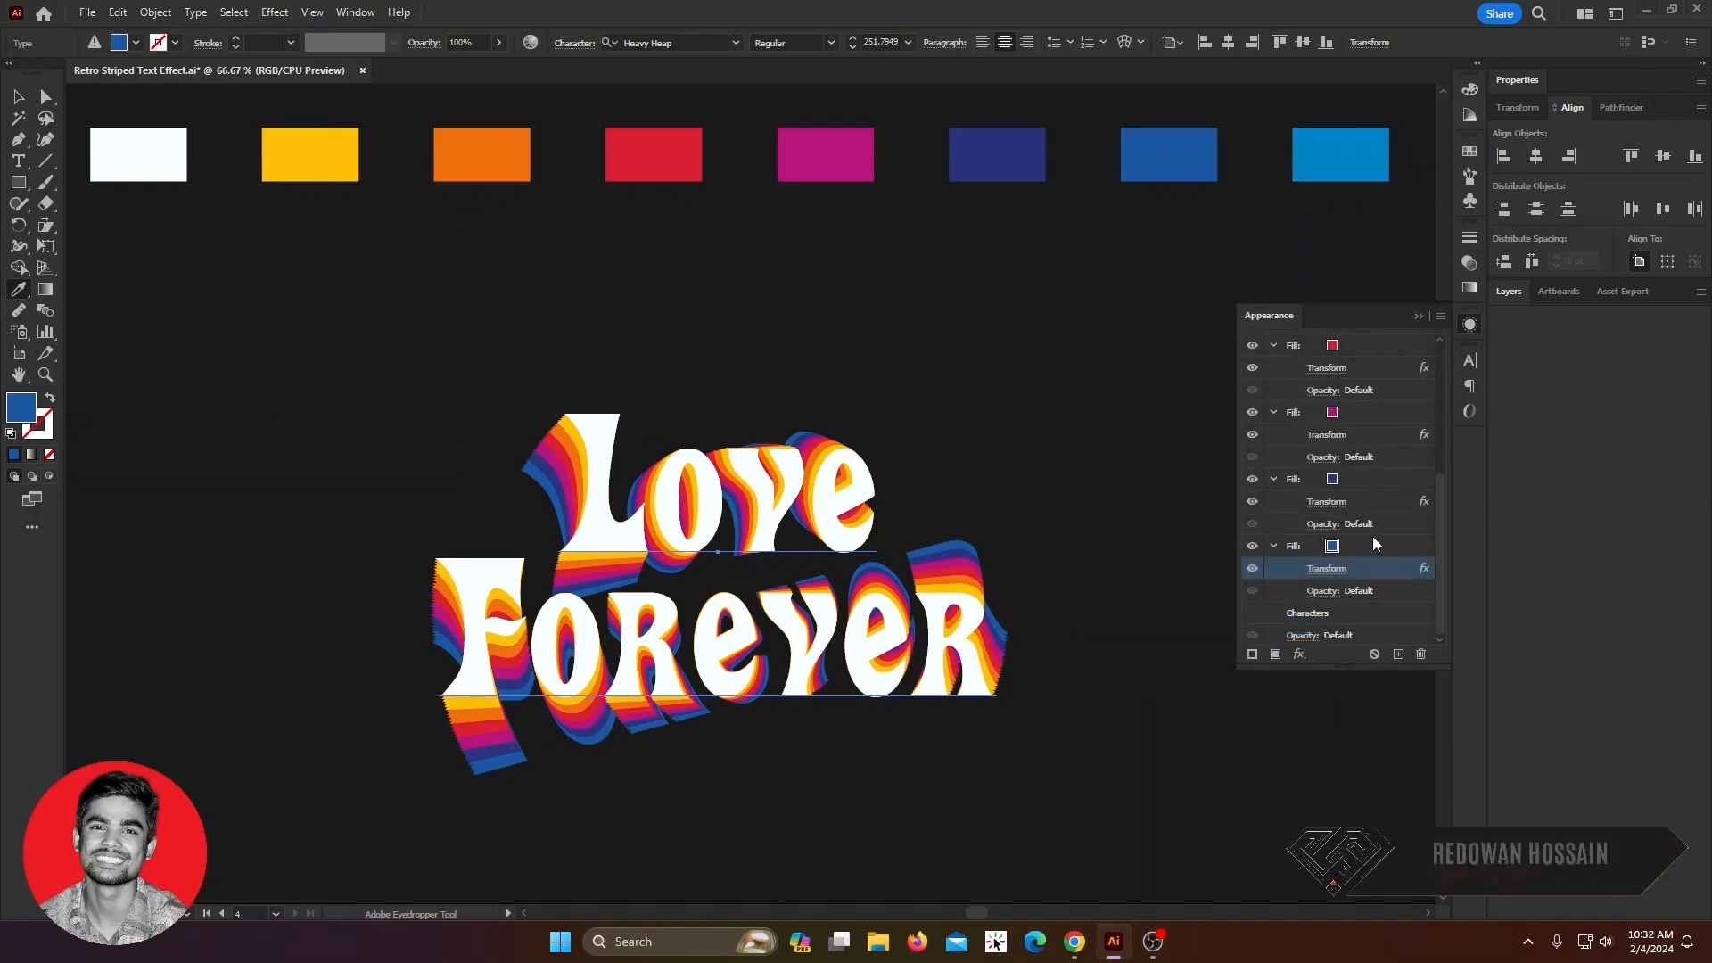
- Duplicate the medium blue fill with its effect and recolor the lower copy with the light blue swatch
{"action": "left_click", "coordinate": [1372, 539]}
{"action": "left_click", "coordinate": [1397, 653]}
{"action": "left_click", "coordinate": [1387, 606]}
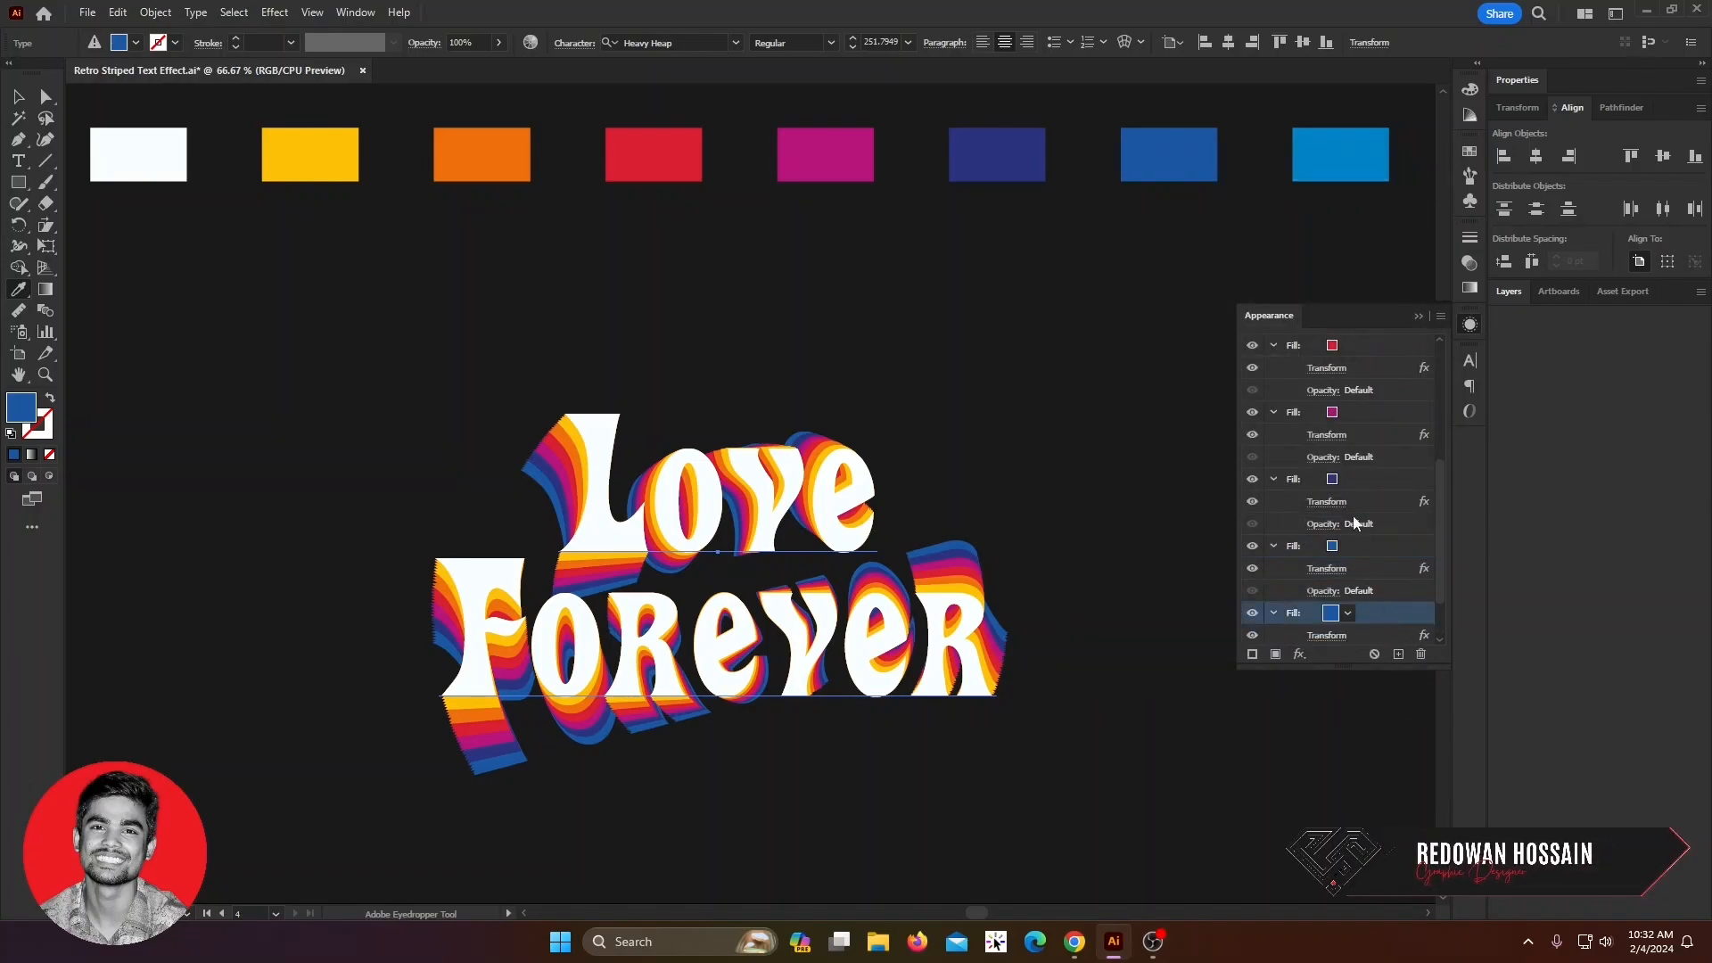
{"action": "left_click", "coordinate": [1353, 156]}
{"action": "scroll", "coordinate": [1364, 562], "scroll_direction": "down", "scroll_amount": 1}
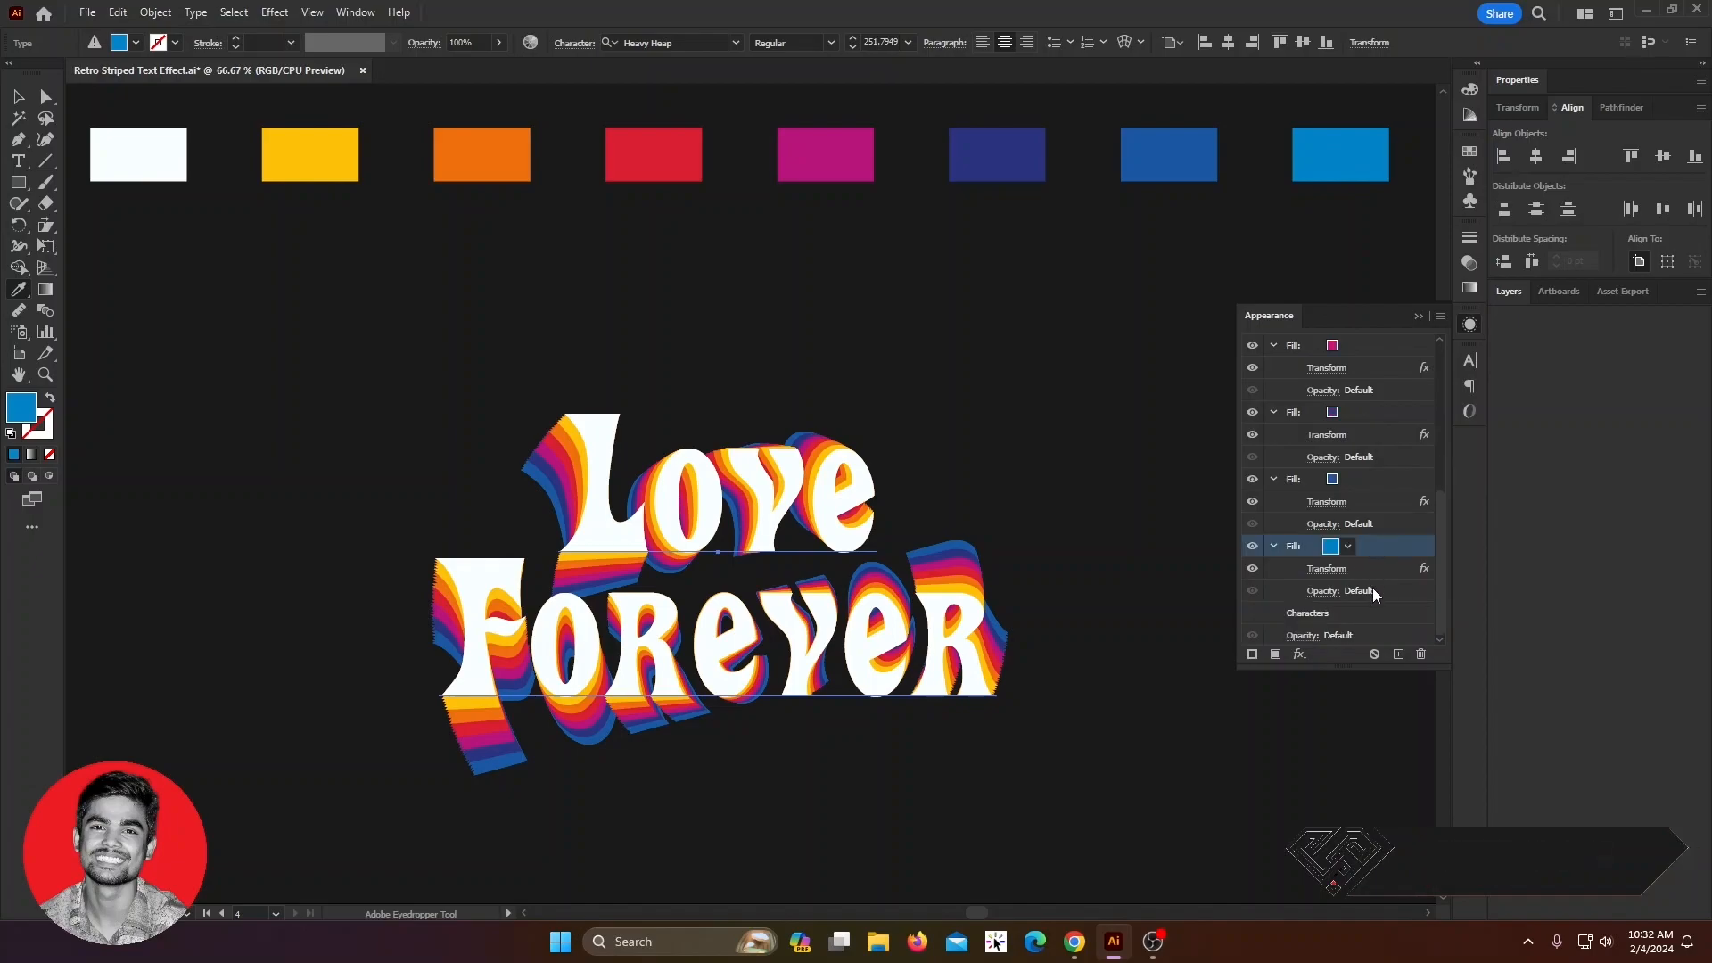
- Set the light blue fill's Transform effect to 35 copies
{"action": "left_click", "coordinate": [1334, 567]}
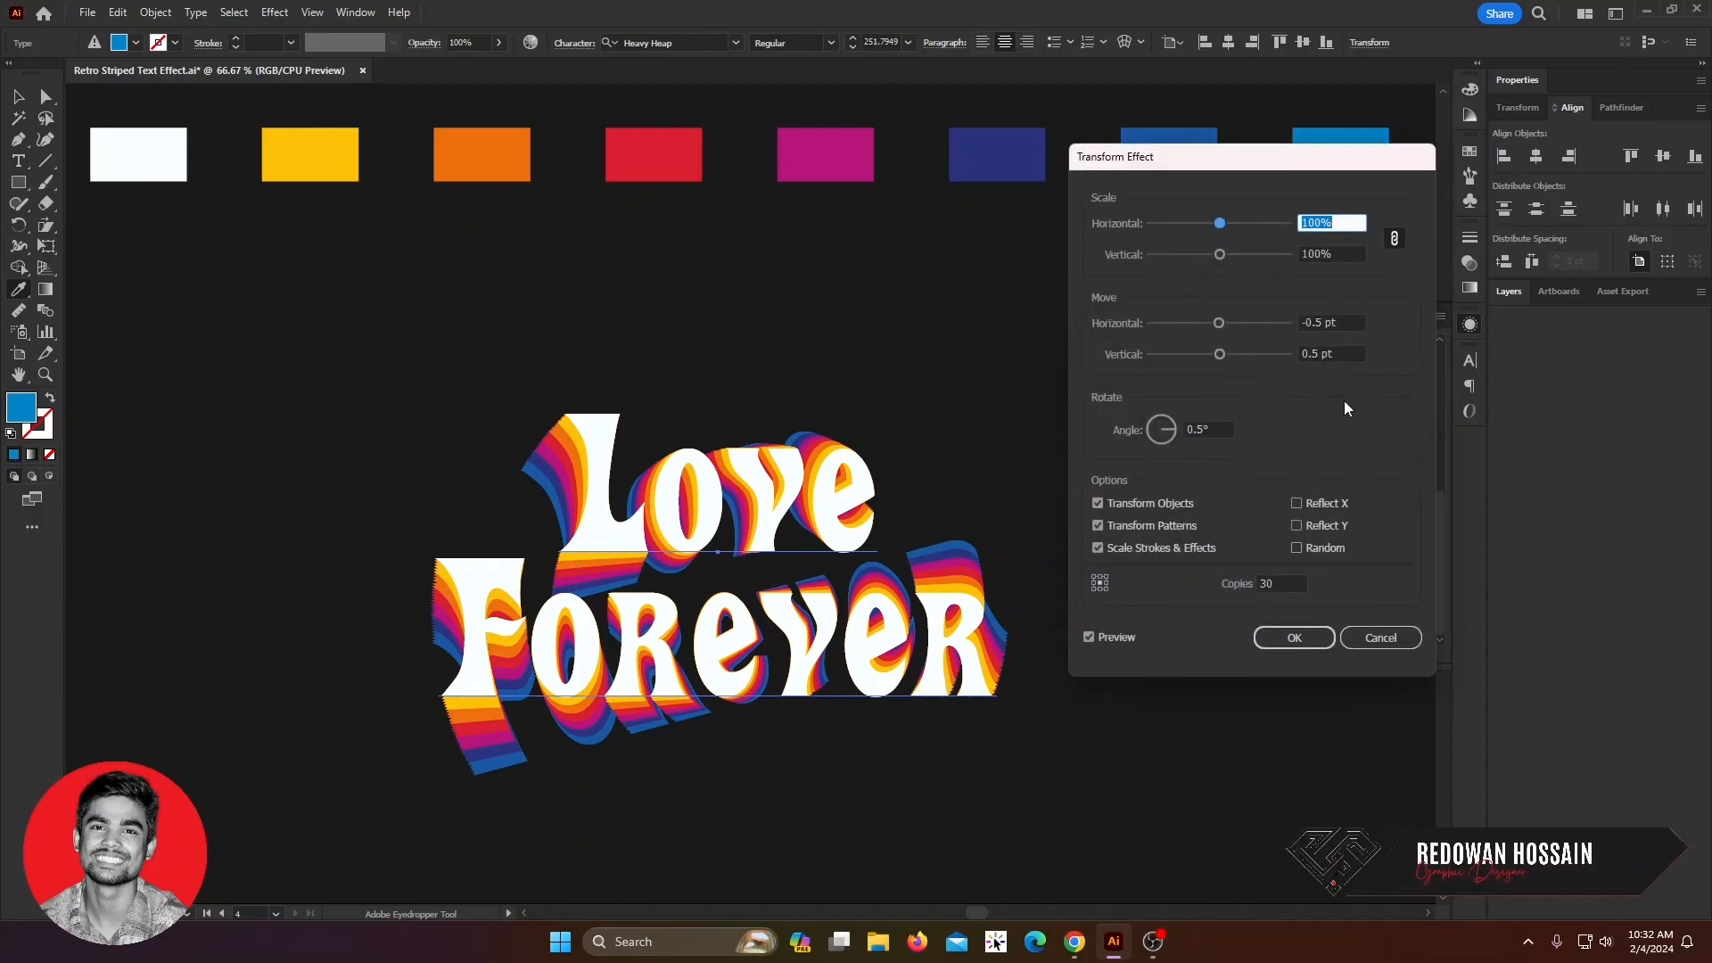
{"action": "double_click", "coordinate": [1284, 583]}
{"action": "type", "text": "35"}
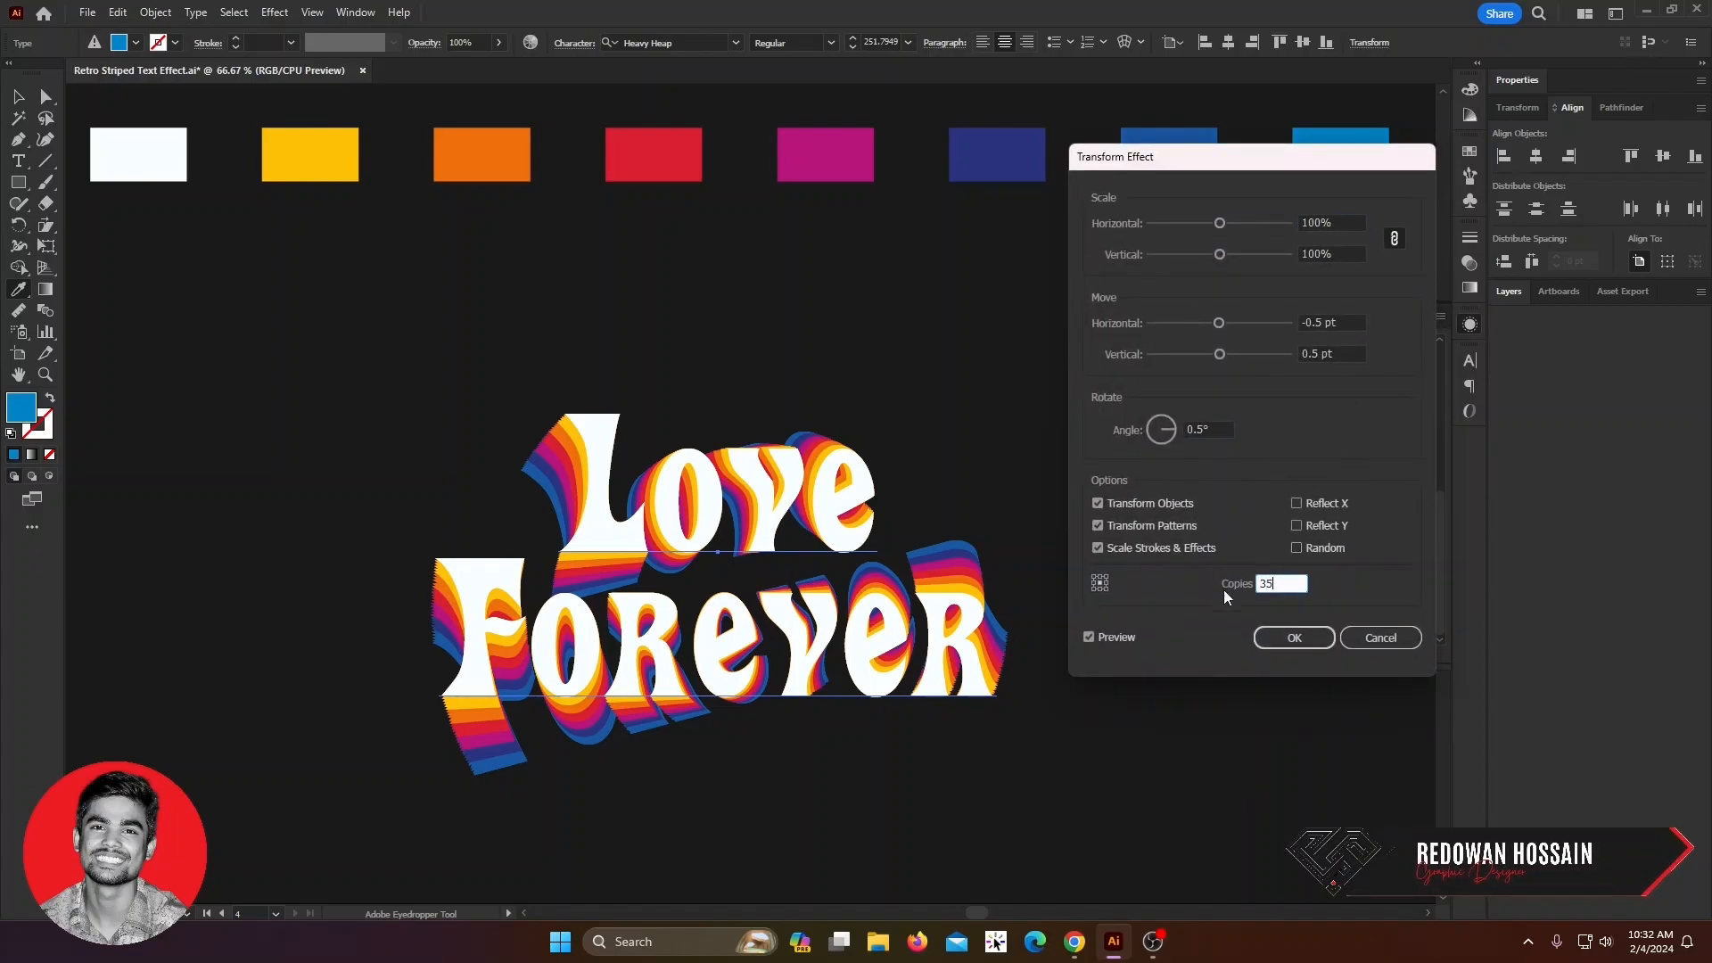
{"action": "left_click", "coordinate": [1295, 638]}
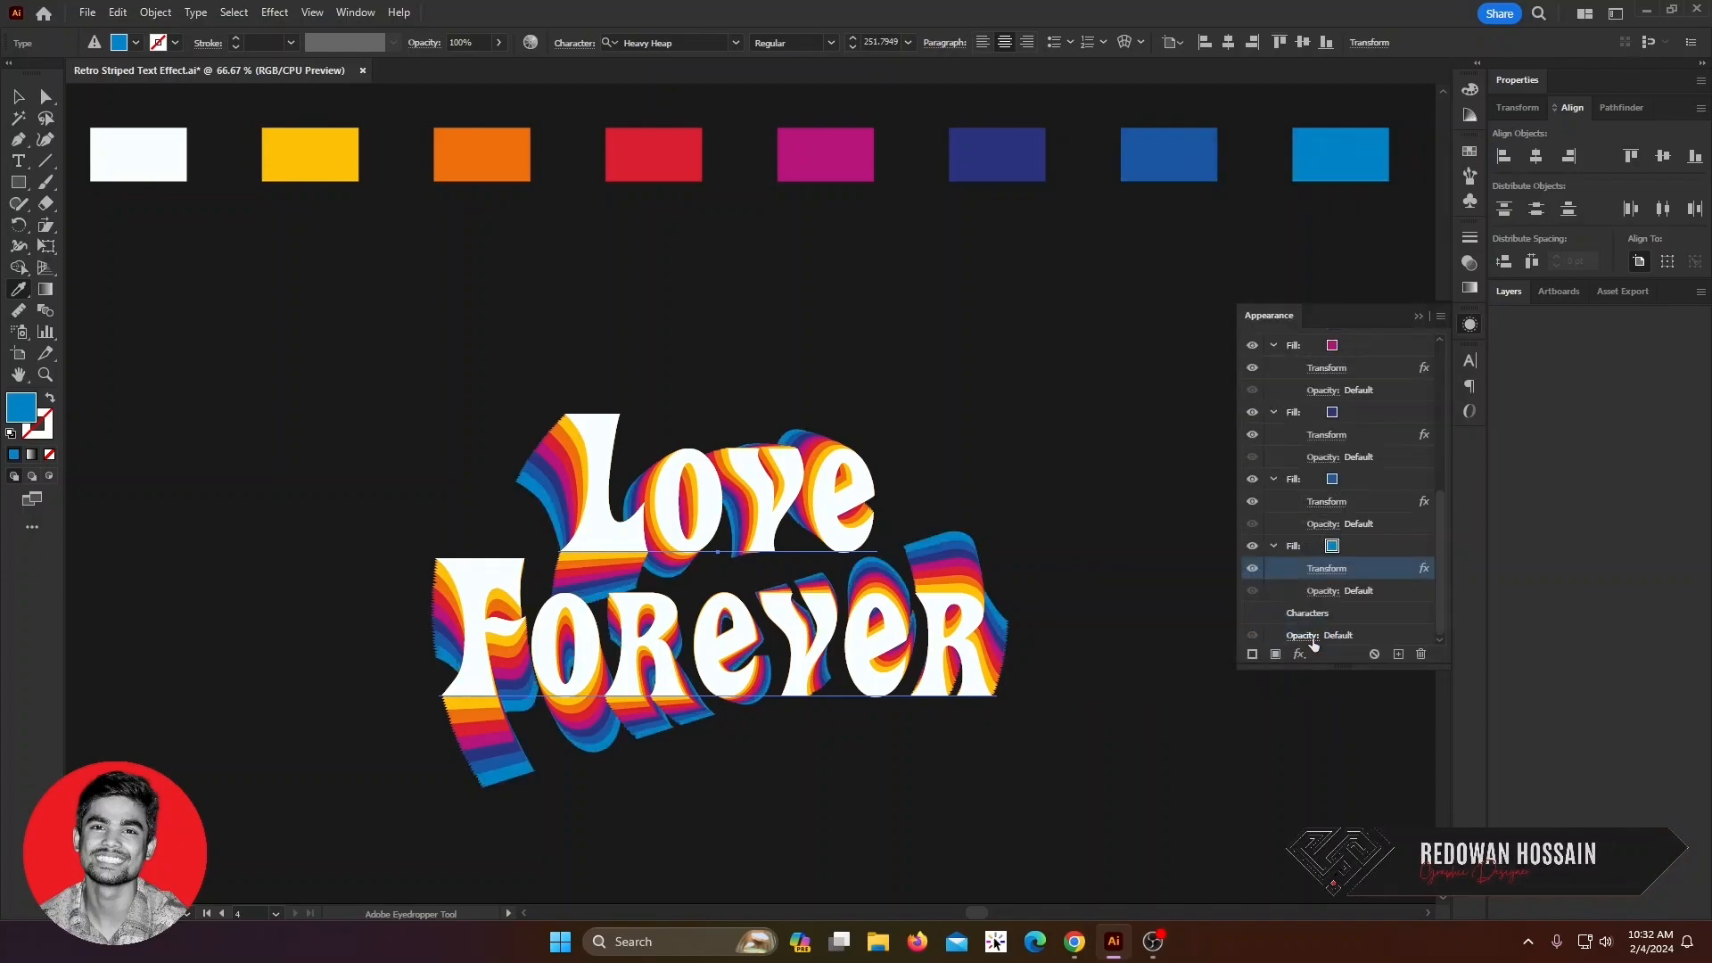
- Increase the leading between the "Love" and "Forever" lines of the text
{"action": "left_click", "coordinate": [18, 96]}
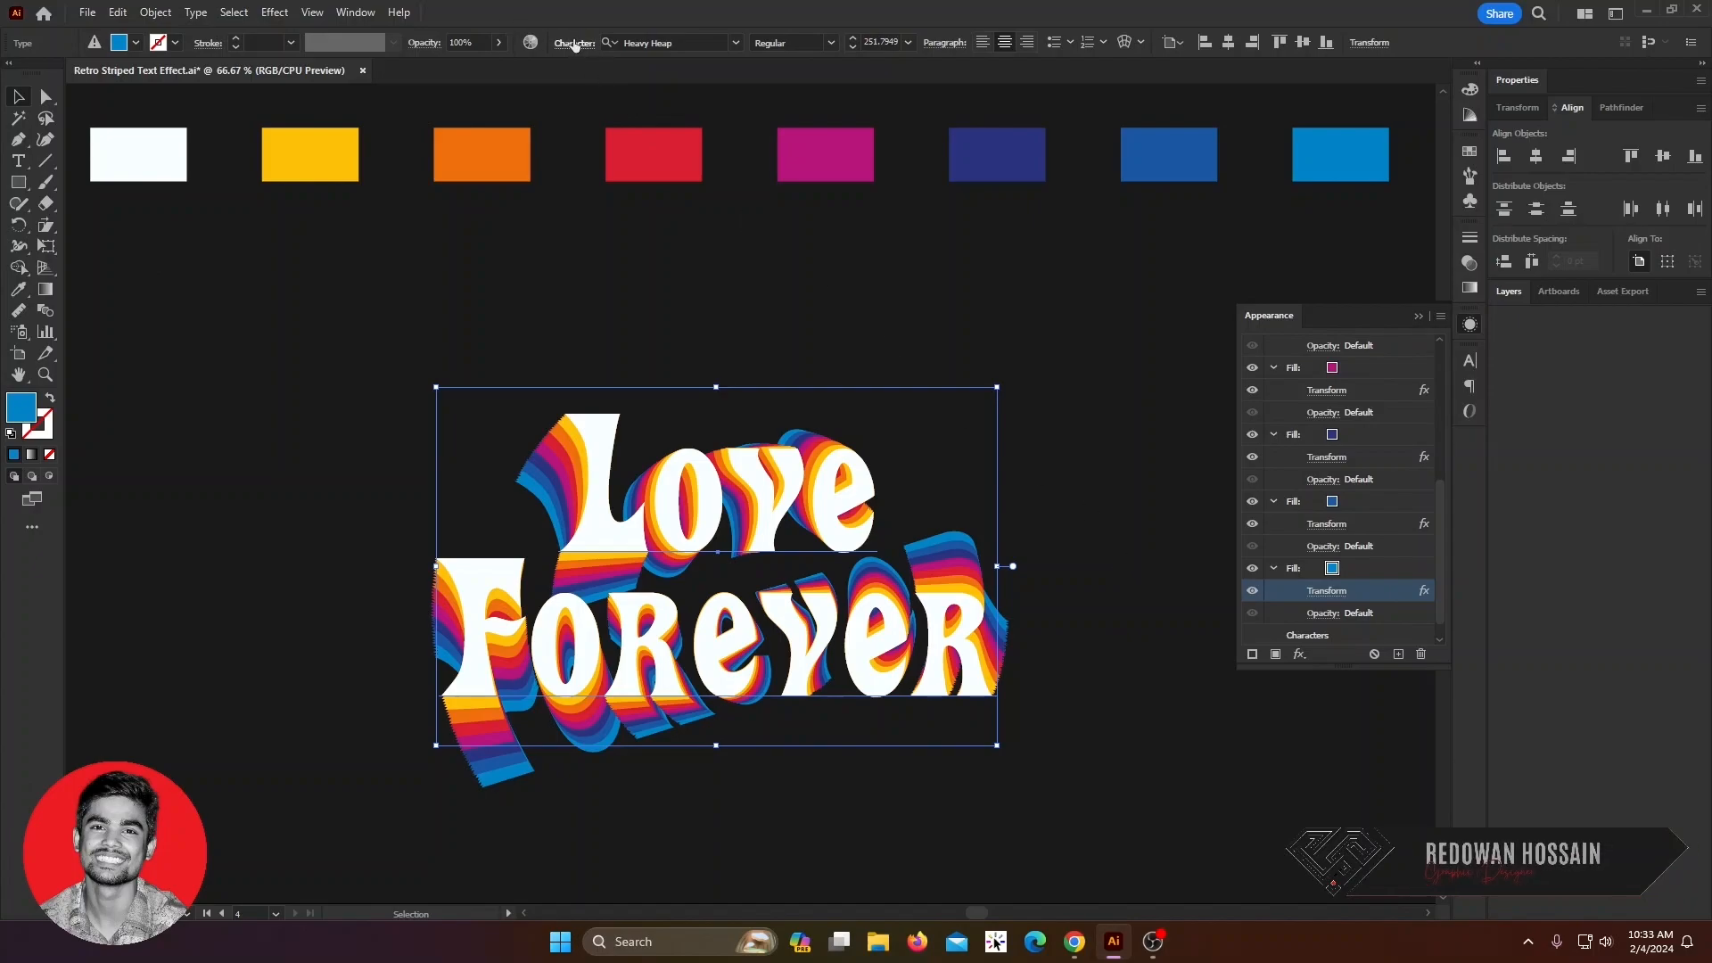
{"action": "left_click", "coordinate": [574, 42]}
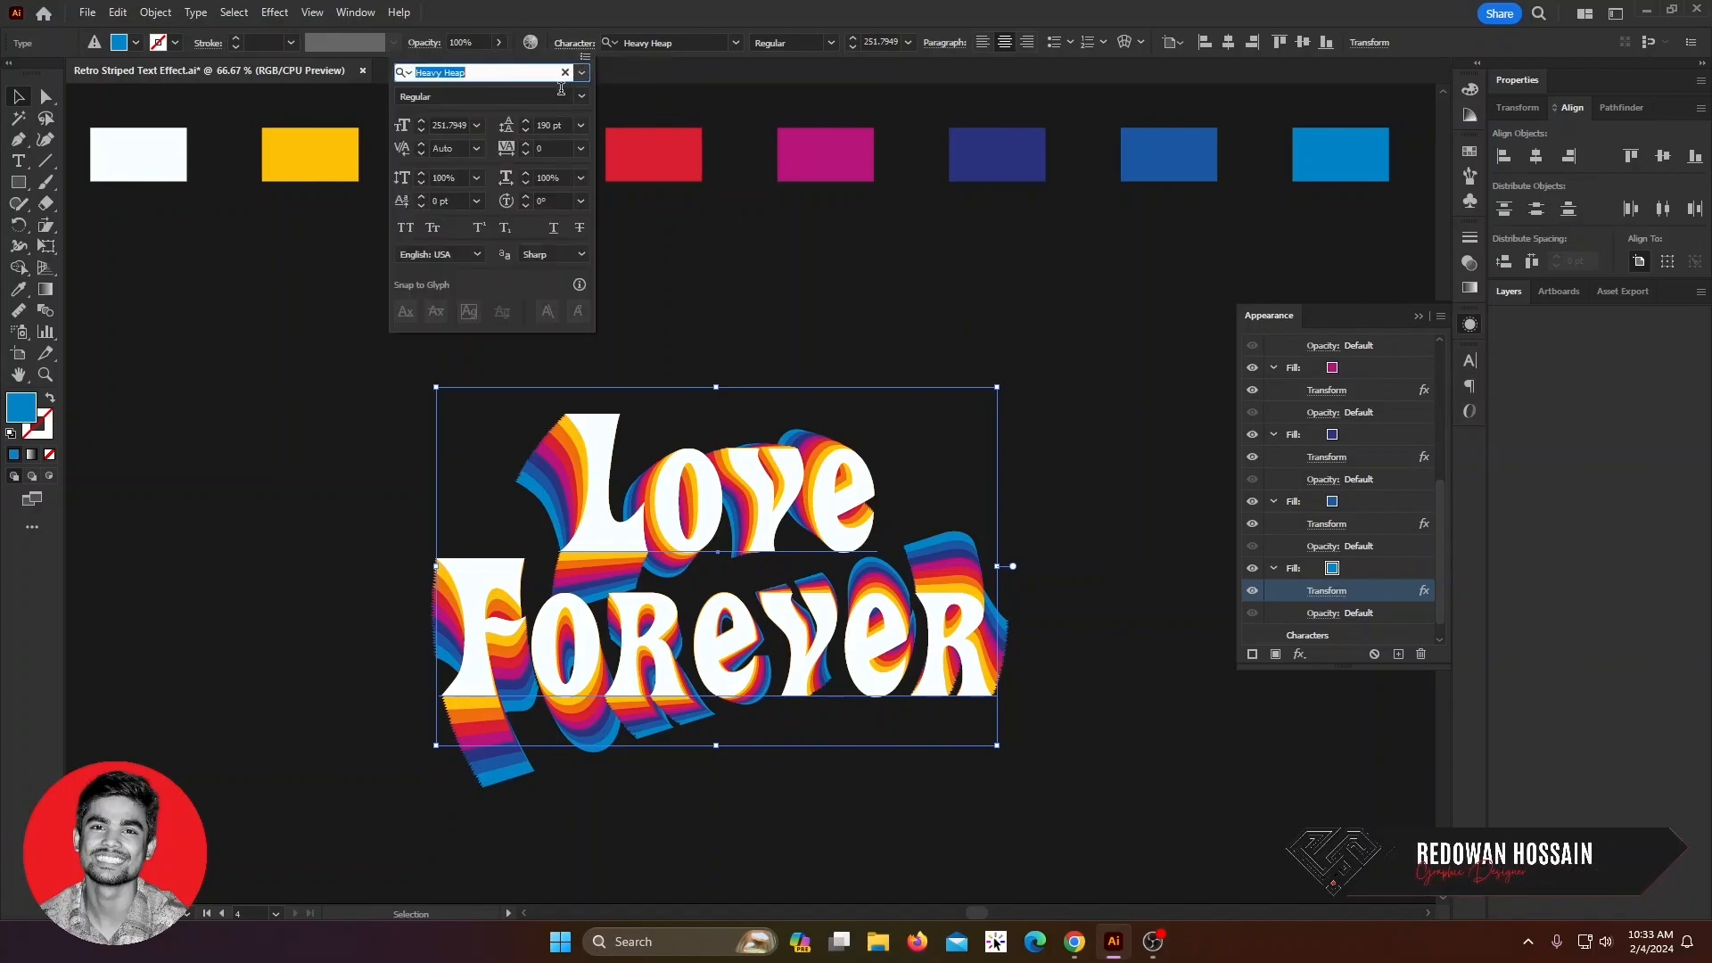
{"action": "left_click", "coordinate": [523, 121]}
{"action": "left_click", "coordinate": [523, 121]}
- Reposition the "Love Forever" text and scale it up slightly to a font size of about 269 pt
{"action": "left_click", "coordinate": [903, 432]}
{"action": "left_click_drag", "start_coordinate": [986, 674], "coordinate": [980, 651]}
{"action": "left_click_drag", "start_coordinate": [991, 556], "coordinate": [1017, 551]}
{"action": "left_click_drag", "start_coordinate": [940, 648], "coordinate": [972, 661]}
- Delete the group of colour swatches above the text
{"action": "scroll", "coordinate": [854, 475], "scroll_direction": "down", "scroll_amount": 1}
{"action": "left_click", "coordinate": [818, 249]}
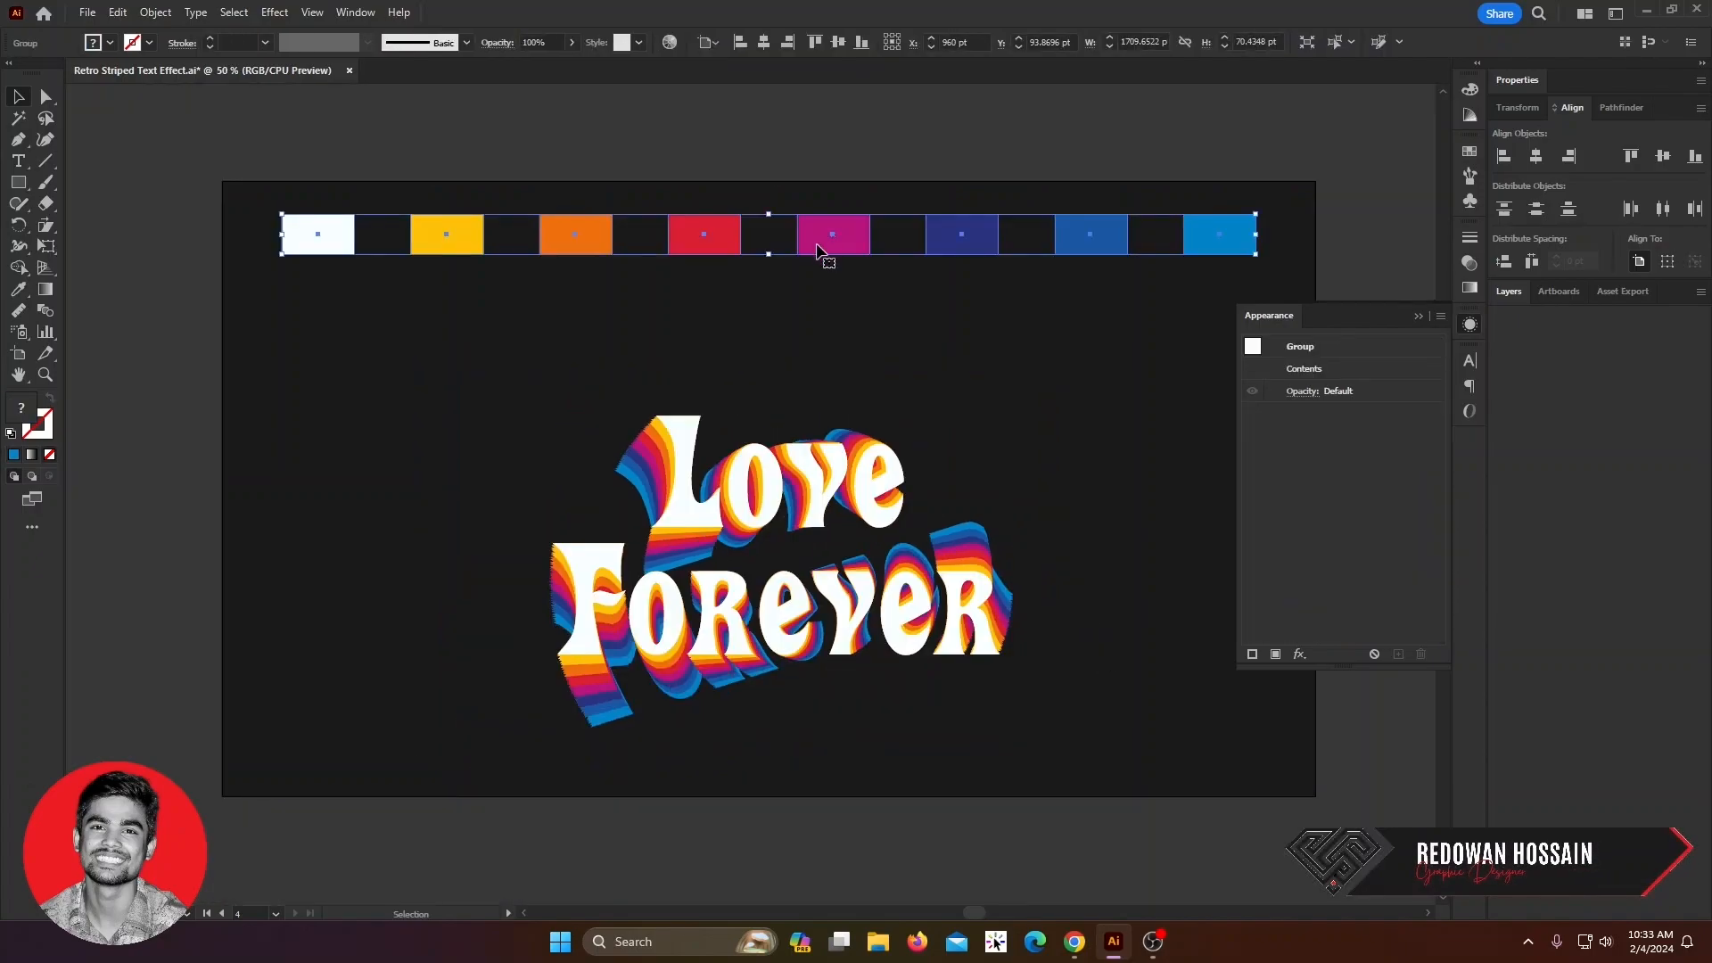
{"action": "key", "text": "Delete"}
- Center the "Love Forever" text horizontally and vertically on the artboard and enlarge it to a font size of about 317 pt
{"action": "left_click_drag", "start_coordinate": [671, 358], "coordinate": [891, 740]}
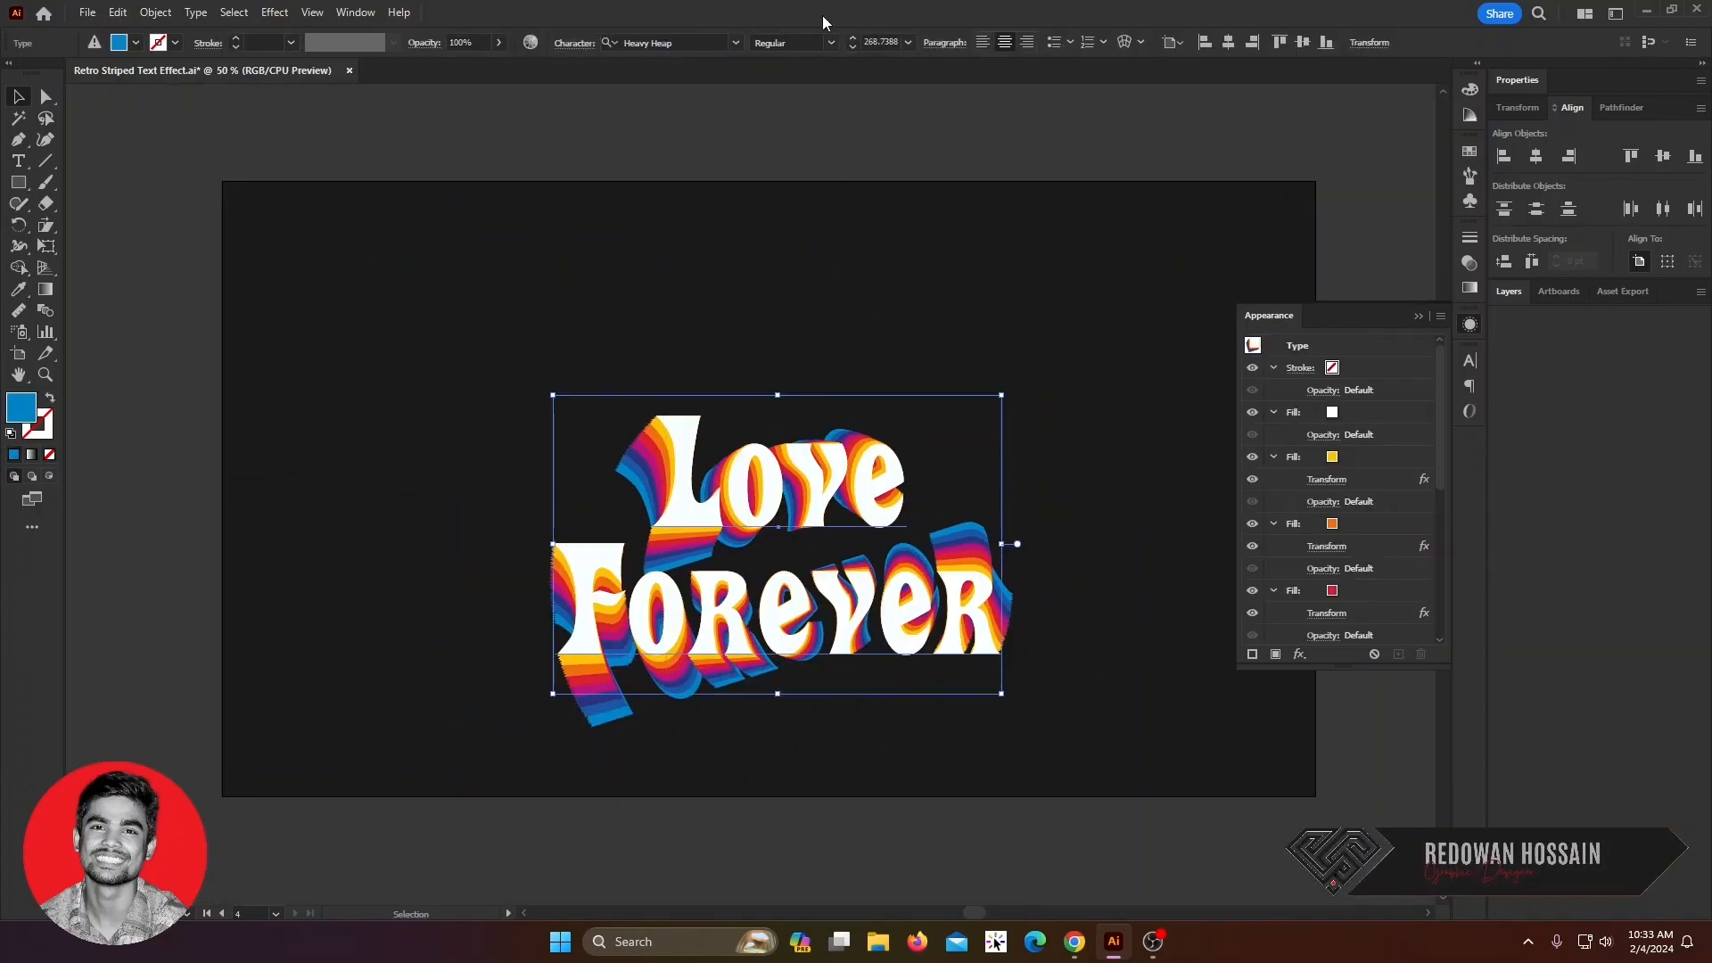
{"action": "left_click", "coordinate": [1226, 45]}
{"action": "left_click", "coordinate": [1309, 42]}
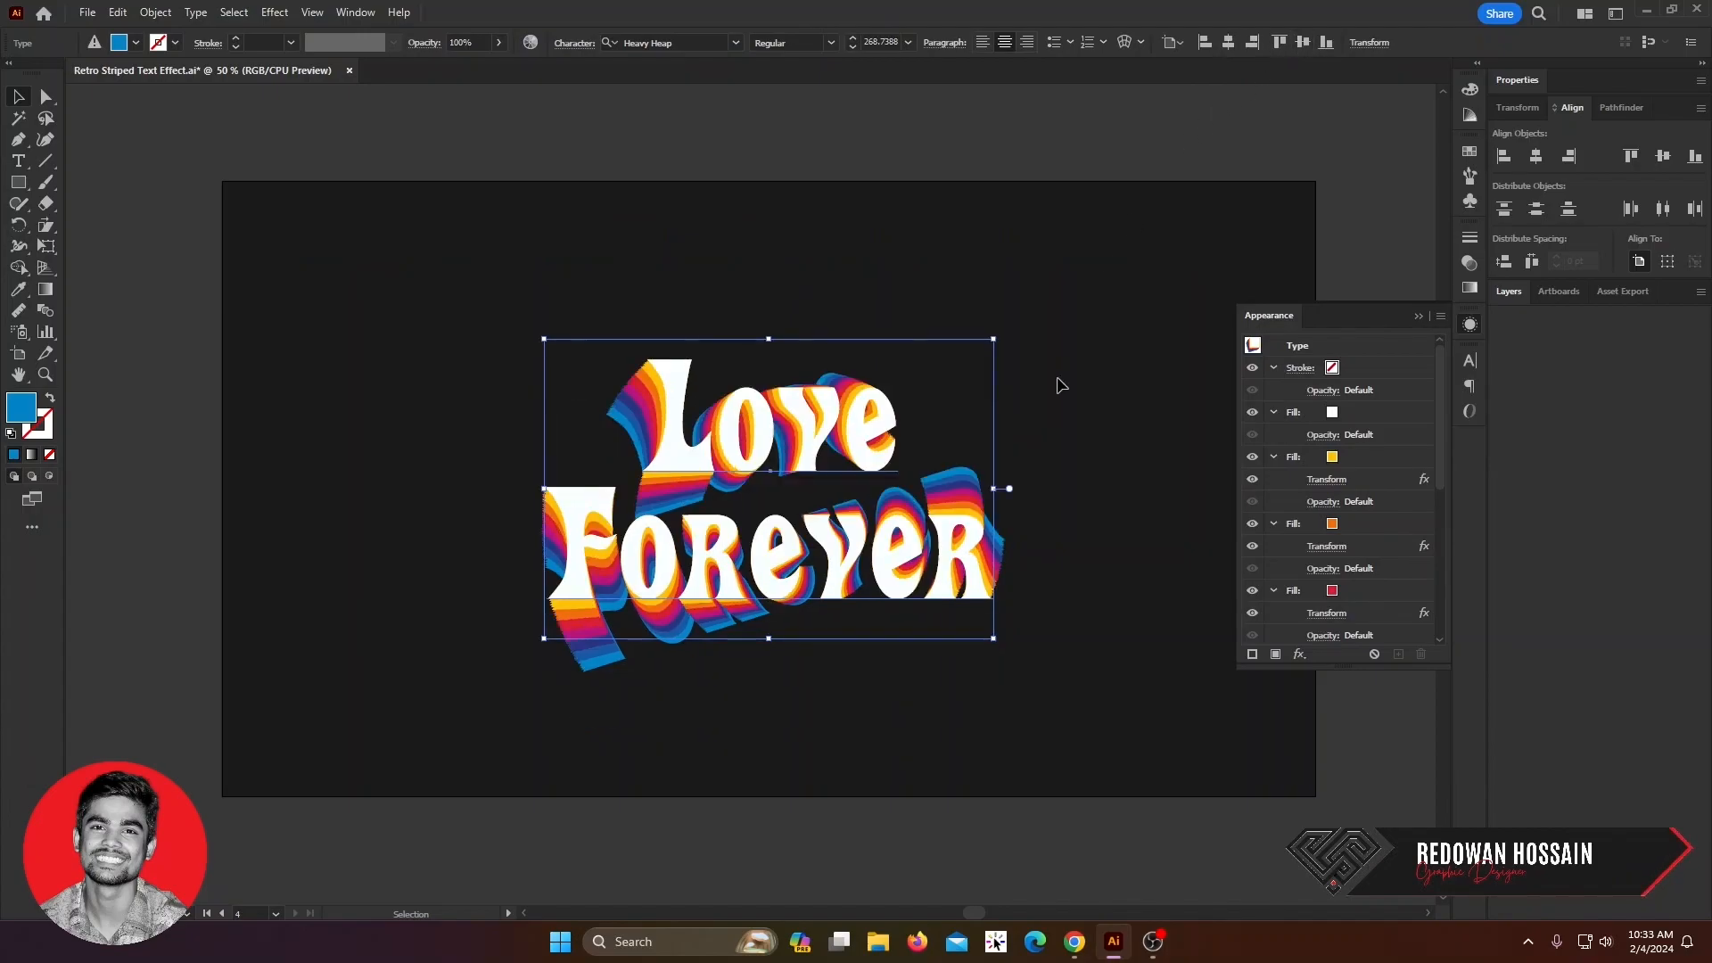
{"action": "left_click_drag", "start_coordinate": [1000, 493], "coordinate": [1052, 481]}
{"action": "left_click", "coordinate": [917, 644]}
- Shear the "Love Forever" text vertically so its baselines slope slightly downward to the right
{"action": "key", "text": "ctrl+plus"}
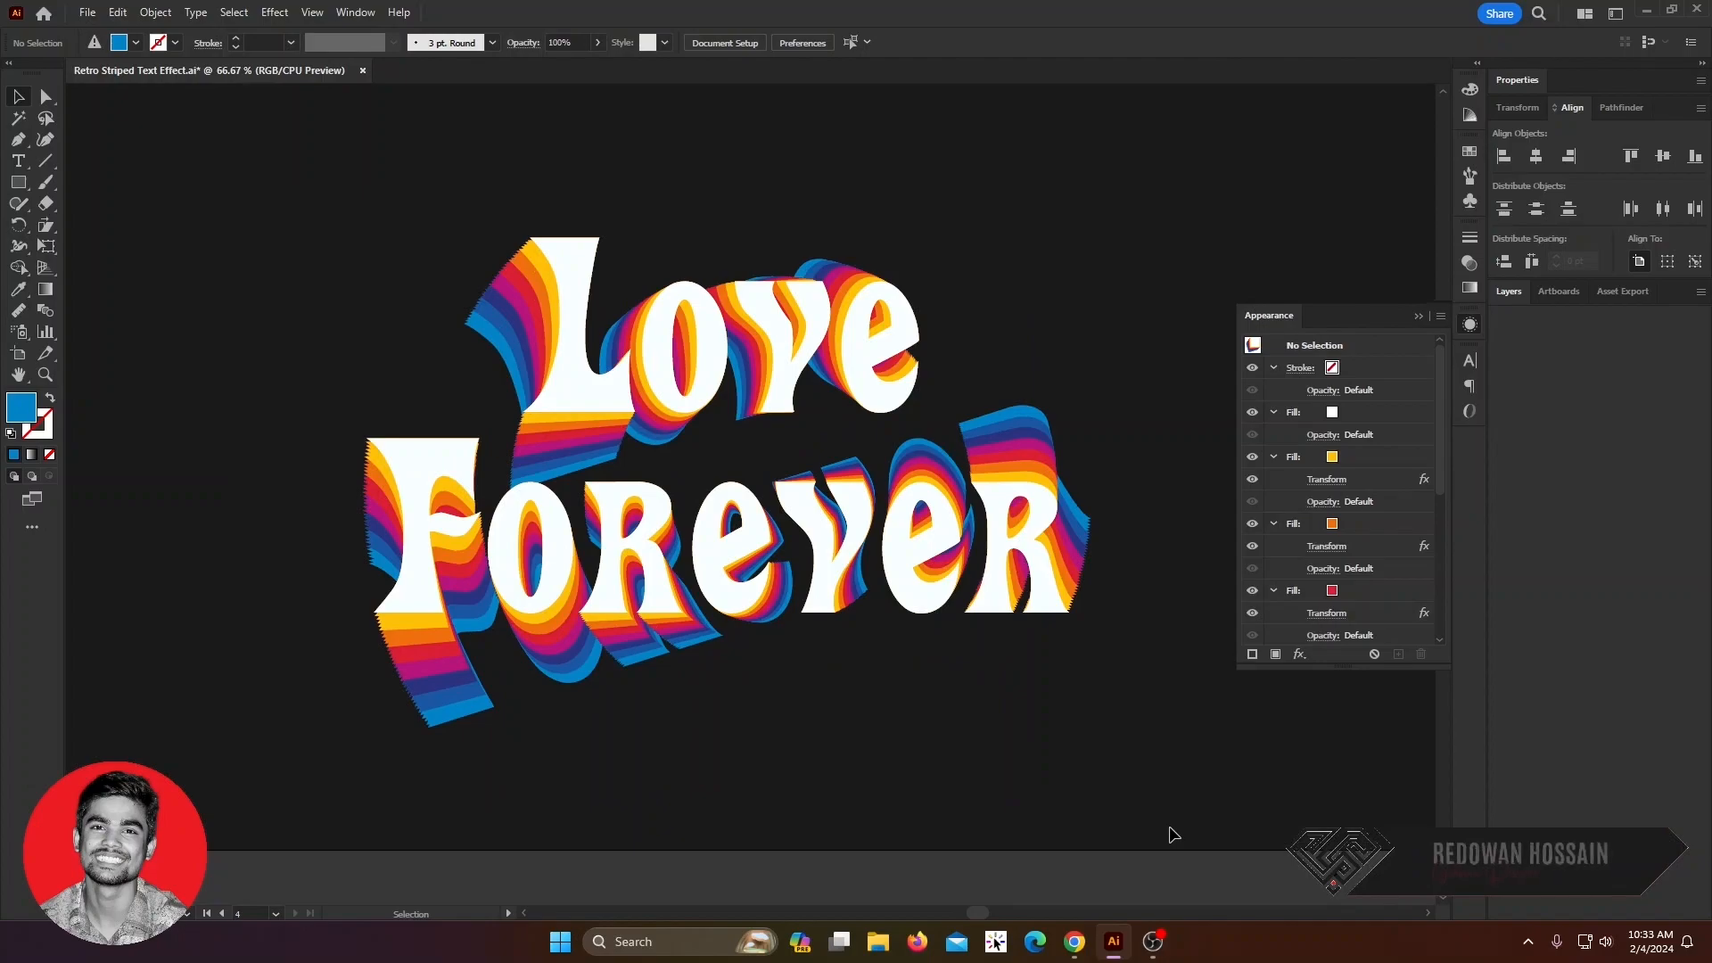
{"action": "left_click", "coordinate": [993, 597]}
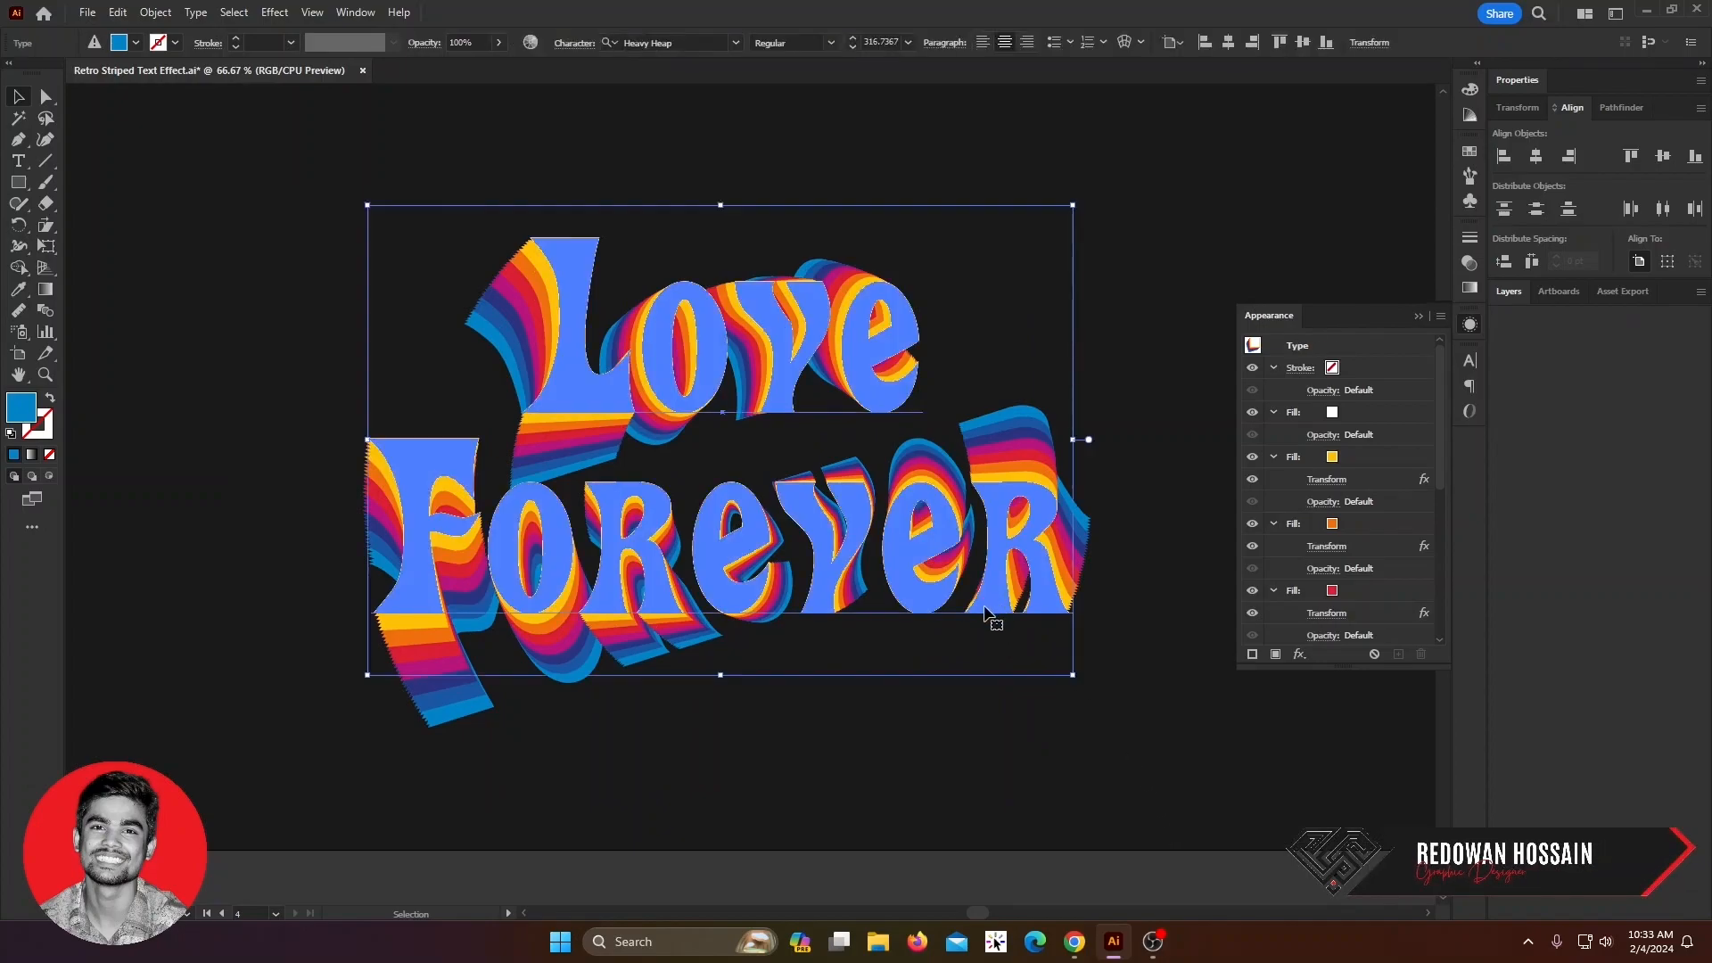
{"action": "left_click", "coordinate": [46, 226]}
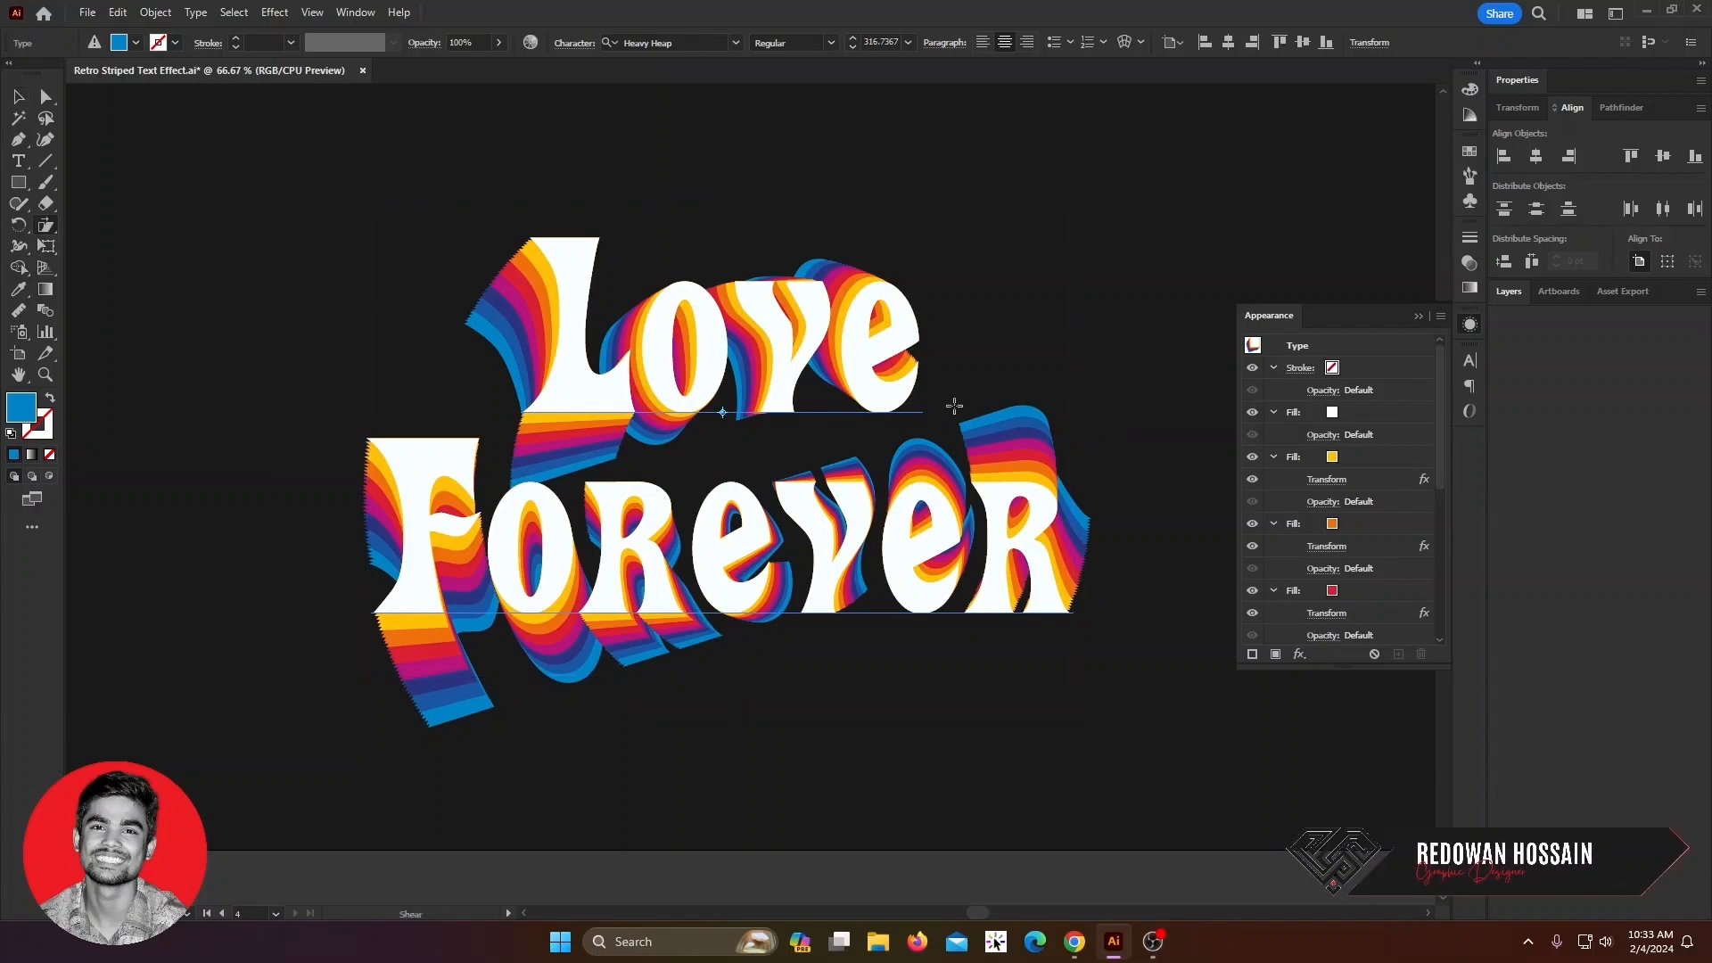
{"action": "mouse_move", "coordinate": [1037, 435]}
{"action": "left_mouse_down"}
{"action": "mouse_move", "coordinate": [1038, 472]}
{"action": "mouse_move", "coordinate": [1040, 457]}
{"action": "left_mouse_up"}
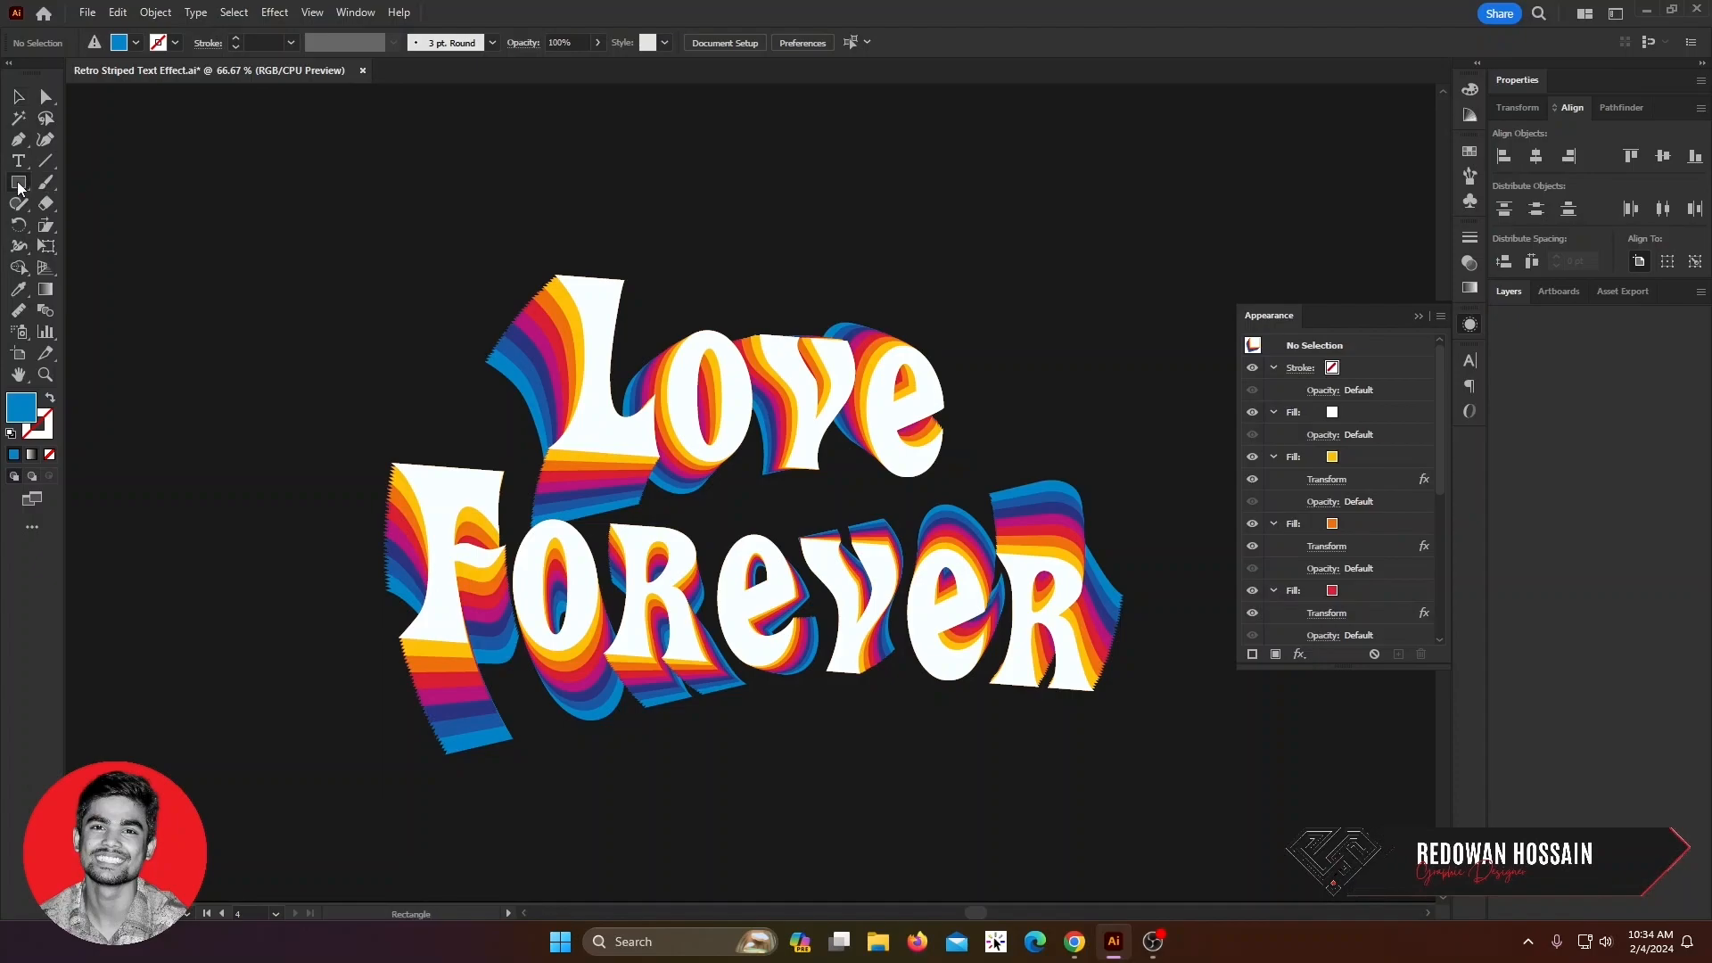
- Draw a square of about 61 pt beyond the upper left of "Love" and apply Pucker & Bloat at -60%
{"action": "left_click_drag", "start_coordinate": [359, 261], "coordinate": [385, 285]}
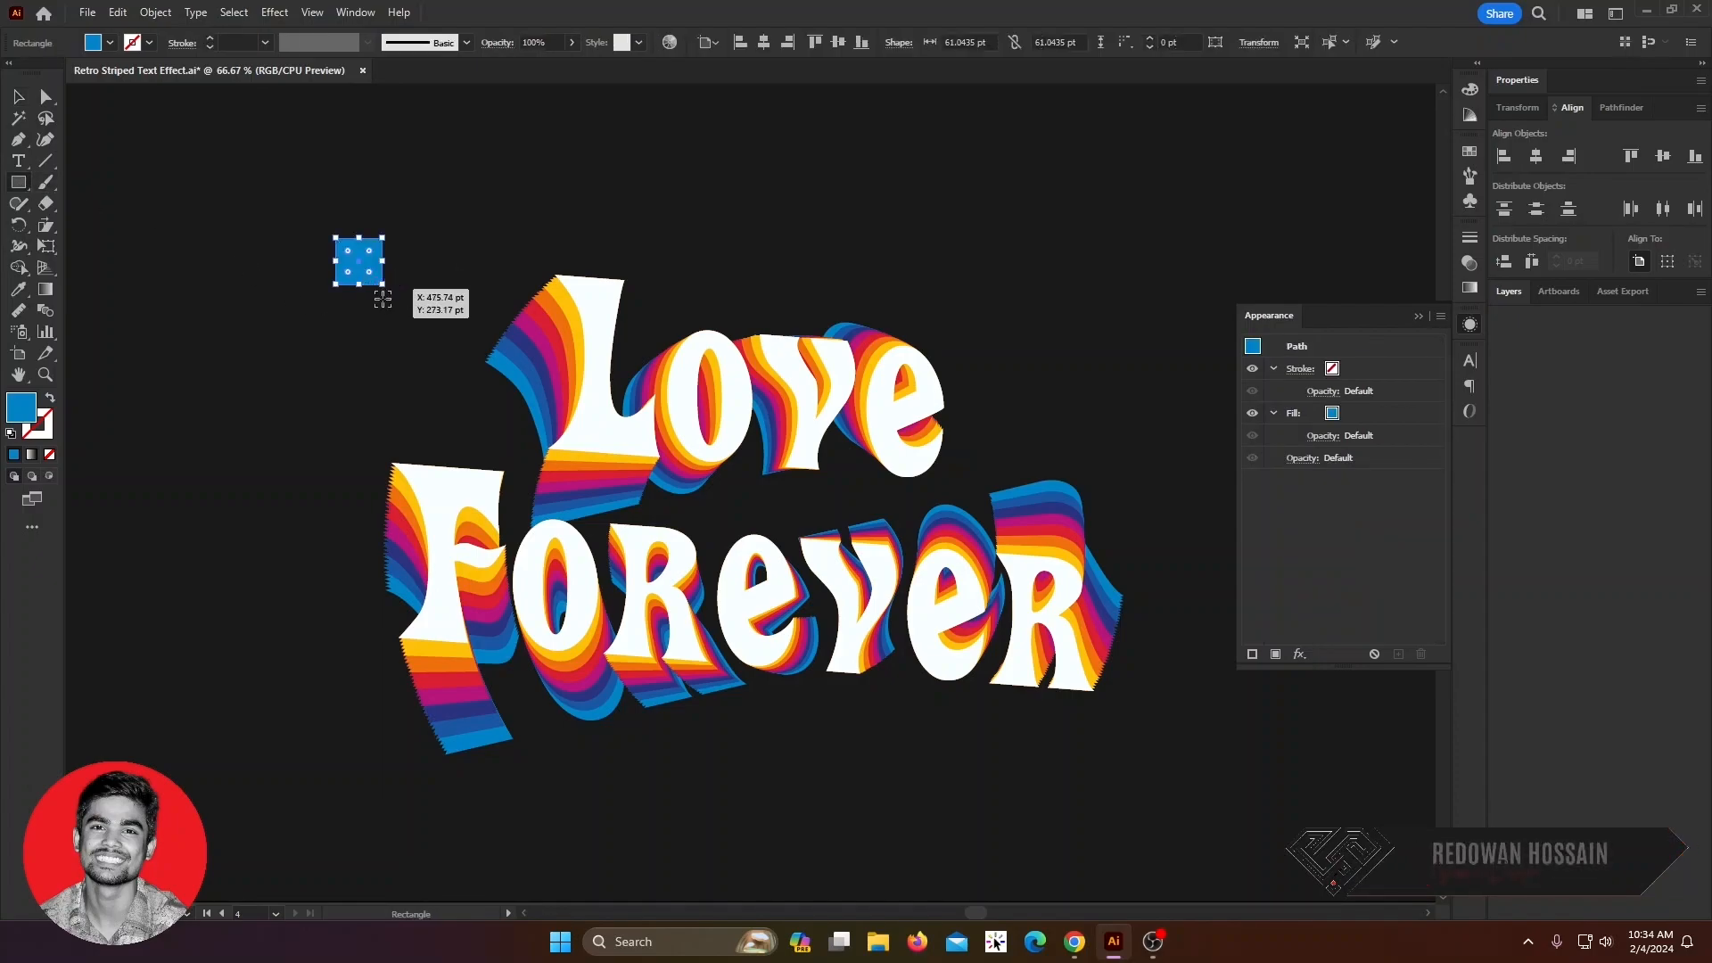
{"action": "left_click", "coordinate": [271, 15]}
{"action": "mouse_move", "coordinate": [402, 157]}
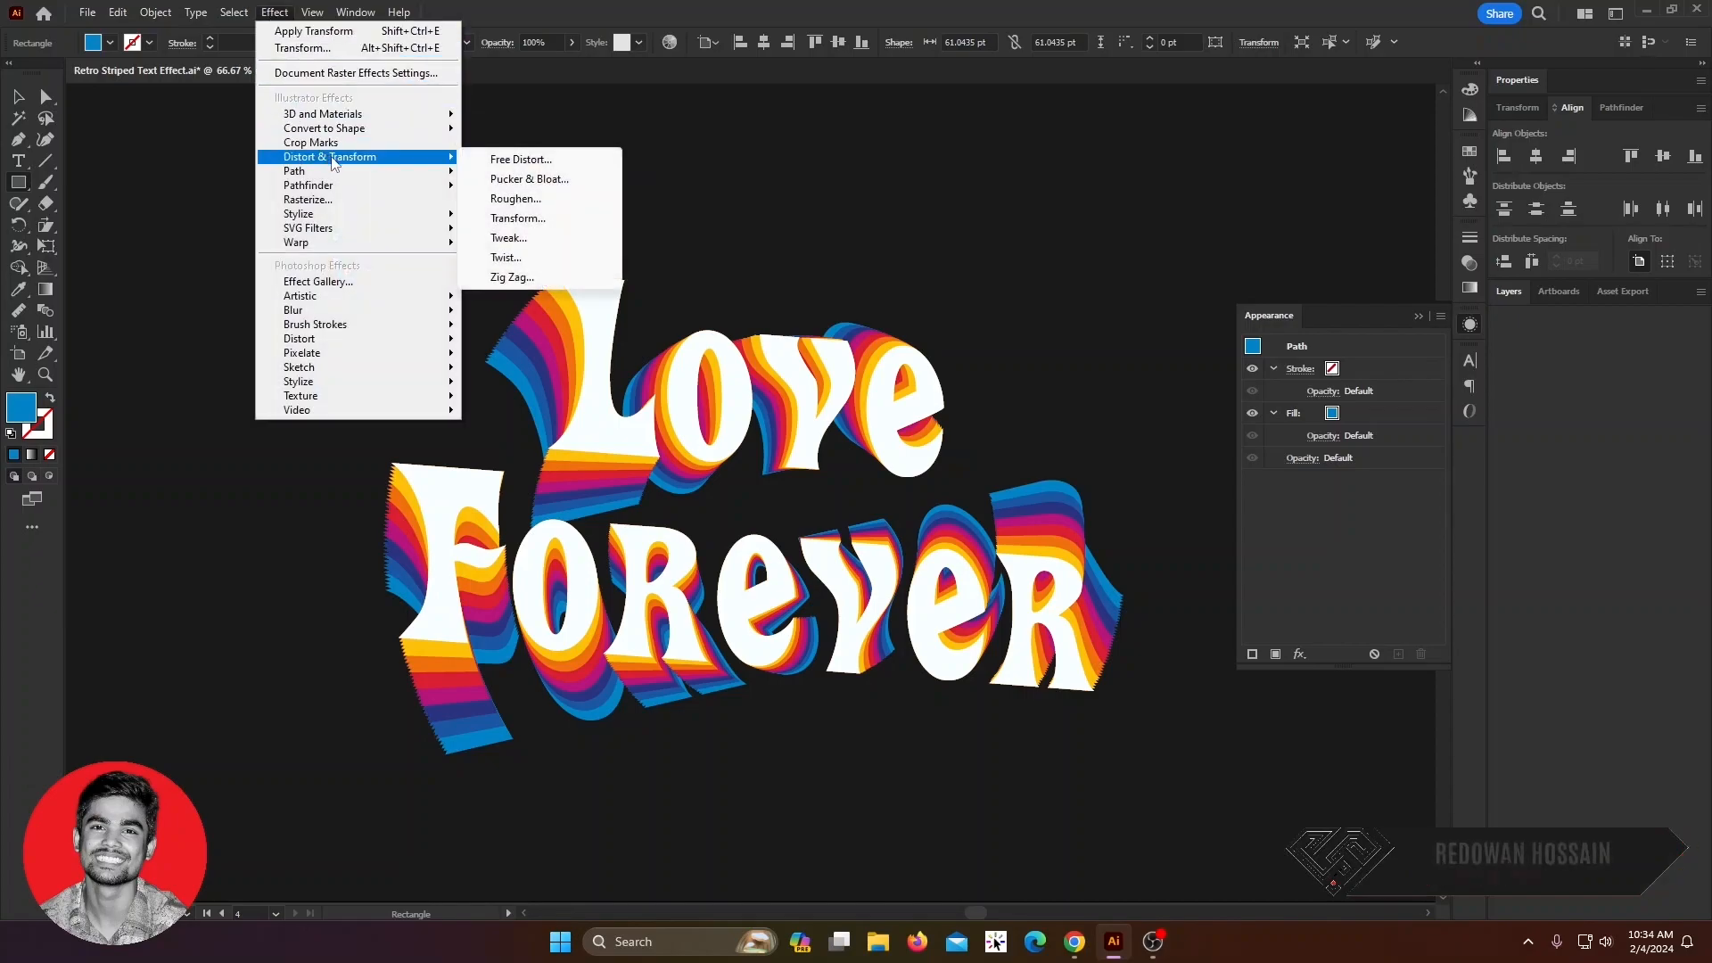
{"action": "left_click", "coordinate": [526, 180]}
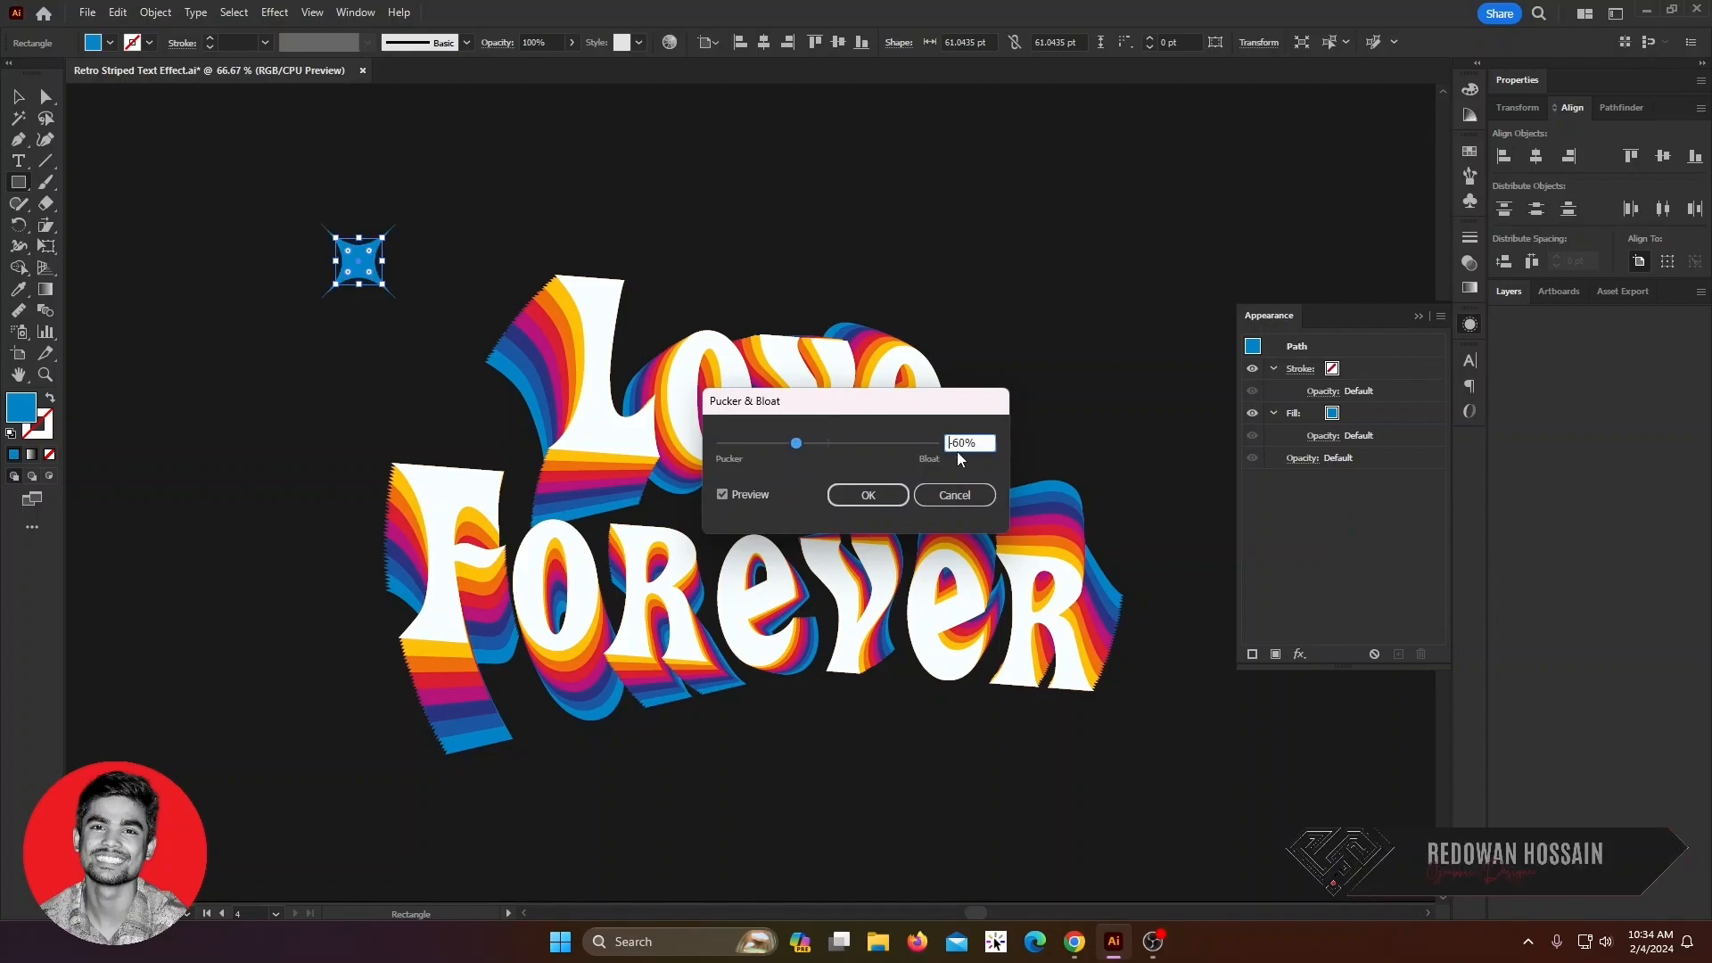
{"action": "left_click", "coordinate": [898, 501]}
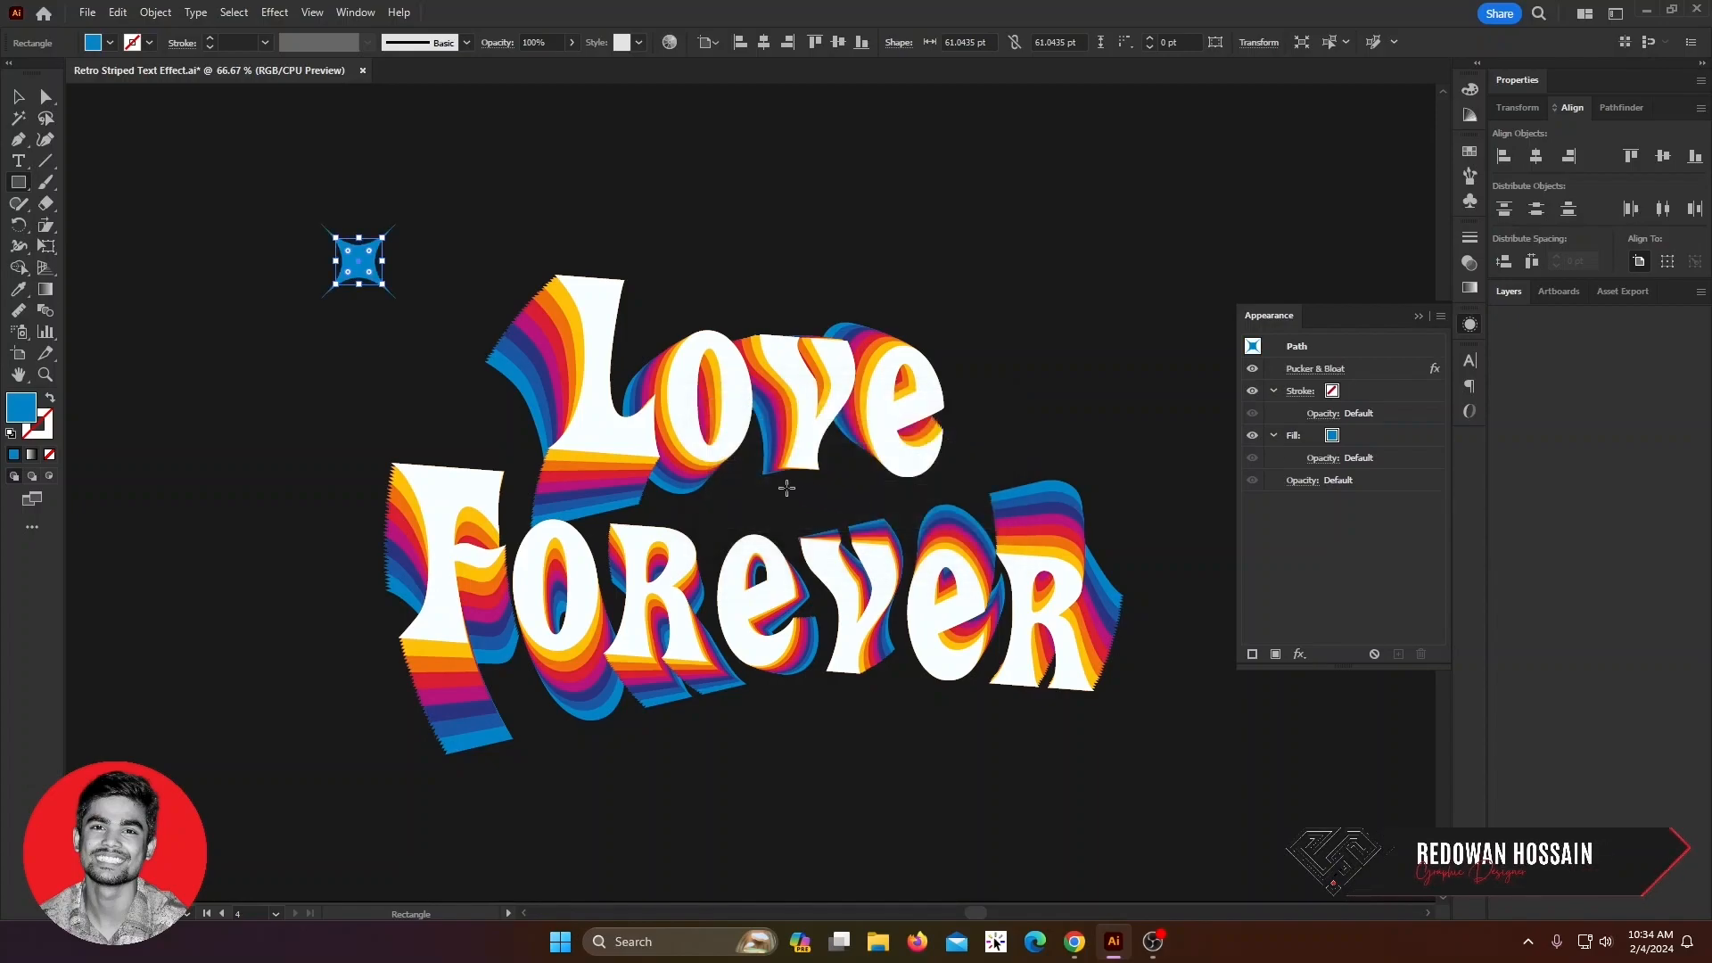
- Recolor the puckered square white and rotate it 45° into an upright four-pointed star
{"action": "key", "text": "i"}
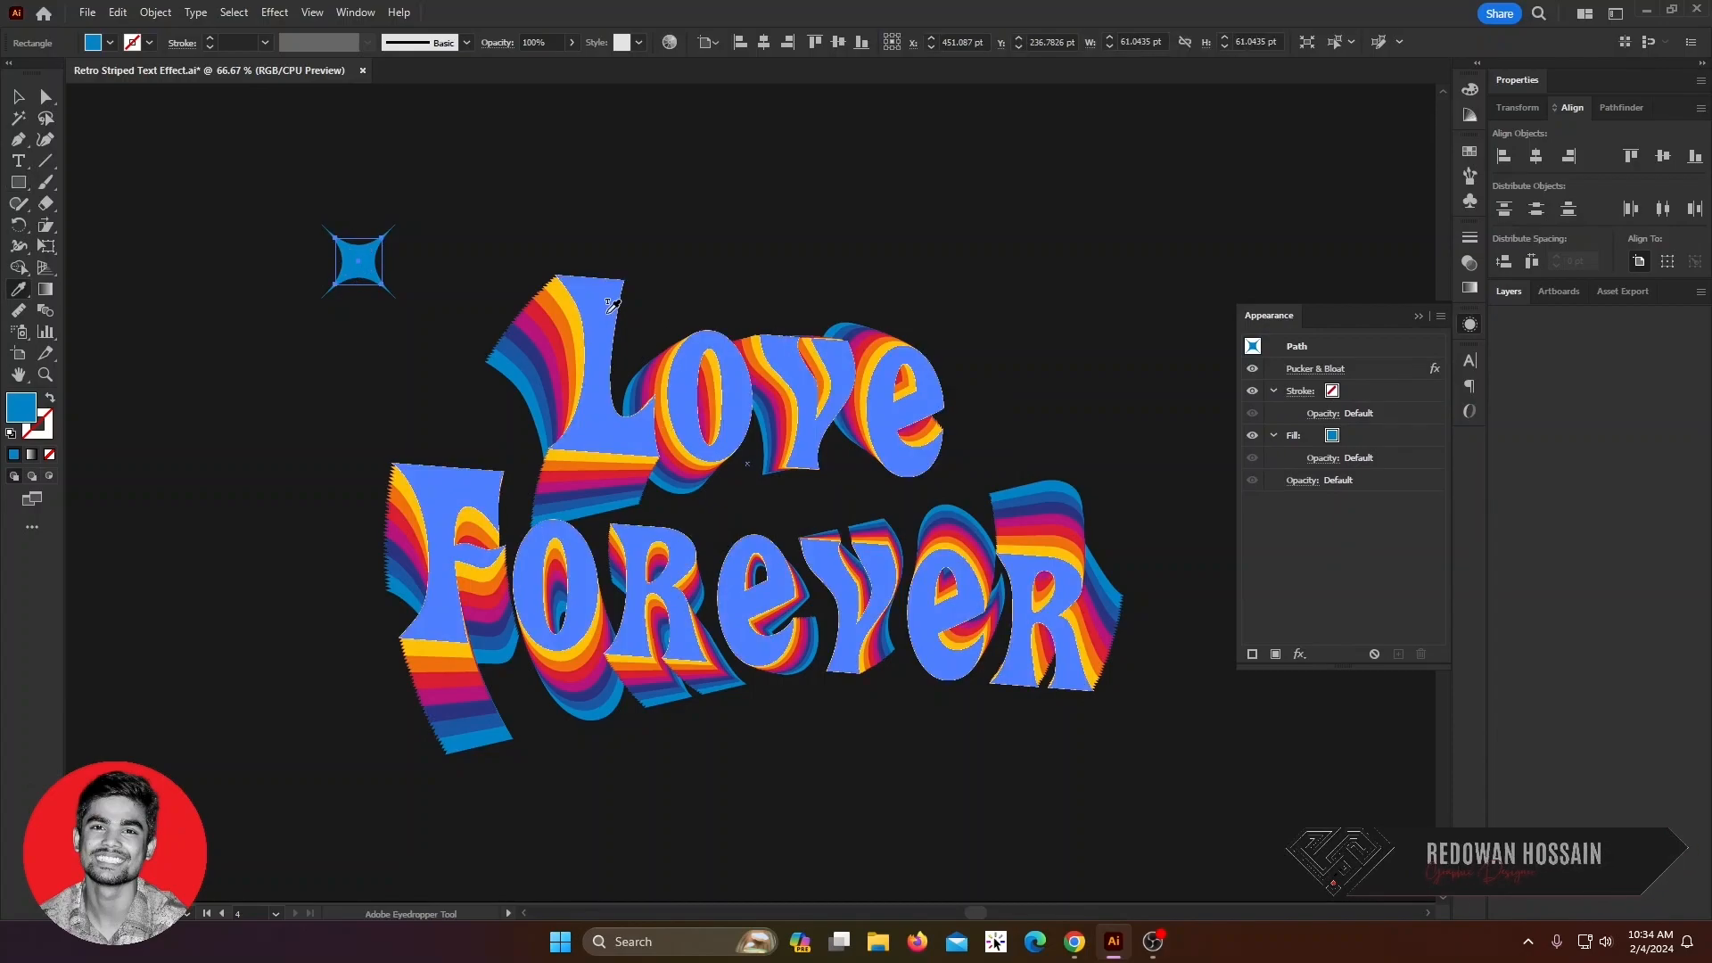
{"action": "left_click", "coordinate": [536, 378]}
{"action": "left_click", "coordinate": [17, 98]}
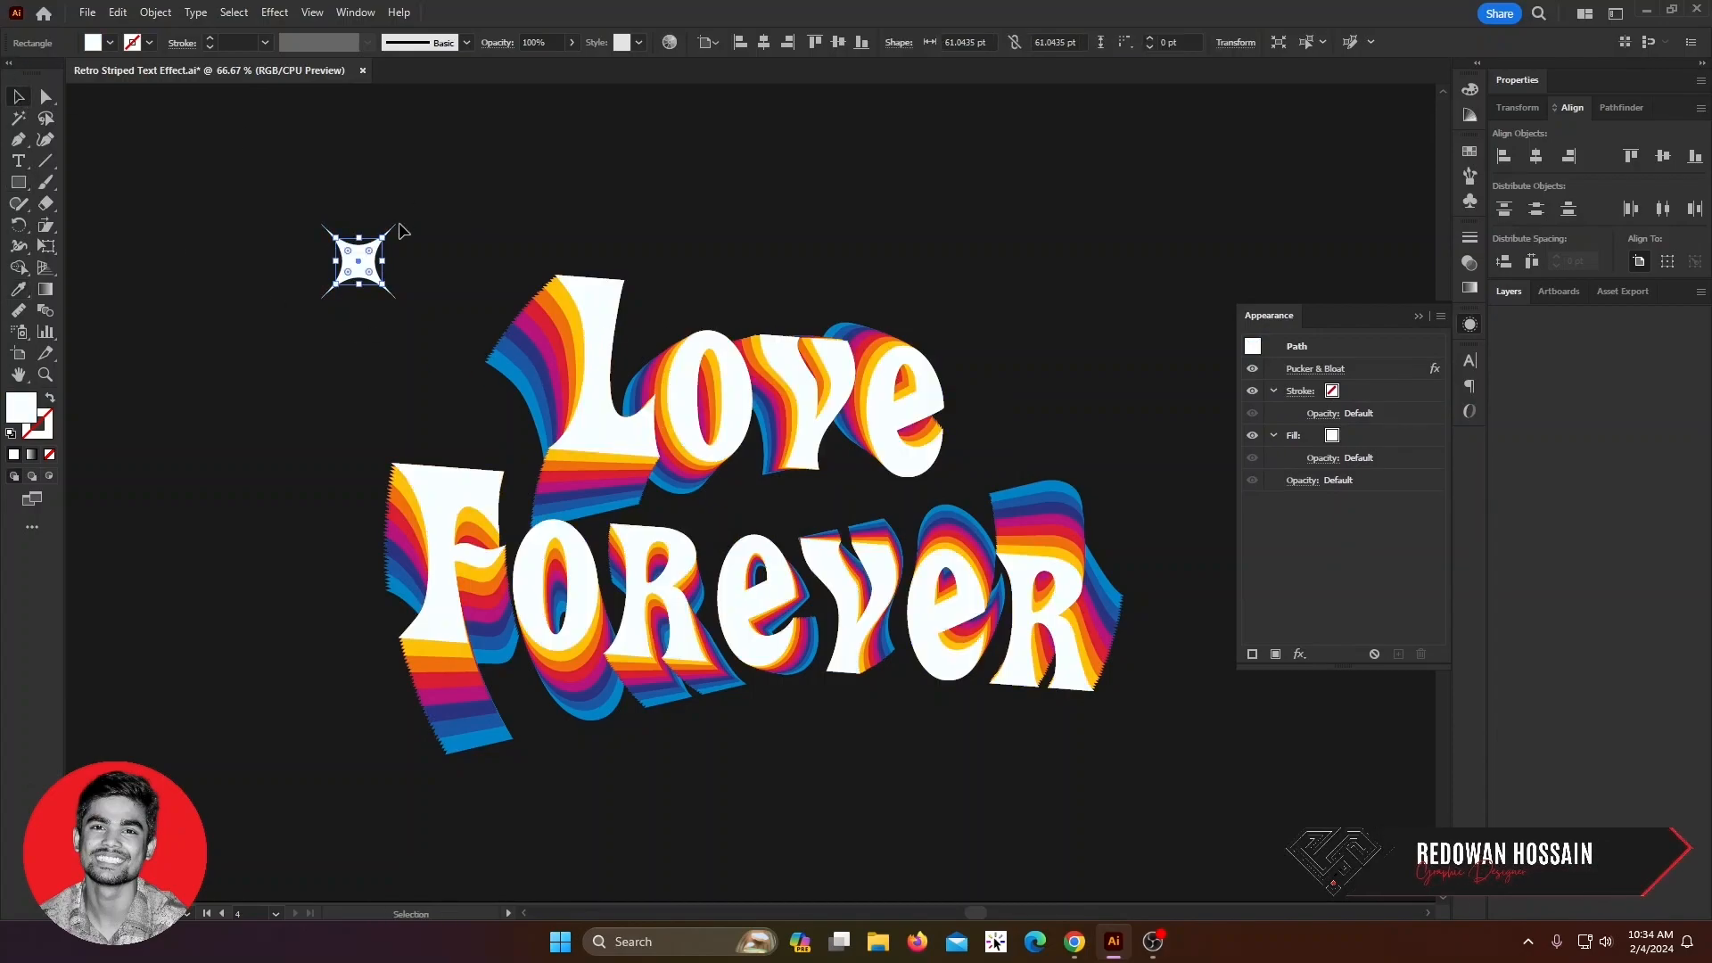
{"action": "left_click_drag", "start_coordinate": [390, 233], "coordinate": [415, 268]}
- Expand the star's appearance and arrange it with two smaller copies to the upper left of "Love"
{"action": "left_click", "coordinate": [155, 12]}
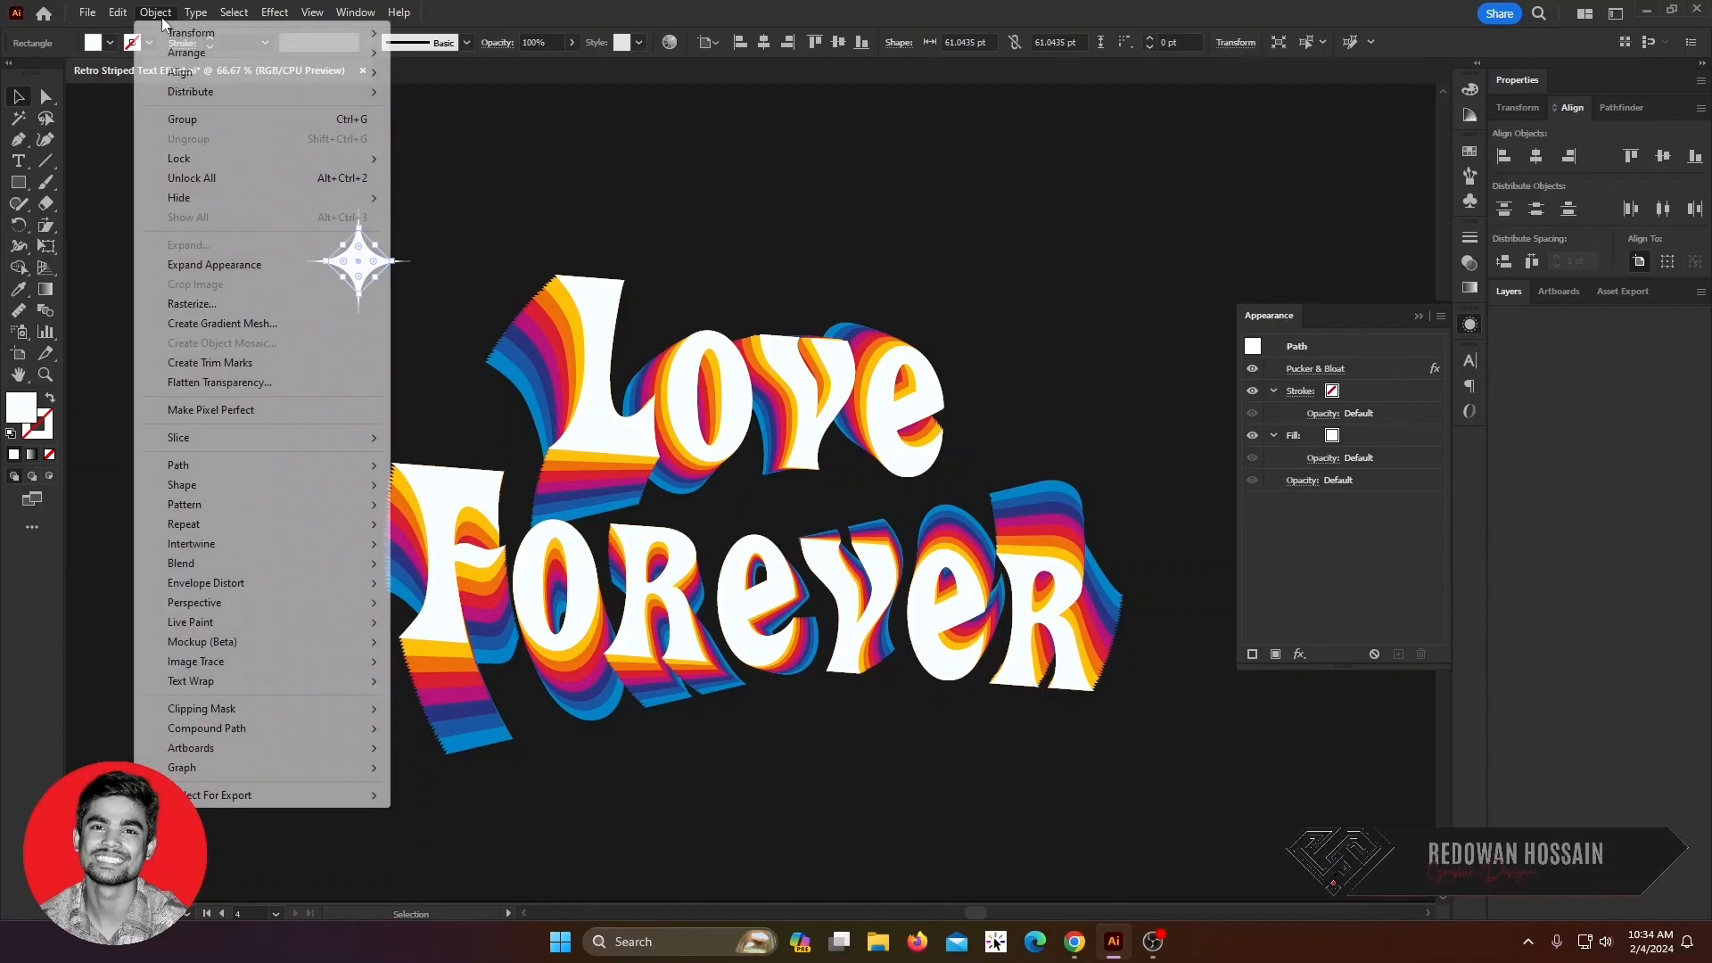
{"action": "left_click", "coordinate": [214, 263]}
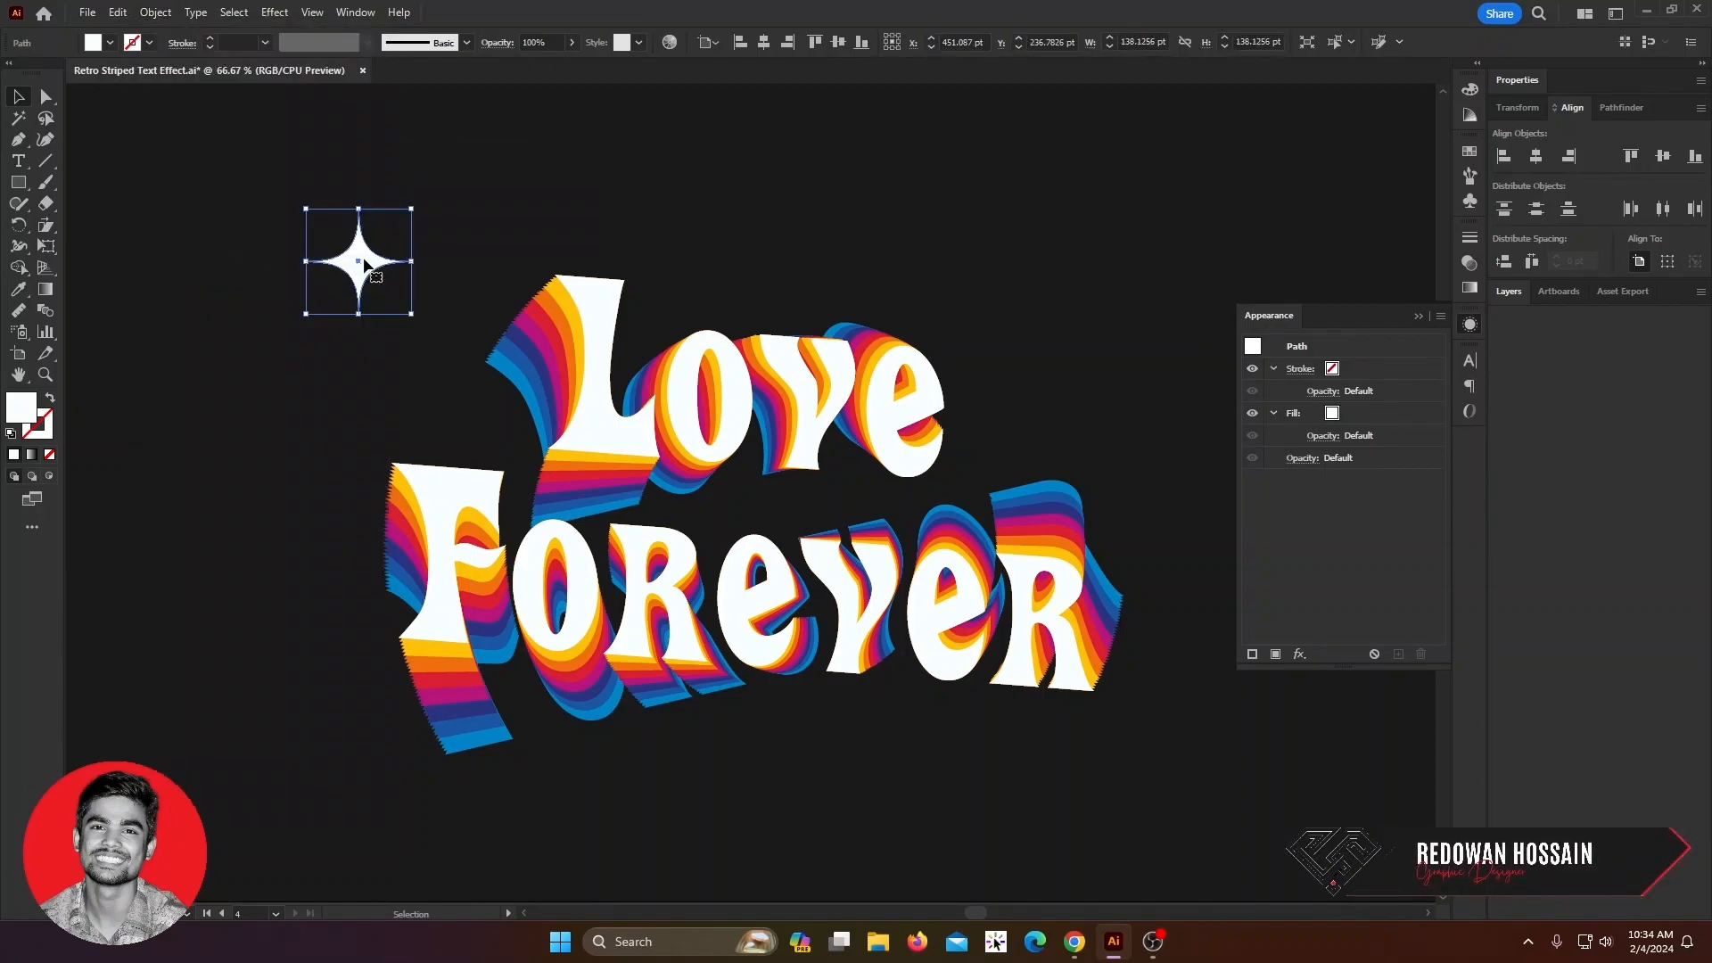
{"action": "left_click_drag", "start_coordinate": [405, 281], "coordinate": [491, 275]}
{"action": "left_click", "coordinate": [386, 292]}
{"action": "left_click", "coordinate": [427, 272]}
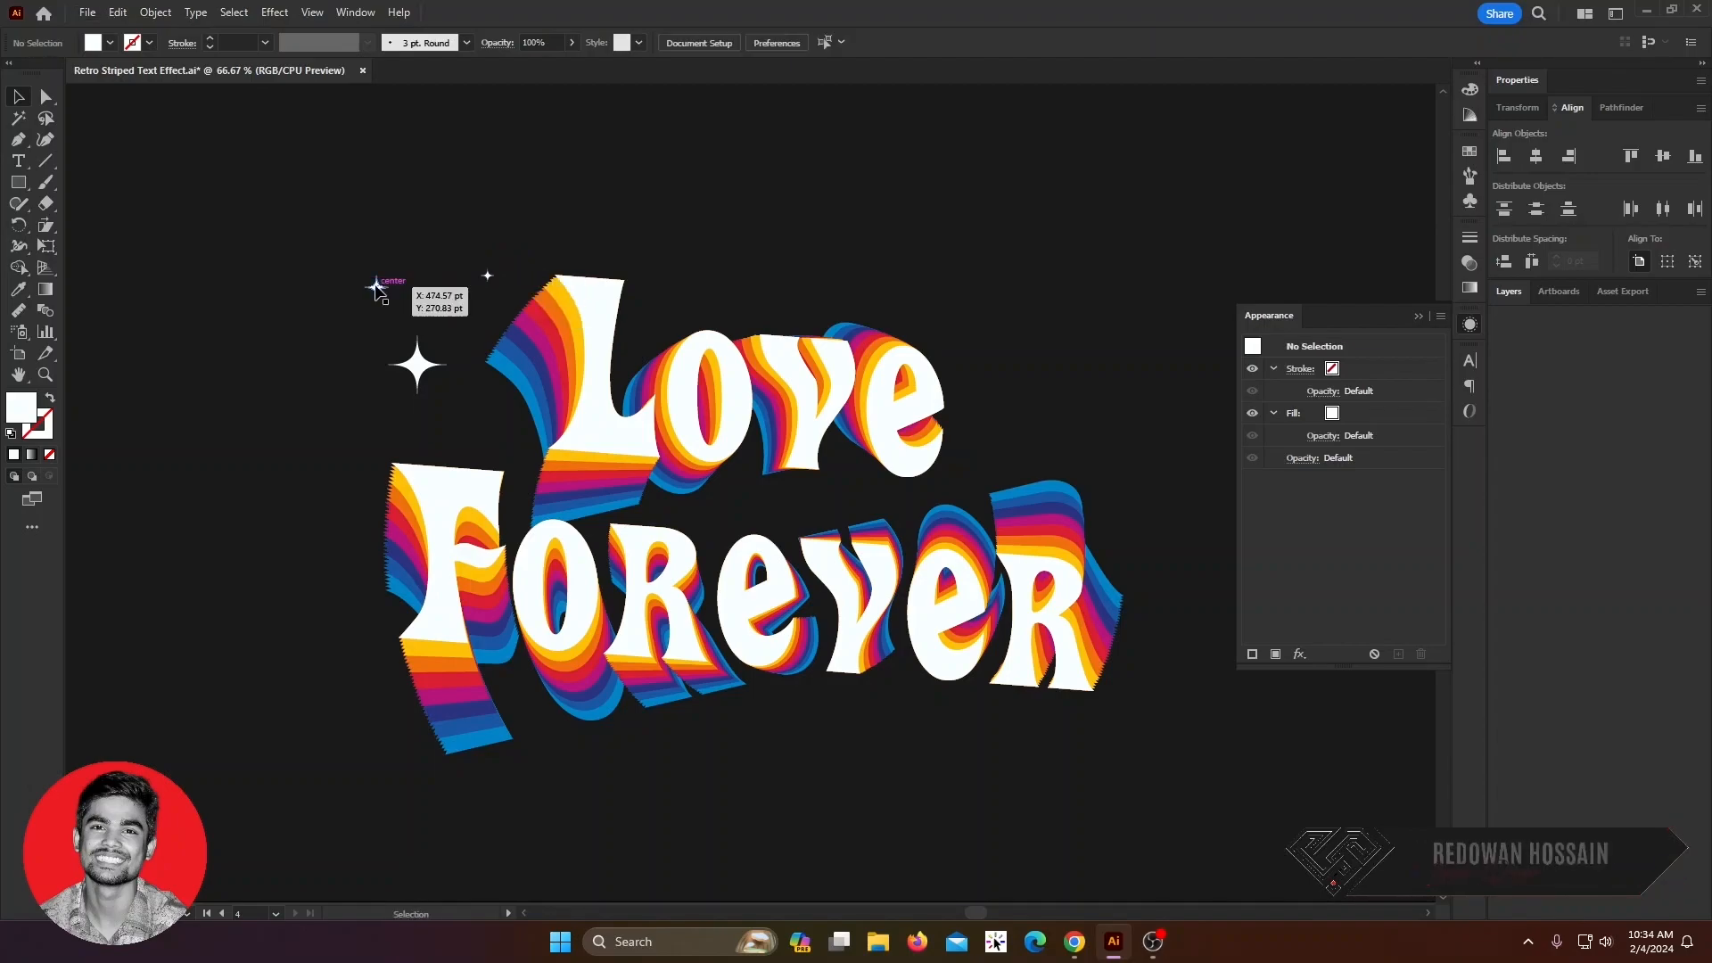
{"action": "left_click_drag", "start_coordinate": [376, 287], "coordinate": [382, 302]}
{"action": "left_click", "coordinate": [472, 281]}
{"action": "left_click_drag", "start_coordinate": [497, 274], "coordinate": [487, 269]}
- Copy the large star and a small star to the right of "Love" and adjust the upper small star on the left
{"action": "left_click_drag", "start_coordinate": [428, 378], "coordinate": [994, 363]}
{"action": "left_click", "coordinate": [489, 279]}
{"action": "left_click", "coordinate": [478, 271]}
{"action": "left_click", "coordinate": [999, 384]}
{"action": "left_click", "coordinate": [1072, 337]}
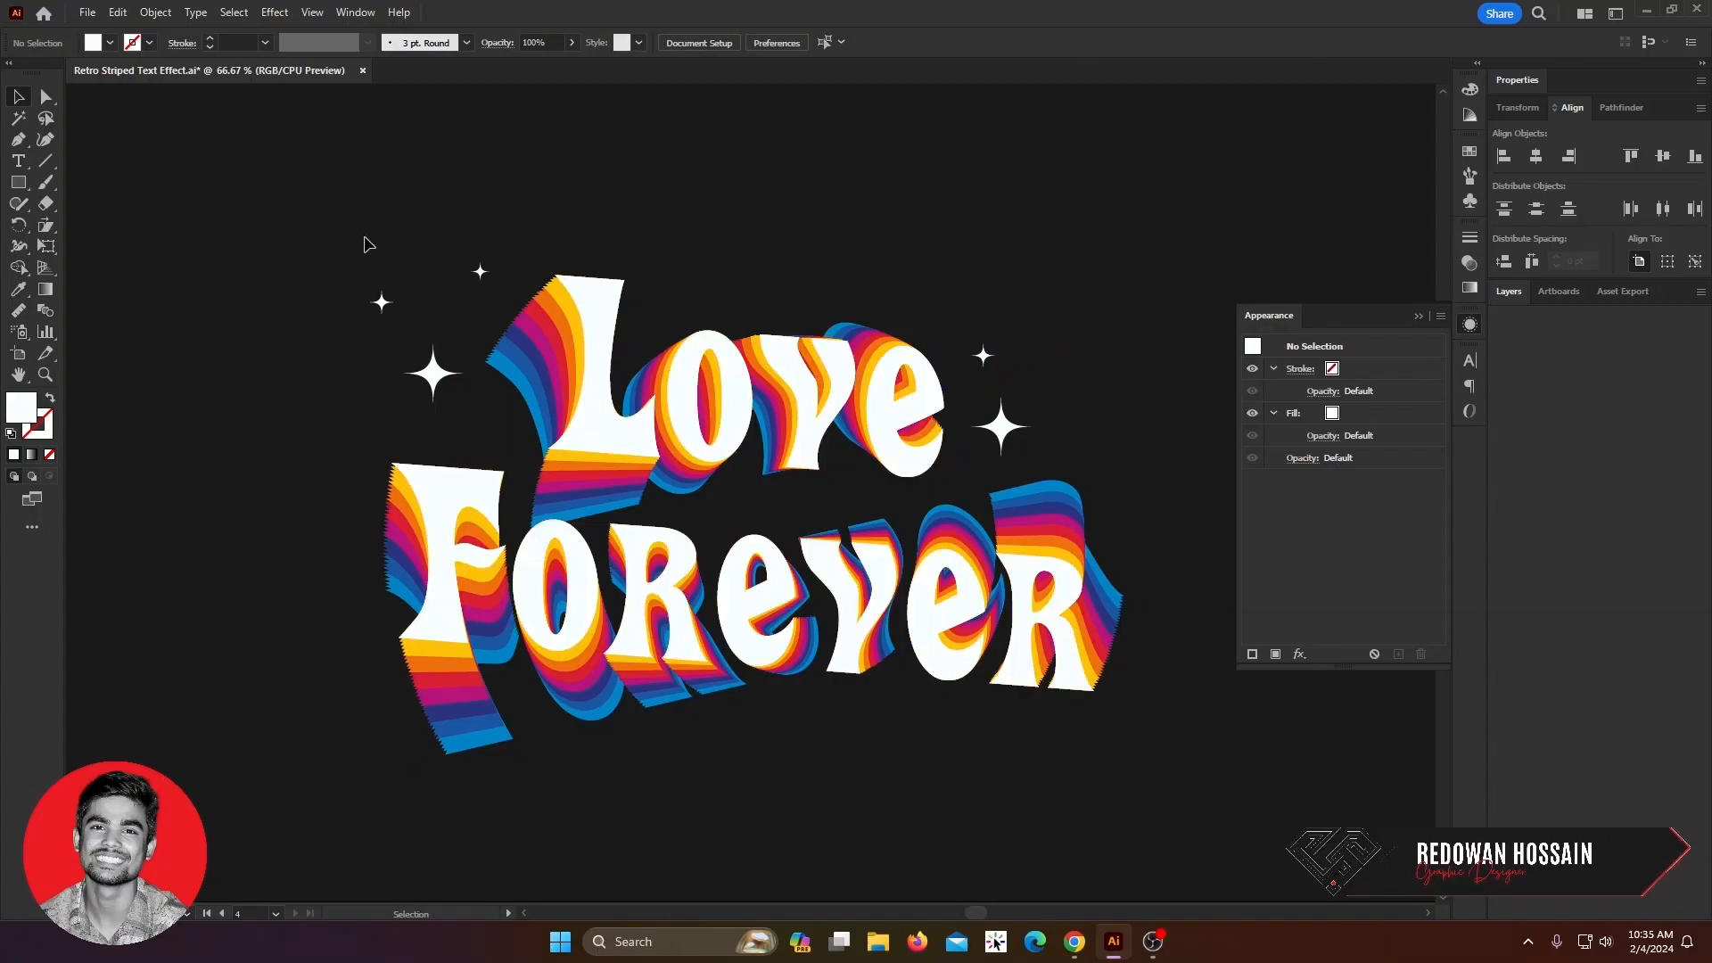
- Add a second small star right of "Love" and spread the two small stars above the large one
{"action": "left_click_drag", "start_coordinate": [468, 276], "coordinate": [1088, 389]}
{"action": "left_click", "coordinate": [1095, 331]}
{"action": "left_click_drag", "start_coordinate": [981, 357], "coordinate": [965, 334]}
{"action": "left_click_drag", "start_coordinate": [1030, 374], "coordinate": [1049, 356]}
{"action": "left_click", "coordinate": [1109, 392]}
{"action": "left_click", "coordinate": [1175, 294]}
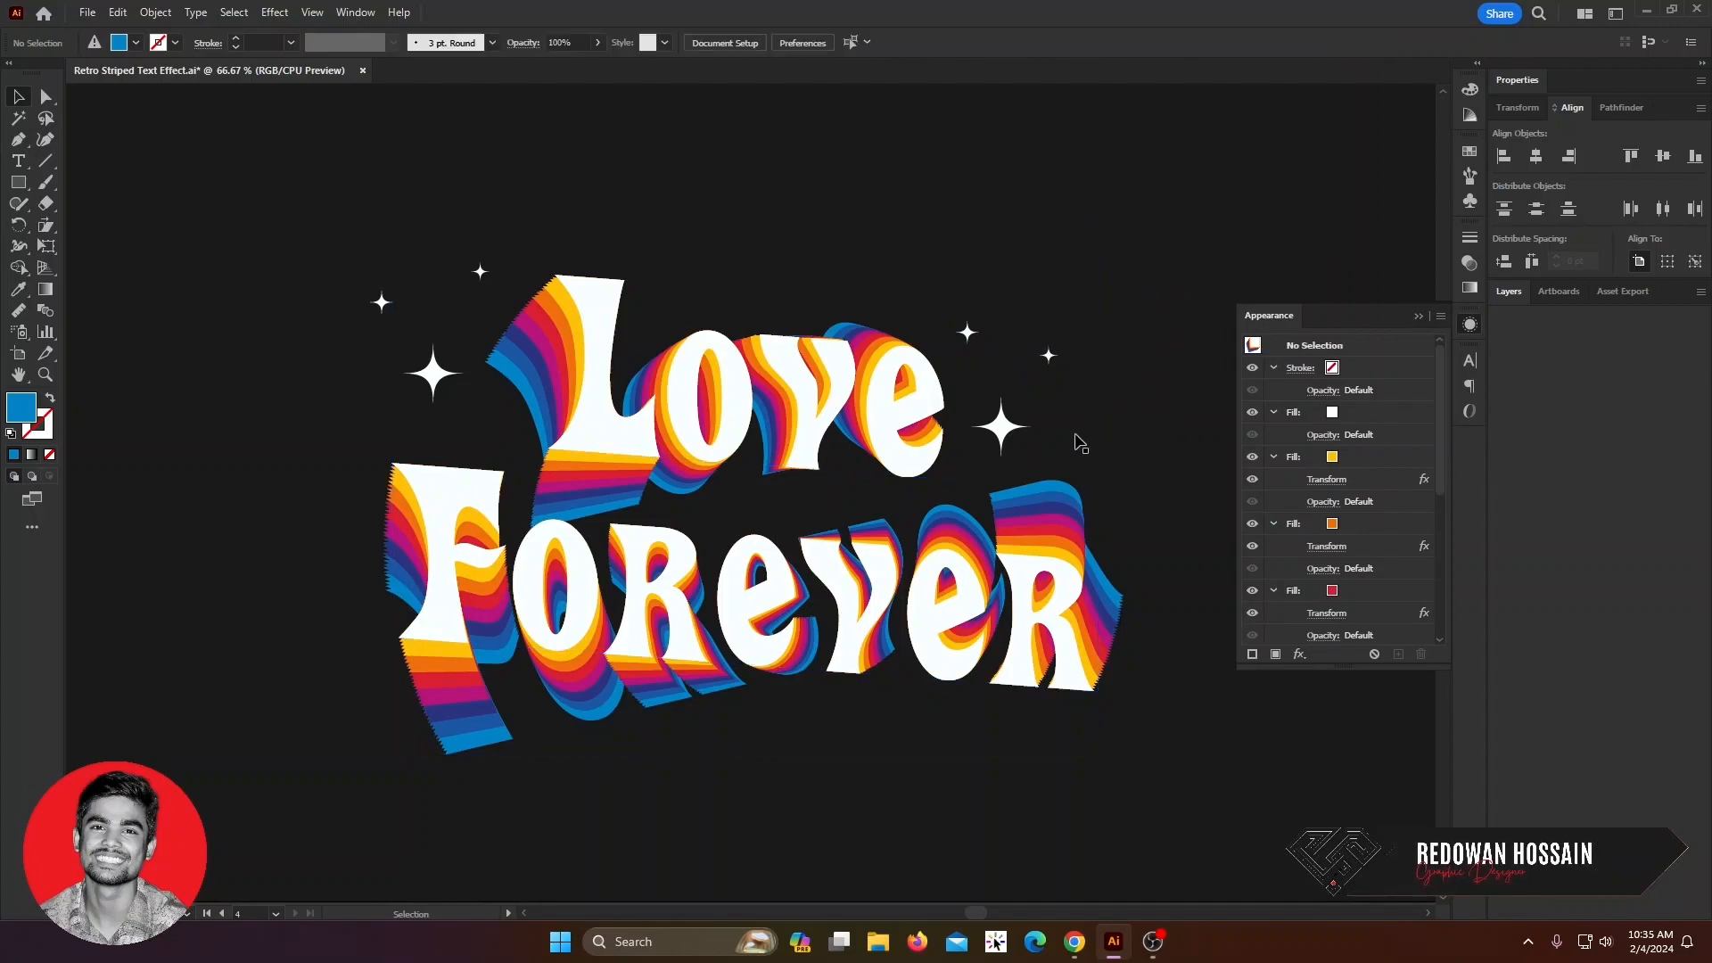
- Preview the finished "Love Forever" artwork in full-screen mode with the floating panel collapsed
{"action": "key", "text": "ctrl+minus"}
{"action": "left_click", "coordinate": [1421, 318]}
{"action": "key", "text": "f"}
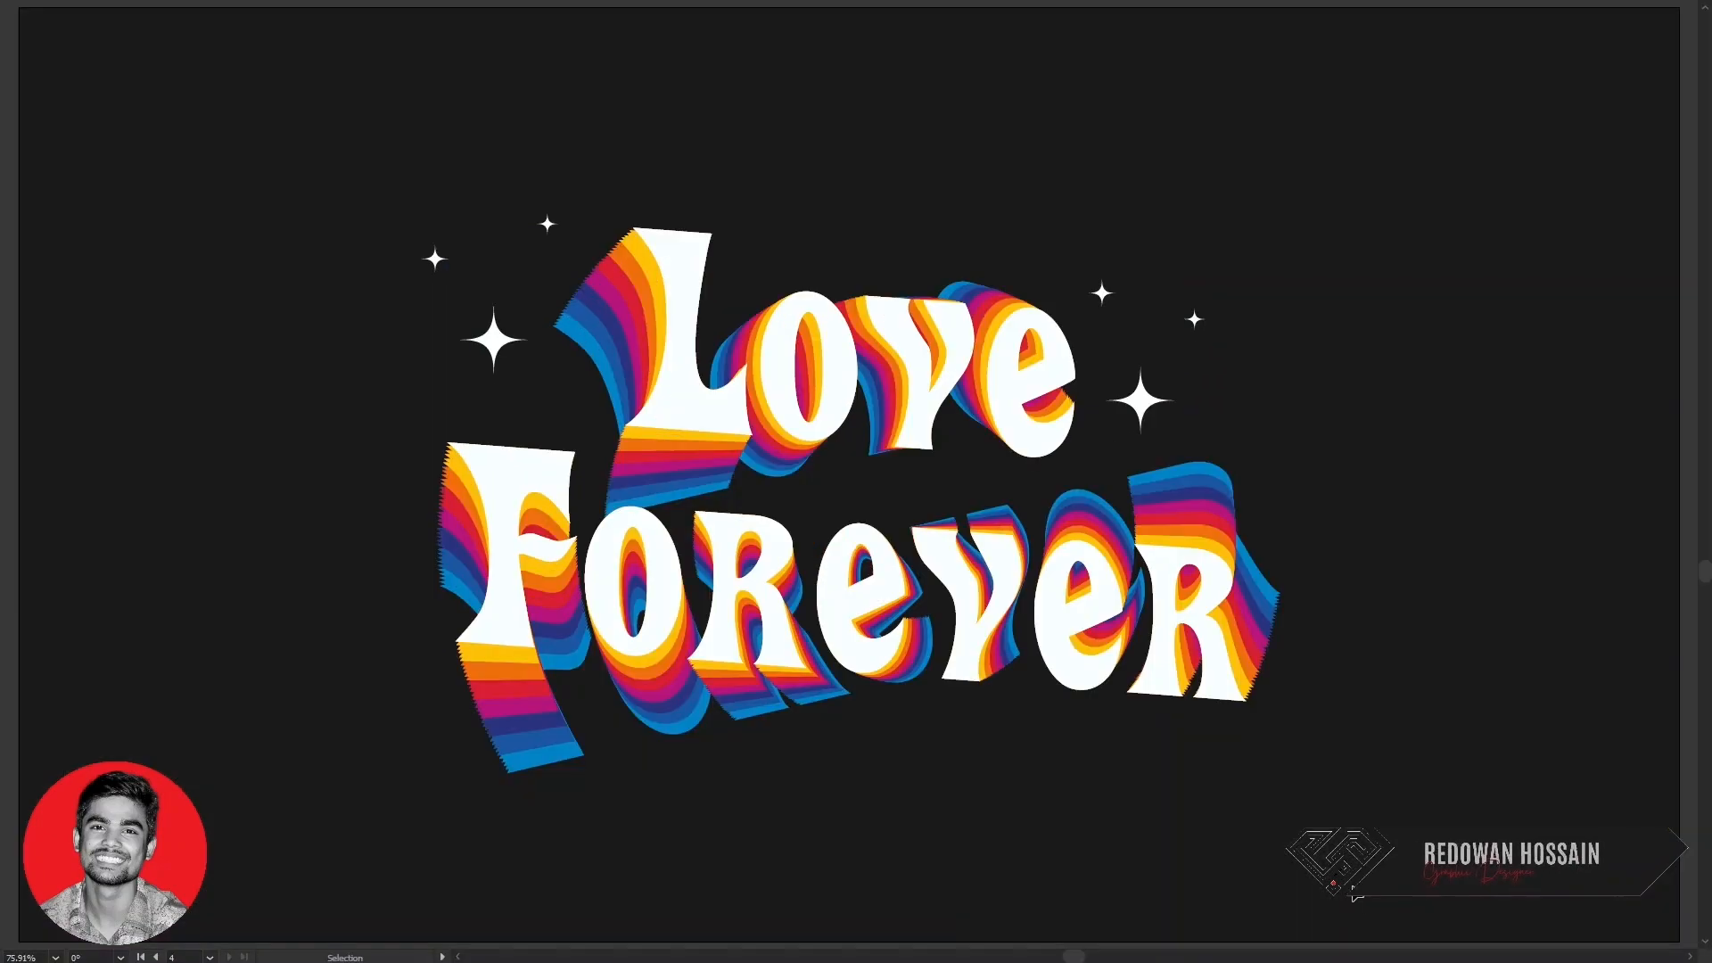